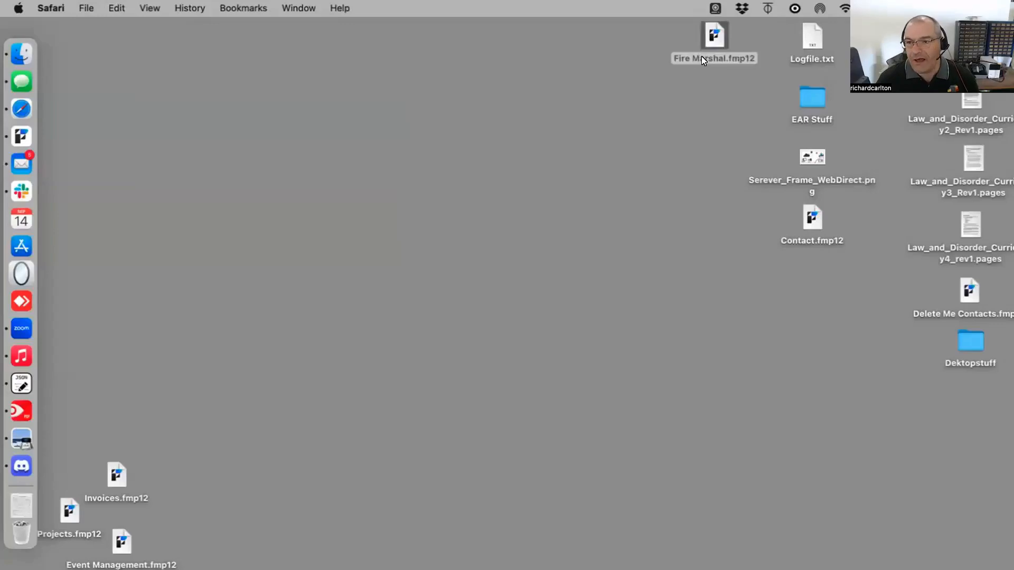
Move Fire Marshal.fmp12 beneath Contact.fmp12 on the desktop and open it in FileMaker Pro.
{"action": "left_click_drag", "start_coordinate": [701, 56], "coordinate": [800, 295]}
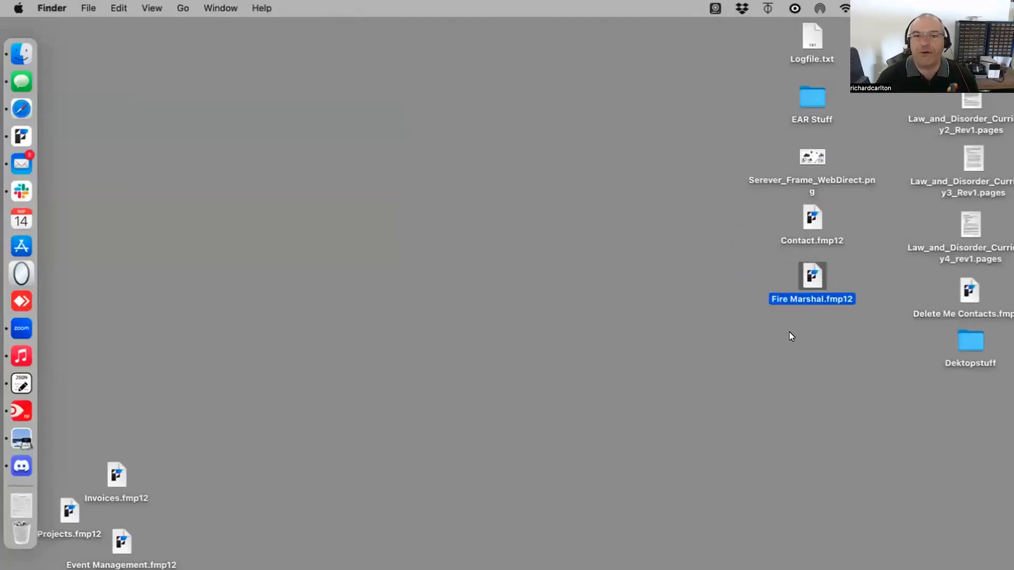
{"action": "left_click", "coordinate": [785, 331]}
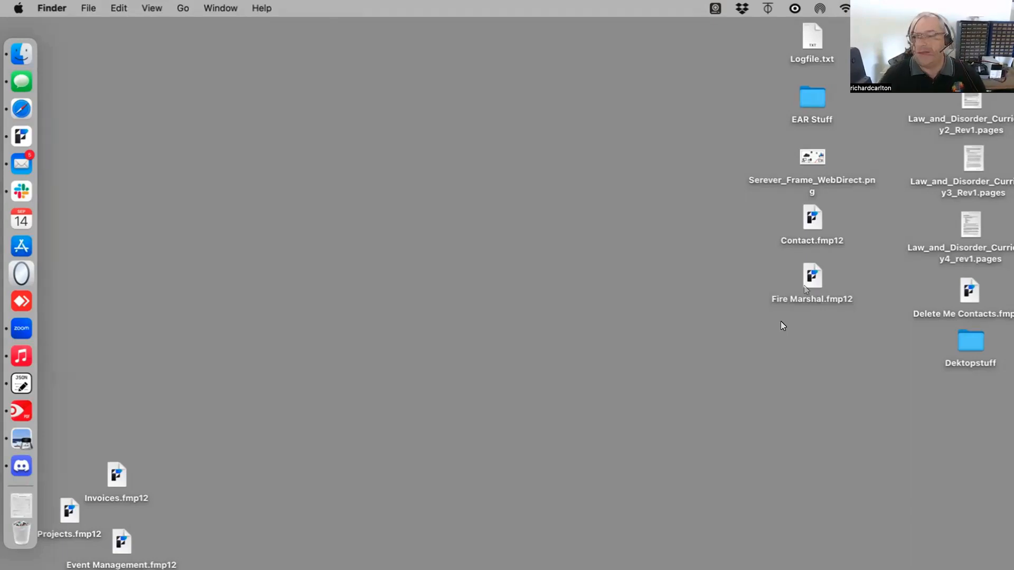
{"action": "left_click", "coordinate": [810, 281]}
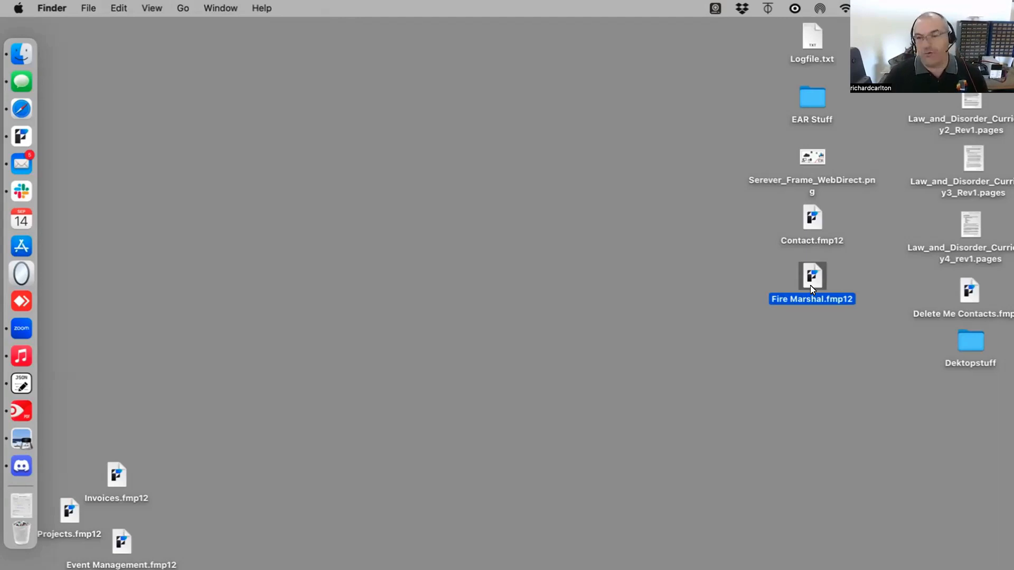
{"action": "left_click", "coordinate": [803, 330]}
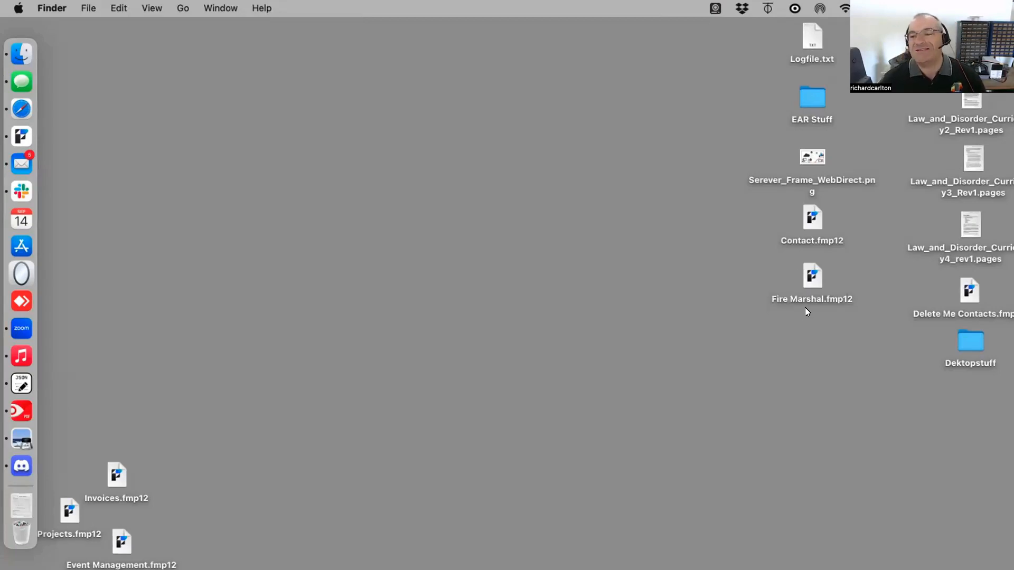
{"action": "double_click", "coordinate": [806, 280]}
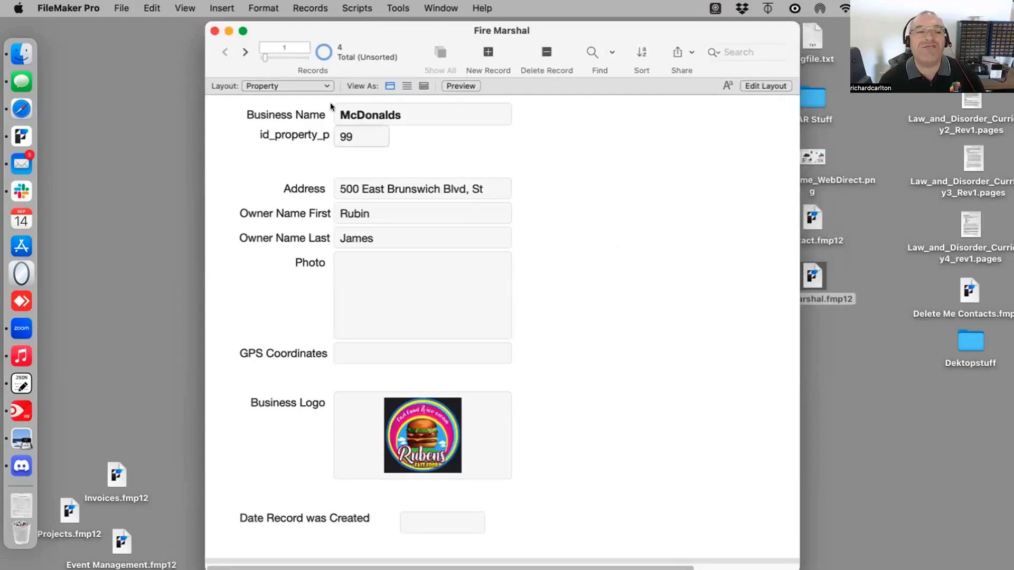
Examine the Guest and Admin accounts and their privilege sets in the file's security settings, then close them.
{"action": "left_click", "coordinate": [119, 7]}
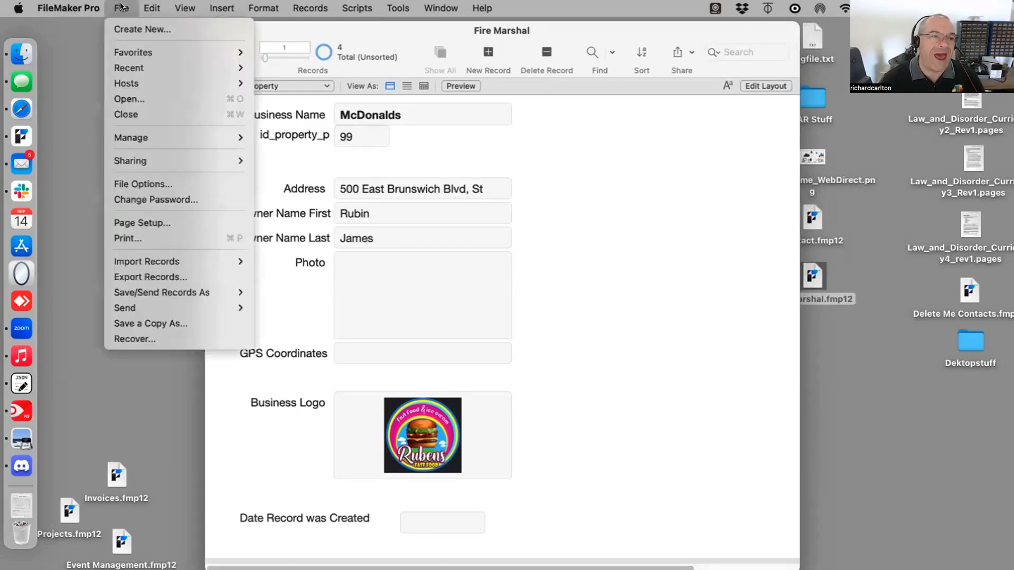
{"action": "mouse_move", "coordinate": [153, 137]}
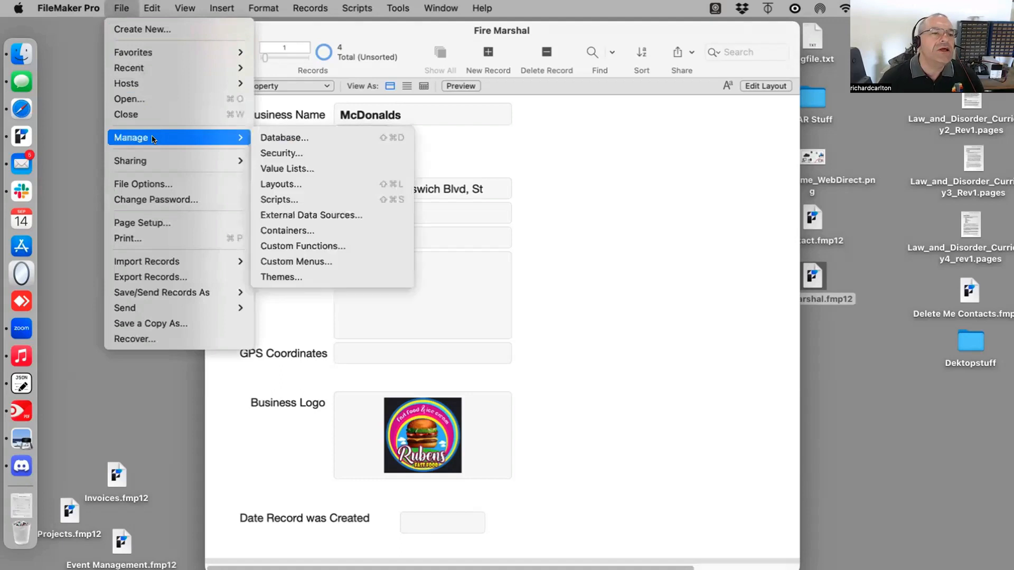
{"action": "left_click", "coordinate": [277, 155]}
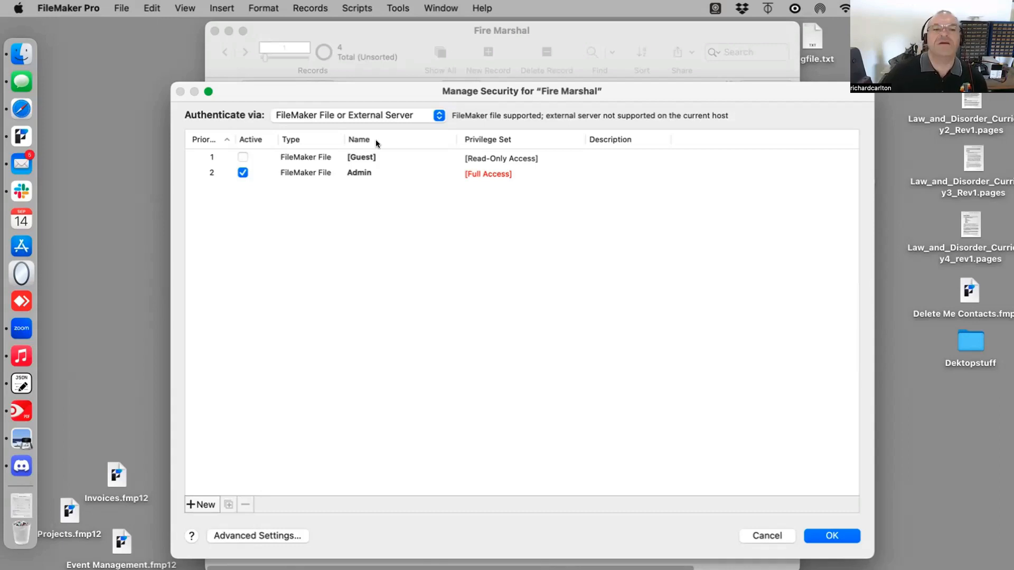
{"action": "left_click", "coordinate": [334, 166]}
{"action": "left_click", "coordinate": [511, 185]}
{"action": "left_click", "coordinate": [487, 173]}
{"action": "left_click", "coordinate": [537, 185]}
{"action": "left_click", "coordinate": [490, 174]}
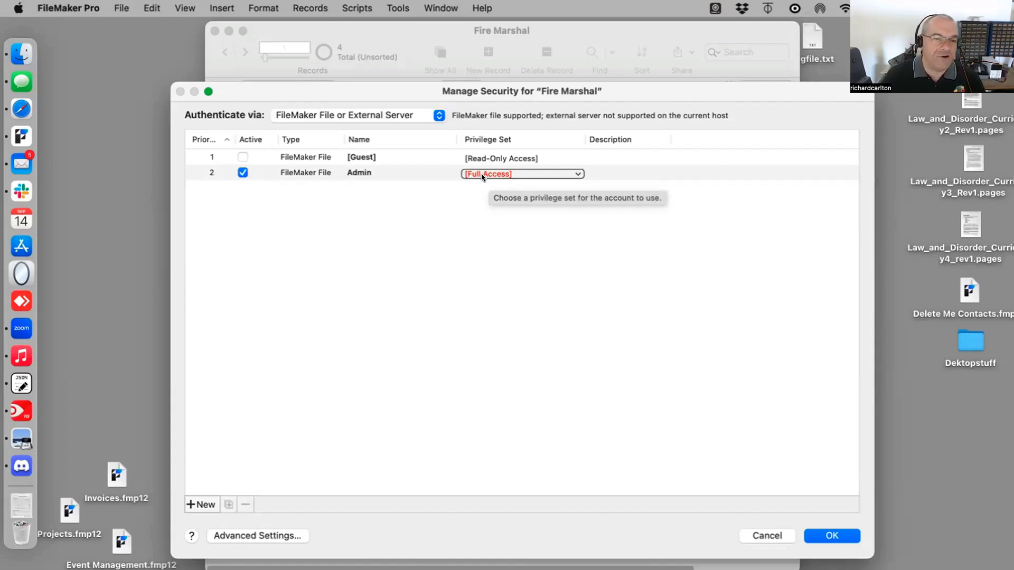
{"action": "left_click", "coordinate": [474, 159]}
{"action": "left_click", "coordinate": [828, 536]}
{"action": "left_click", "coordinate": [287, 280]}
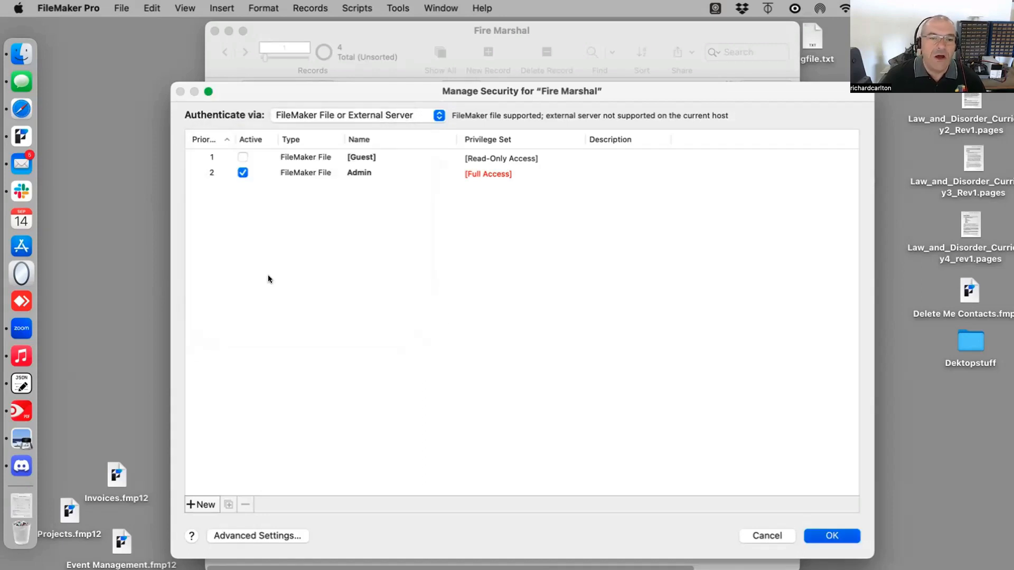
Check the automatic login account in the file's opening options and close the options.
{"action": "left_click", "coordinate": [109, 6]}
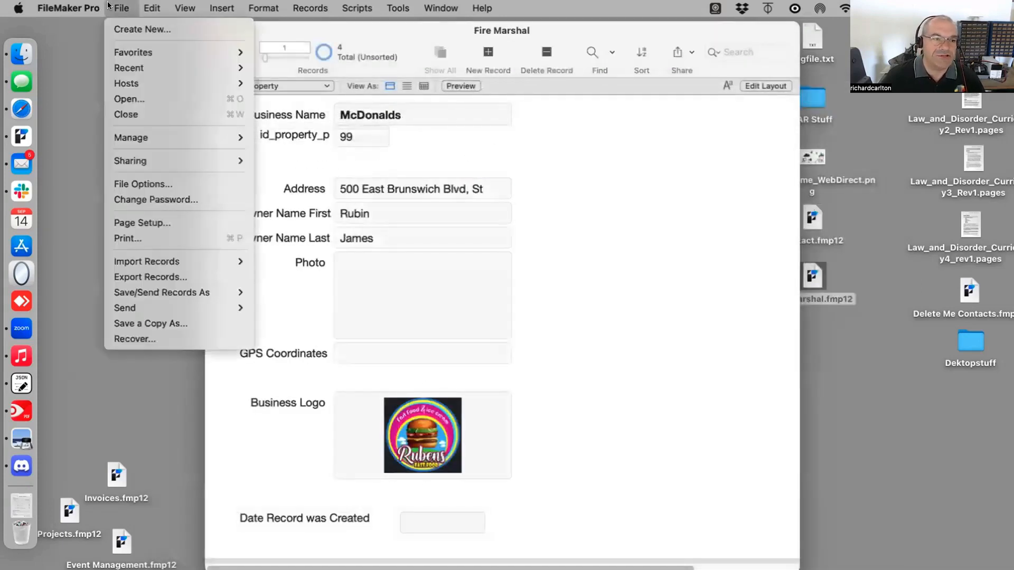
{"action": "left_click", "coordinate": [128, 184]}
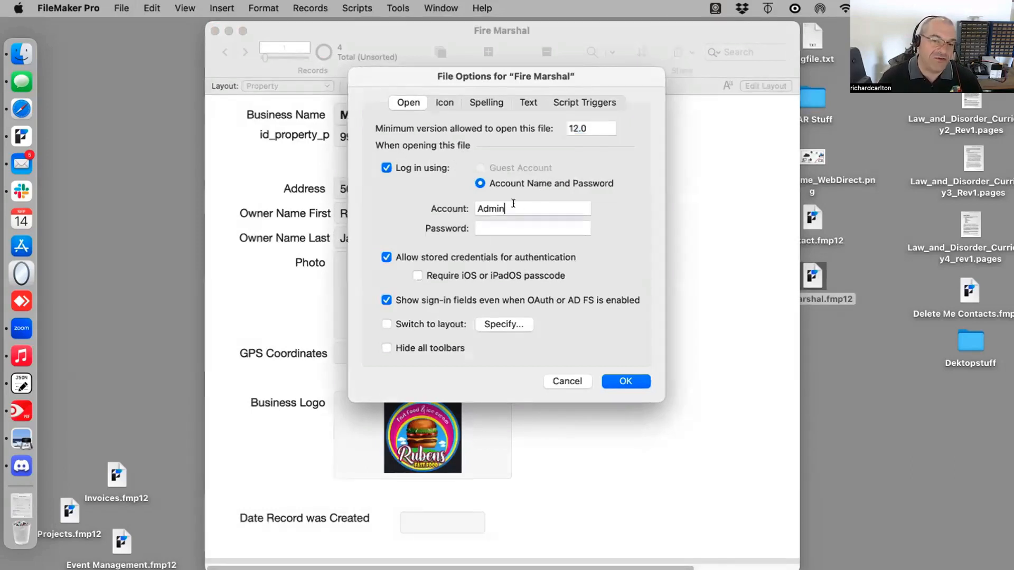
{"action": "key", "text": "Tab"}
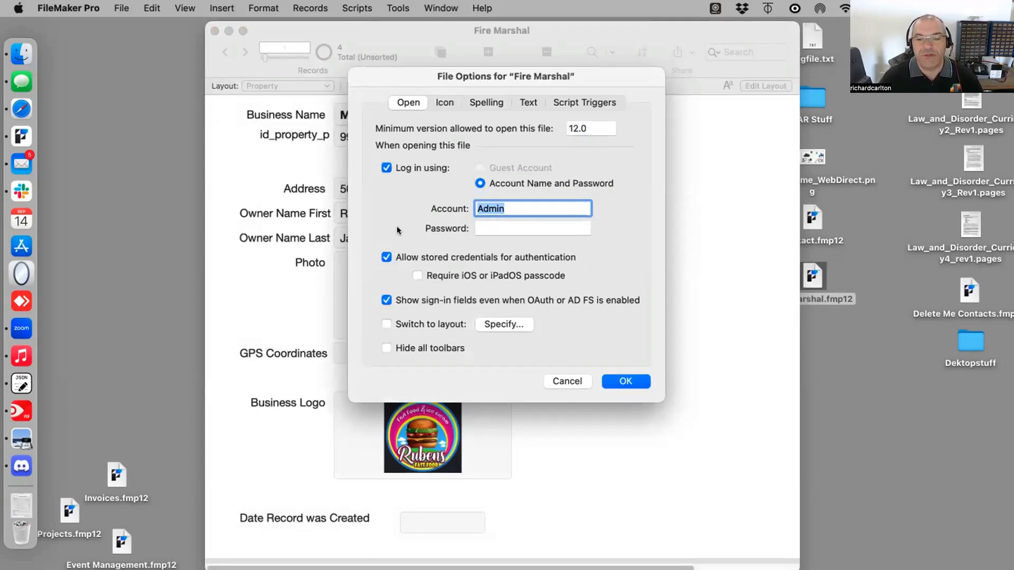
{"action": "left_click", "coordinate": [615, 382]}
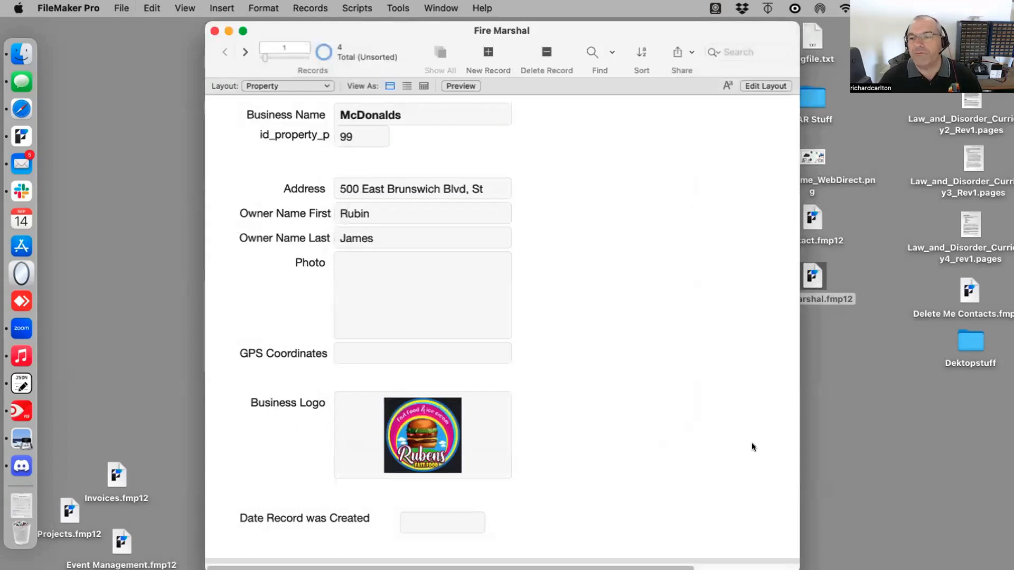
Move Logfile.txt, EAR Stuff and the Serever_Frame_WebDirect.png image beneath Dektopstuff on the desktop, and return to the Fire Marshal window.
{"action": "left_click_drag", "start_coordinate": [863, 421], "coordinate": [976, 398]}
{"action": "left_click", "coordinate": [872, 320]}
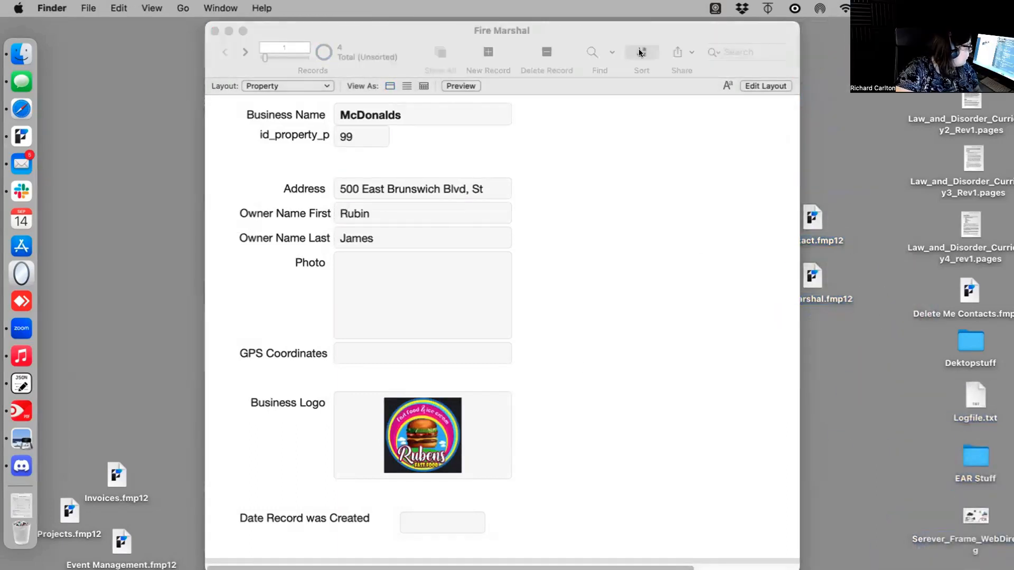
{"action": "left_click_drag", "start_coordinate": [649, 22], "coordinate": [635, 19]}
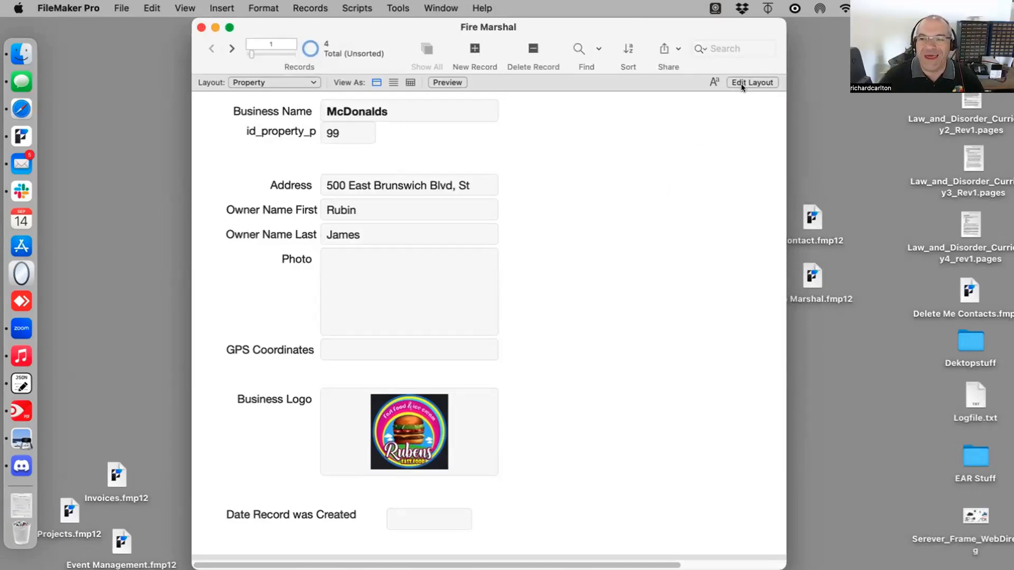
Switch the Property layout to Layout mode and view its object list and its add-ons.
{"action": "left_click", "coordinate": [180, 8]}
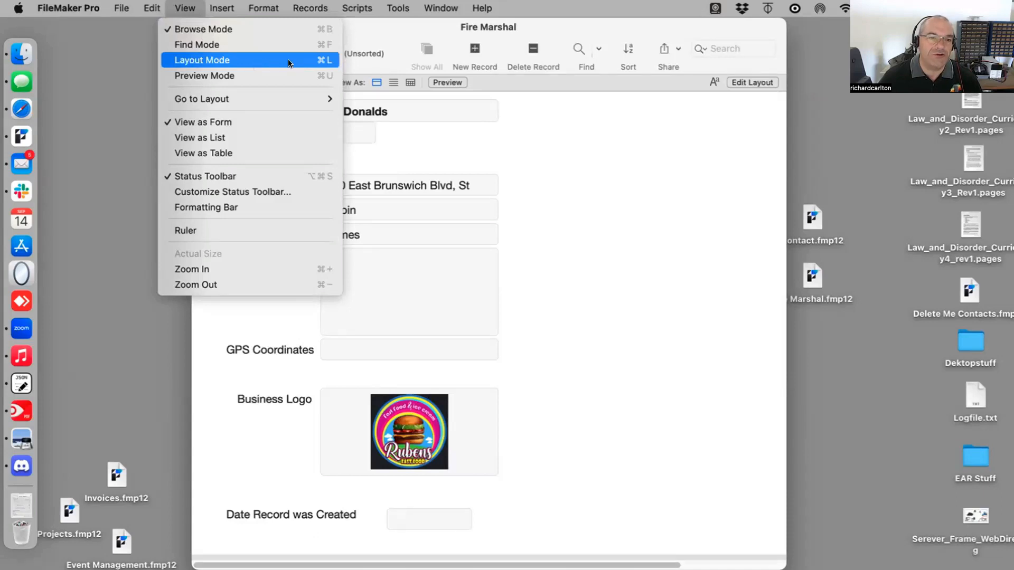
{"action": "left_click", "coordinate": [320, 63]}
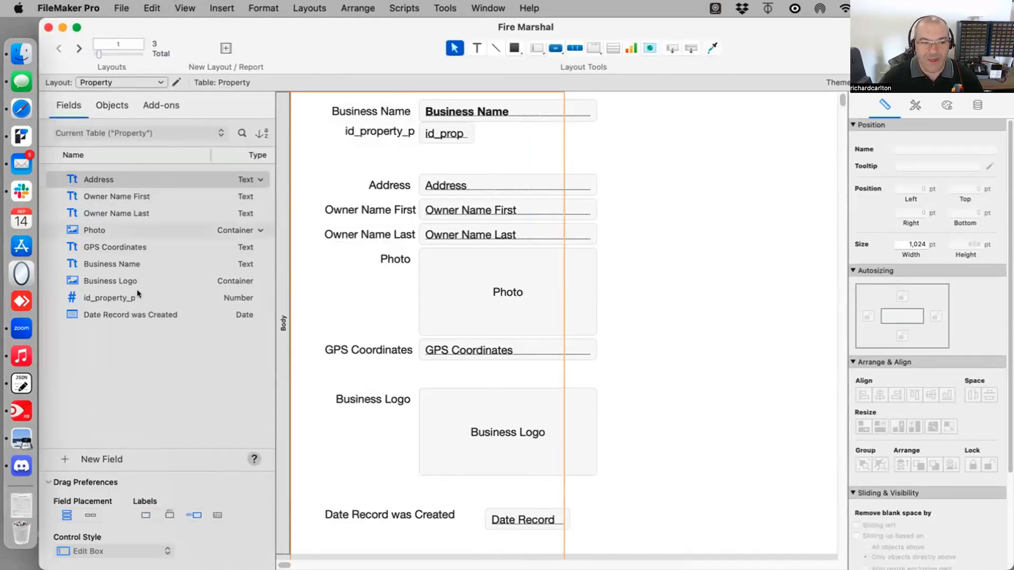
{"action": "left_click", "coordinate": [102, 102]}
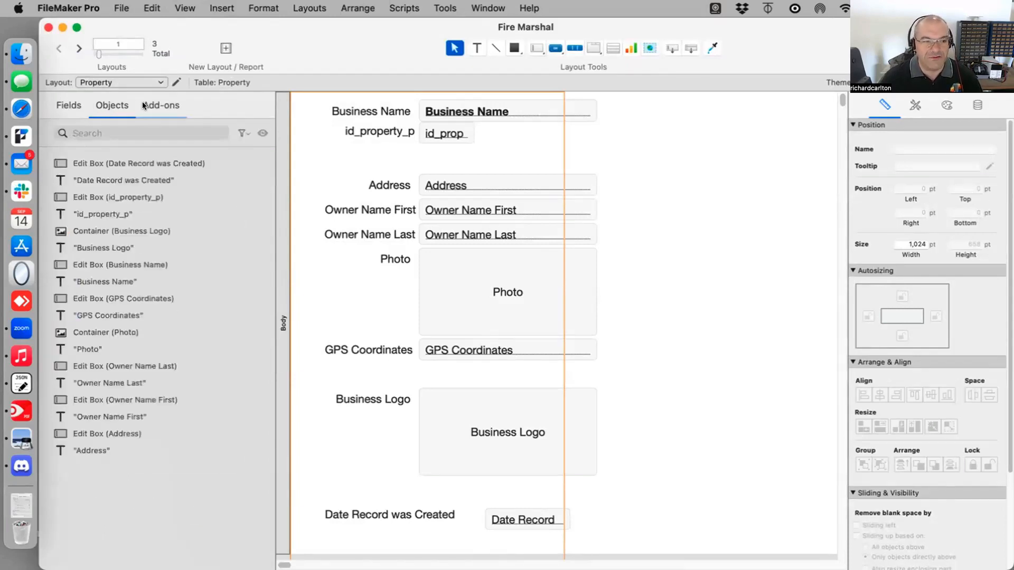
{"action": "left_click", "coordinate": [142, 104]}
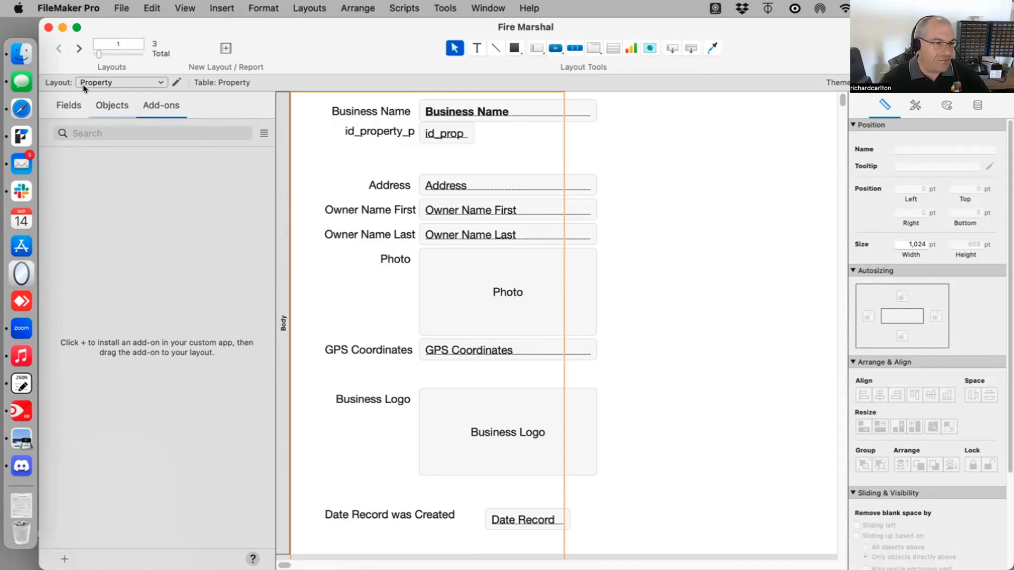
Hide and redisplay the Fields/Objects/Add-ons pane and the Inspector pane in turn.
{"action": "left_click", "coordinate": [942, 82]}
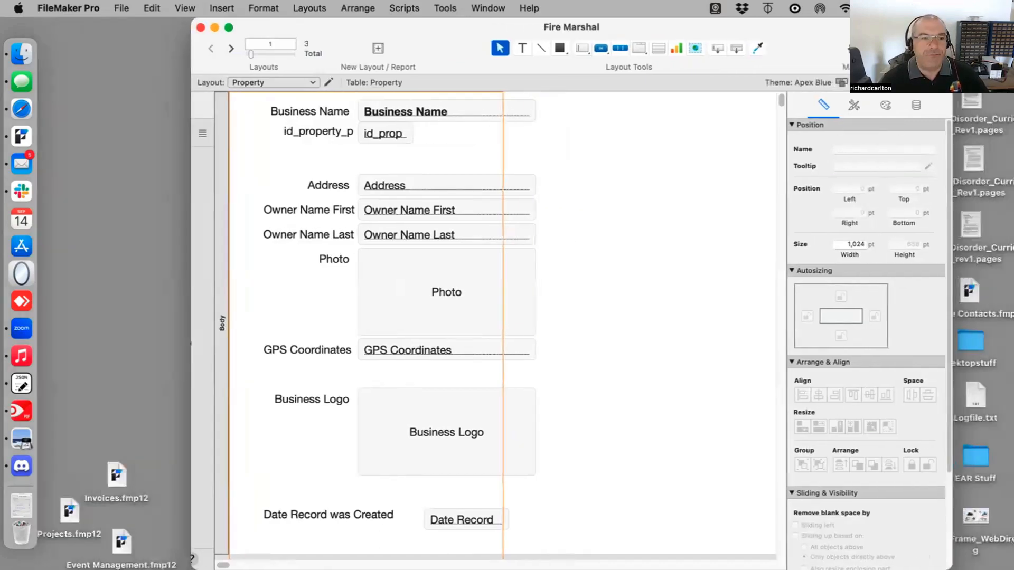
{"action": "left_click", "coordinate": [977, 82]}
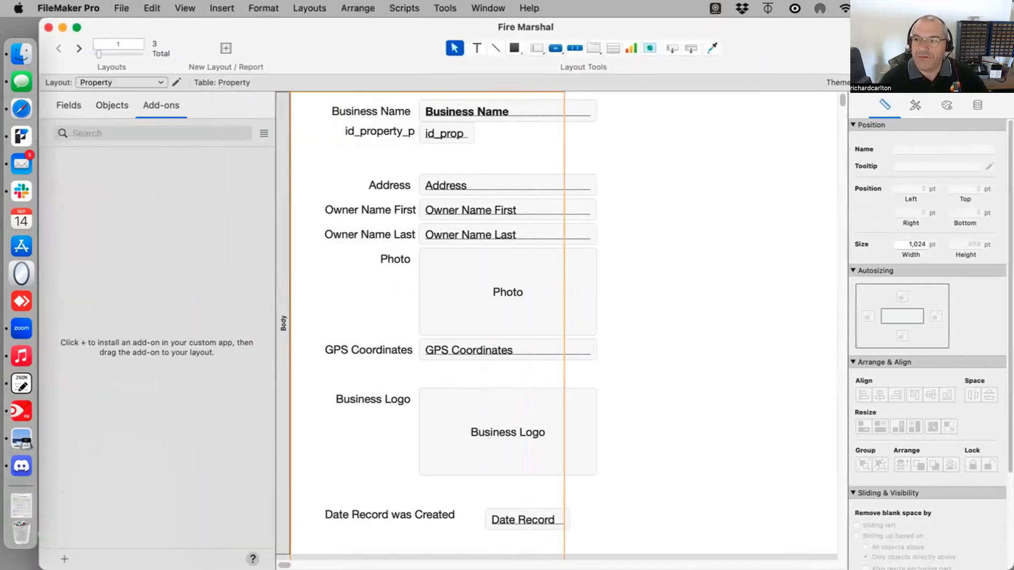
{"action": "left_click", "coordinate": [985, 48]}
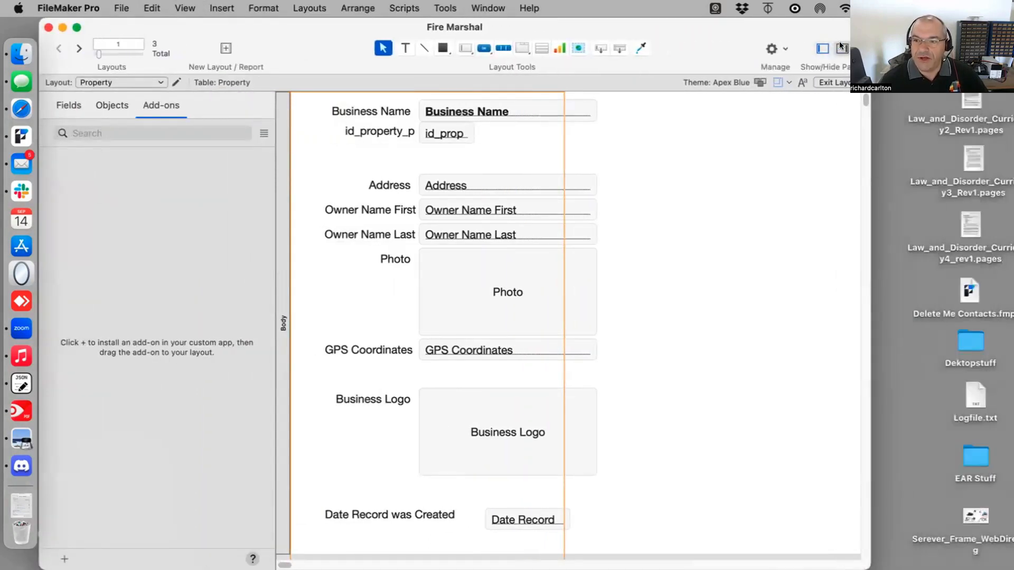
{"action": "left_click", "coordinate": [842, 49]}
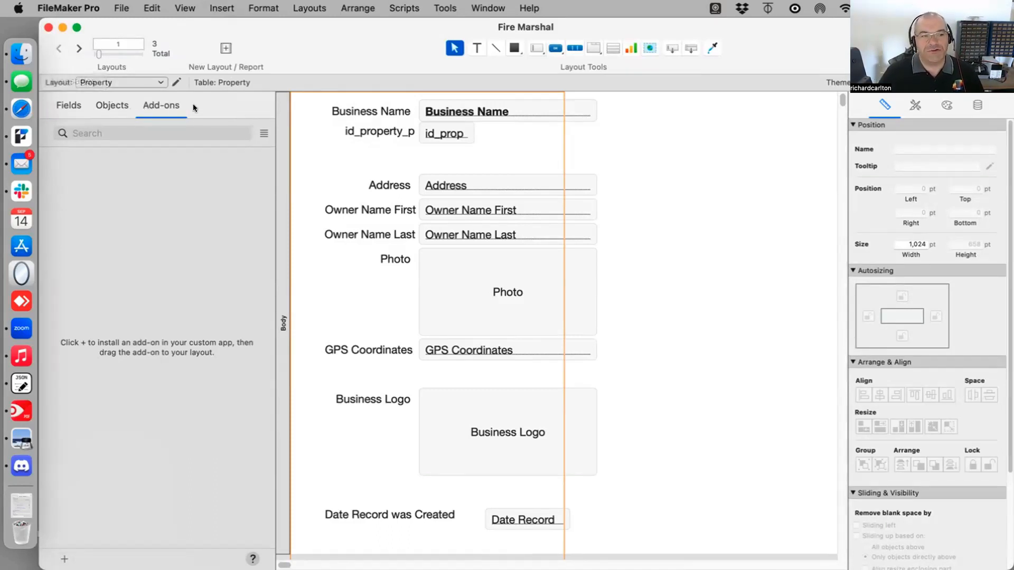
Narrow the pane holding the Add-ons list, and hide both that pane and the Inspector.
{"action": "left_click_drag", "start_coordinate": [270, 299], "coordinate": [243, 300]}
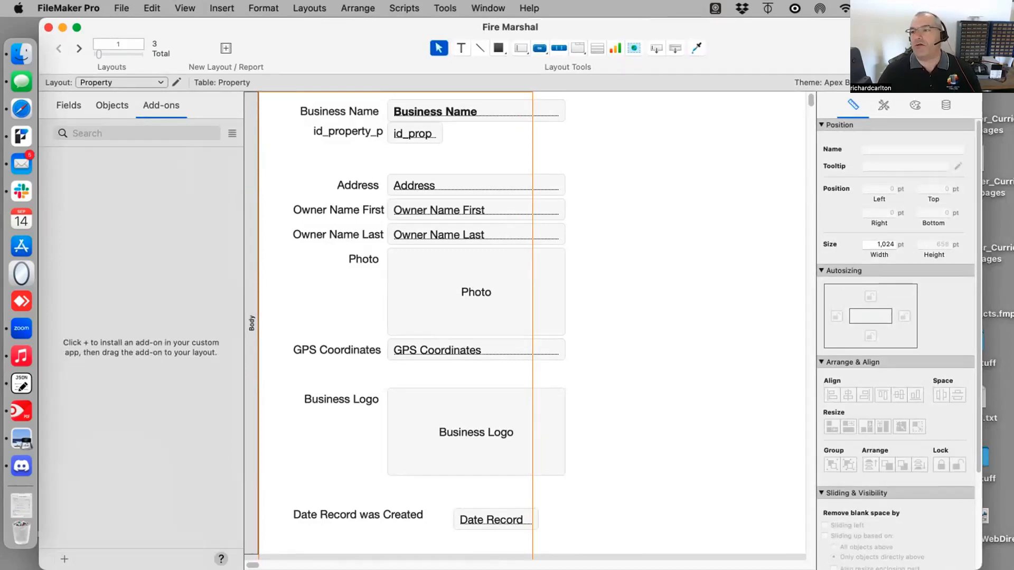
{"action": "left_click", "coordinate": [933, 48]}
{"action": "left_click", "coordinate": [869, 48]}
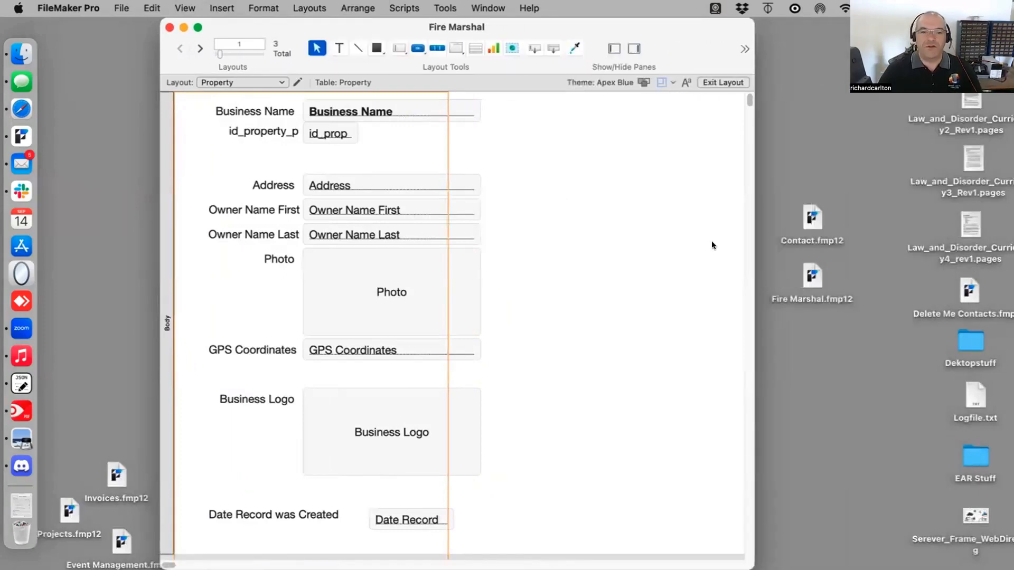
Alternate between Browse mode and Layout mode three times, finishing in Layout mode.
{"action": "key", "text": "super+b"}
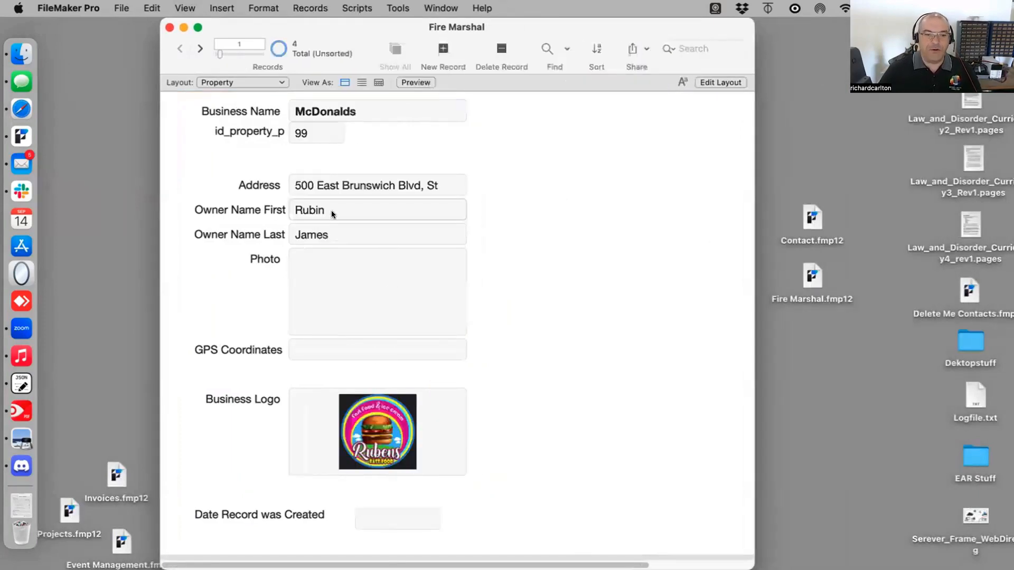
{"action": "key", "text": "super+l"}
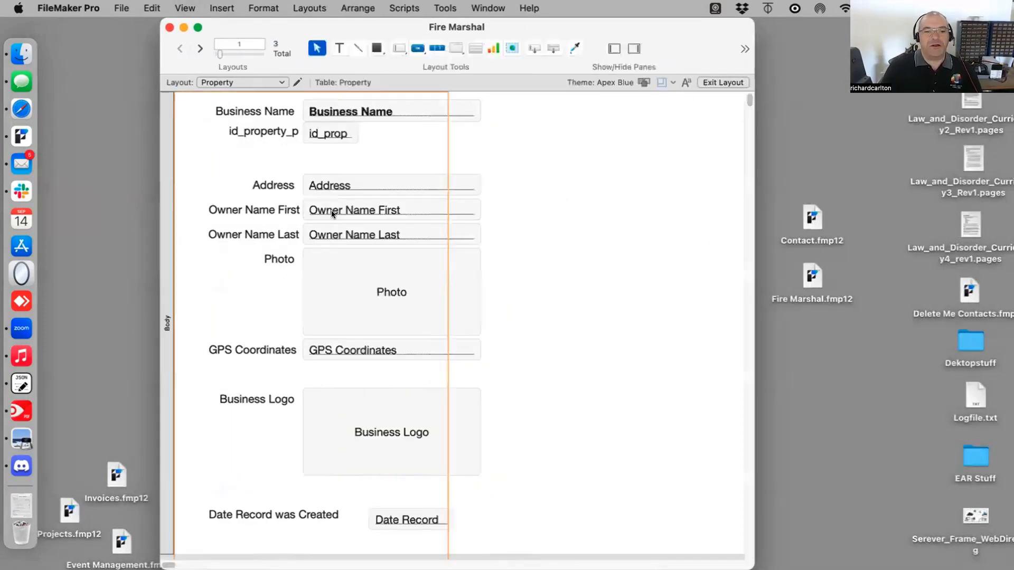
{"action": "key", "text": "super+b"}
{"action": "key", "text": "super+l"}
{"action": "key", "text": "super+b"}
{"action": "key", "text": "super+l"}
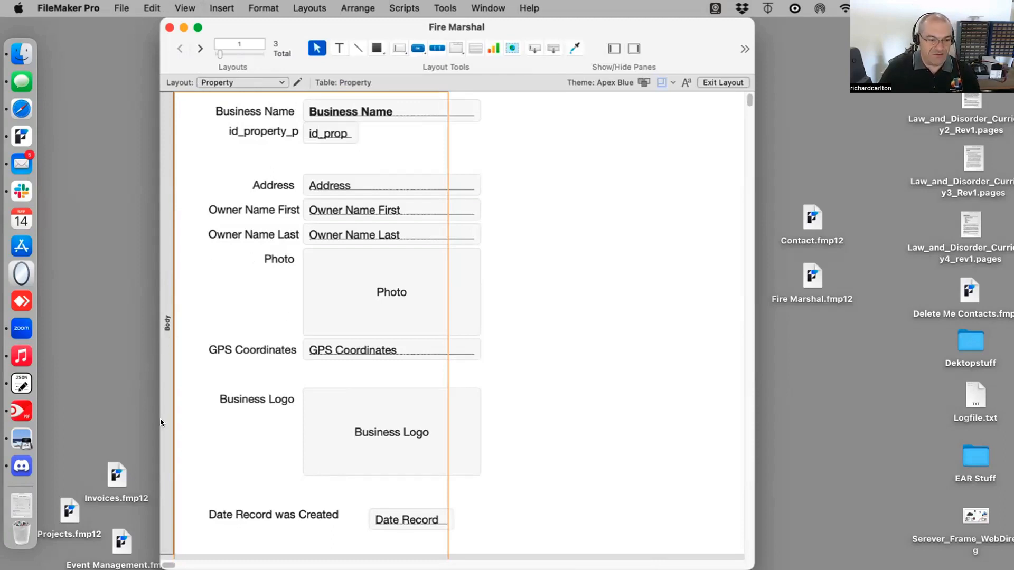
Show both side panes and display the Property table's field list.
{"action": "left_click", "coordinate": [614, 49]}
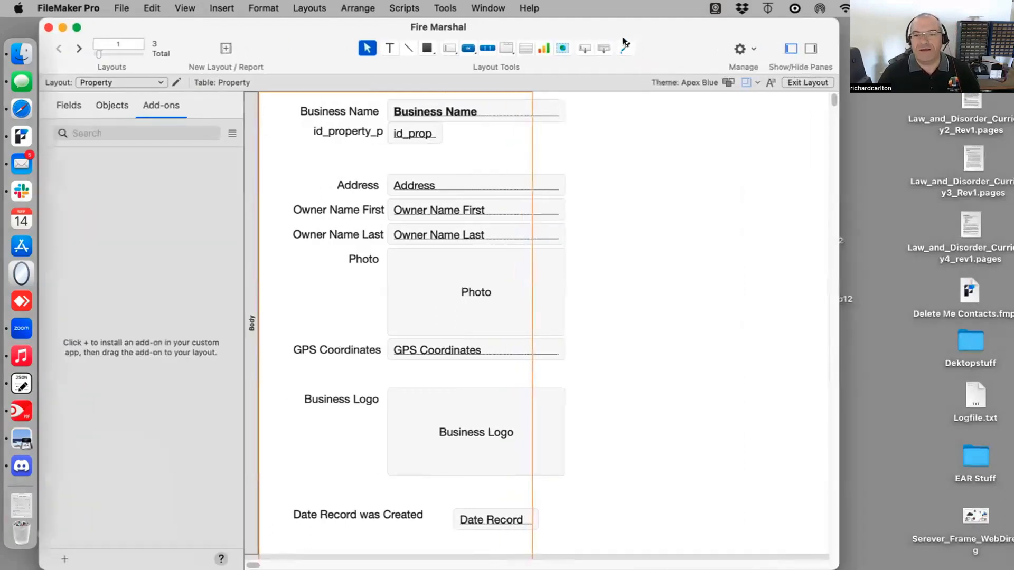
{"action": "left_click", "coordinate": [803, 45]}
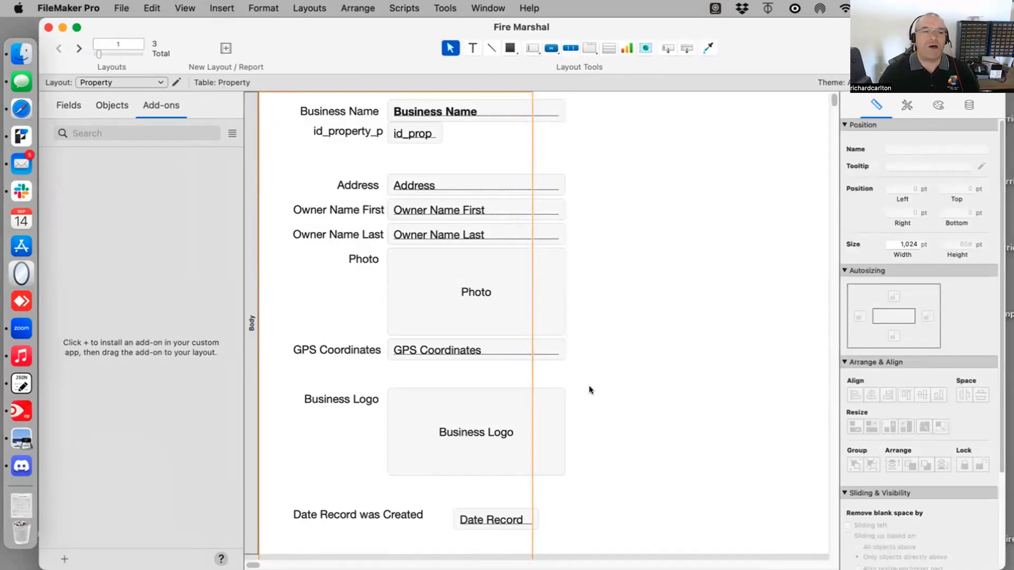
{"action": "left_click", "coordinate": [63, 107]}
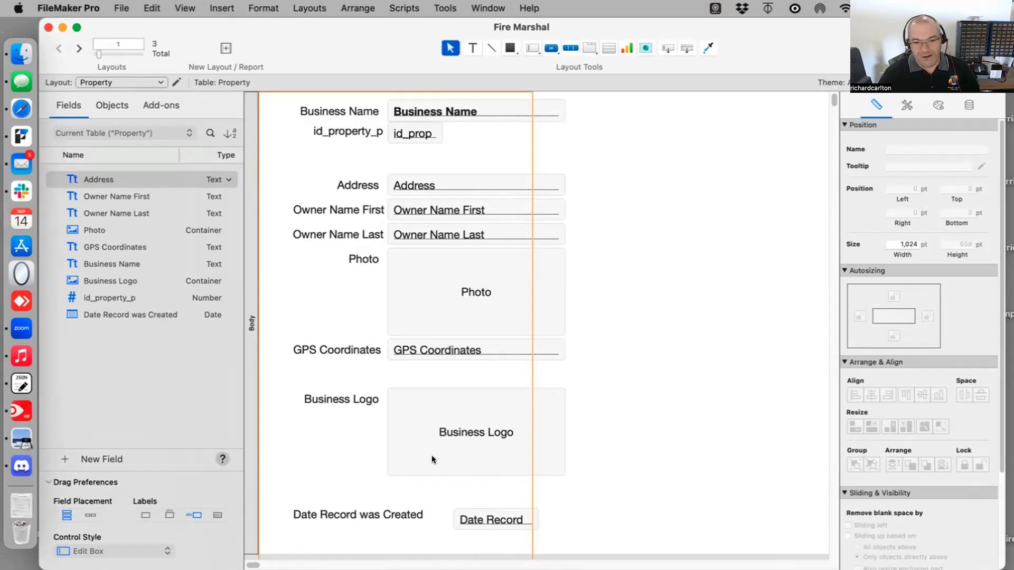
Review the file's list of layouts and the commands available for managing layouts.
{"action": "left_click", "coordinate": [154, 81]}
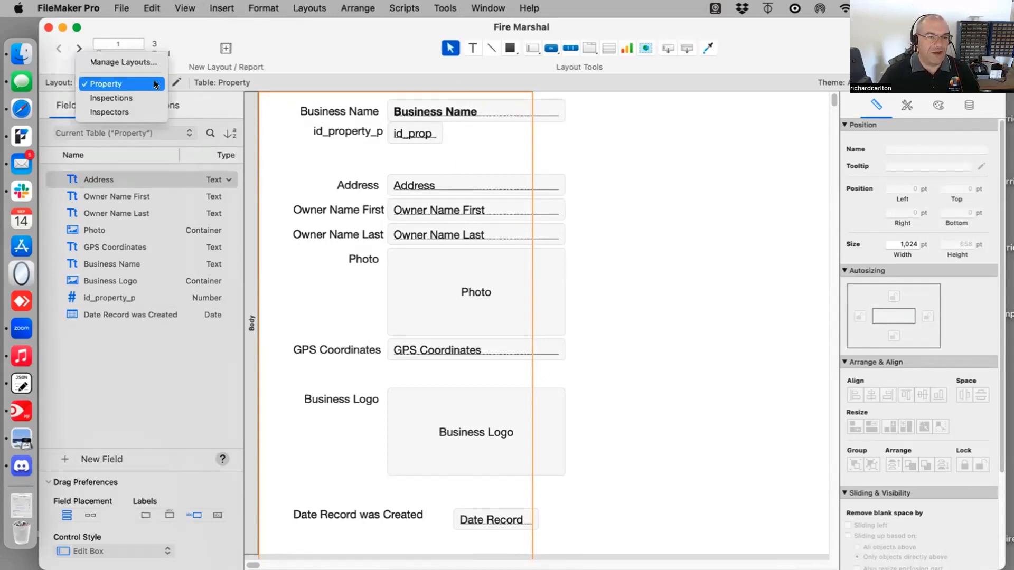
{"action": "left_click", "coordinate": [197, 81]}
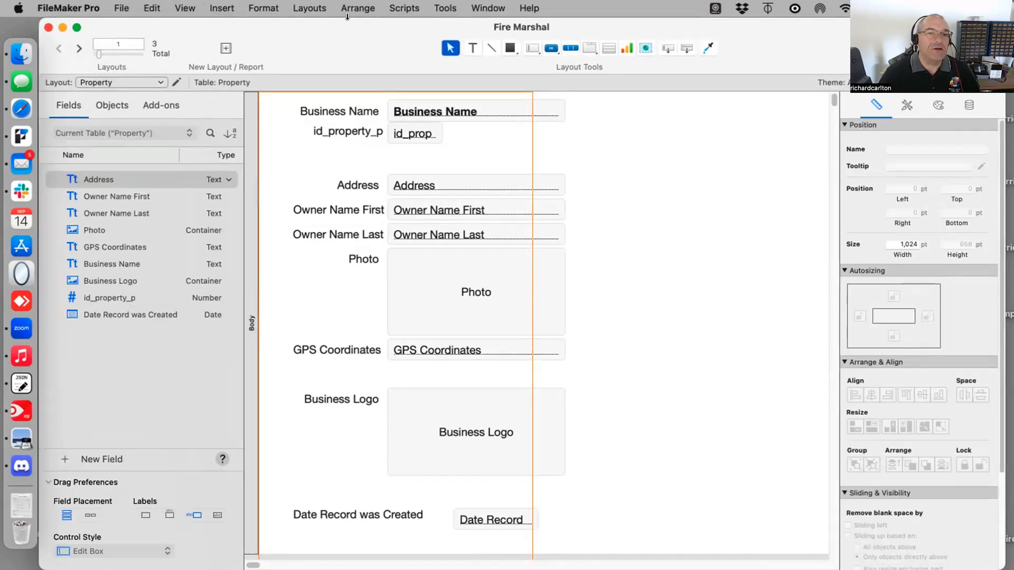
{"action": "left_click", "coordinate": [309, 8]}
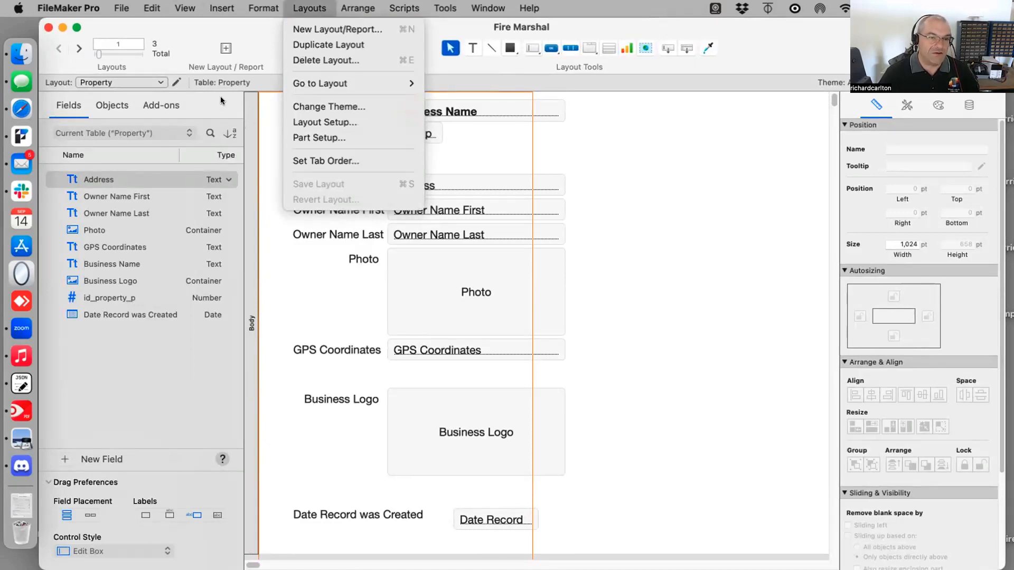
{"action": "key", "text": "Escape"}
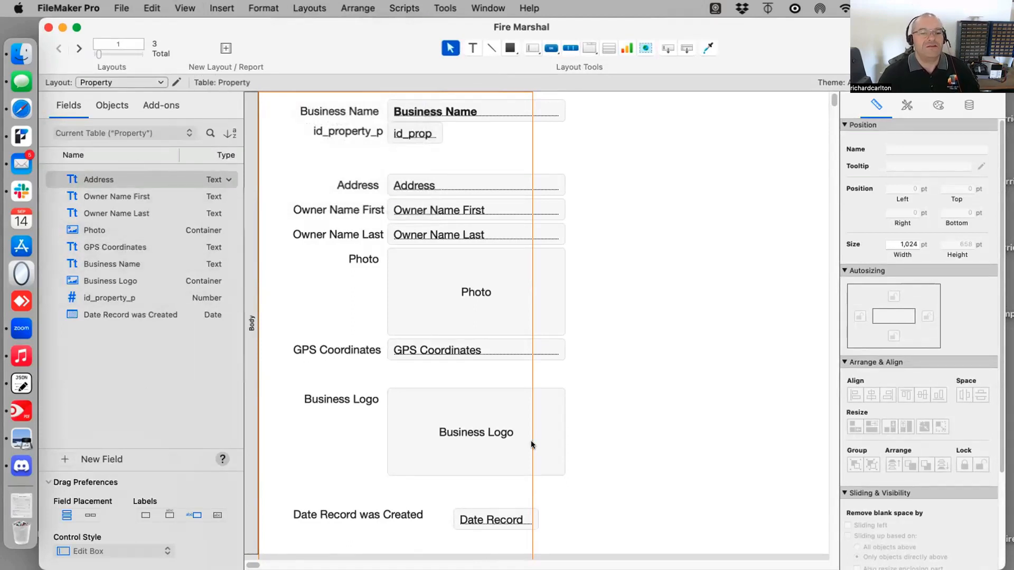
Select the Photo label and the Photo container in turn, and display the layout's object list.
{"action": "left_click", "coordinate": [363, 260]}
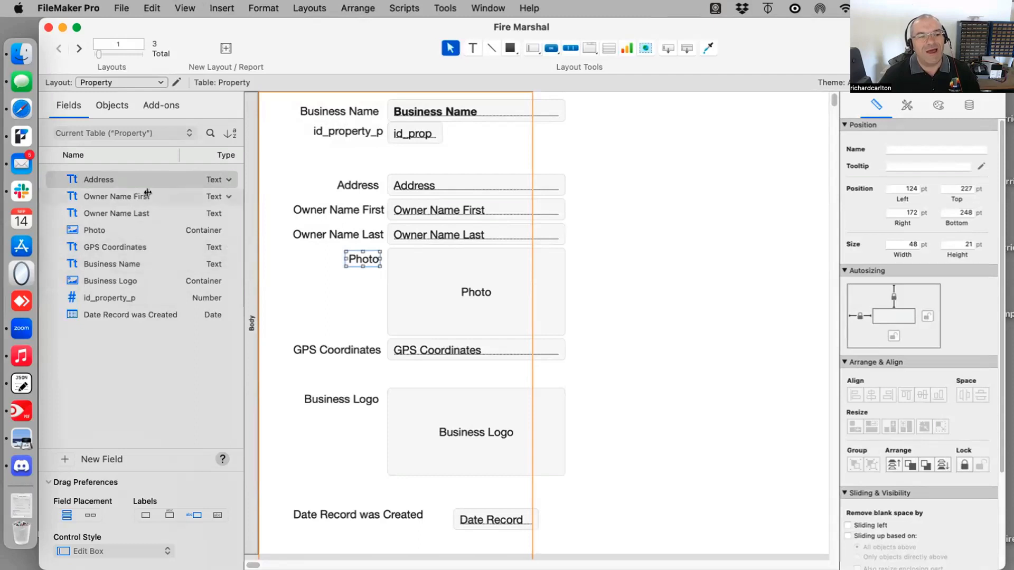
{"action": "left_click", "coordinate": [428, 265]}
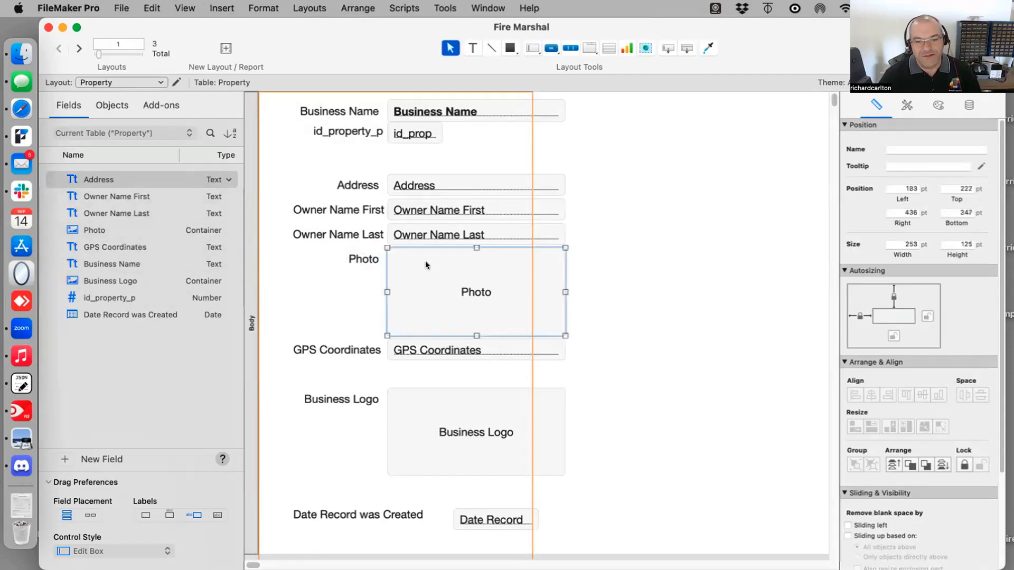
{"action": "left_click", "coordinate": [109, 104]}
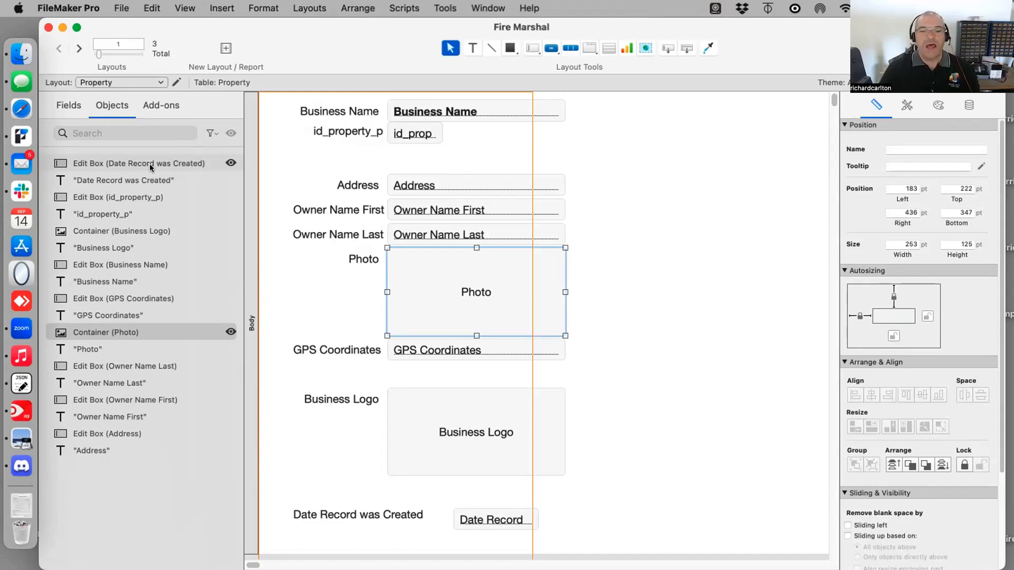
Locate the Address and Owner Name First labels and edit boxes on the layout through the object list.
{"action": "left_click", "coordinate": [98, 452]}
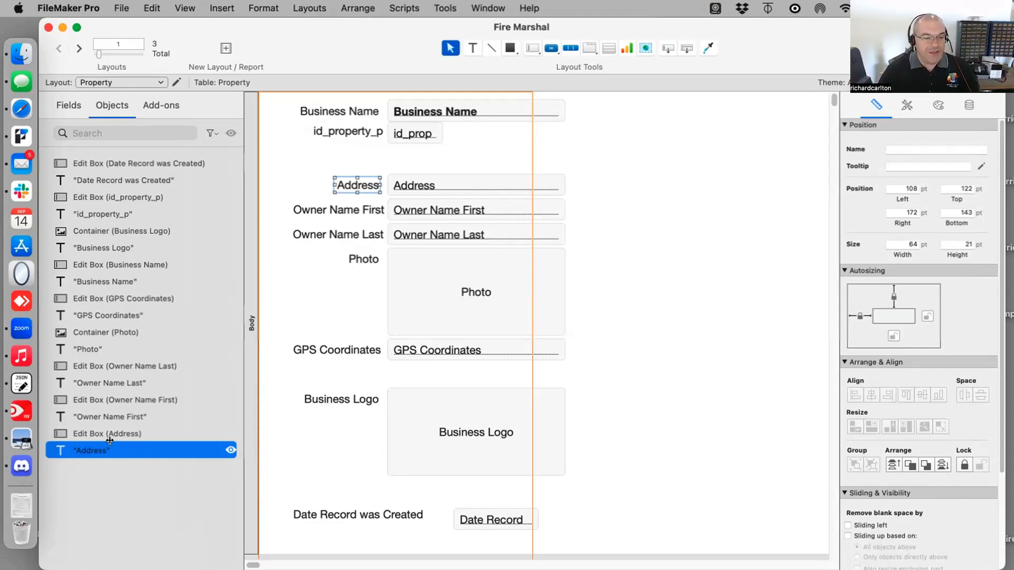
{"action": "left_click", "coordinate": [89, 471]}
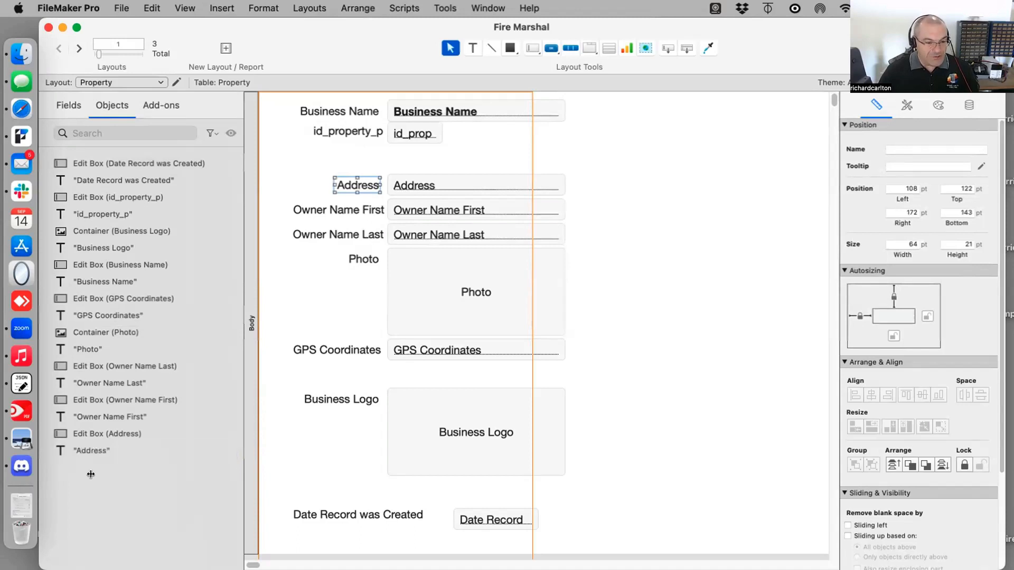
{"action": "left_click", "coordinate": [94, 448]}
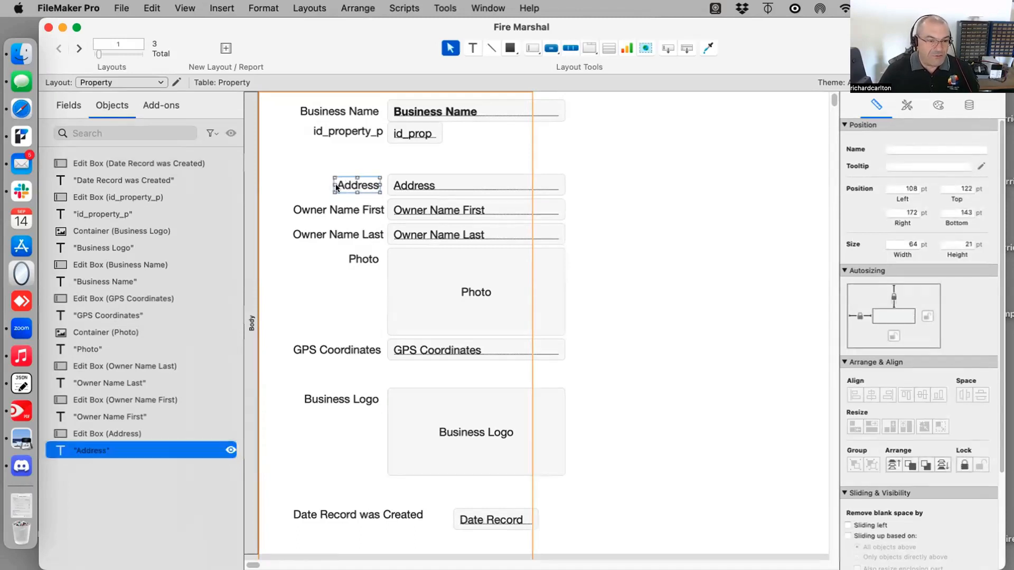
{"action": "left_click", "coordinate": [111, 433]}
{"action": "left_click", "coordinate": [76, 412]}
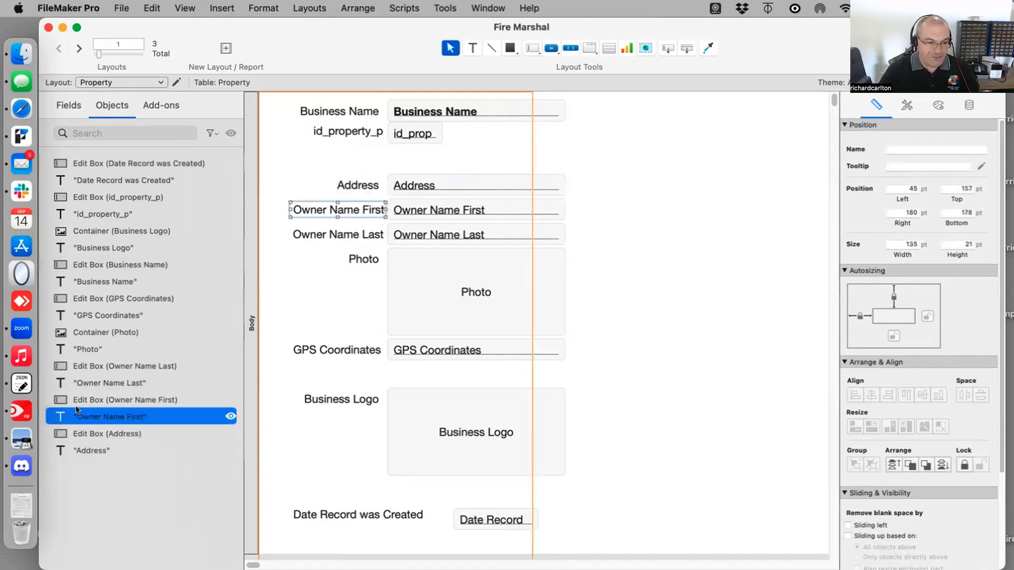
{"action": "left_click", "coordinate": [81, 401]}
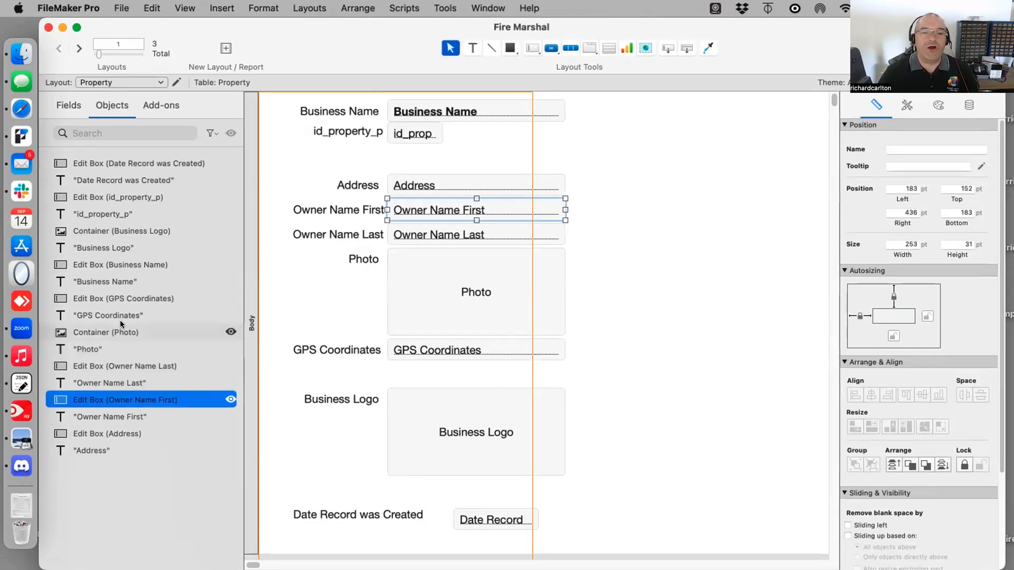
Move the Photo container over the Address and Owner Name edit boxes, and select the address and owner name objects one by one from the object list.
{"action": "left_click_drag", "start_coordinate": [443, 304], "coordinate": [499, 222]}
{"action": "left_click", "coordinate": [694, 344]}
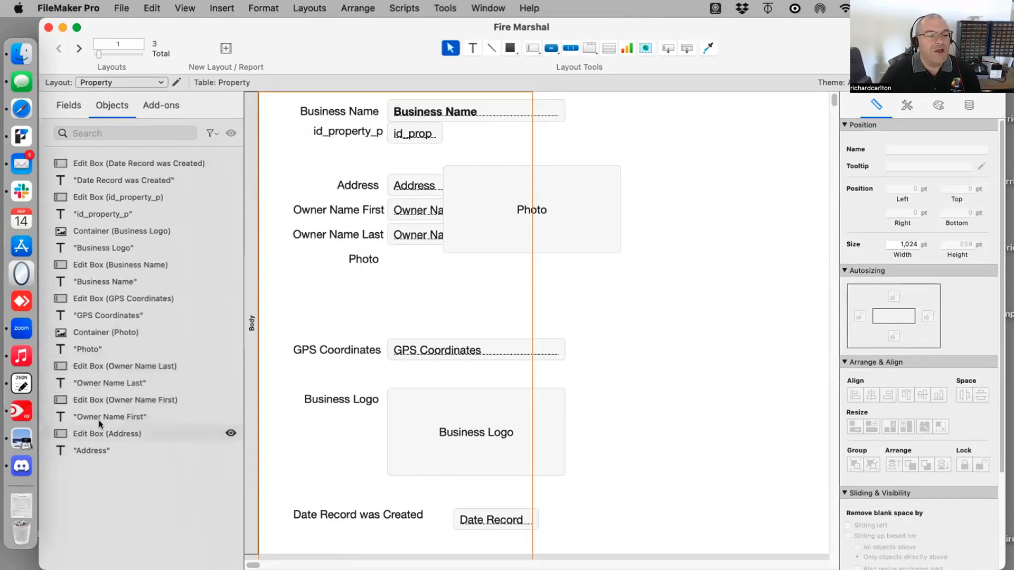
{"action": "left_click", "coordinate": [91, 451]}
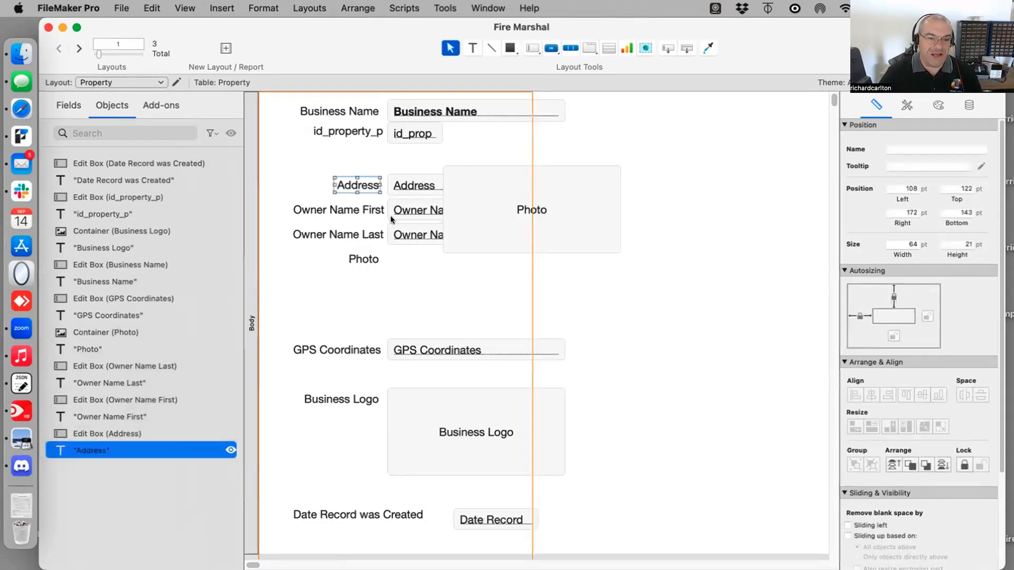
{"action": "left_click", "coordinate": [136, 432]}
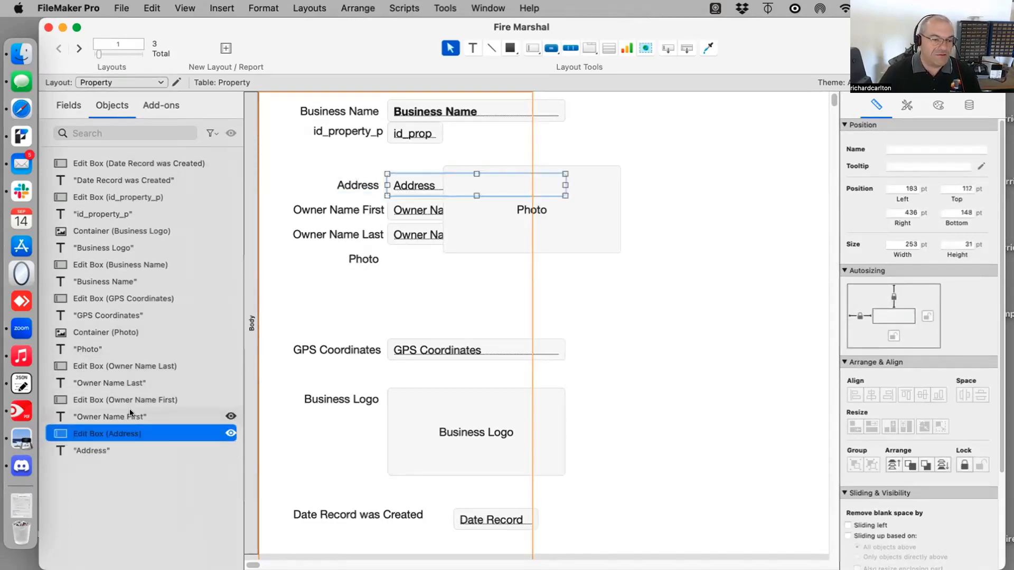
{"action": "left_click", "coordinate": [130, 415]}
{"action": "left_click", "coordinate": [125, 397]}
{"action": "left_click", "coordinate": [119, 366]}
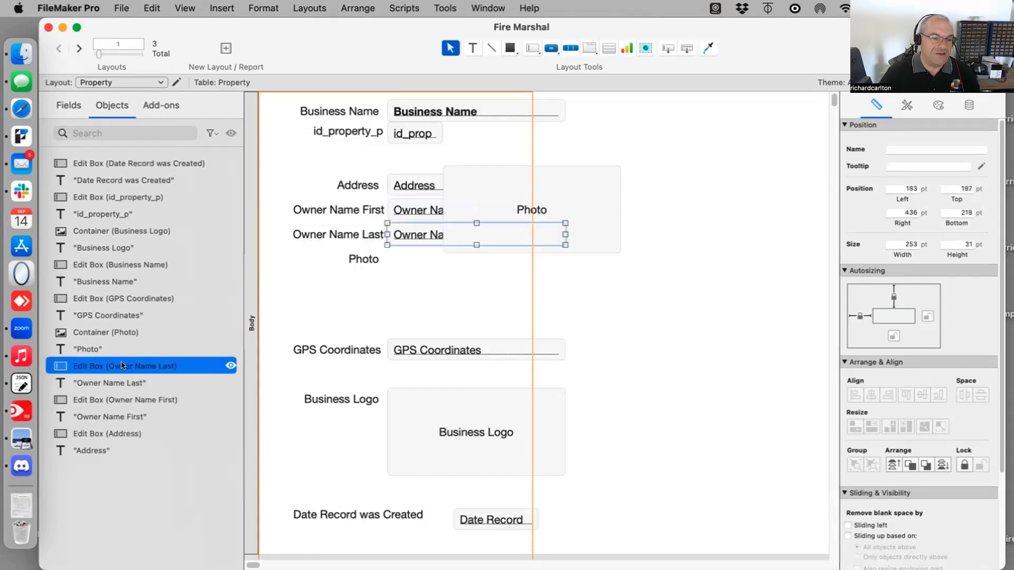
Work upward through the object list from the Photo label to the Business Name edit box, and finish by selecting the Photo container.
{"action": "left_click", "coordinate": [83, 347]}
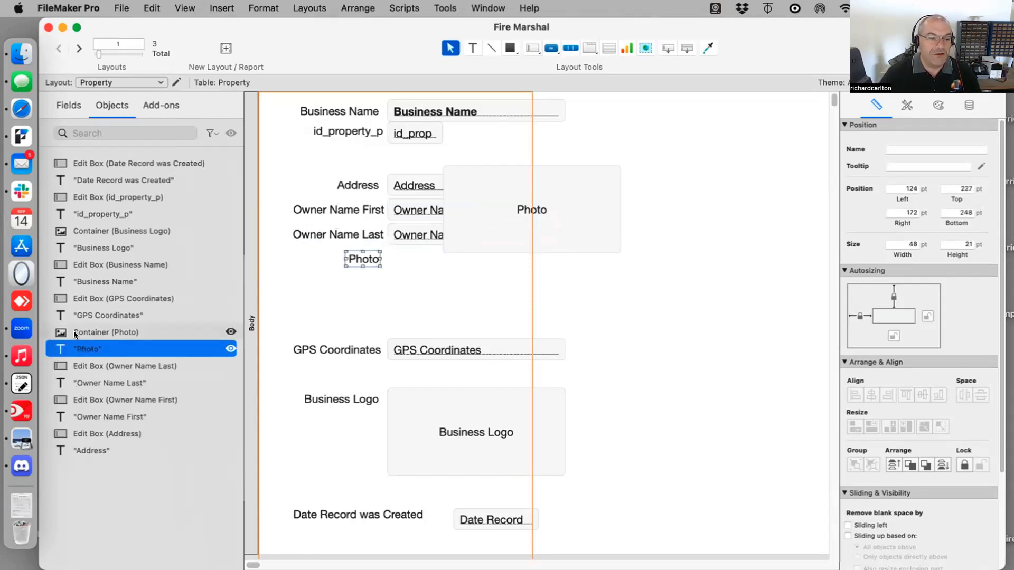
{"action": "left_click", "coordinate": [81, 325]}
{"action": "left_click", "coordinate": [82, 315]}
{"action": "left_click", "coordinate": [80, 297]}
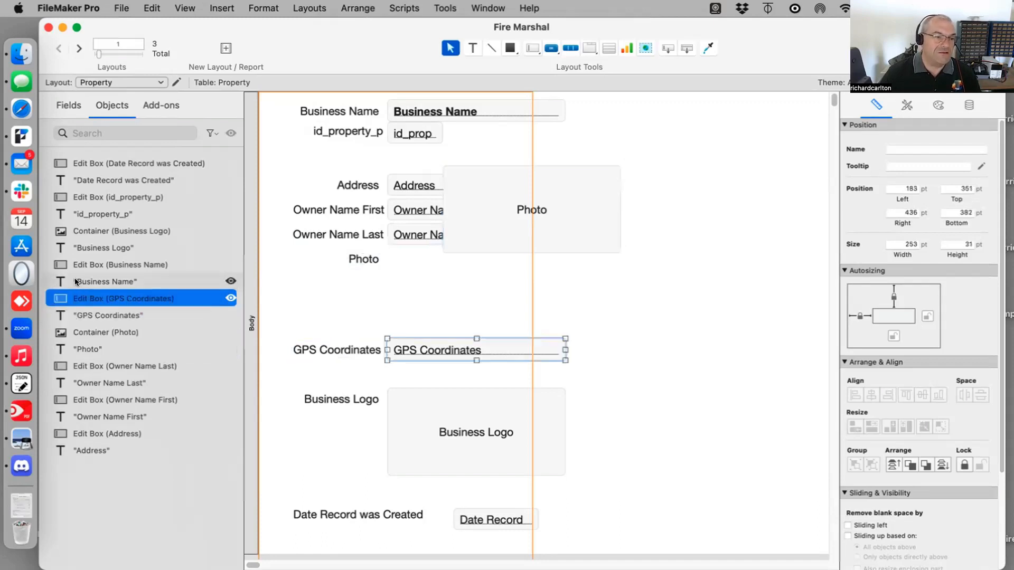
{"action": "left_click", "coordinate": [76, 281]}
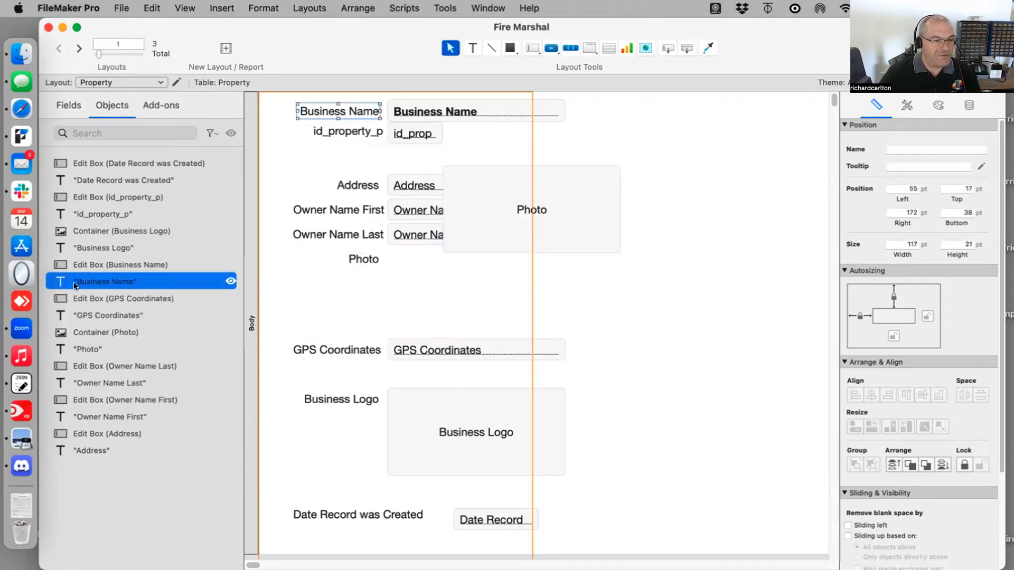
{"action": "left_click", "coordinate": [75, 262]}
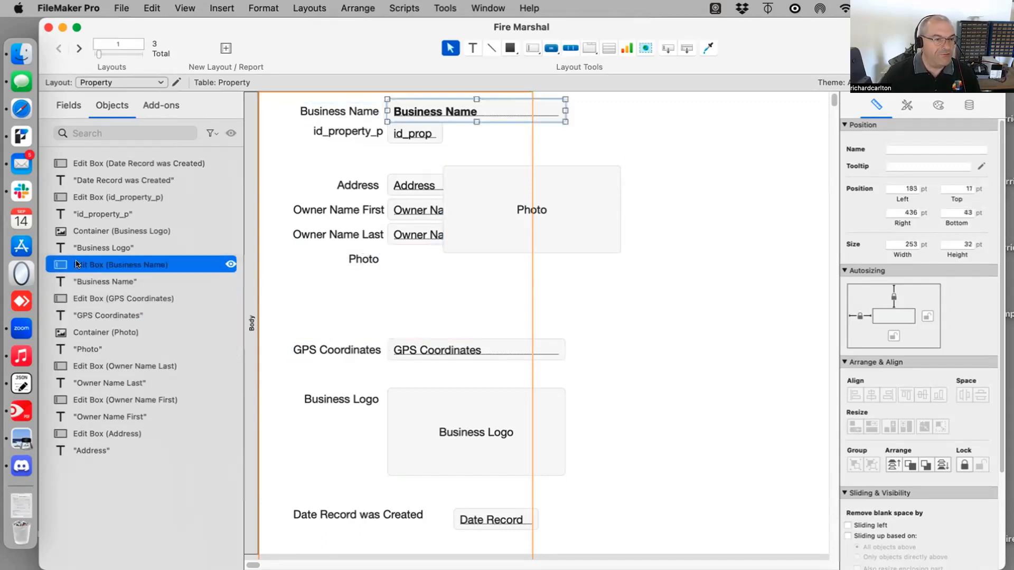
{"action": "left_click", "coordinate": [74, 332]}
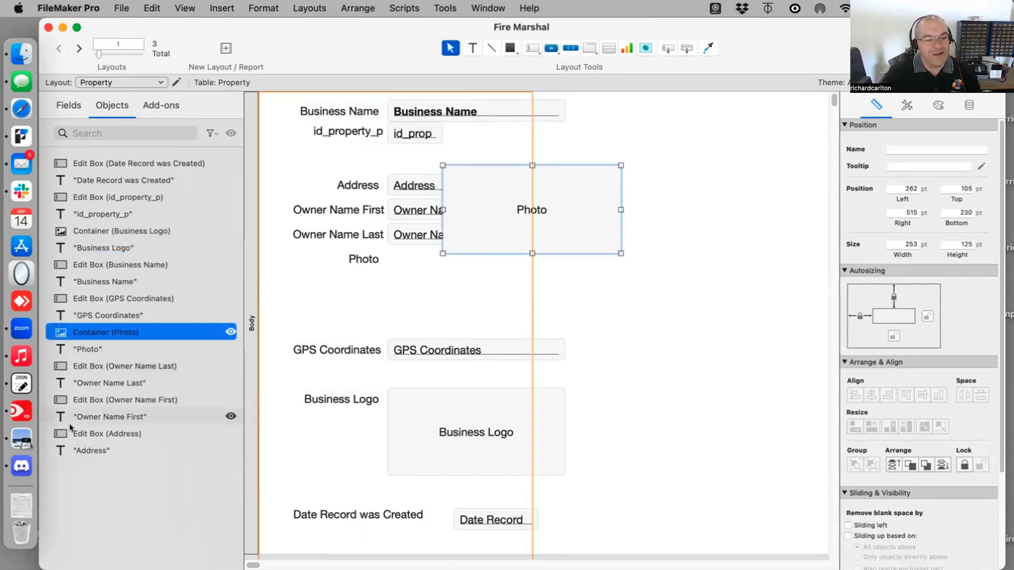
Move the Photo container clear of the edit boxes, to about 457 pt left and 105 pt top.
{"action": "left_click_drag", "start_coordinate": [490, 247], "coordinate": [631, 247]}
{"action": "left_click", "coordinate": [633, 278]}
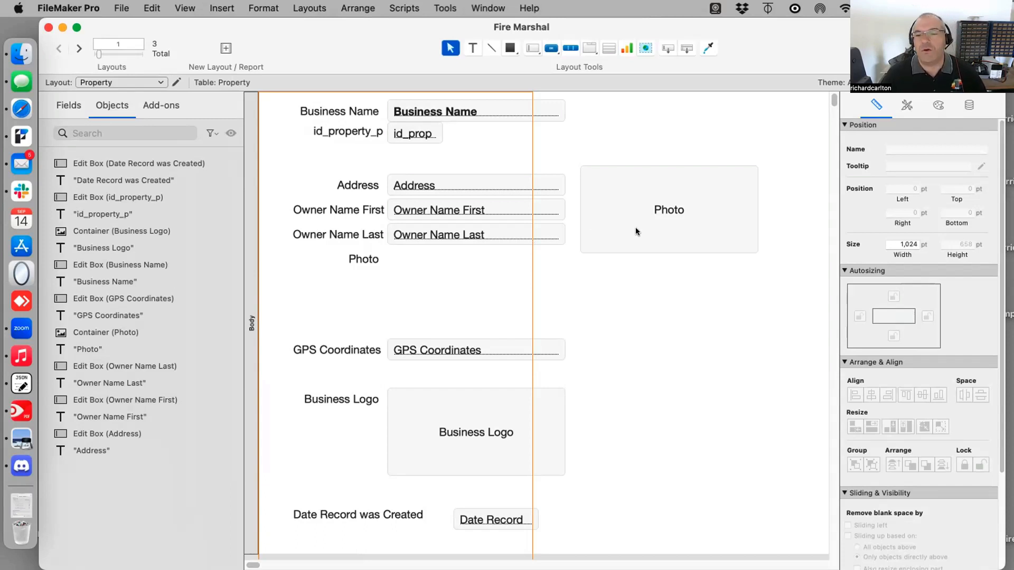
{"action": "left_click", "coordinate": [622, 196]}
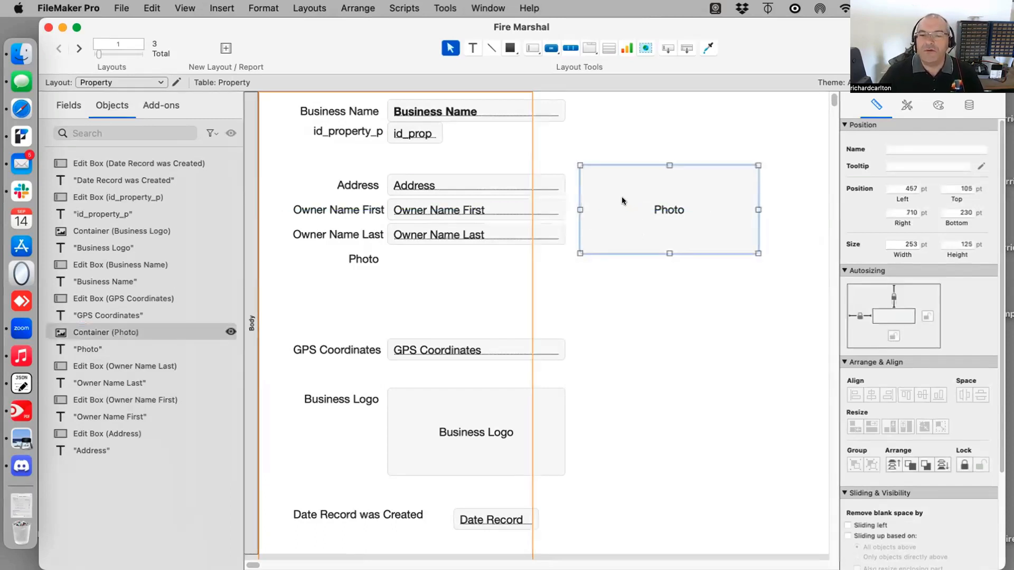
Place the Photo container last in the object stacking order, and slide it partly behind the Address and Owner Name edit boxes.
{"action": "left_click_drag", "start_coordinate": [83, 332], "coordinate": [84, 454]}
{"action": "left_click", "coordinate": [644, 373]}
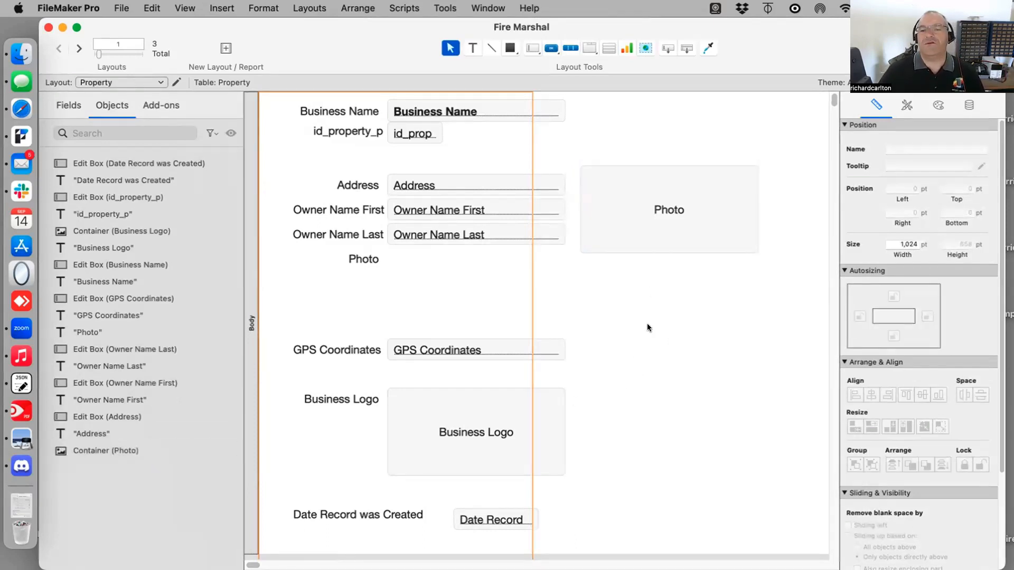
{"action": "left_click_drag", "start_coordinate": [704, 209], "coordinate": [642, 208]}
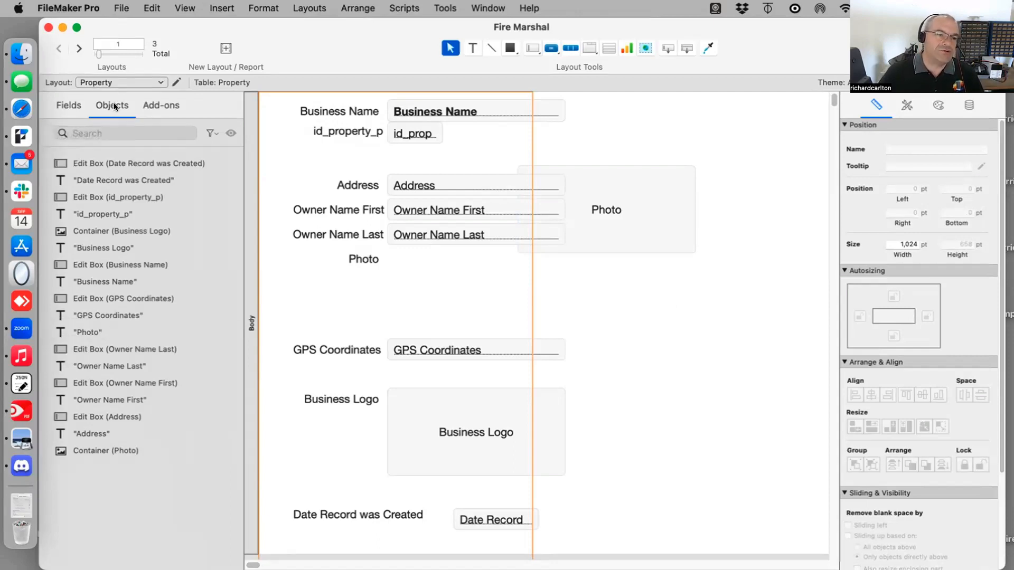
Browse the catalogue of installable JavaScript and table add-ons, and close it without installing any.
{"action": "left_click", "coordinate": [151, 104]}
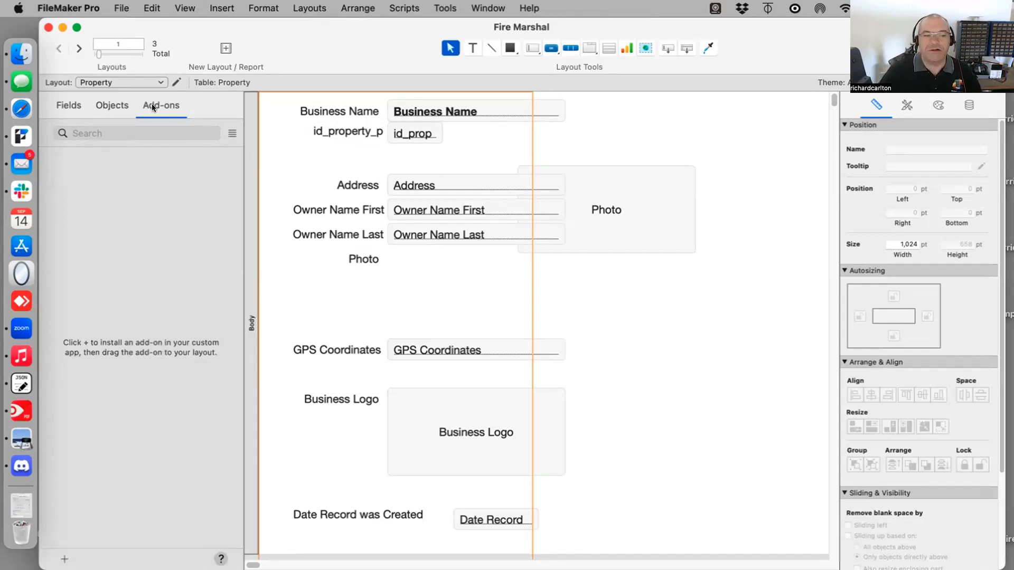
{"action": "left_click", "coordinate": [64, 556]}
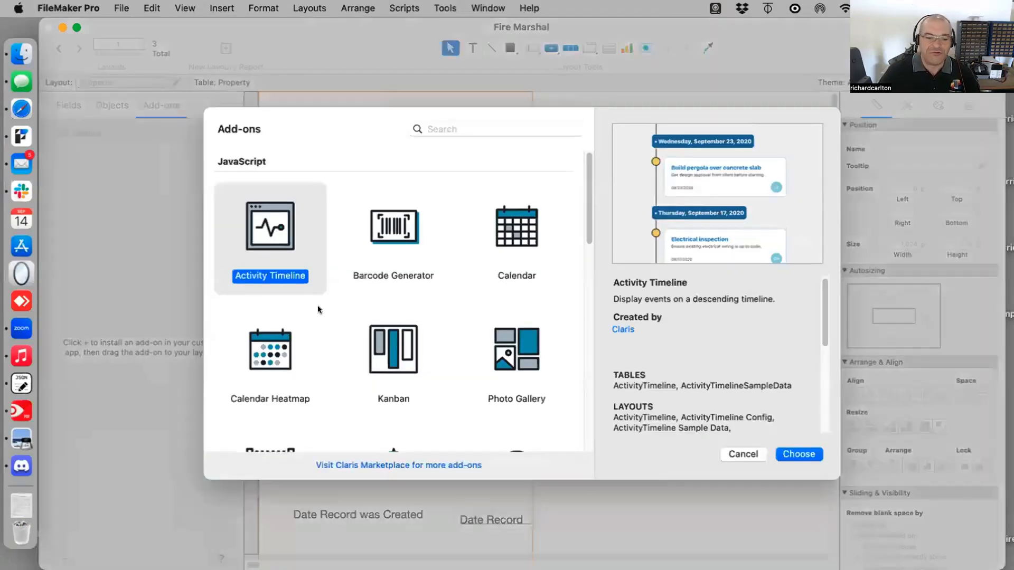
{"action": "scroll", "coordinate": [328, 340], "scroll_direction": "down", "scroll_amount": 5}
{"action": "scroll", "coordinate": [369, 327], "scroll_direction": "down", "scroll_amount": 10}
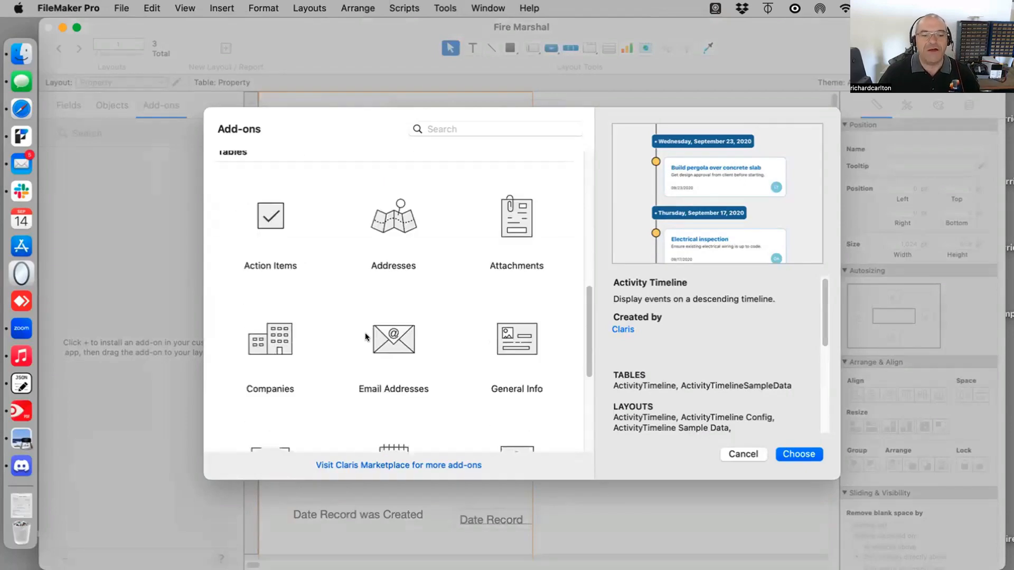
{"action": "scroll", "coordinate": [348, 333], "scroll_direction": "down", "scroll_amount": 5}
{"action": "scroll", "coordinate": [344, 334], "scroll_direction": "up", "scroll_amount": 10}
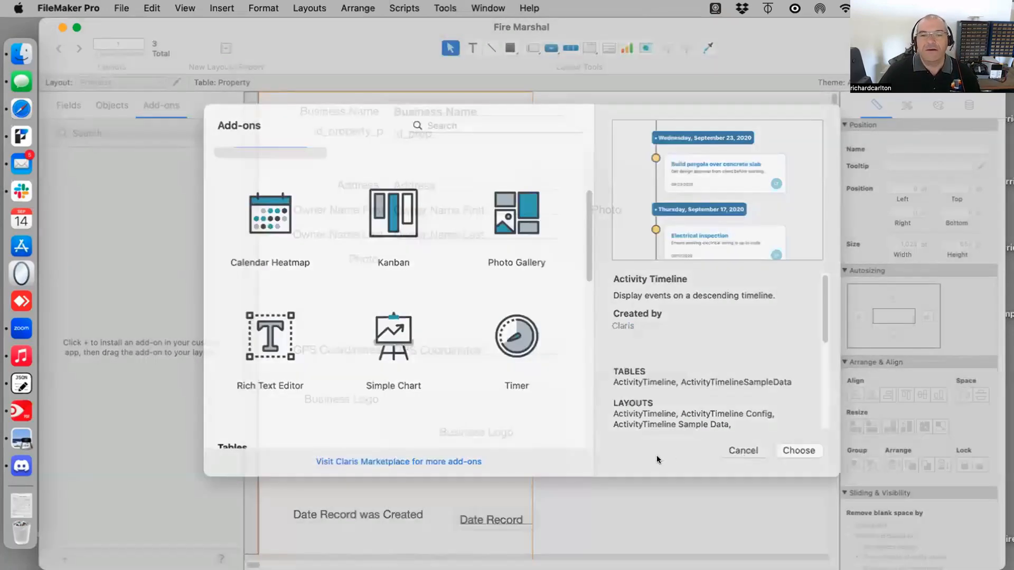
{"action": "left_click", "coordinate": [744, 454]}
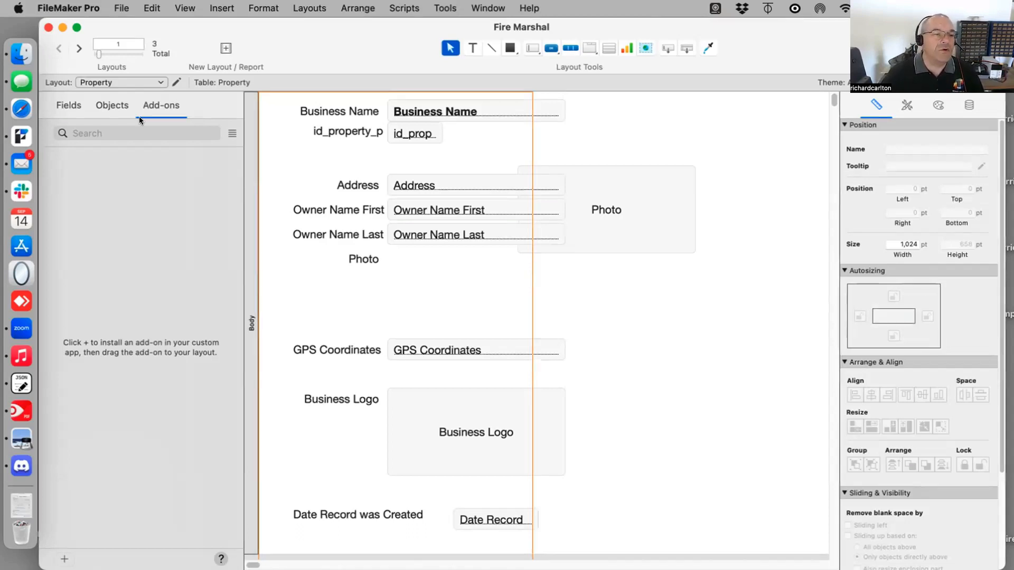
Display the Property table's field list again and select Owner Name Last, Photo and GPS Coordinates in turn.
{"action": "left_click", "coordinate": [64, 105]}
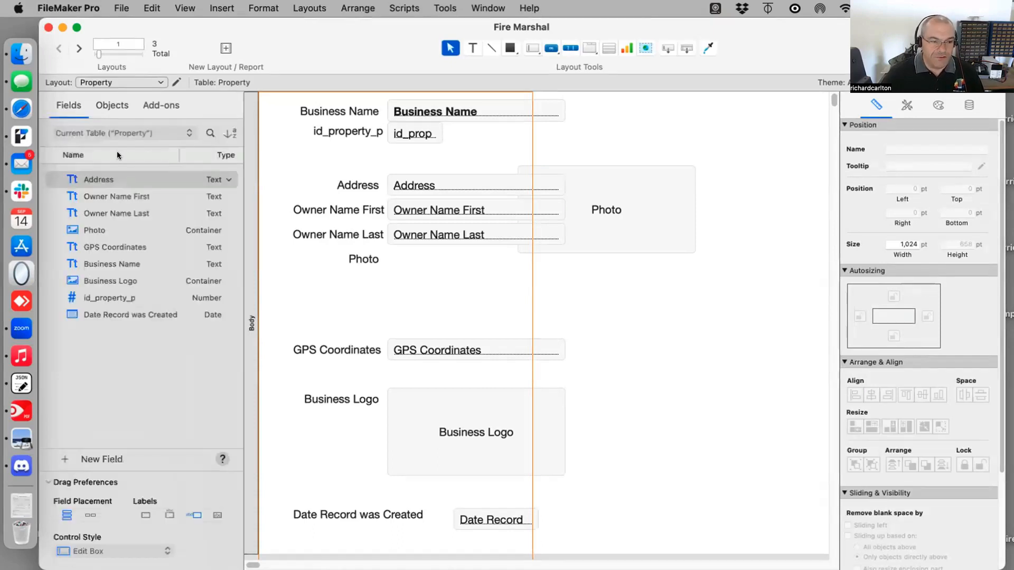
{"action": "left_click", "coordinate": [109, 216]}
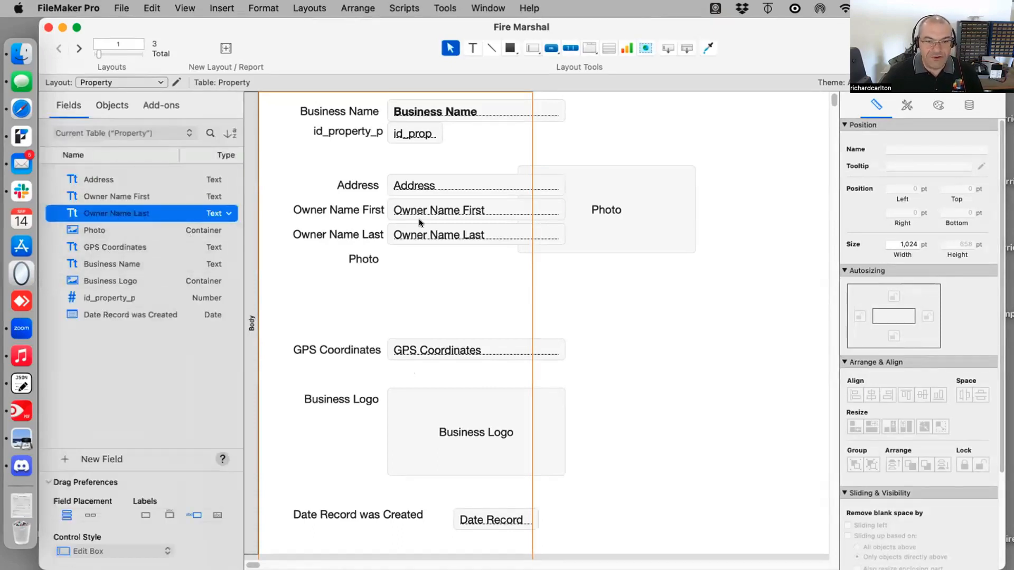
{"action": "left_click", "coordinate": [135, 232]}
{"action": "left_click", "coordinate": [138, 247]}
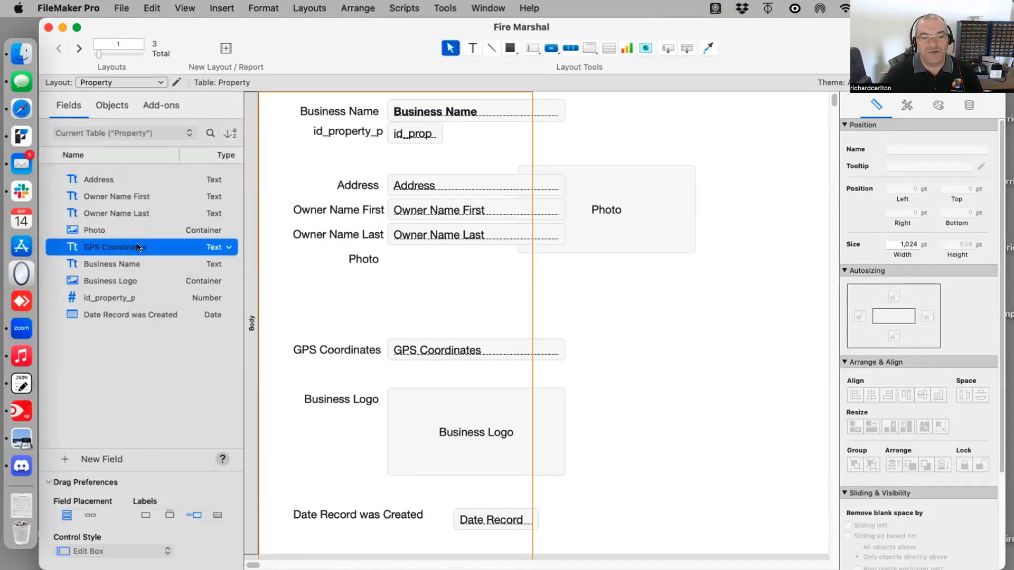
Draw a small rectangle in the empty area below the Photo container, and shift the layout window left to expose its remaining controls.
{"action": "left_click", "coordinate": [511, 51]}
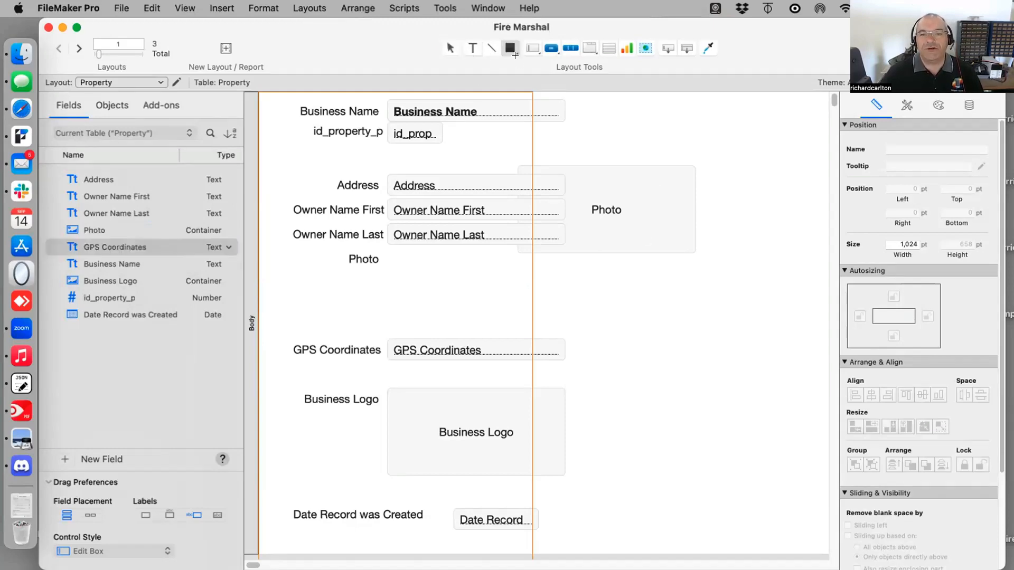
{"action": "left_click_drag", "start_coordinate": [631, 278], "coordinate": [558, 335]}
{"action": "mouse_move", "coordinate": [759, 24]}
{"action": "left_mouse_down"}
{"action": "mouse_move", "coordinate": [443, 6]}
{"action": "mouse_move", "coordinate": [100, 6]}
{"action": "mouse_move", "coordinate": [615, 6]}
{"action": "left_mouse_up"}
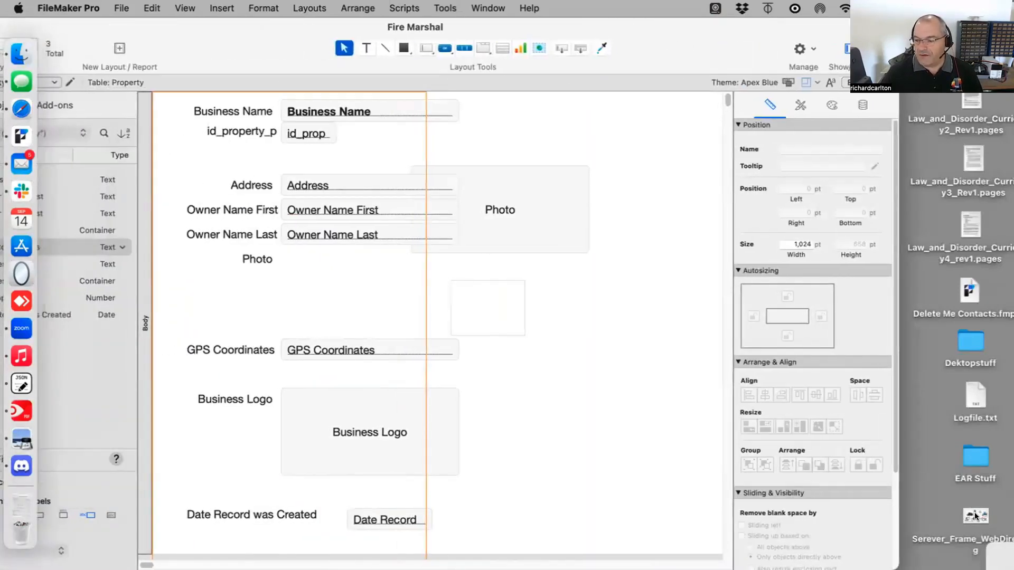
{"action": "mouse_move", "coordinate": [1011, 567]}
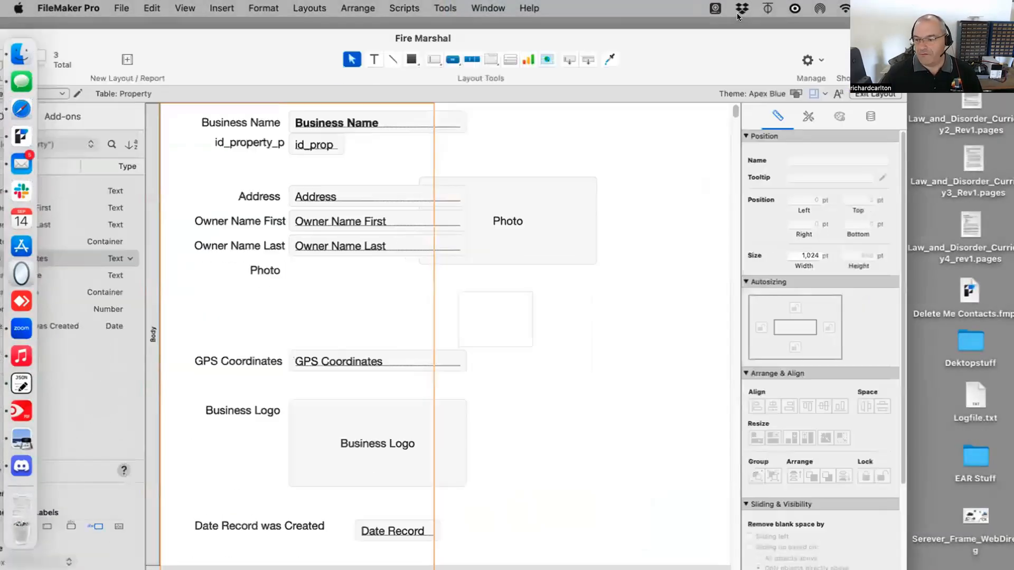
{"action": "left_click", "coordinate": [995, 343]}
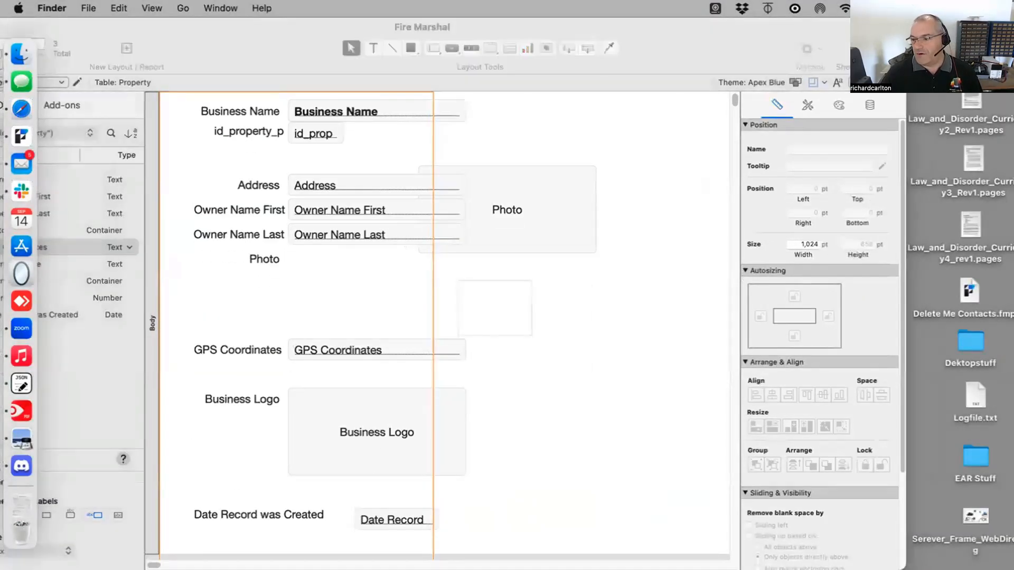
{"action": "left_click", "coordinate": [973, 513]}
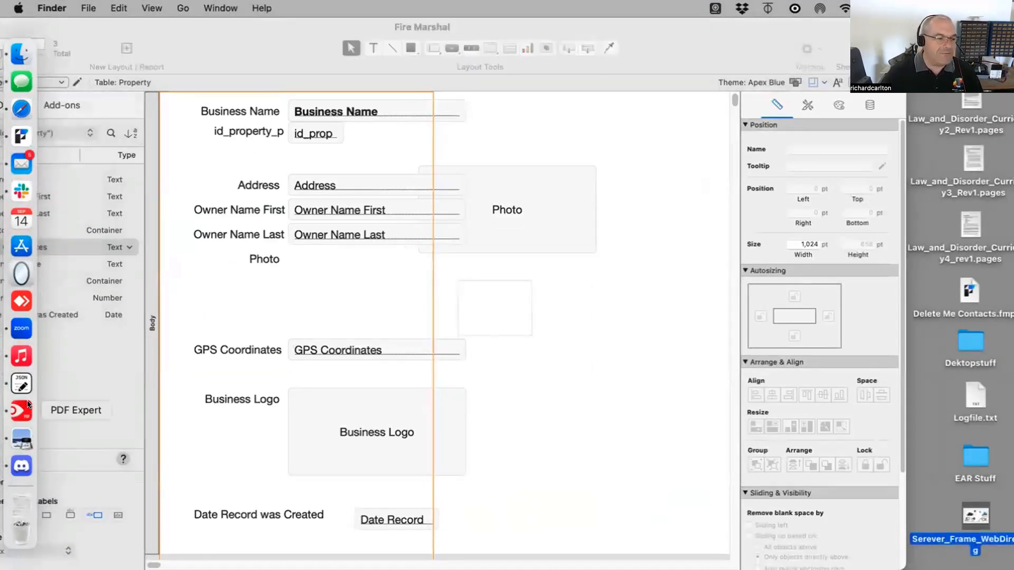
Switch to Discord, find the man-behind-bars image in the livestream-text-discussion channel, and capture a screenshot of it.
{"action": "left_click", "coordinate": [21, 474]}
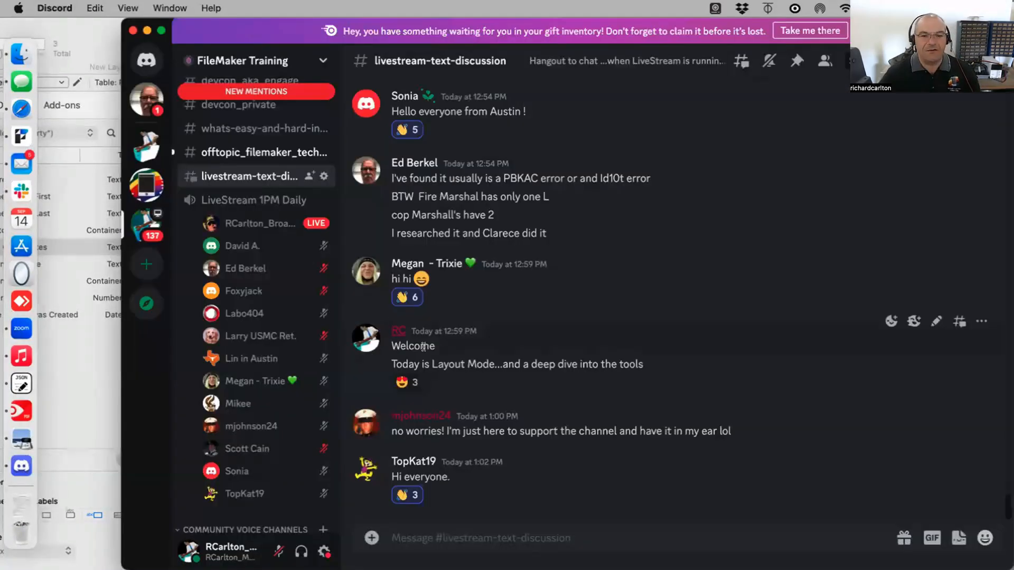
{"action": "scroll", "coordinate": [431, 355], "scroll_direction": "down", "scroll_amount": 8}
{"action": "scroll", "coordinate": [434, 356], "scroll_direction": "up", "scroll_amount": 10}
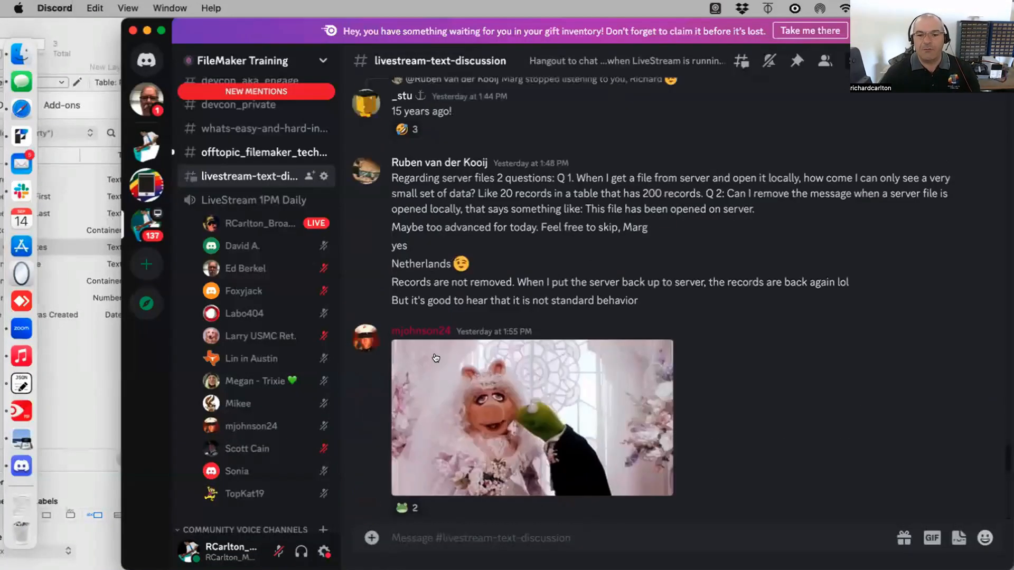
{"action": "scroll", "coordinate": [436, 357], "scroll_direction": "down", "scroll_amount": 10}
{"action": "scroll", "coordinate": [476, 348], "scroll_direction": "up", "scroll_amount": 12}
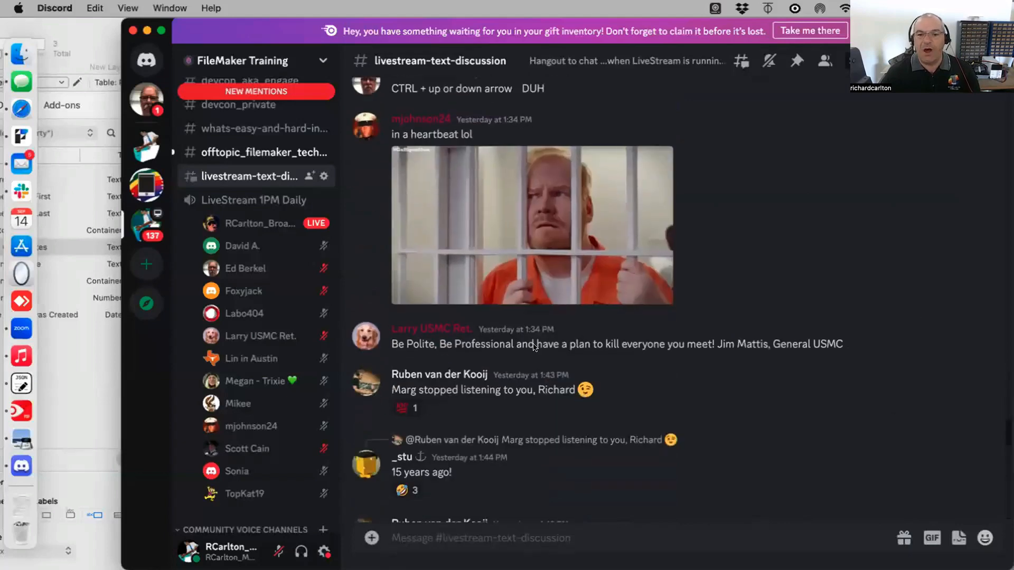
{"action": "key", "text": "super+shift+4"}
{"action": "left_click_drag", "start_coordinate": [504, 161], "coordinate": [647, 288]}
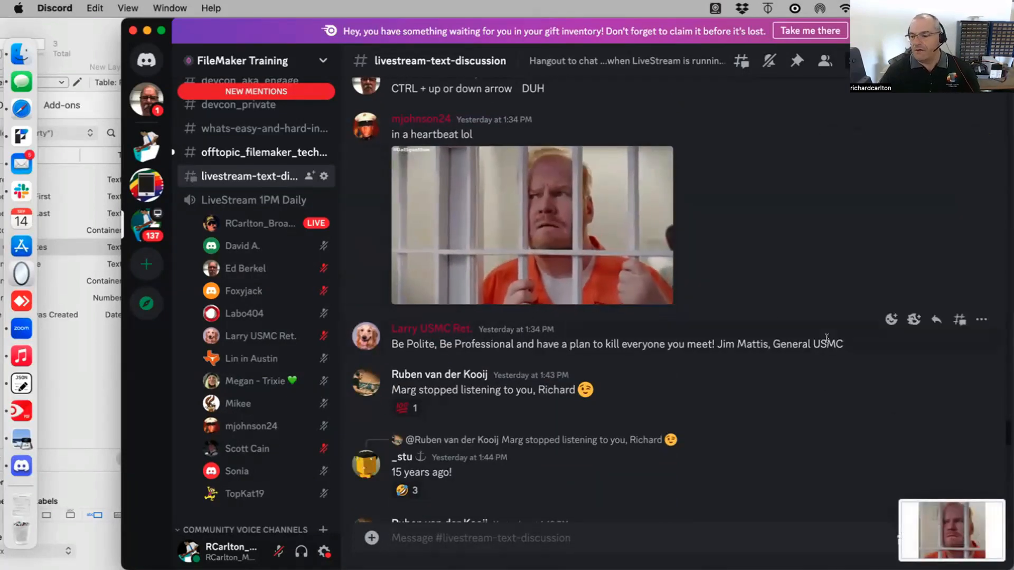
Switch back to the Fire Marshal layout and decline saving screenshots to Dropbox.
{"action": "left_click_drag", "start_coordinate": [755, 27], "coordinate": [569, 27]}
{"action": "key", "text": "super+Tab"}
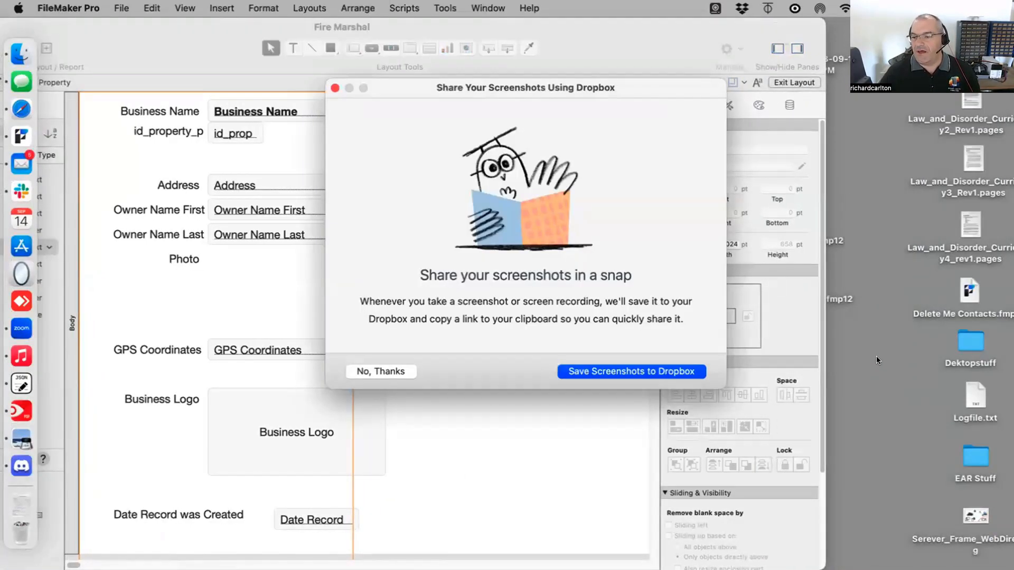
{"action": "left_click", "coordinate": [389, 371]}
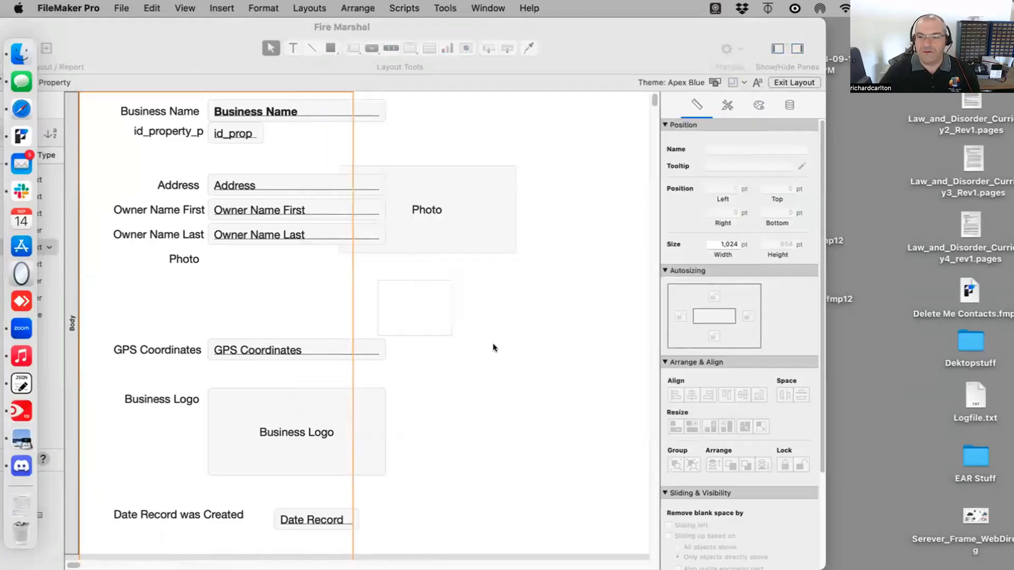
Uncover the desktop, move the new screenshot file beside the Serever_Frame image, and rename it Fred.png.
{"action": "double_click", "coordinate": [803, 28]}
{"action": "left_click_drag", "start_coordinate": [822, 62], "coordinate": [887, 541]}
{"action": "key", "text": "Return"}
{"action": "type", "text": "Fred.png"}
{"action": "key", "text": "Return"}
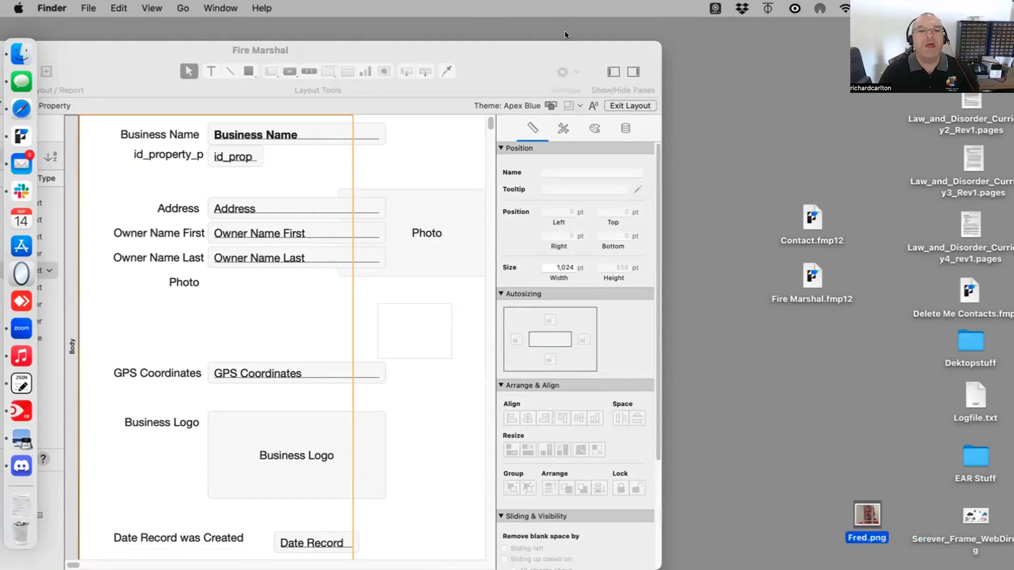
Add Fred.png from the desktop to the Property layout as a graphic, and place it partly over the Business Logo container.
{"action": "left_click_drag", "start_coordinate": [505, 73], "coordinate": [696, 50]}
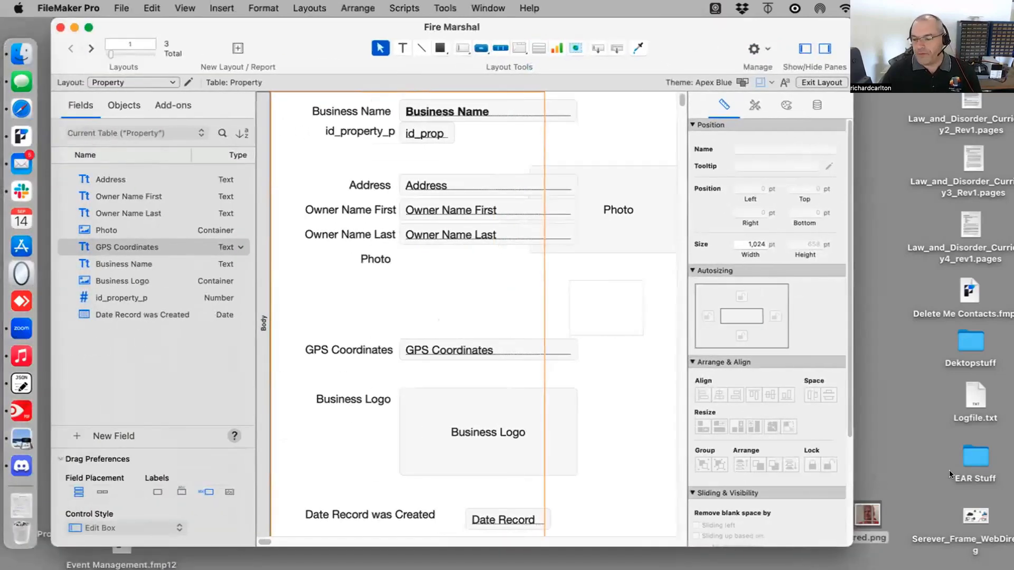
{"action": "left_click_drag", "start_coordinate": [872, 507], "coordinate": [420, 272]}
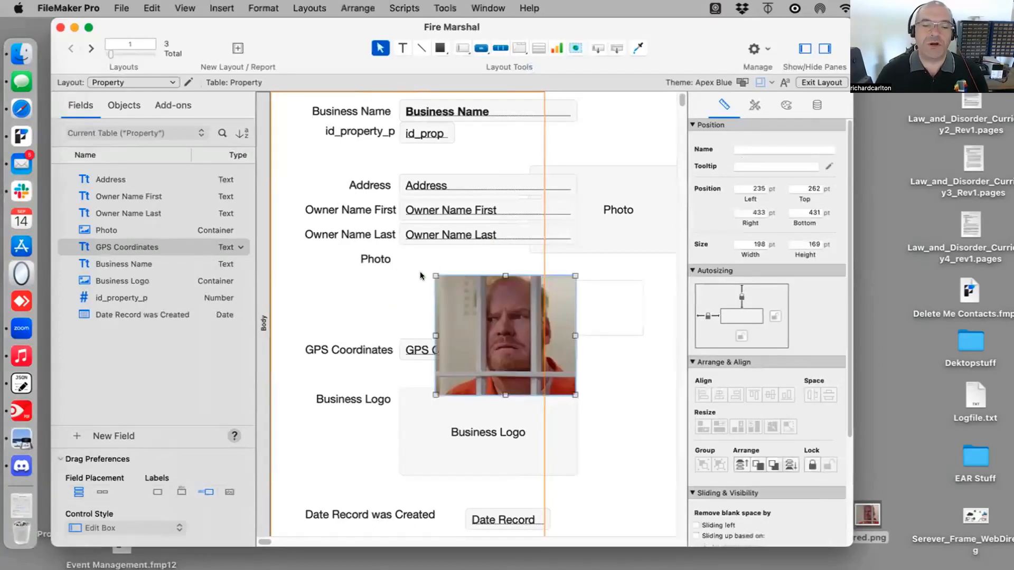
{"action": "left_click_drag", "start_coordinate": [488, 317], "coordinate": [561, 415]}
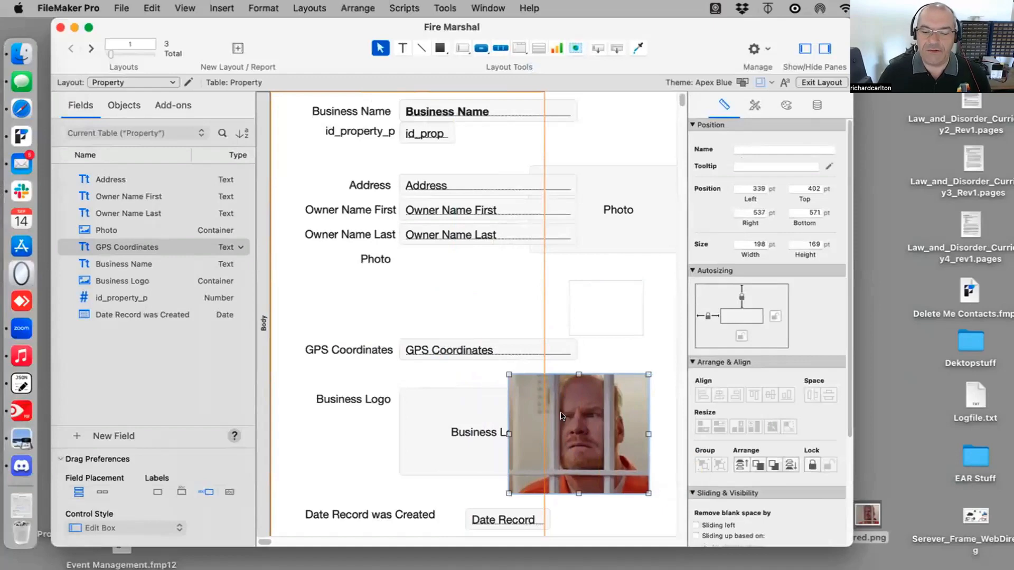
Go to Browse mode and step through the Property records to Ford Auto Sales to examine the graphic on each.
{"action": "key", "text": "super+b"}
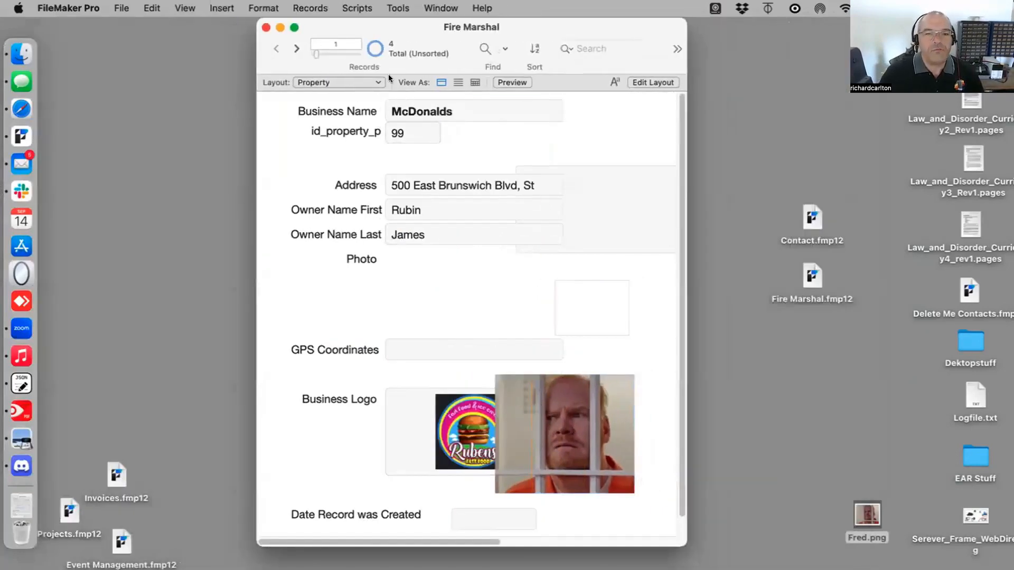
{"action": "left_click", "coordinate": [292, 49]}
{"action": "left_click", "coordinate": [291, 49]}
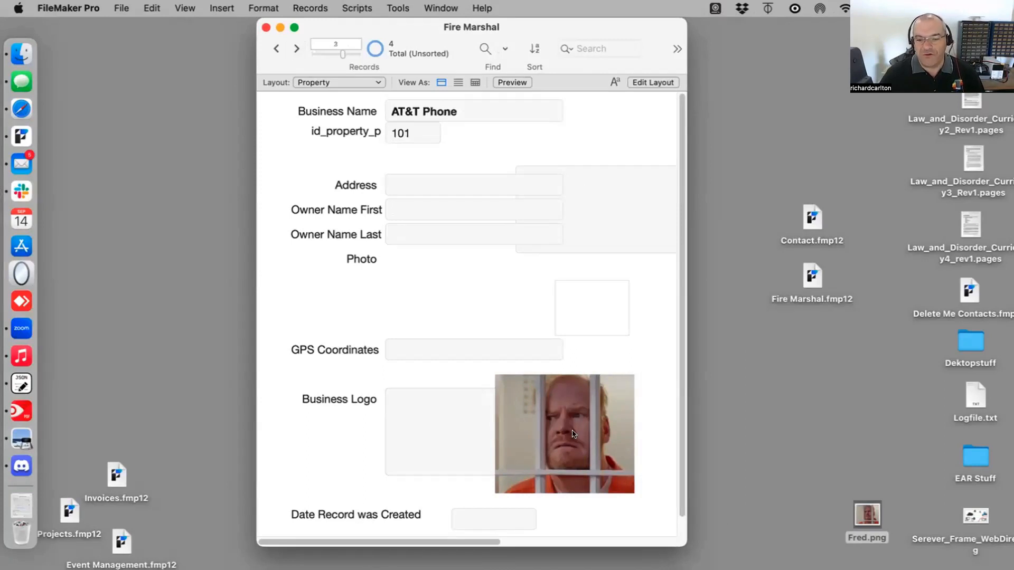
{"action": "left_click", "coordinate": [297, 49]}
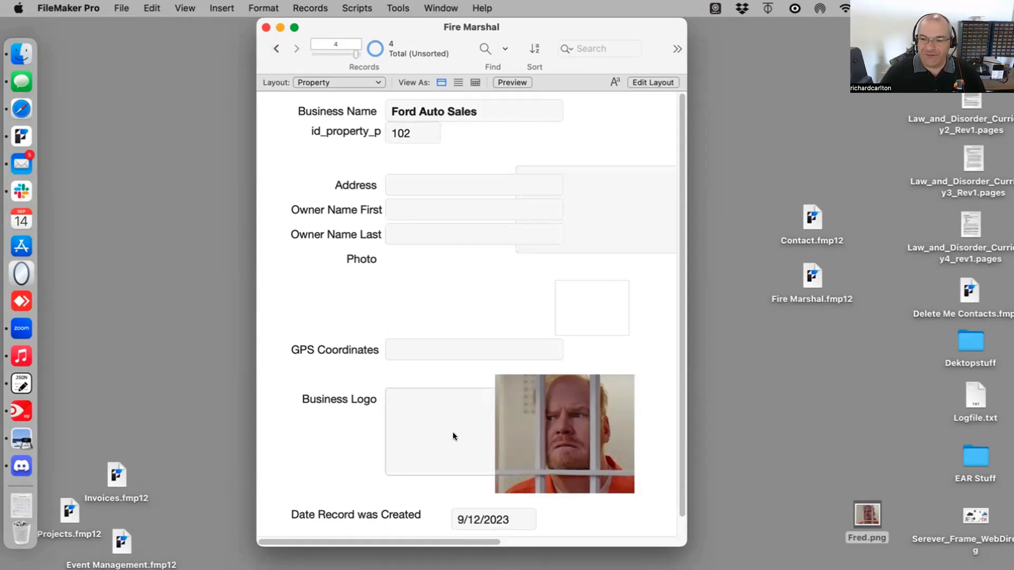
Insert Fred.png into the Photo container of the Ford Auto Sales record, and compare it with the previous record.
{"action": "left_click_drag", "start_coordinate": [862, 512], "coordinate": [615, 201]}
{"action": "left_click", "coordinate": [844, 506]}
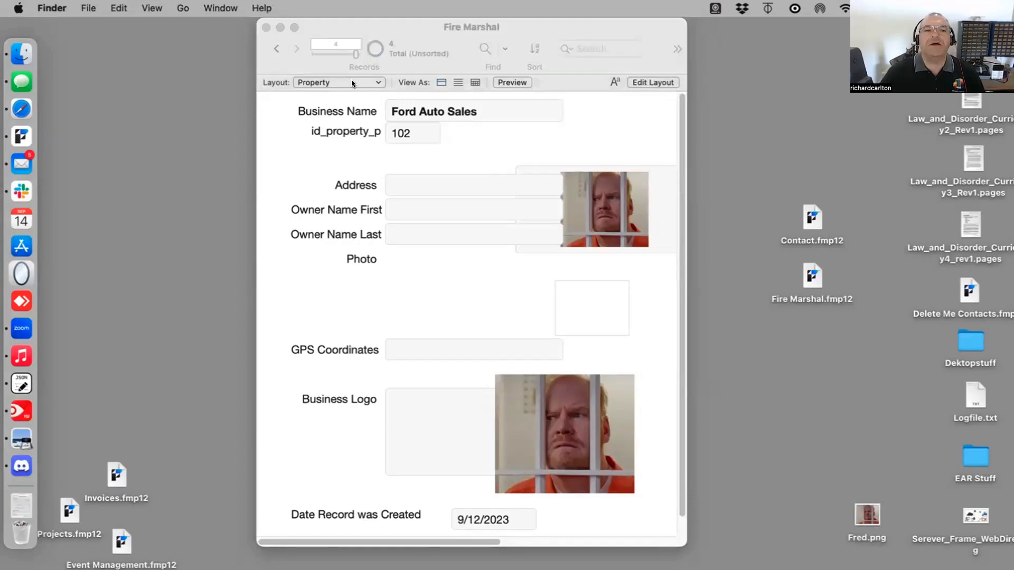
{"action": "left_click", "coordinate": [275, 50]}
{"action": "left_click", "coordinate": [297, 49]}
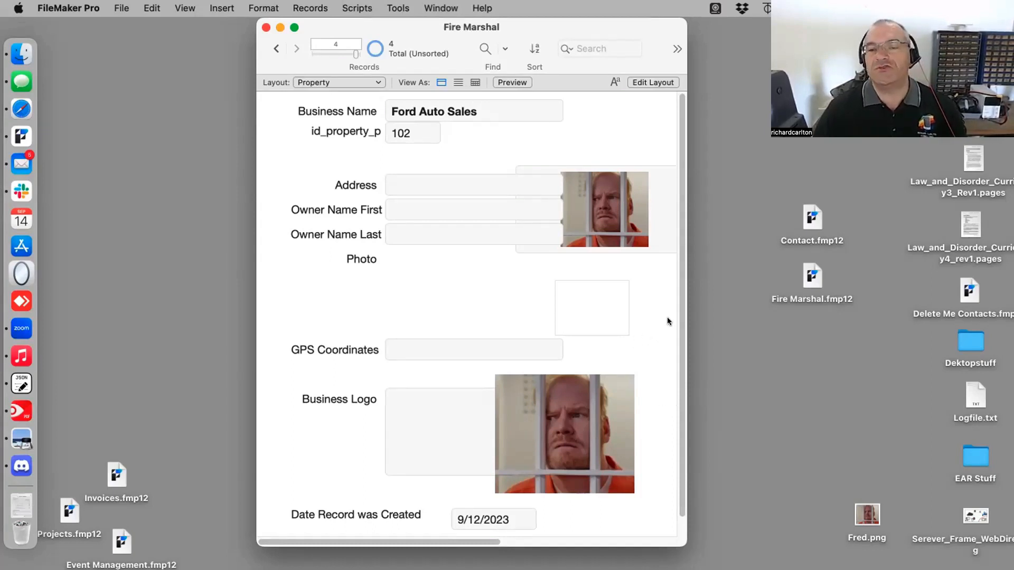
Return to Layout mode and move the picture graphic over the GPS Coordinates and Business Logo labels, at about 71 pt left and 307 pt top.
{"action": "left_click", "coordinate": [793, 486]}
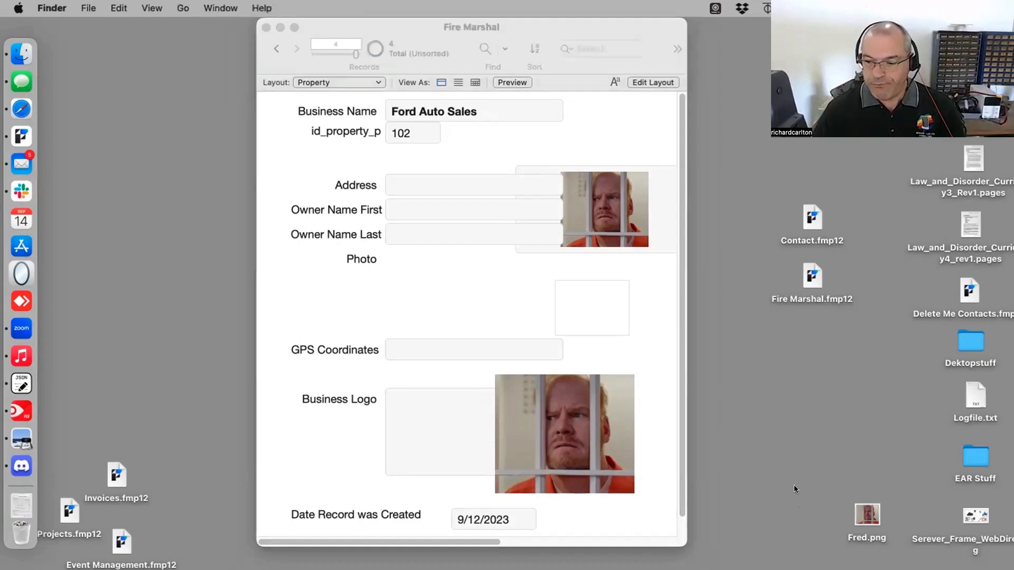
{"action": "left_click", "coordinate": [644, 411]}
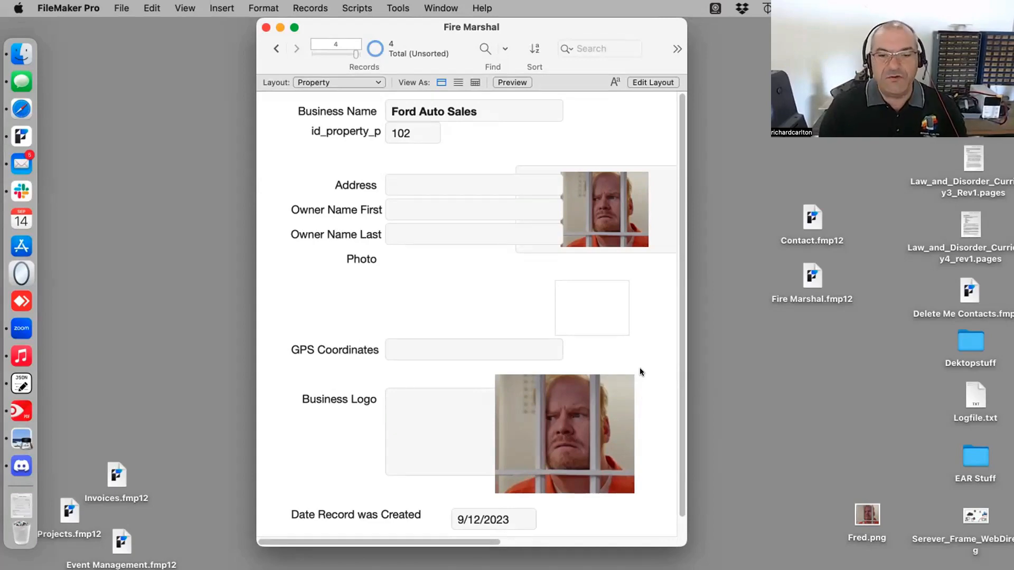
{"action": "key", "text": "super+l"}
{"action": "left_click_drag", "start_coordinate": [597, 408], "coordinate": [405, 370]}
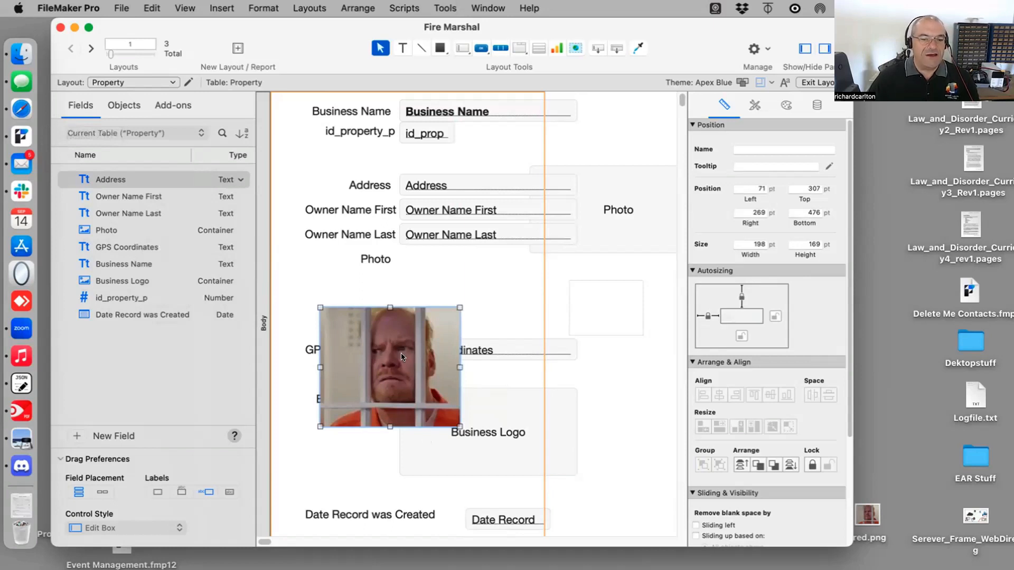
Display the layout's object list and compare it with the field list.
{"action": "left_click", "coordinate": [121, 106]}
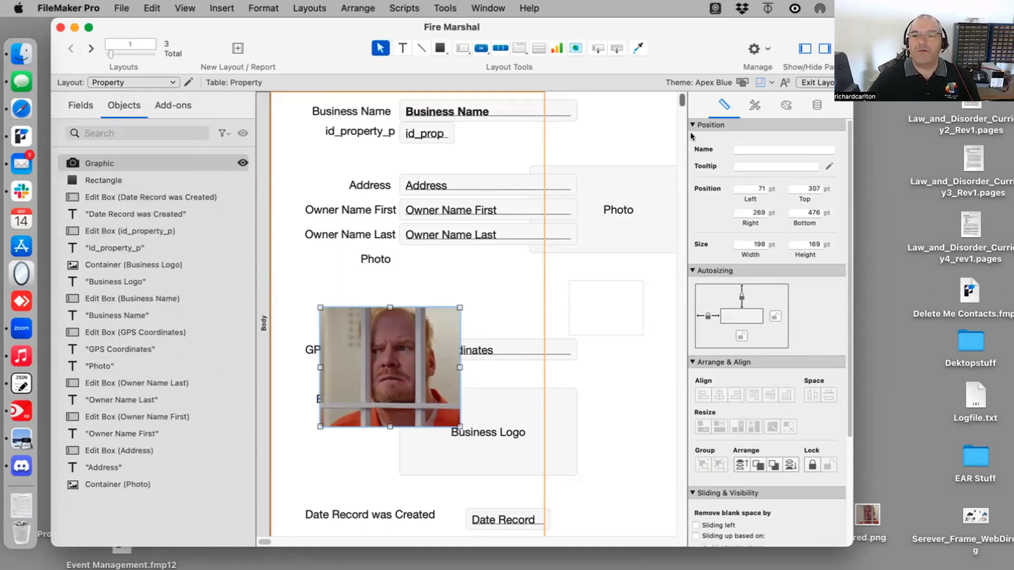
{"action": "left_click", "coordinate": [85, 105]}
{"action": "left_click", "coordinate": [114, 103]}
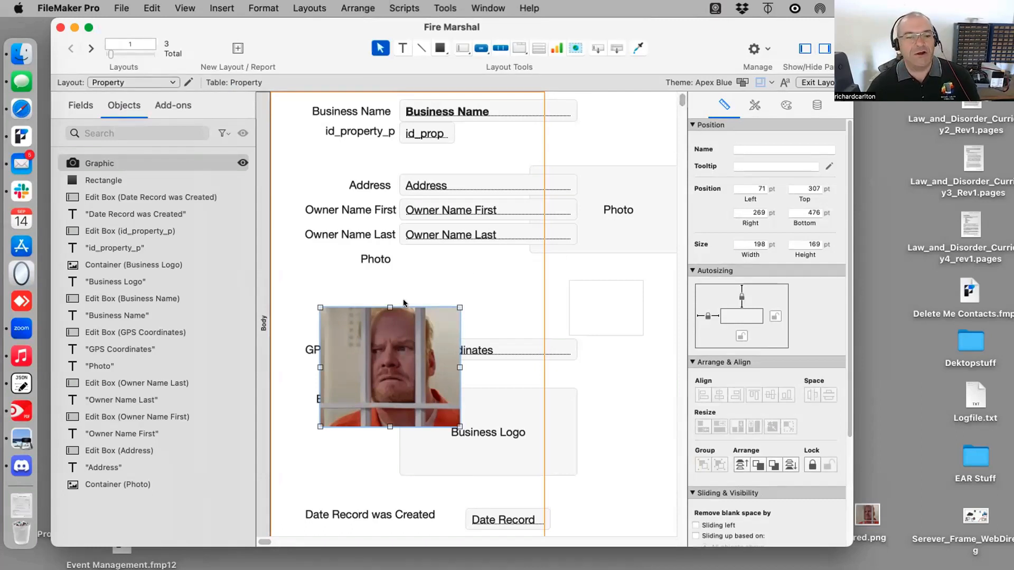
Select the Owner Name Last edit box, and examine its data settings and its position settings, including the object name.
{"action": "left_click", "coordinate": [411, 243]}
{"action": "left_click", "coordinate": [412, 237]}
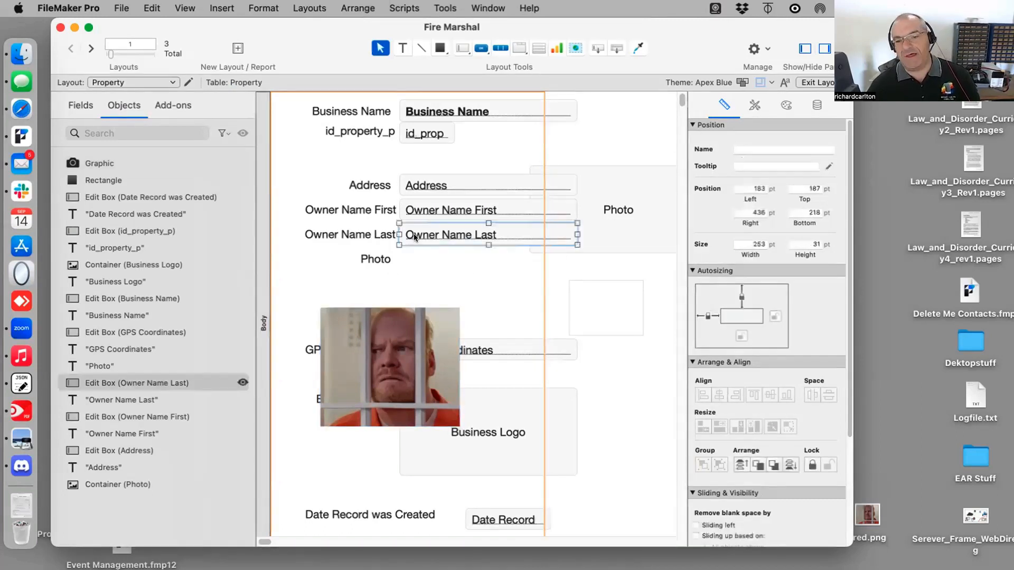
{"action": "left_click", "coordinate": [816, 104]}
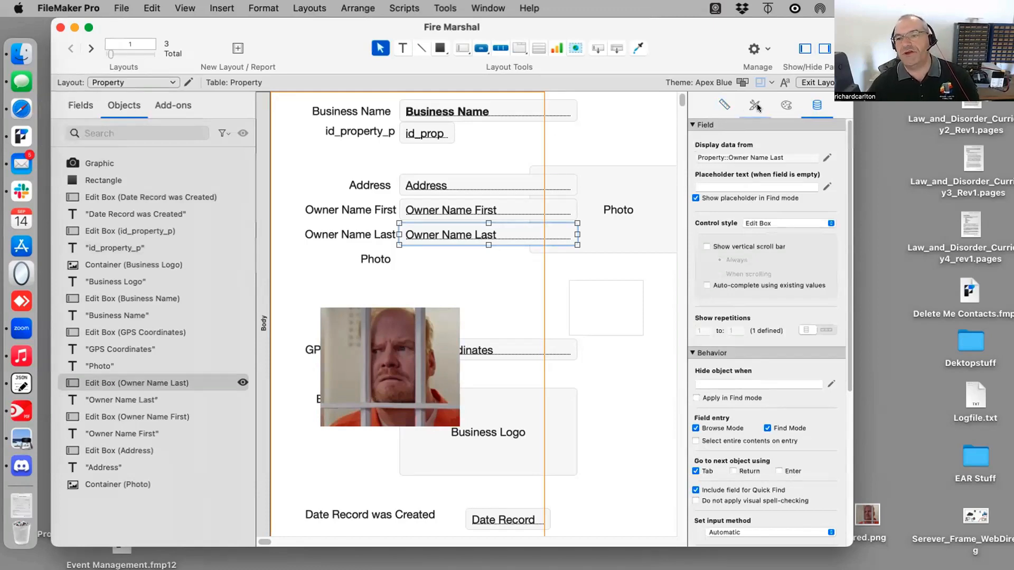
{"action": "left_click", "coordinate": [721, 104]}
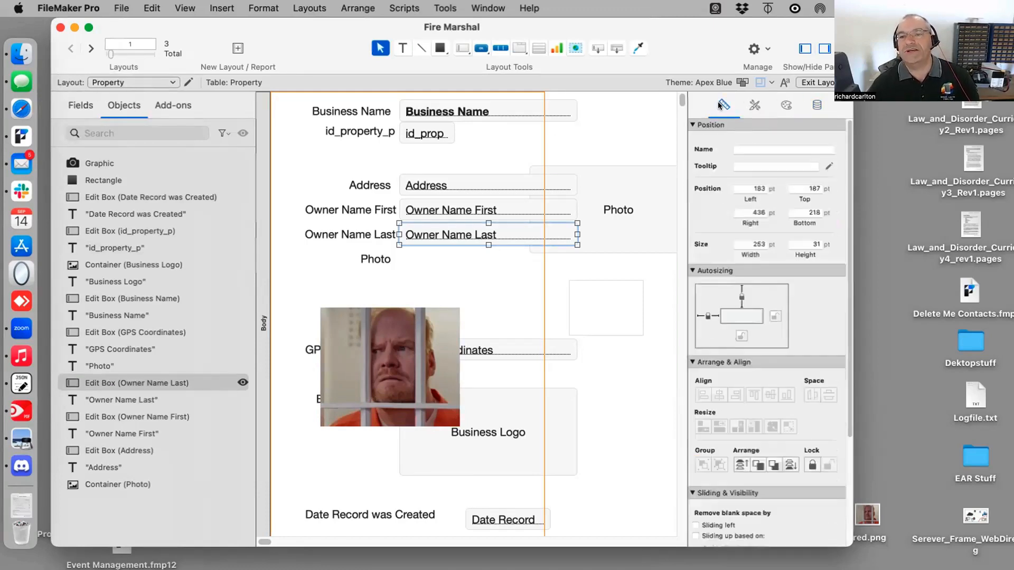
{"action": "left_click", "coordinate": [747, 151]}
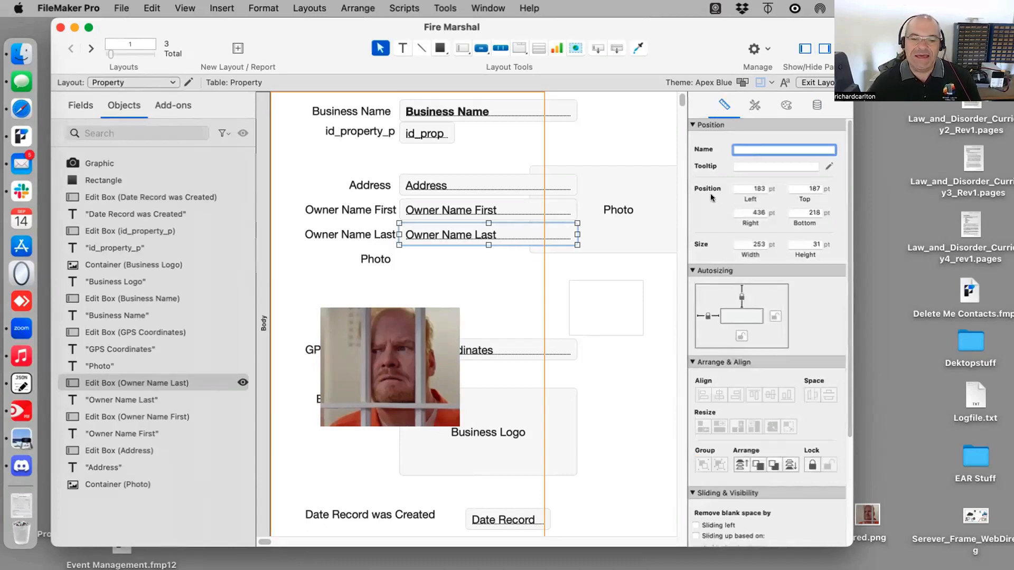
Give the picture graphic on the layout the object name Fred.
{"action": "left_click", "coordinate": [344, 342]}
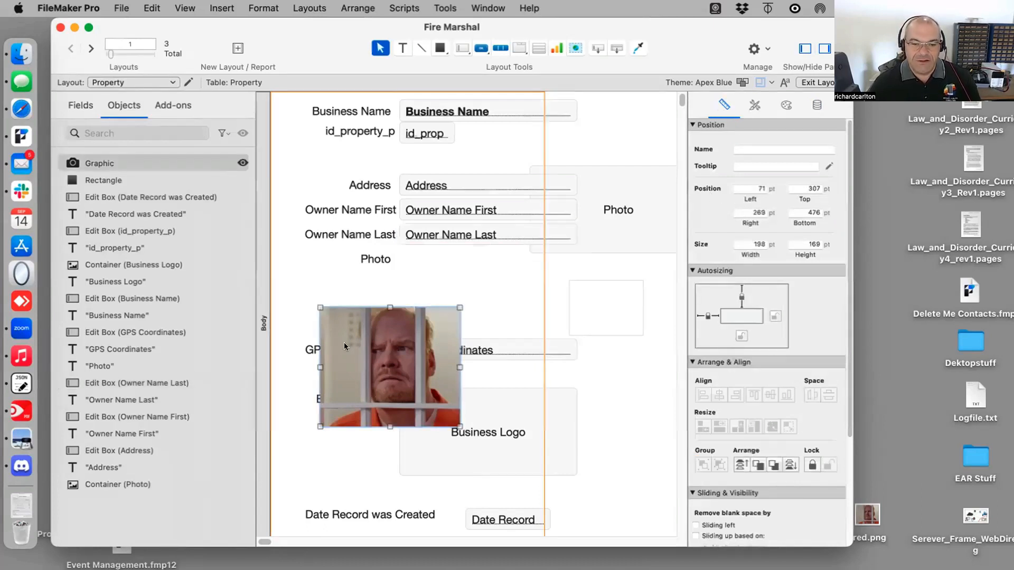
{"action": "left_click", "coordinate": [770, 150]}
{"action": "type", "text": "Fied"}
{"action": "key", "text": "Return"}
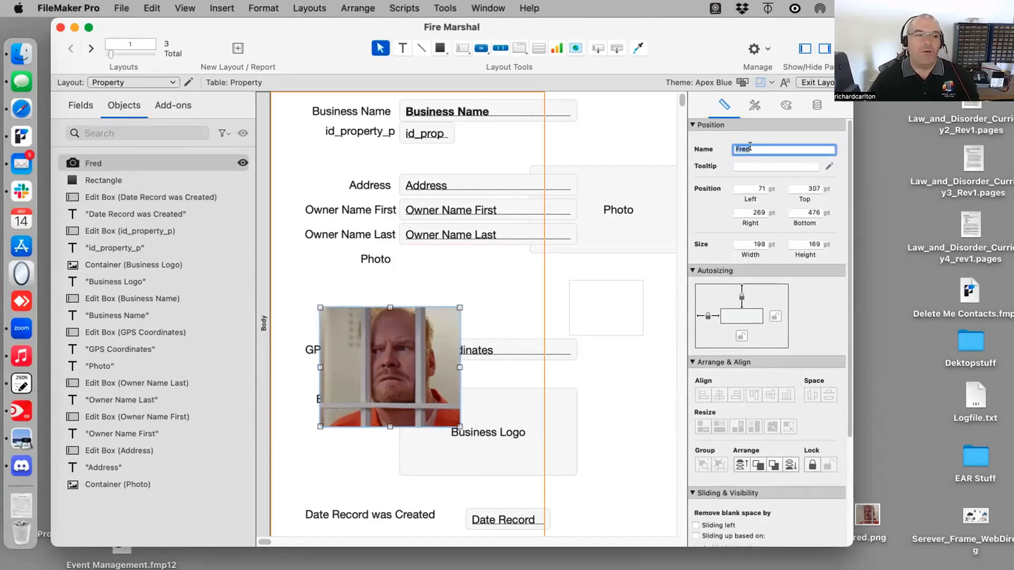
{"action": "left_click", "coordinate": [588, 428]}
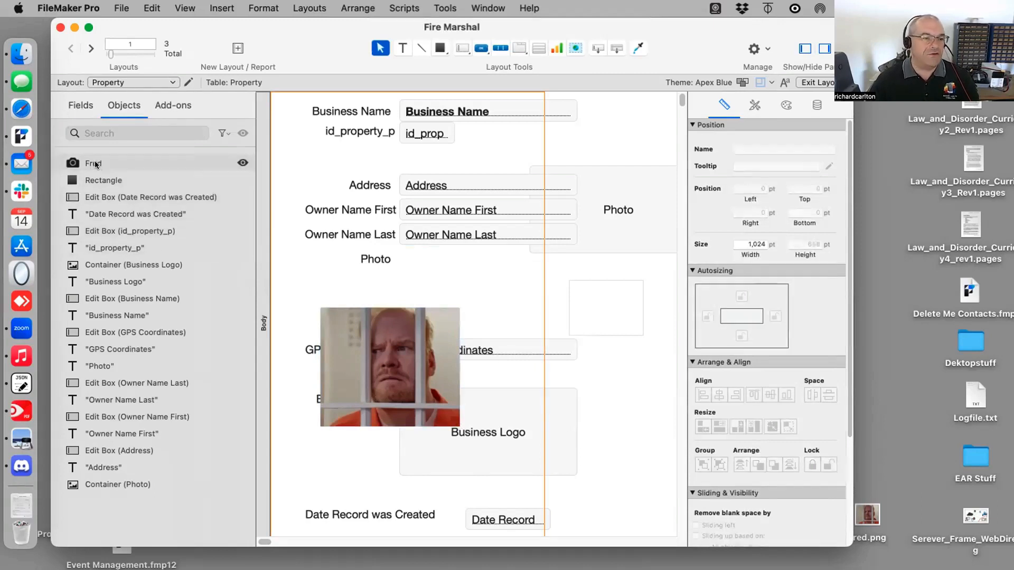
Enlarge the Fred graphic to about 356 by 302 pt, and place it below Owner Name Last, covering the GPS Coordinates and Business Logo fields.
{"action": "left_click_drag", "start_coordinate": [389, 367], "coordinate": [458, 313]}
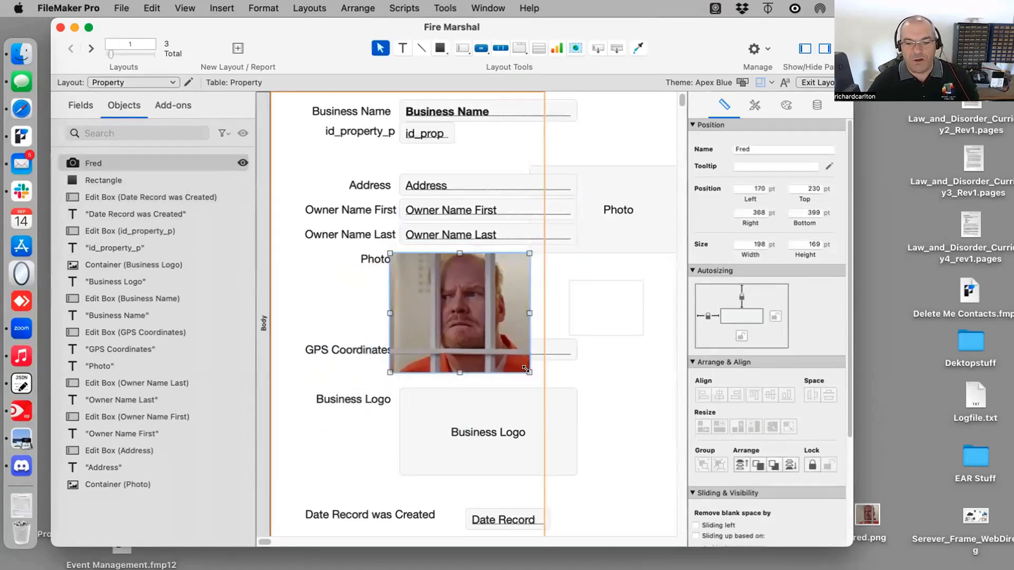
{"action": "left_click_drag", "start_coordinate": [526, 369], "coordinate": [640, 466]}
{"action": "left_click_drag", "start_coordinate": [549, 390], "coordinate": [563, 400]}
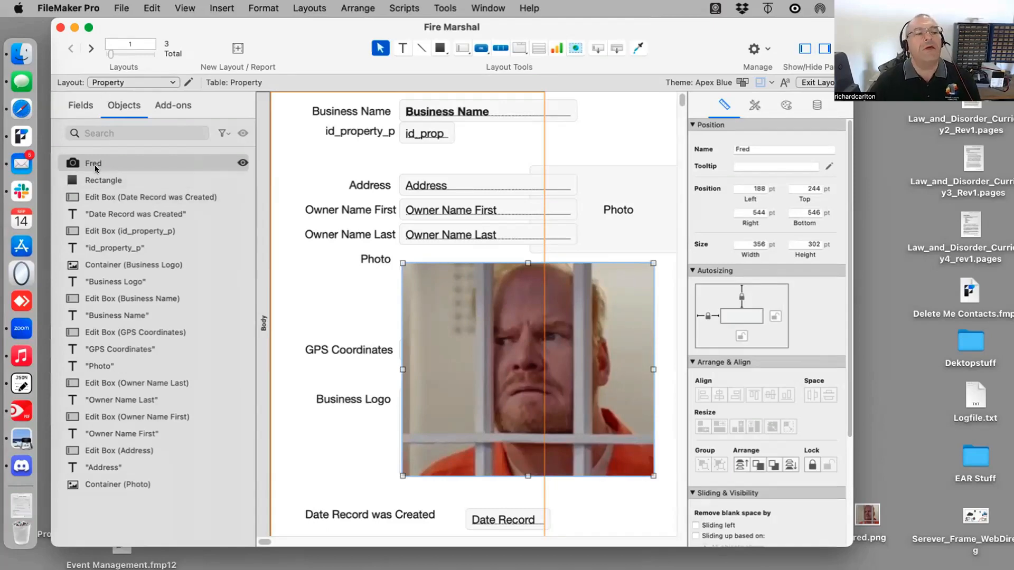
Send the Fred graphic to the back of the object stacking order, and bring it to the front again.
{"action": "left_click_drag", "start_coordinate": [95, 164], "coordinate": [97, 506]}
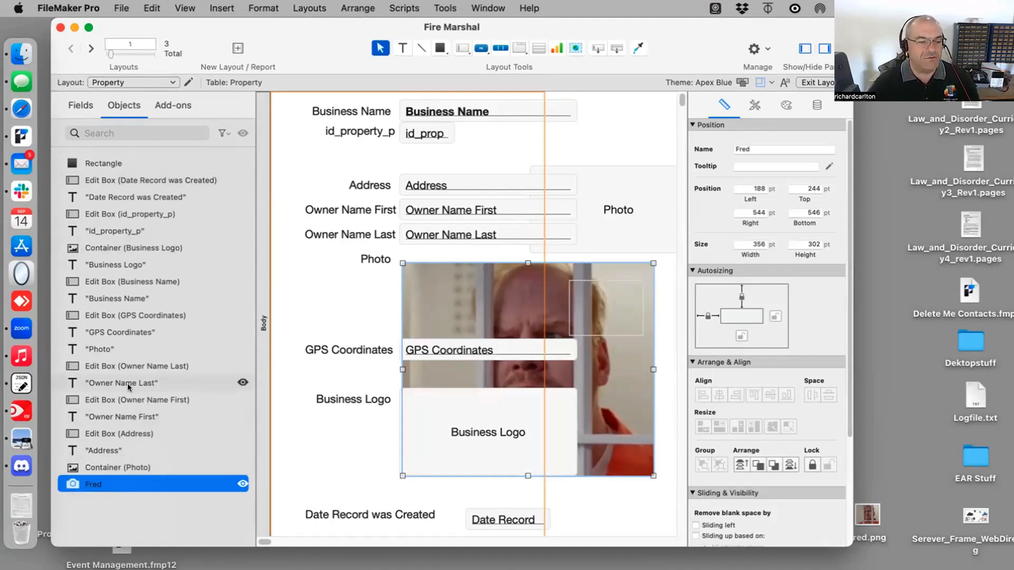
{"action": "key", "text": "super+alt+shift+f"}
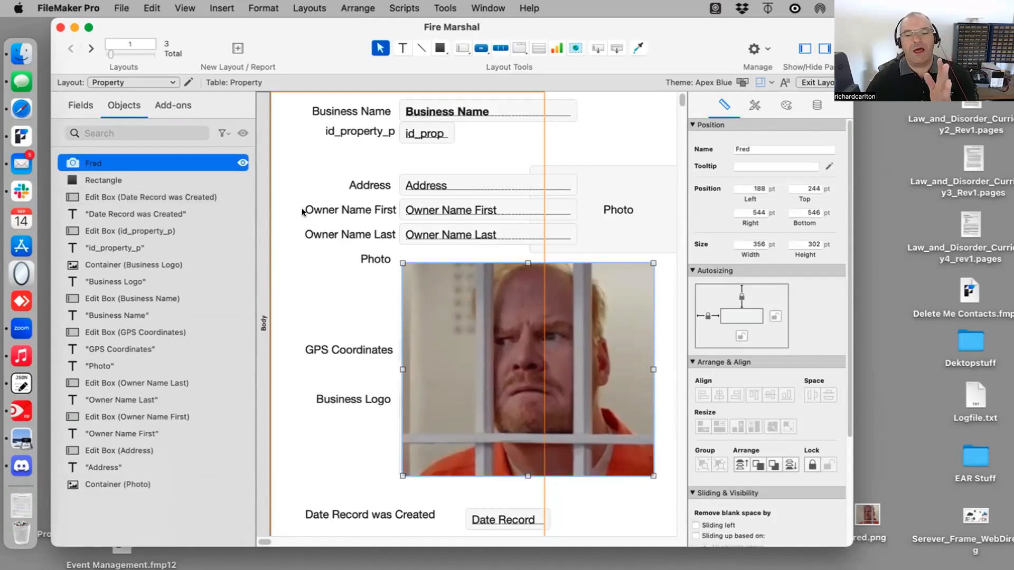
Hide the Fred graphic on the layout.
{"action": "left_click", "coordinate": [243, 163]}
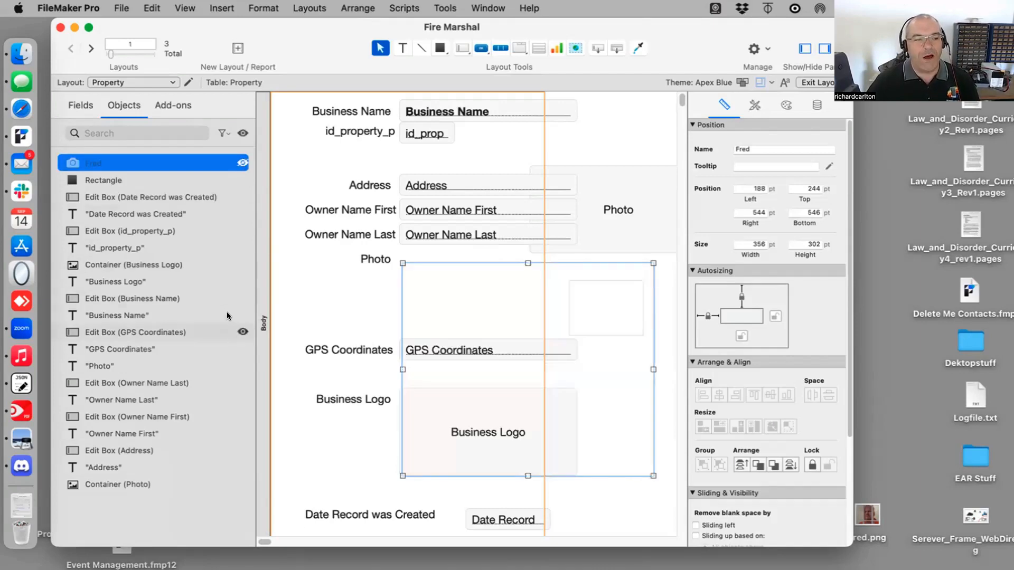
Compare how the hidden Fred graphic displays in Browse mode and in Layout mode, ending in Layout mode.
{"action": "left_click", "coordinate": [172, 520]}
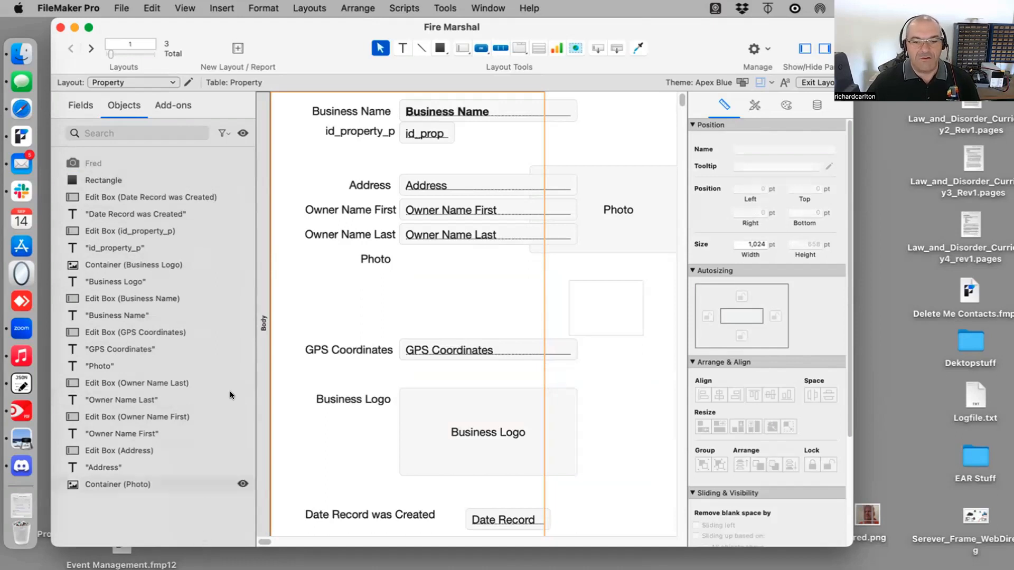
{"action": "key", "text": "super+b"}
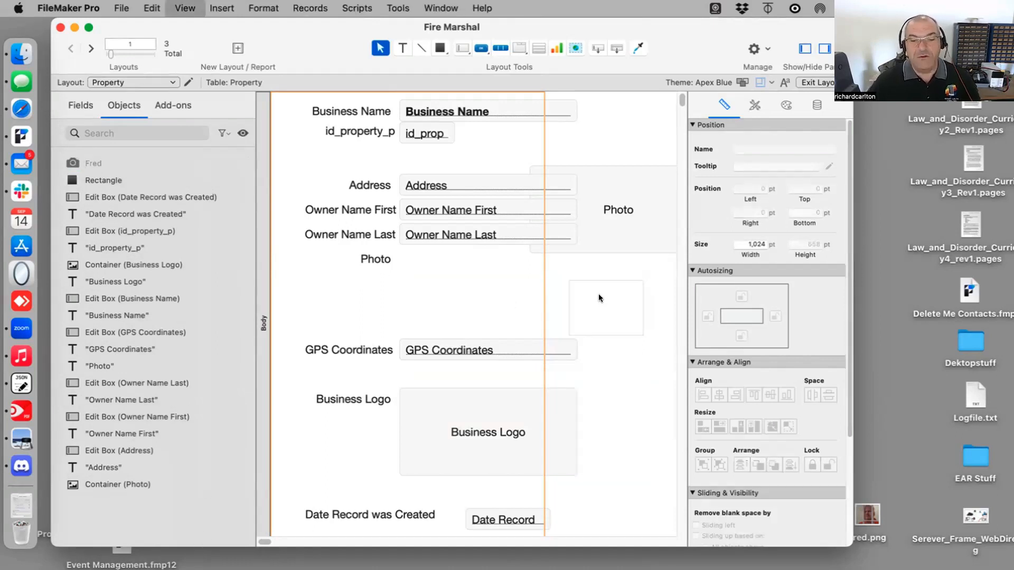
{"action": "key", "text": "super+l"}
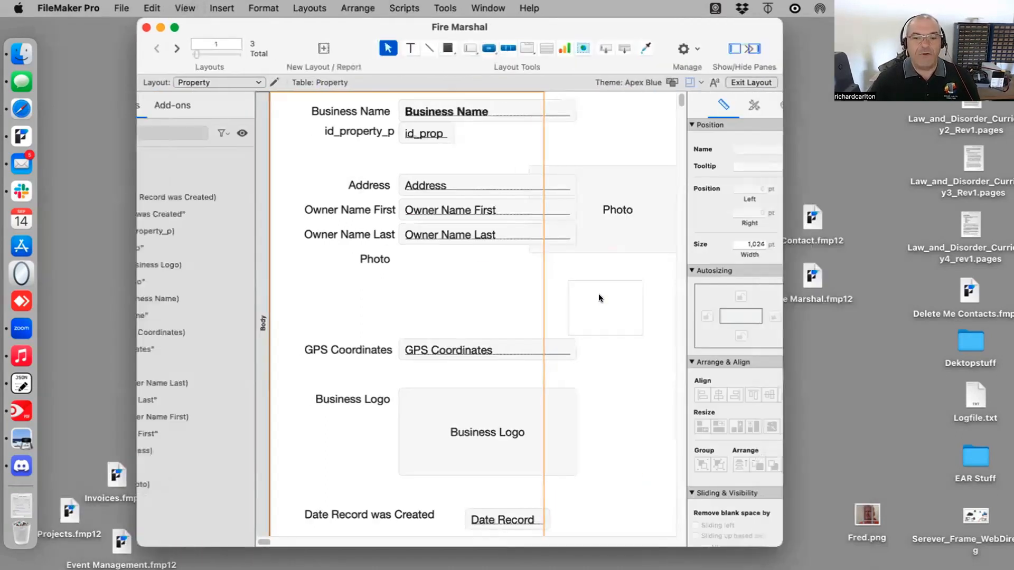
{"action": "key", "text": "super+b"}
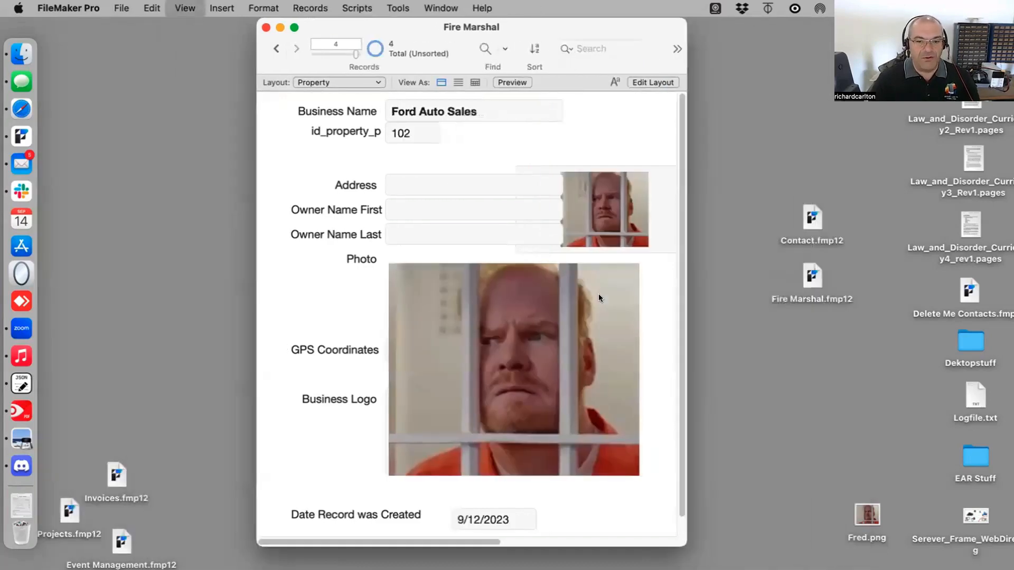
{"action": "key", "text": "super+l"}
{"action": "key", "text": "super+b"}
{"action": "key", "text": "super+l"}
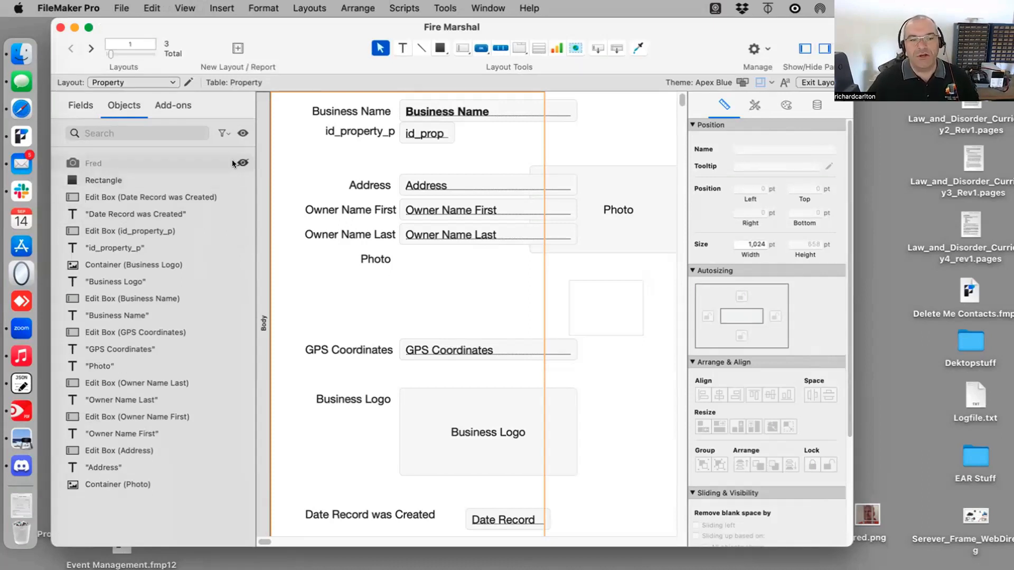
Move the GPS Coordinates field up to about 331 pt from the top and the Business Logo container to about 374 pt.
{"action": "left_click_drag", "start_coordinate": [441, 348], "coordinate": [443, 333]}
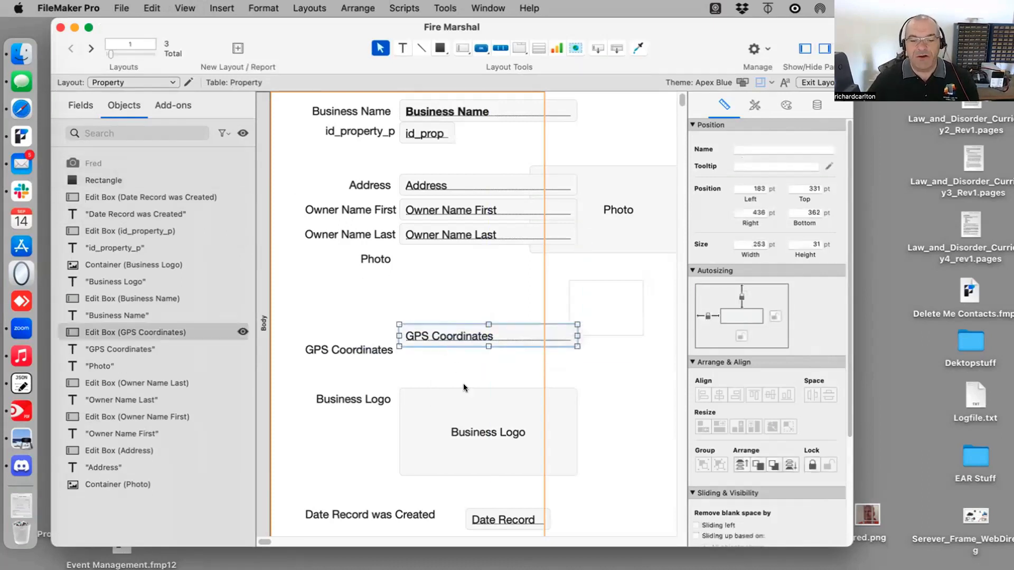
{"action": "left_click_drag", "start_coordinate": [457, 402], "coordinate": [465, 378]}
{"action": "left_click_drag", "start_coordinate": [512, 414], "coordinate": [511, 406]}
{"action": "right_click", "coordinate": [511, 404]}
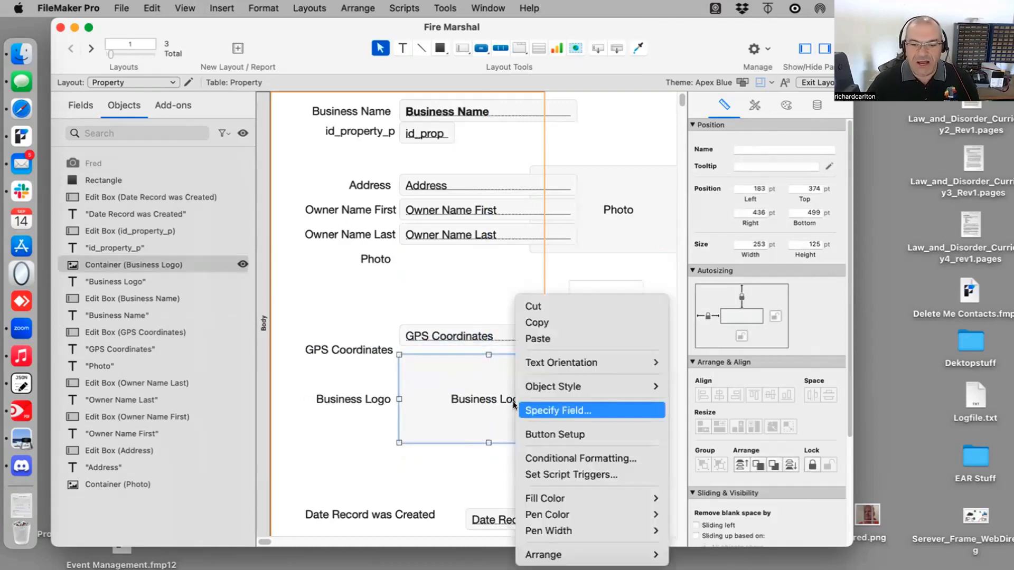
{"action": "left_click", "coordinate": [785, 336]}
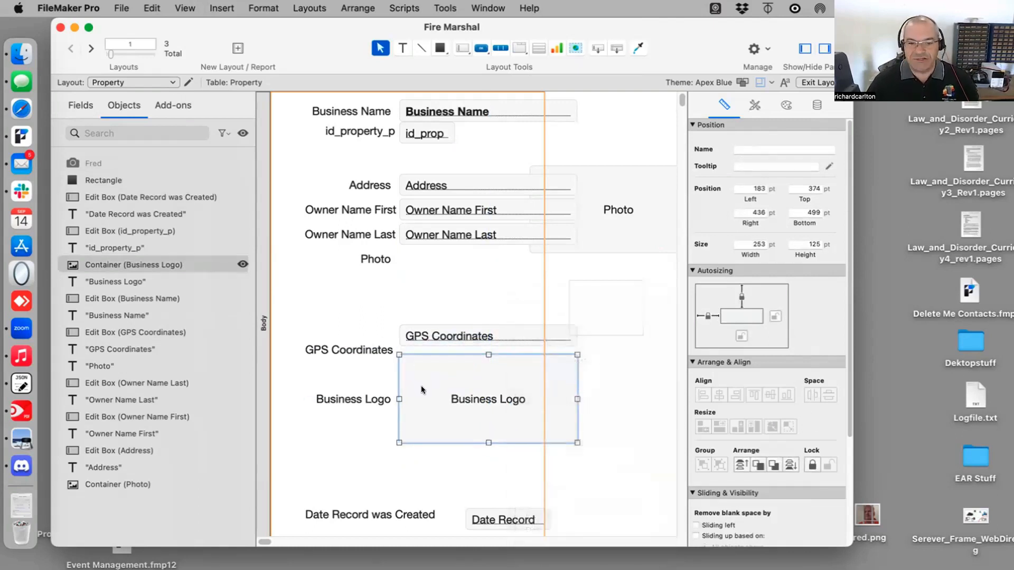
Make the GPS Coordinates field text bold and three size steps larger, and check the record in Browse mode before returning to Layout mode.
{"action": "left_click", "coordinate": [424, 334]}
{"action": "key", "text": "super+shift+b"}
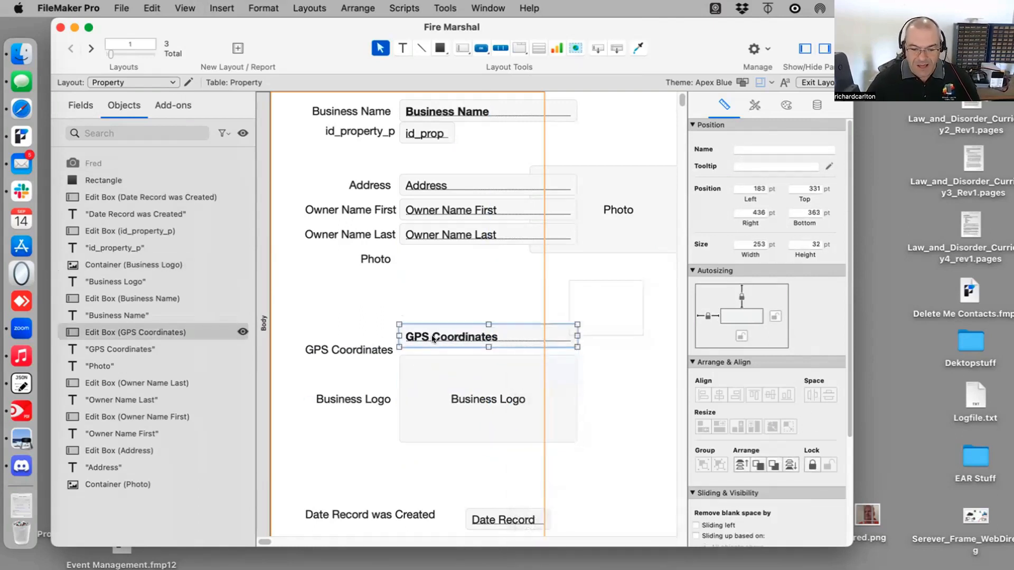
{"action": "key", "text": "super+shift+period"}
{"action": "key", "text": "super+shift+period"}
{"action": "key", "text": "super+shift+period"}
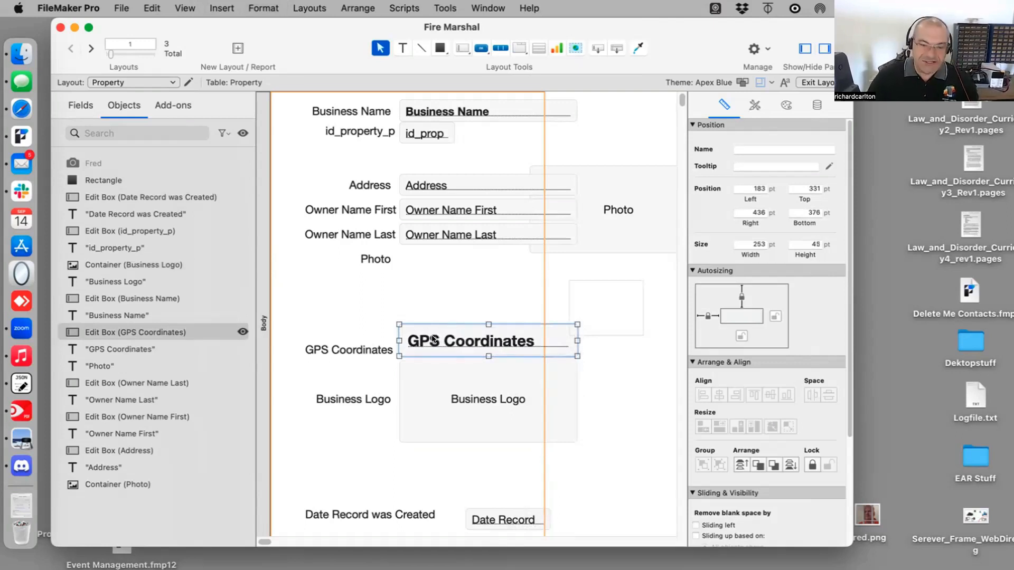
{"action": "key", "text": "super+b"}
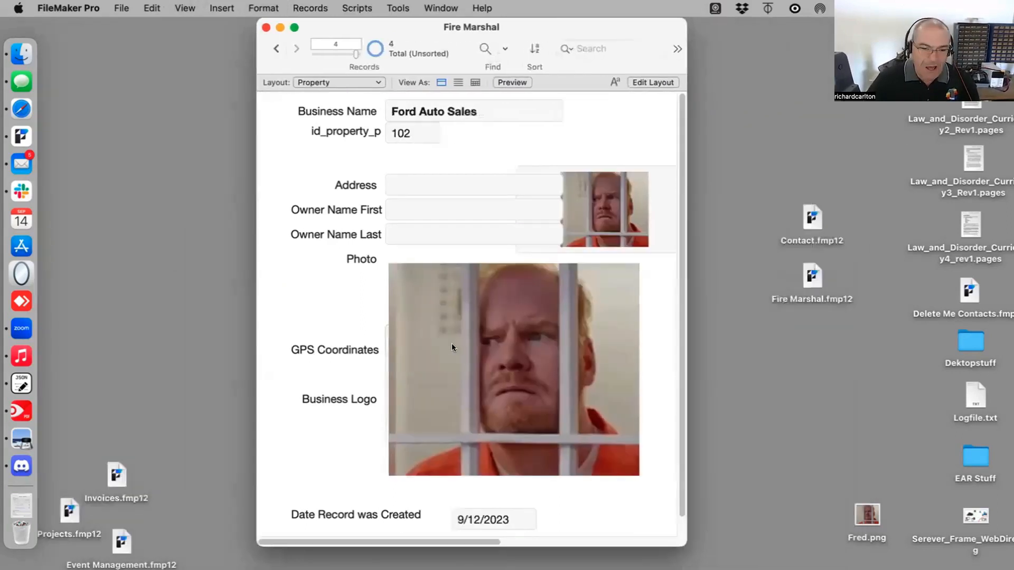
{"action": "key", "text": "super+l"}
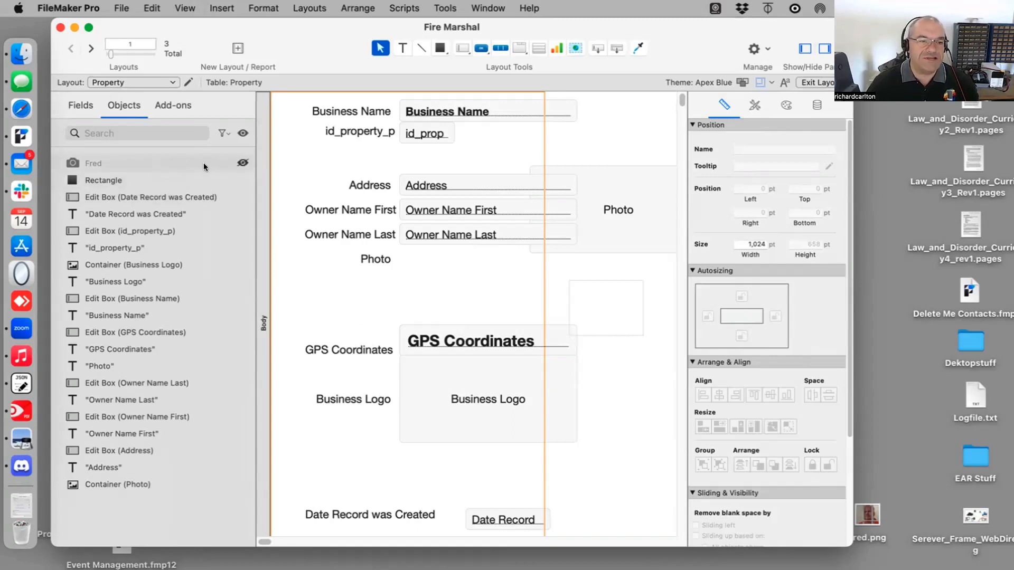
Hide the Business Name label, the Address label and the Date Record was Created edit box on the layout.
{"action": "left_click", "coordinate": [243, 315]}
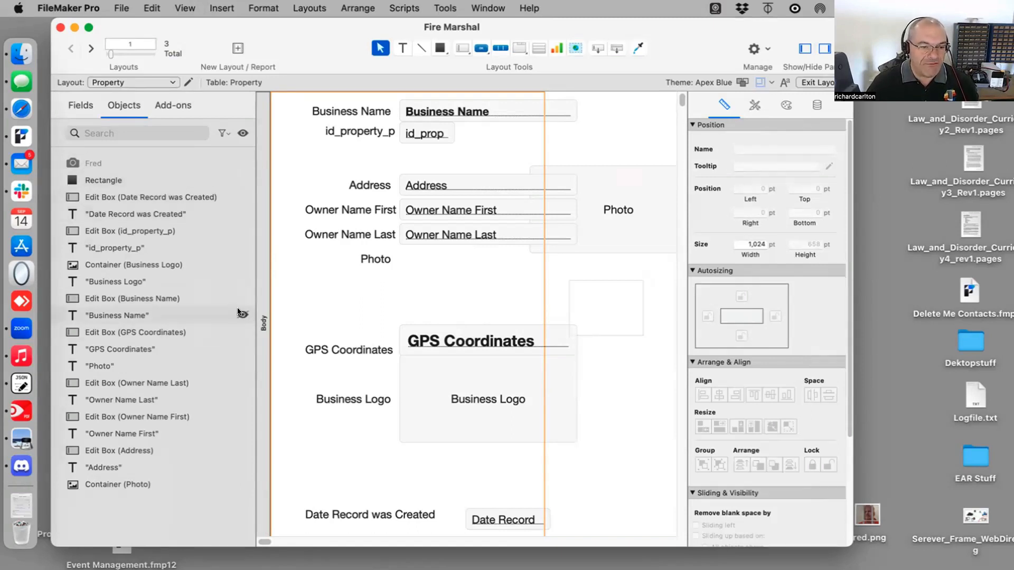
{"action": "left_click", "coordinate": [237, 397]}
{"action": "left_click", "coordinate": [243, 467]}
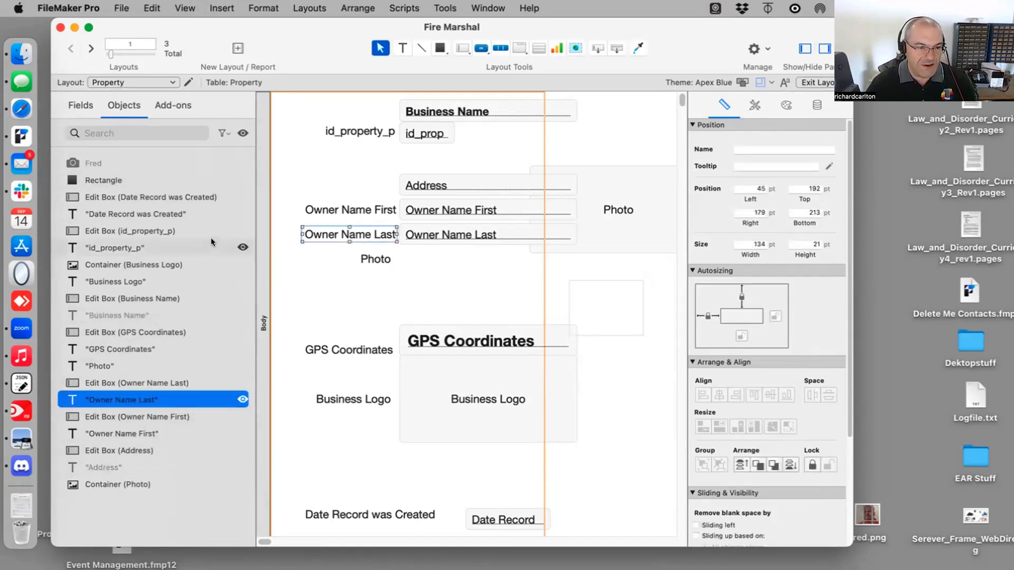
{"action": "left_click", "coordinate": [211, 240]}
{"action": "left_click", "coordinate": [228, 210]}
{"action": "left_click", "coordinate": [242, 197]}
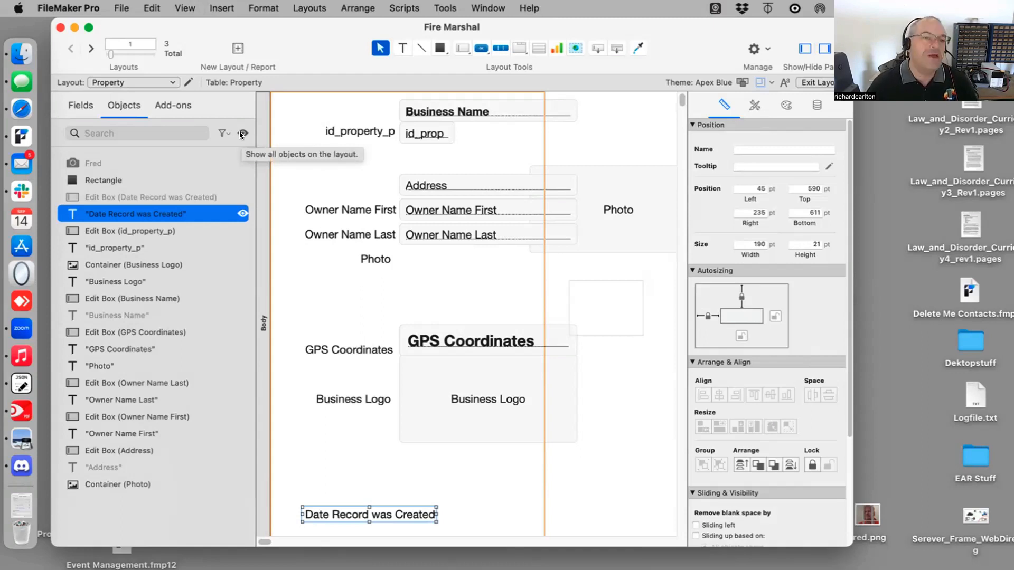
Close the Fire Marshal file, reopen Fire Marshal.fmp12 from the desktop, and enter Layout mode.
{"action": "left_click", "coordinate": [59, 28]}
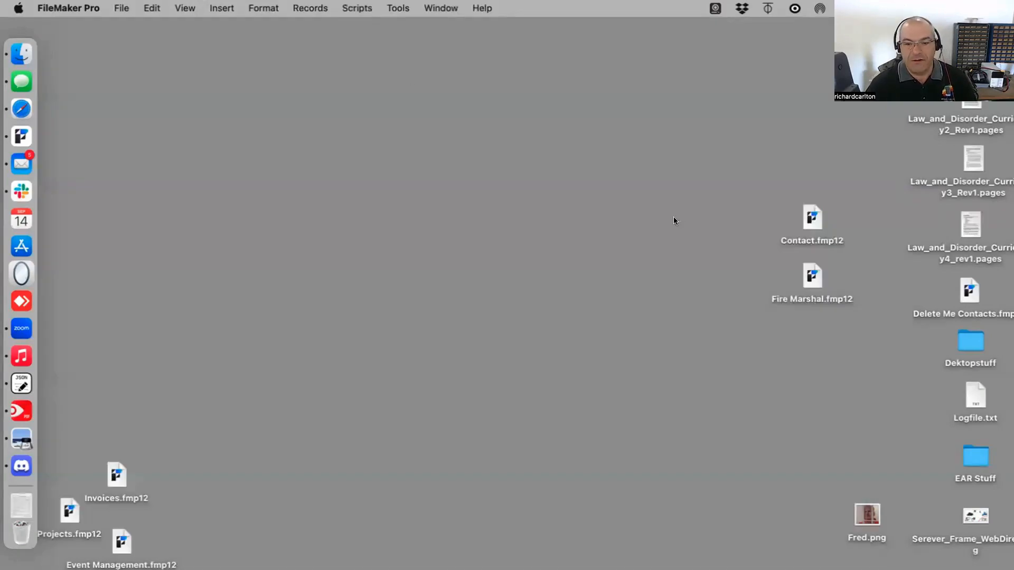
{"action": "left_click", "coordinate": [812, 276]}
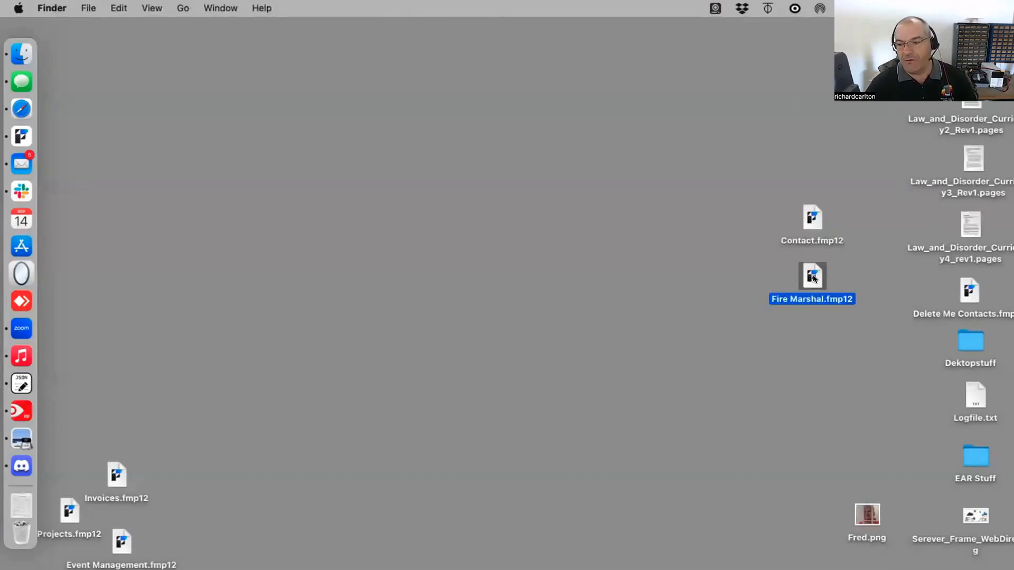
{"action": "double_click", "coordinate": [812, 275]}
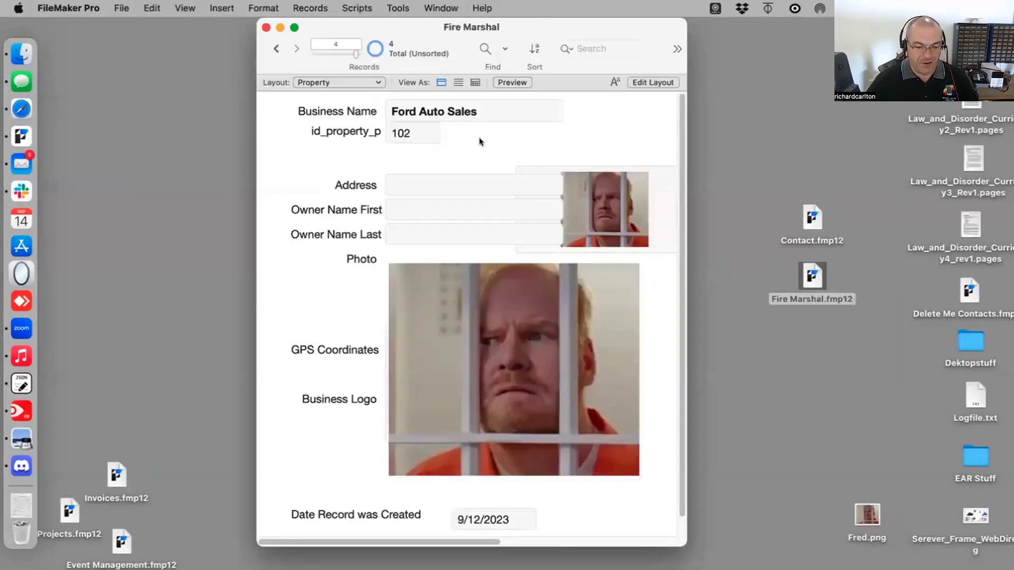
{"action": "key", "text": "super+l"}
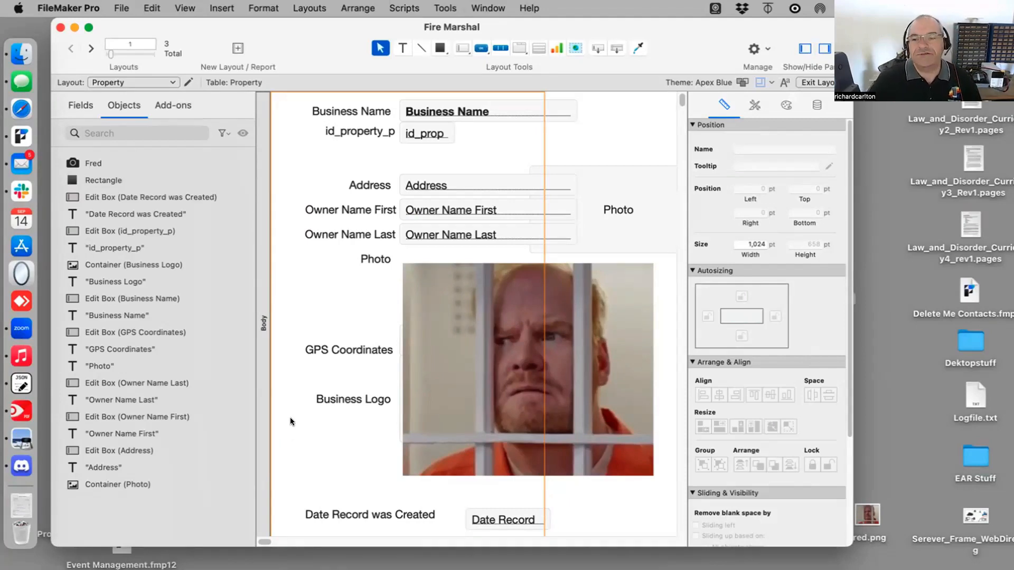
Hide the Fred graphic through the object list, and show all objects on the layout again.
{"action": "left_click", "coordinate": [158, 163]}
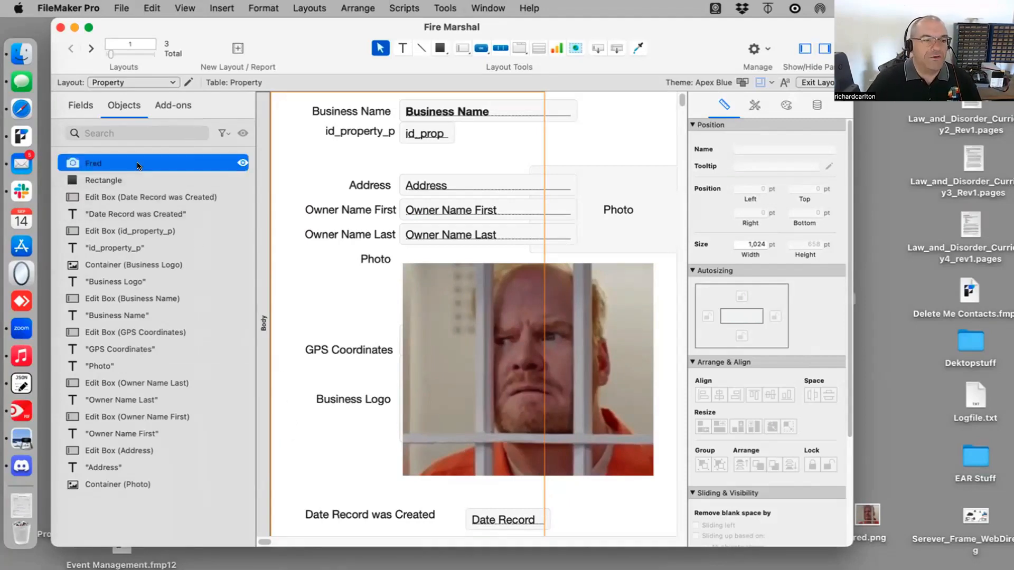
{"action": "left_click", "coordinate": [153, 298]}
{"action": "left_click", "coordinate": [145, 246]}
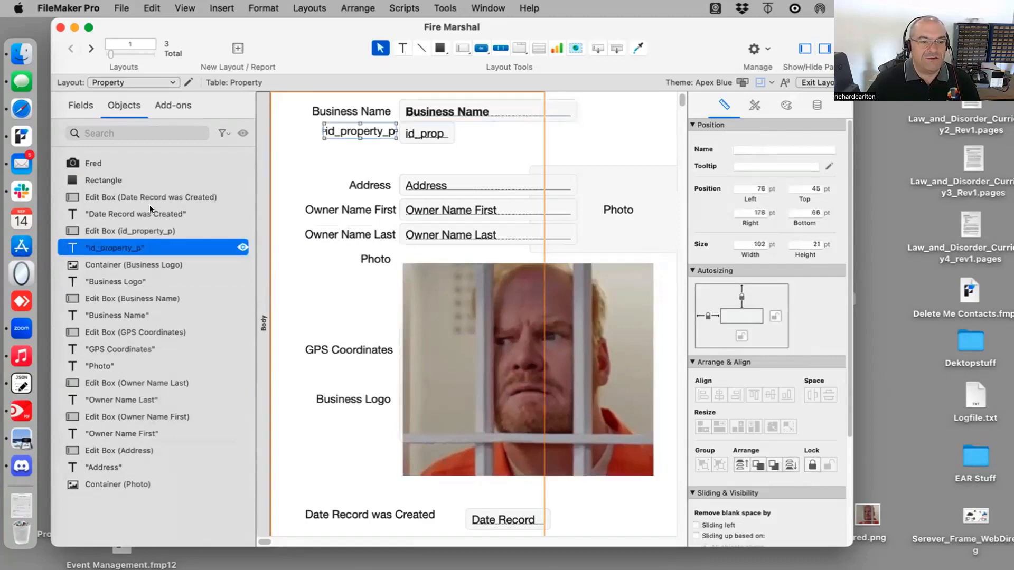
{"action": "left_click", "coordinate": [204, 159]}
{"action": "left_click", "coordinate": [243, 163]}
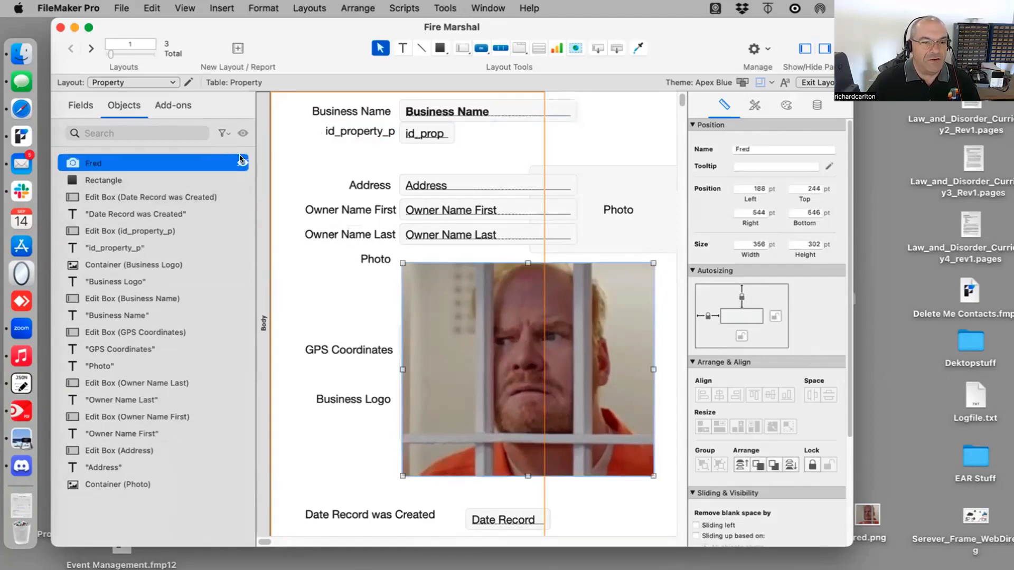
{"action": "left_click", "coordinate": [220, 213]}
{"action": "left_click", "coordinate": [177, 511]}
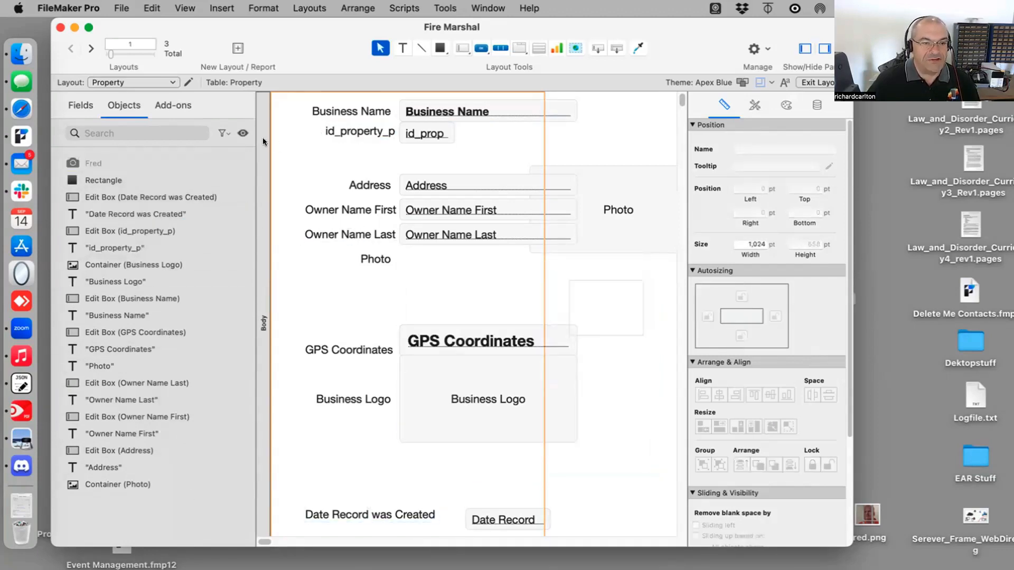
{"action": "left_click", "coordinate": [240, 130]}
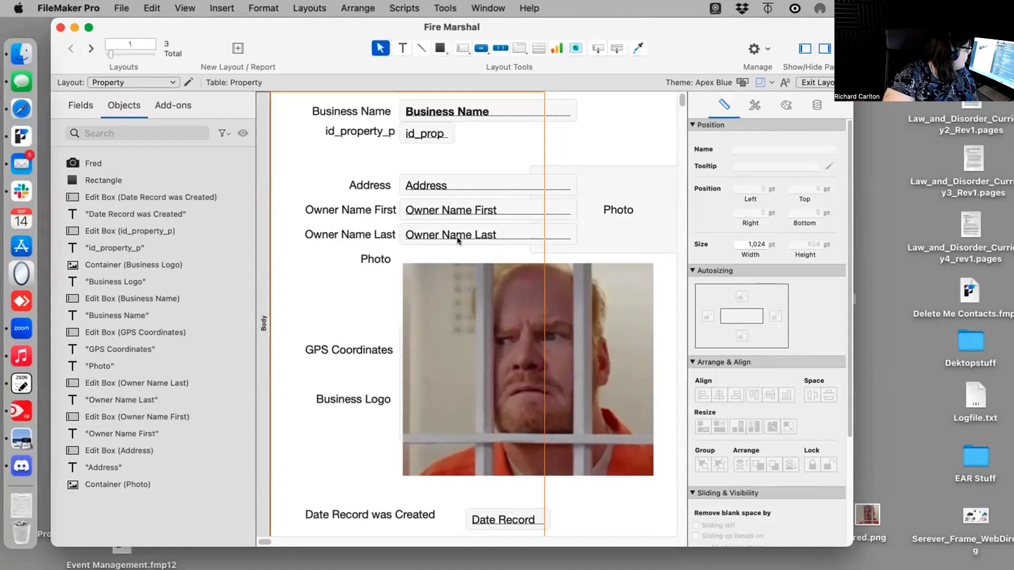
Move the Fred graphic to about 150 pt from the left and 219 pt from the top.
{"action": "mouse_move", "coordinate": [462, 290]}
{"action": "left_mouse_down"}
{"action": "mouse_move", "coordinate": [448, 339]}
{"action": "mouse_move", "coordinate": [458, 305]}
{"action": "mouse_move", "coordinate": [466, 308]}
{"action": "left_mouse_up"}
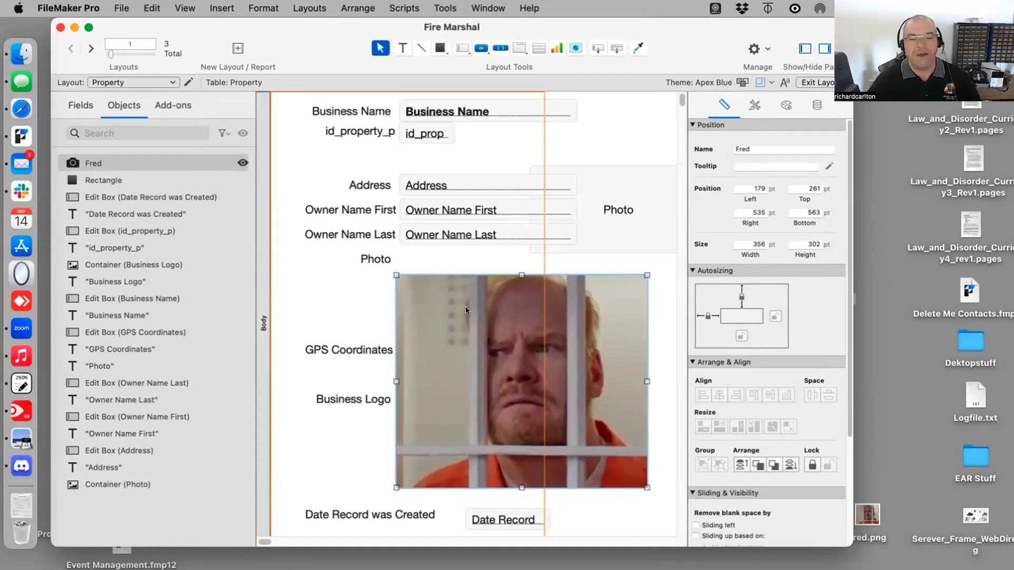
{"action": "left_click_drag", "start_coordinate": [527, 362], "coordinate": [506, 332]}
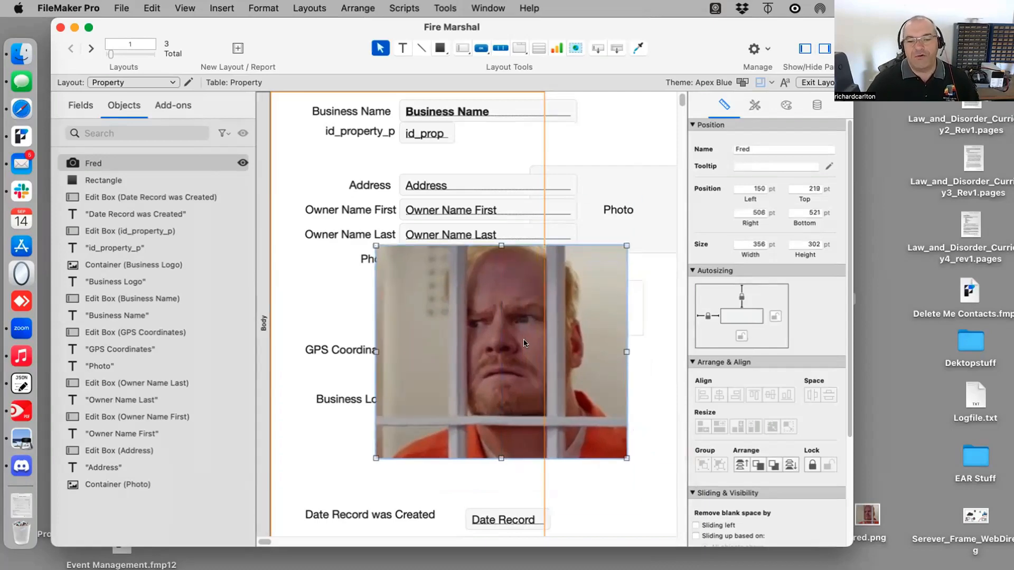
{"action": "right_click", "coordinate": [503, 333]}
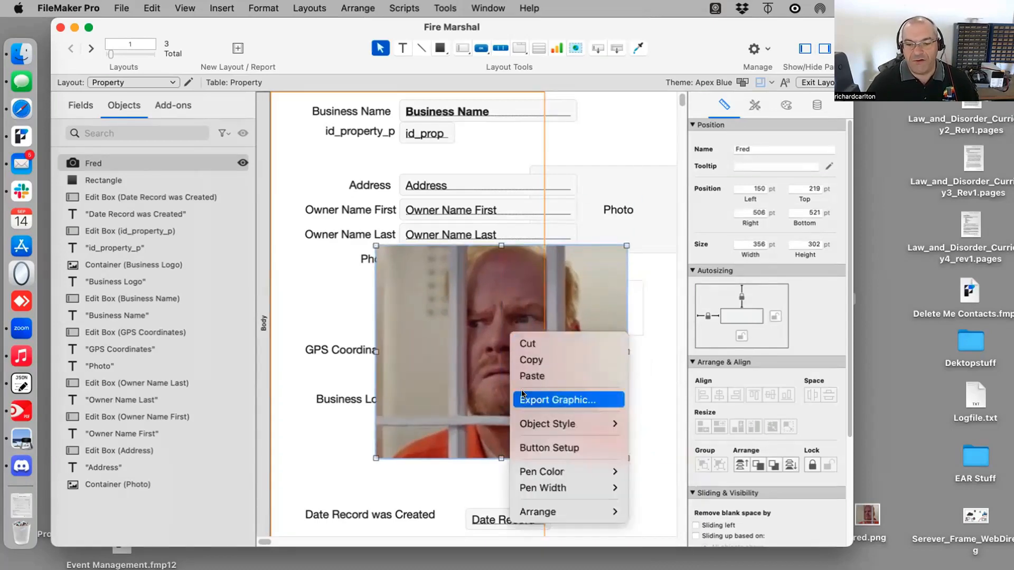
{"action": "left_click", "coordinate": [347, 472]}
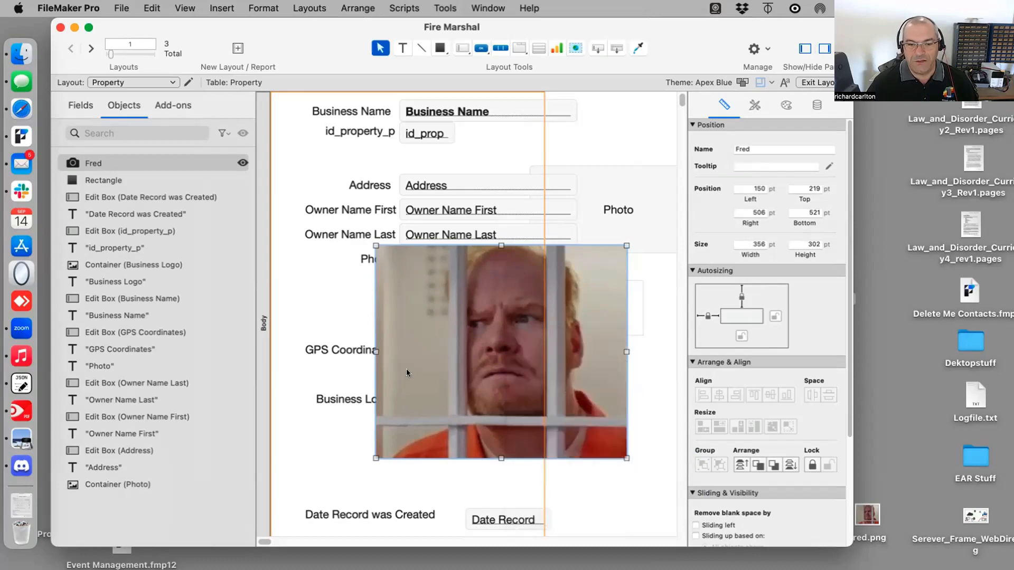
Duplicate the Fred graphic and move the copy to about 172 pt from the left and 277 pt from the top.
{"action": "left_click", "coordinate": [185, 8]}
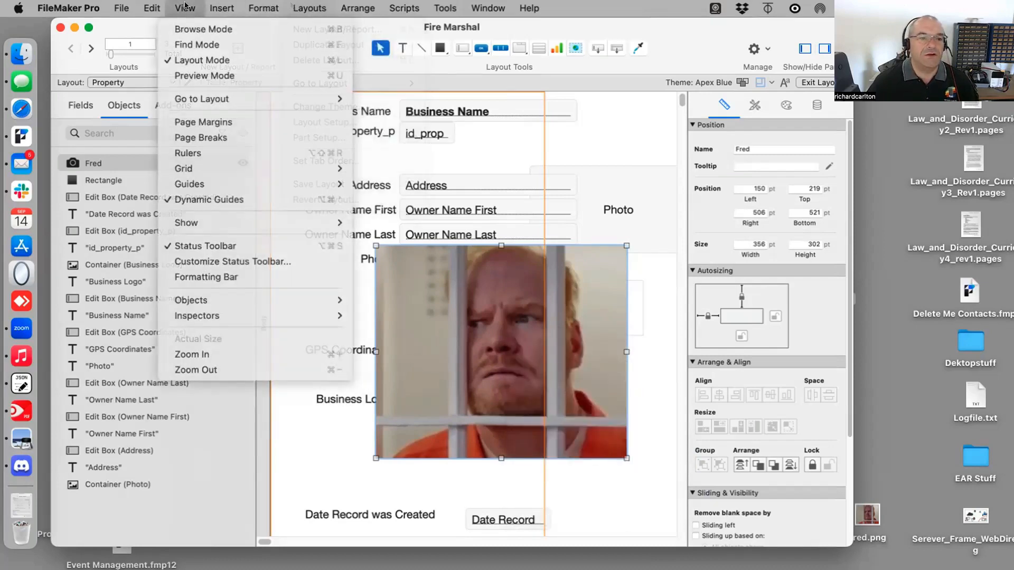
{"action": "mouse_move", "coordinate": [146, 6]}
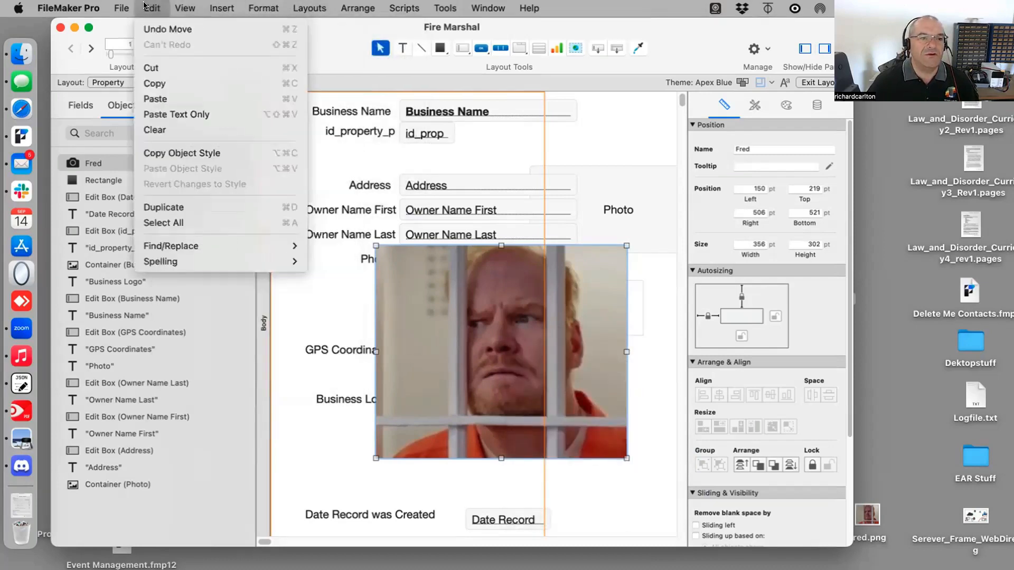
{"action": "left_click", "coordinate": [163, 205]}
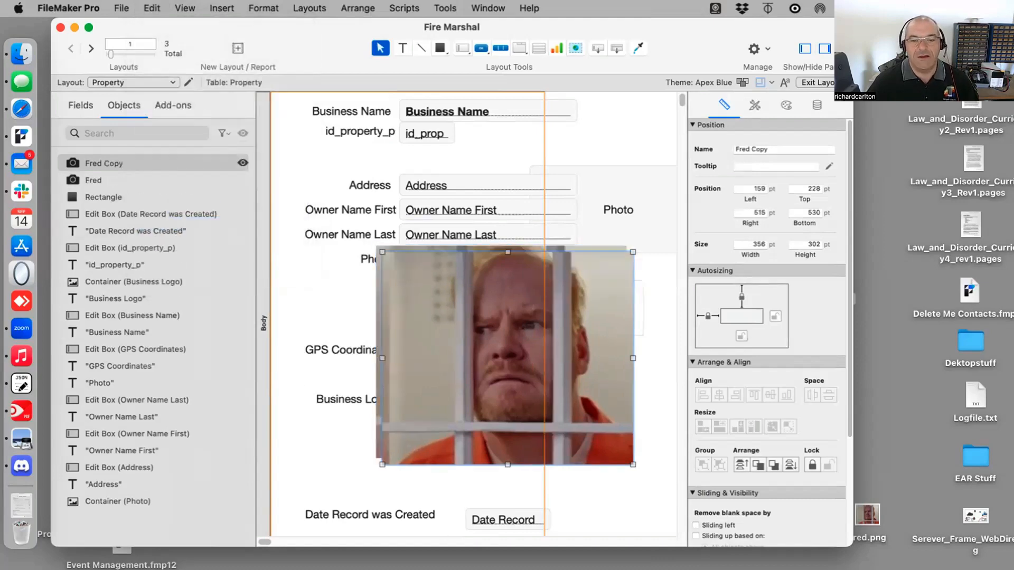
{"action": "left_click_drag", "start_coordinate": [507, 352], "coordinate": [522, 392]}
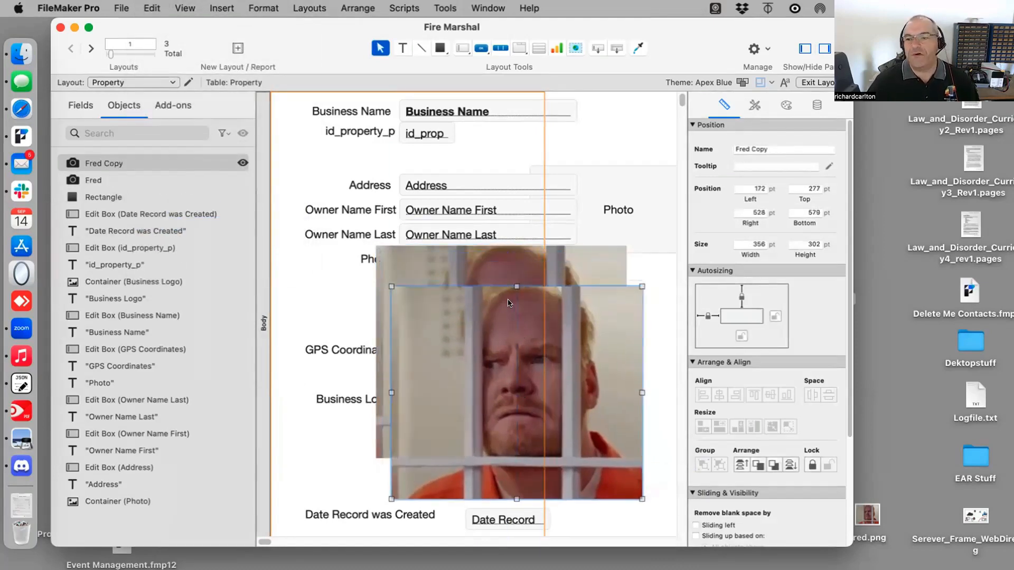
Try to give the duplicated graphic the same object name as the original, Fred.
{"action": "left_click", "coordinate": [475, 264]}
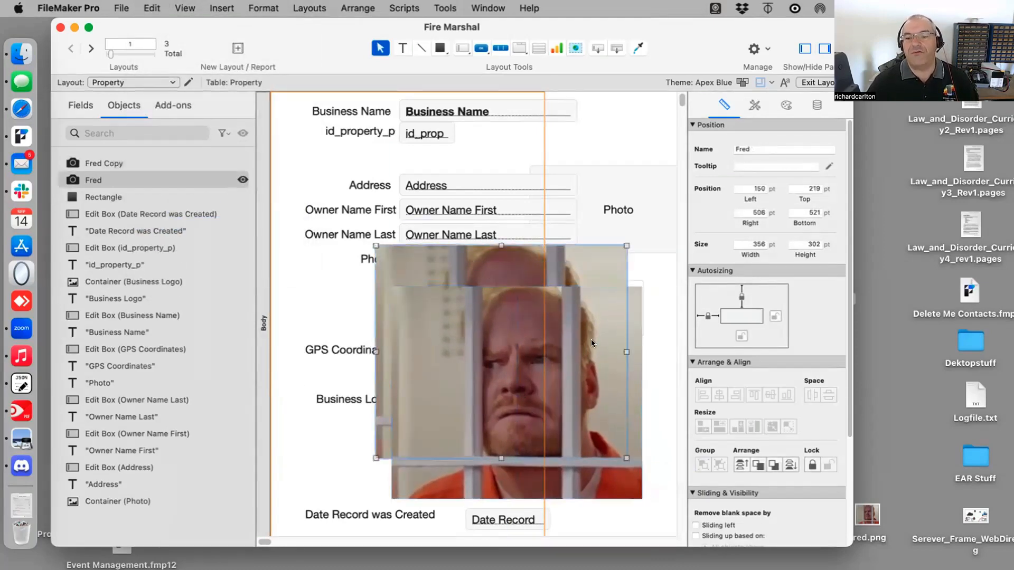
{"action": "left_click", "coordinate": [628, 319]}
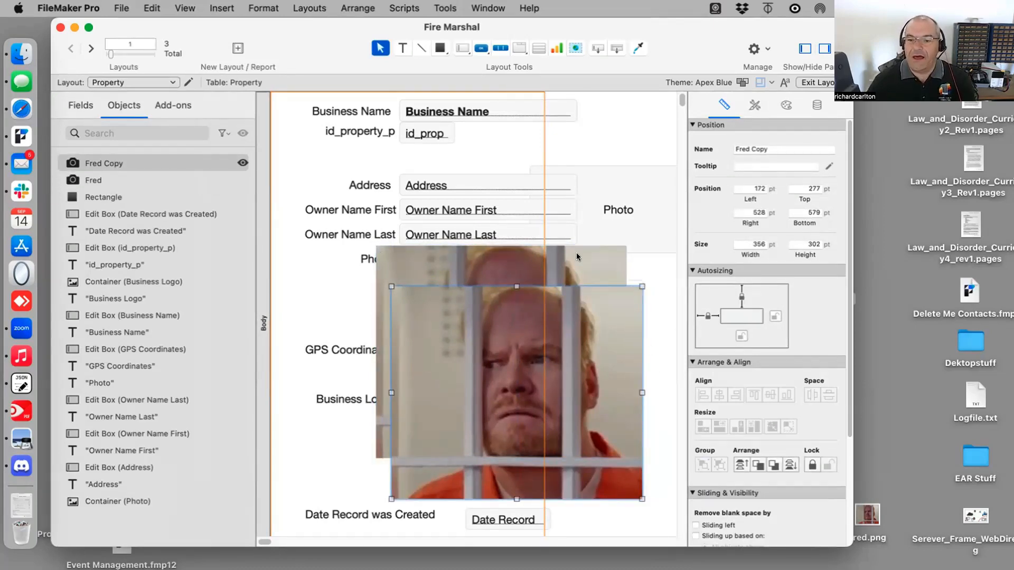
{"action": "triple_click", "coordinate": [759, 148]}
{"action": "type", "text": "Fred"}
{"action": "key", "text": "Return"}
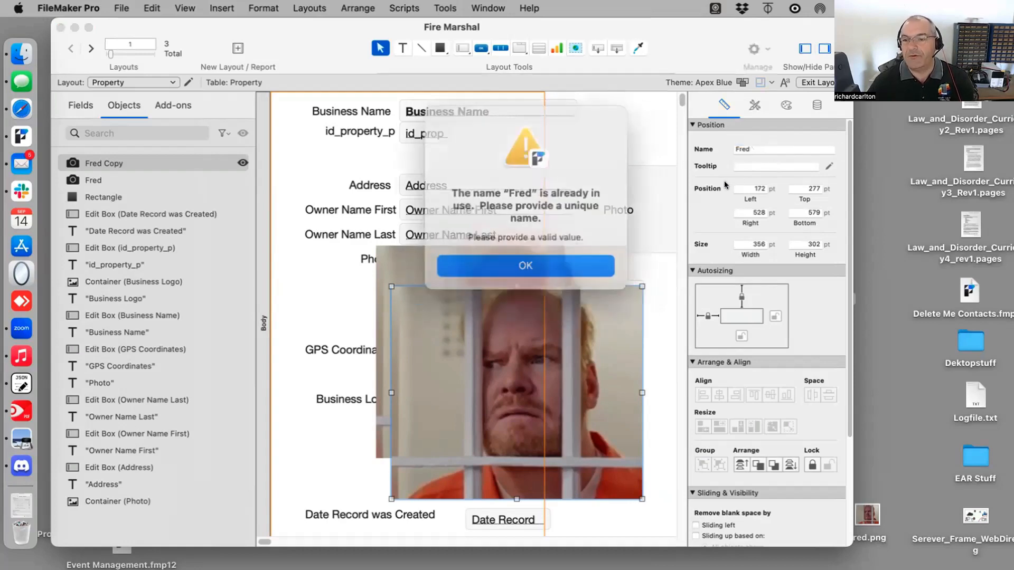
Dismiss the duplicate-name alert and delete the Fred Copy graphic from the layout.
{"action": "left_click", "coordinate": [547, 263]}
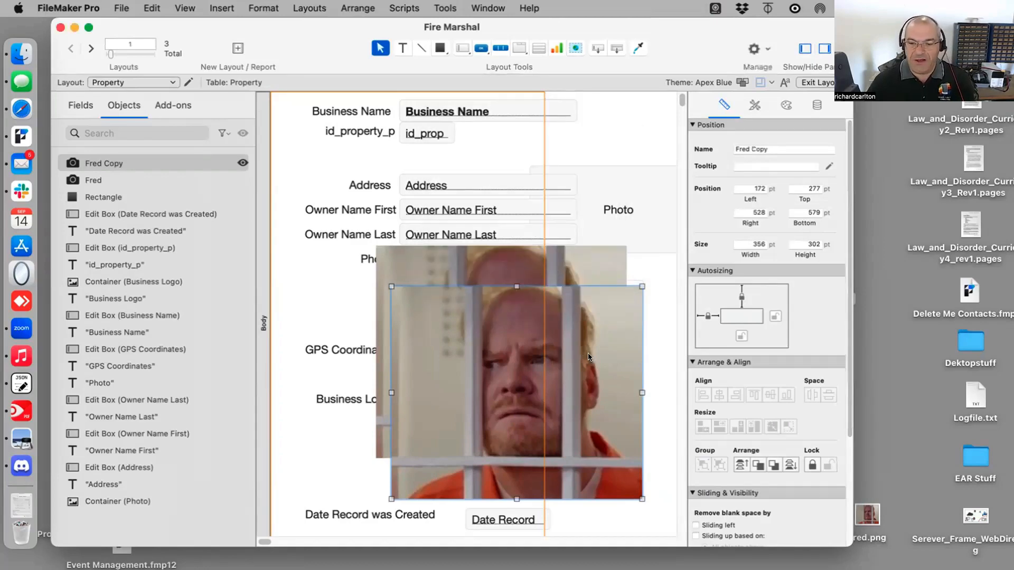
{"action": "left_click_drag", "start_coordinate": [588, 314], "coordinate": [591, 317]}
{"action": "key", "text": "Delete"}
Duplicate the Fred graphic and place the copy about 187 pt from the left and 268 pt from the top.
{"action": "left_click", "coordinate": [592, 317]}
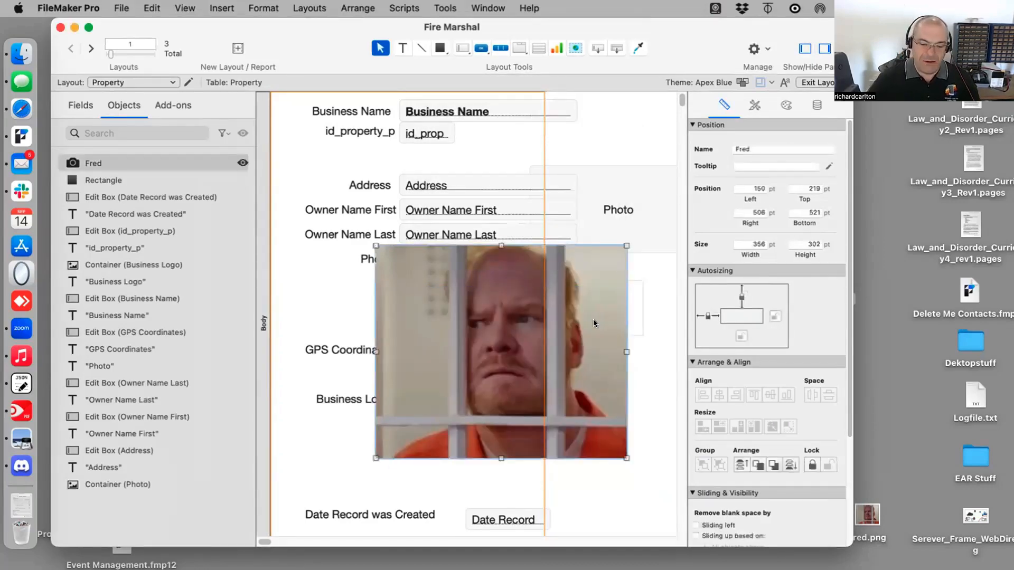
{"action": "key", "text": "super+d"}
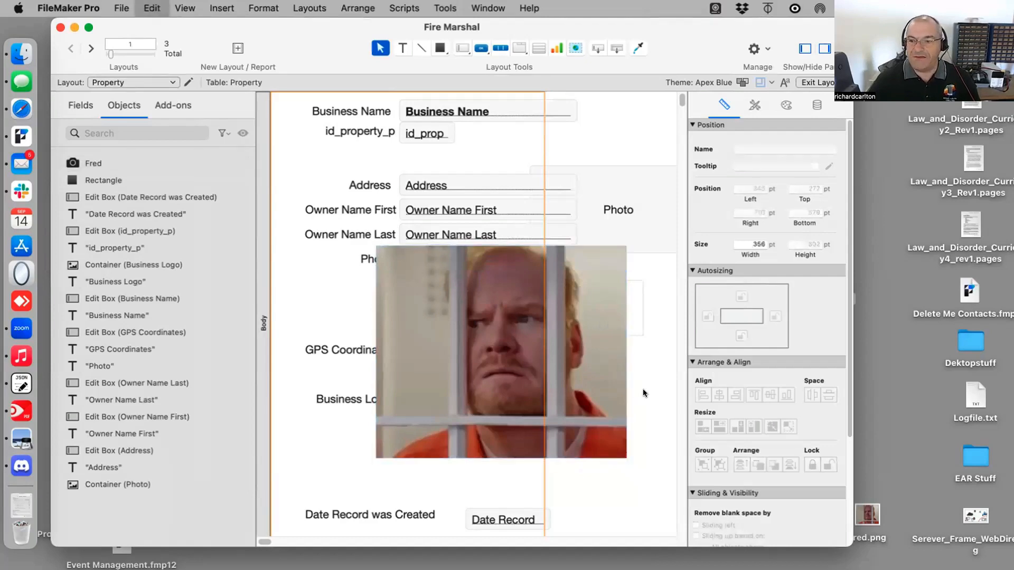
{"action": "left_click_drag", "start_coordinate": [588, 372], "coordinate": [476, 365]}
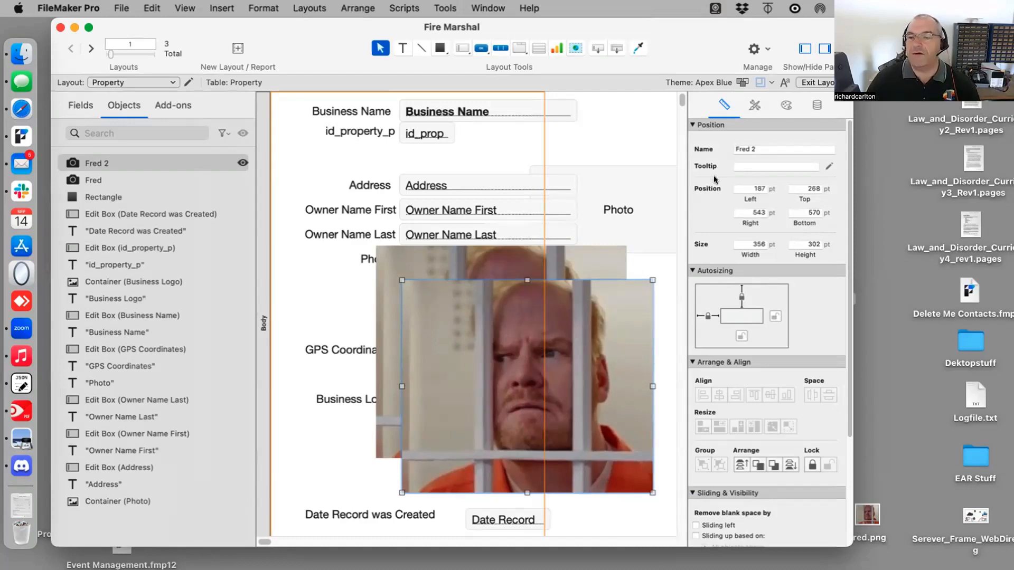
Try to rename the Fred 2 graphic to Fred, and select it in the object list.
{"action": "left_click", "coordinate": [752, 149]}
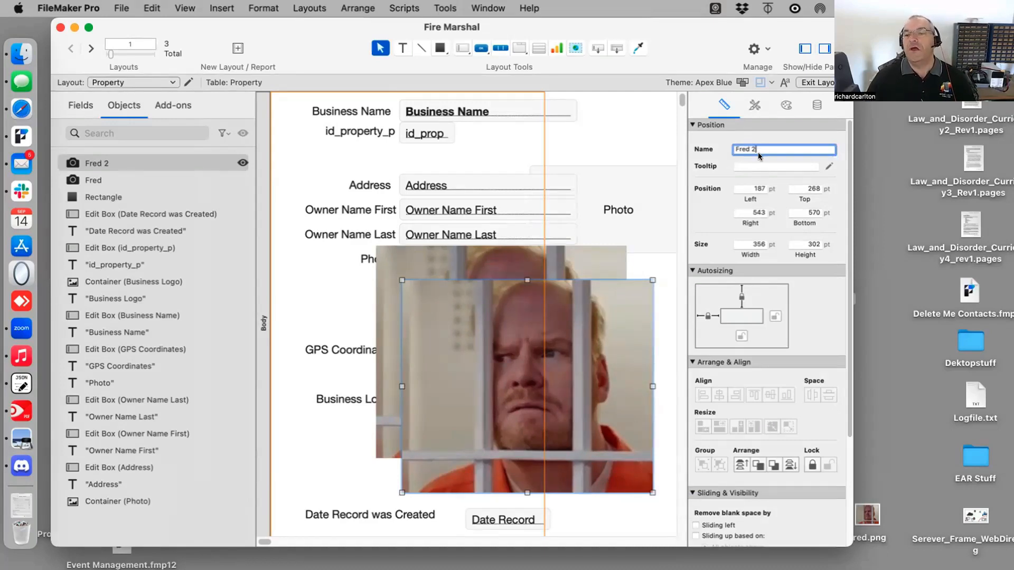
{"action": "key", "text": "BackSpace"}
{"action": "key", "text": "BackSpace"}
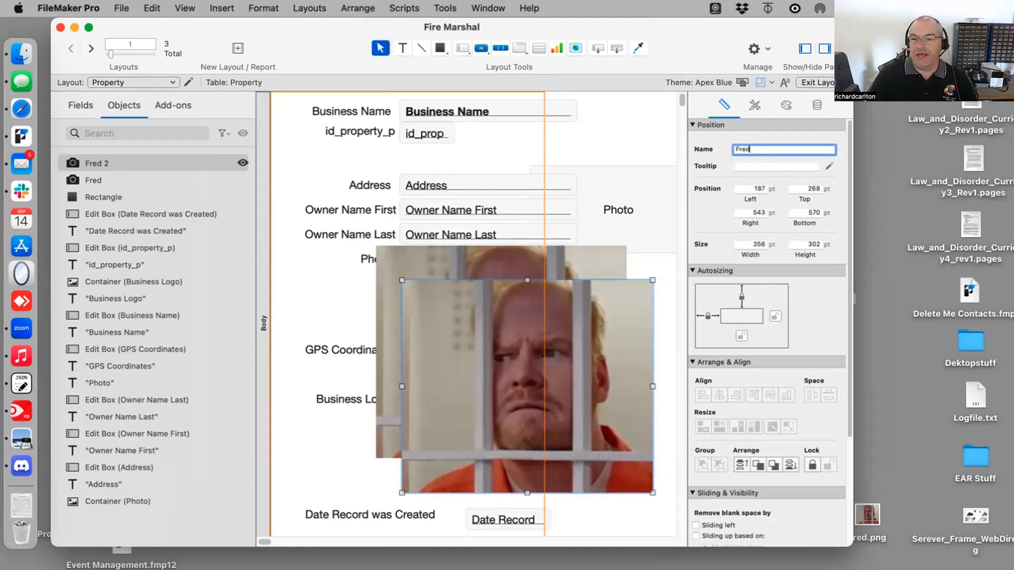
{"action": "key", "text": "Return"}
{"action": "left_click", "coordinate": [579, 259]}
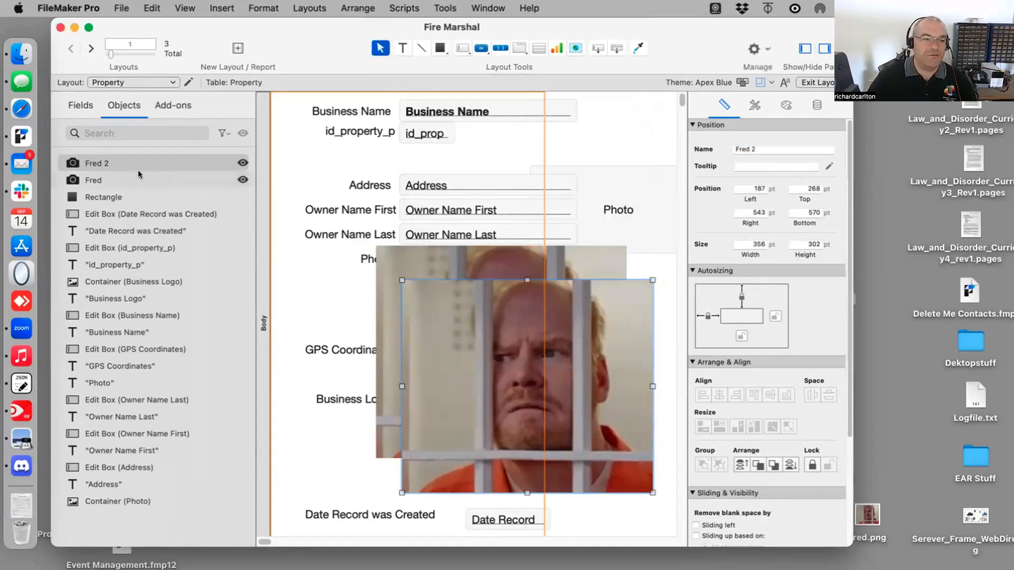
{"action": "left_click", "coordinate": [95, 165]}
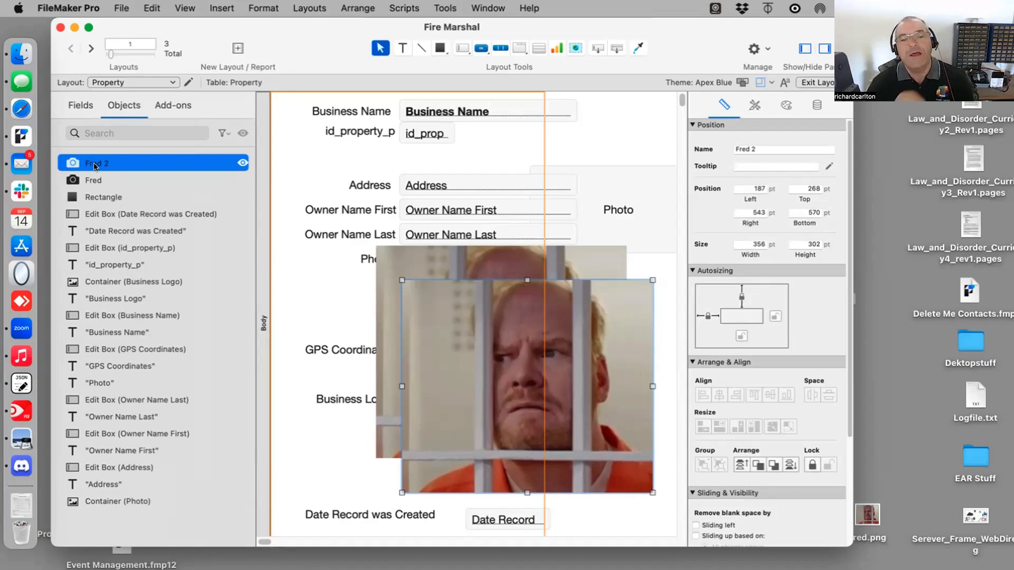
Give the Address edit box the object name important.
{"action": "left_click", "coordinate": [454, 178]}
{"action": "left_click", "coordinate": [745, 150]}
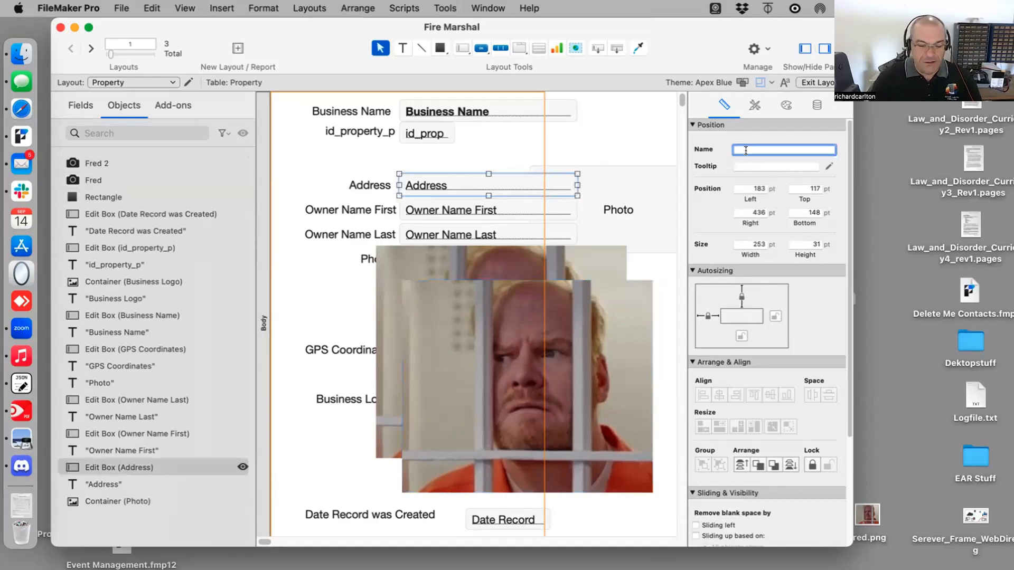
{"action": "type", "text": "important"}
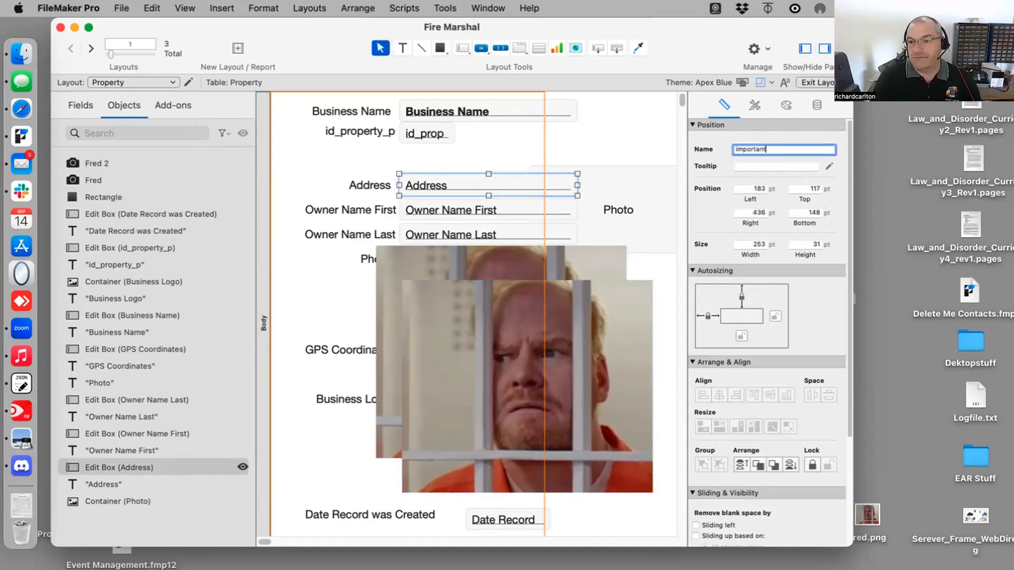
{"action": "key", "text": "Return"}
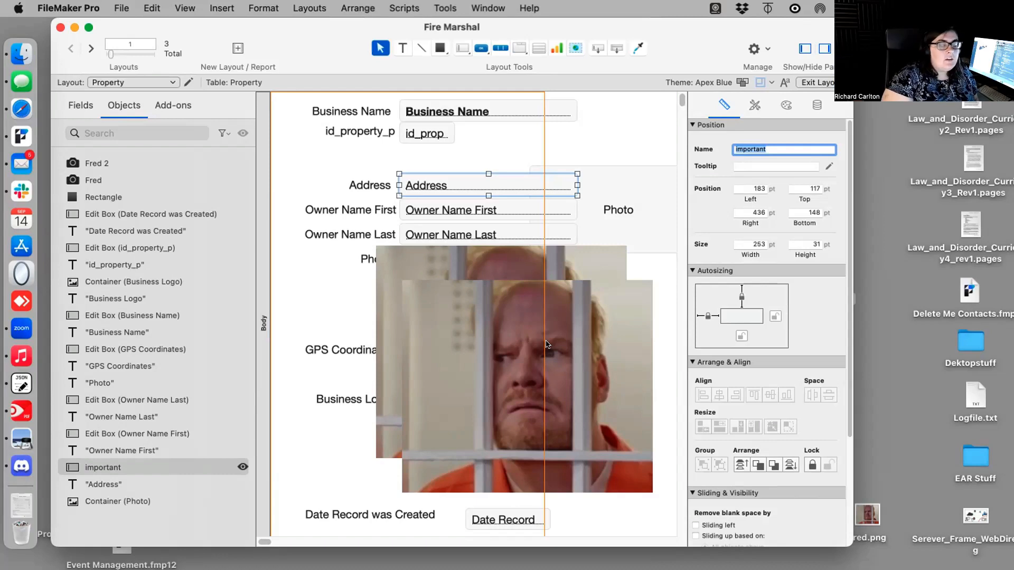
Move the Fred 2 graphic to about 101 pt from the left and 74 pt from the top.
{"action": "left_click", "coordinate": [454, 255]}
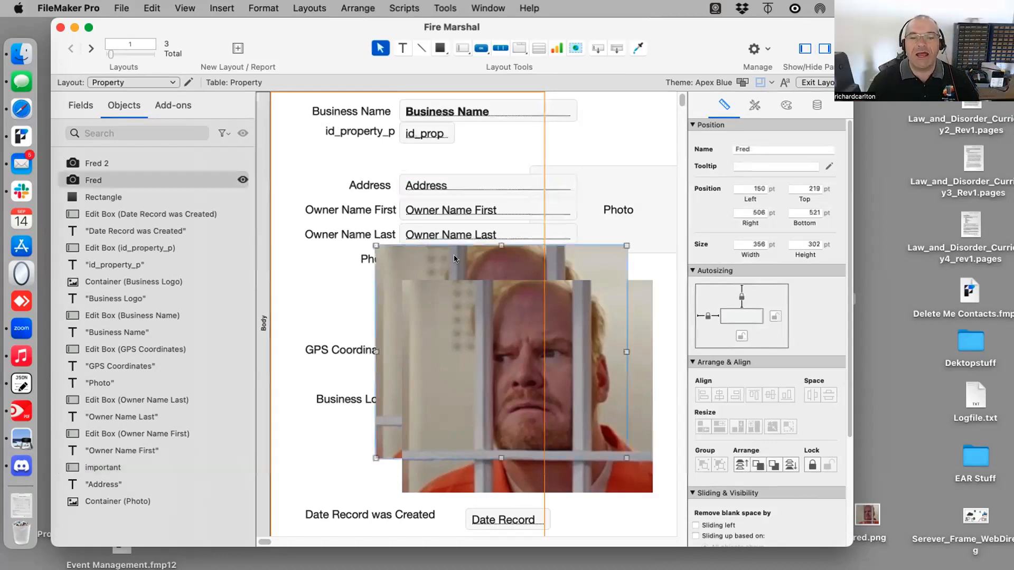
{"action": "left_click_drag", "start_coordinate": [459, 320], "coordinate": [400, 191]}
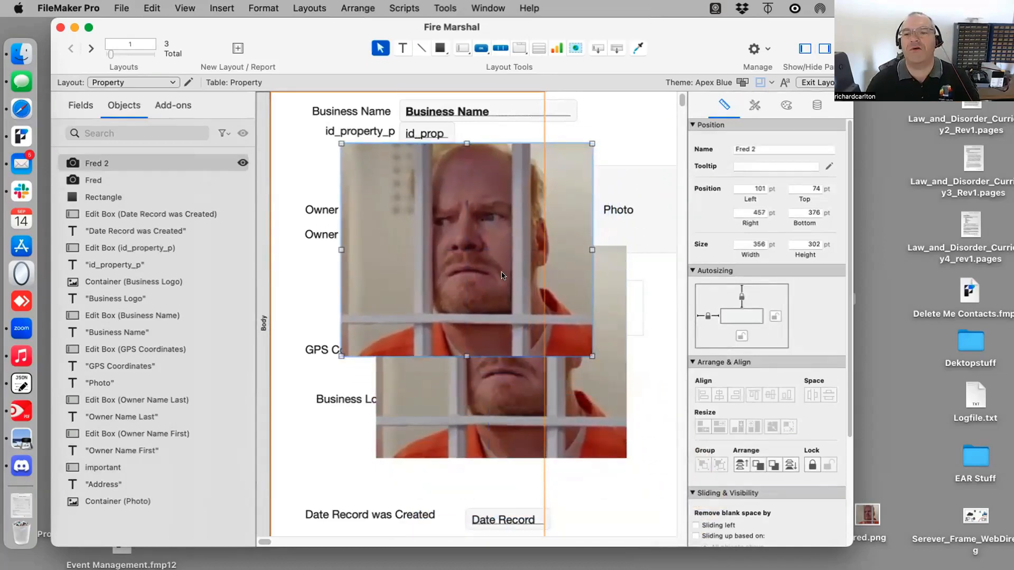
Review the Fred 2 graphic's sliding, visibility, data and behavior settings, and the available arrange commands.
{"action": "scroll", "coordinate": [759, 432], "scroll_direction": "down", "scroll_amount": 5}
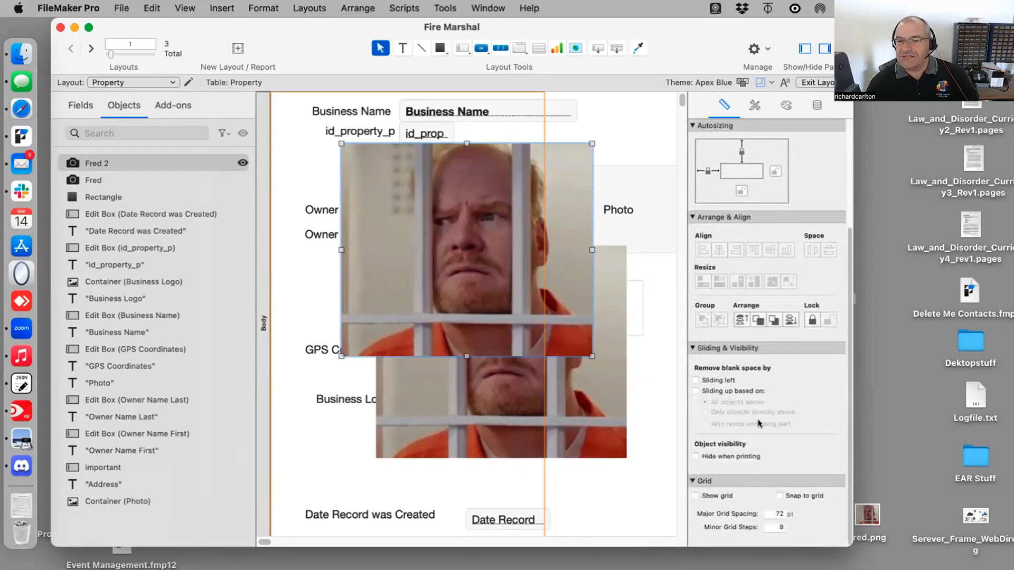
{"action": "scroll", "coordinate": [756, 417], "scroll_direction": "up", "scroll_amount": 4}
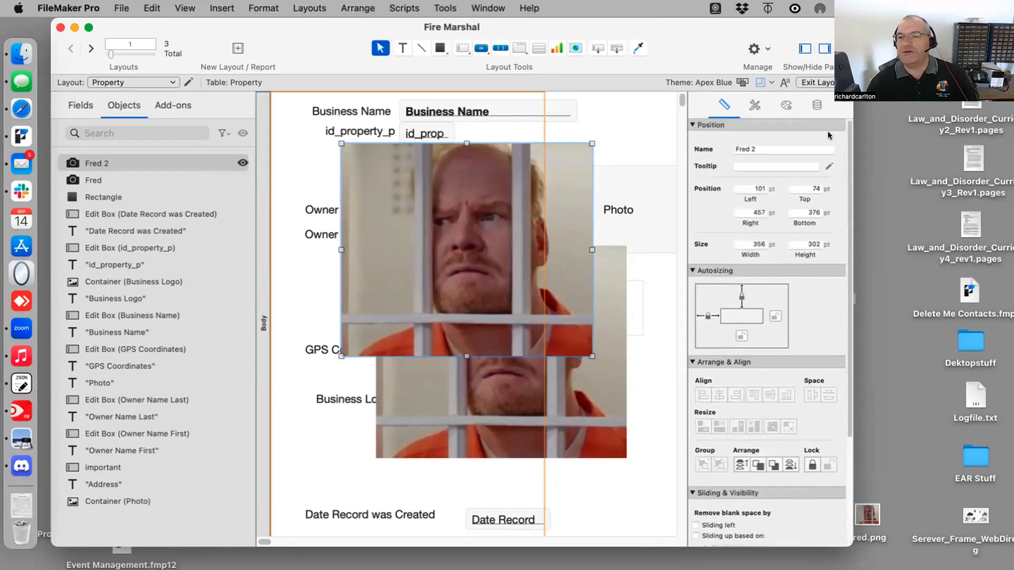
{"action": "left_click", "coordinate": [814, 103]}
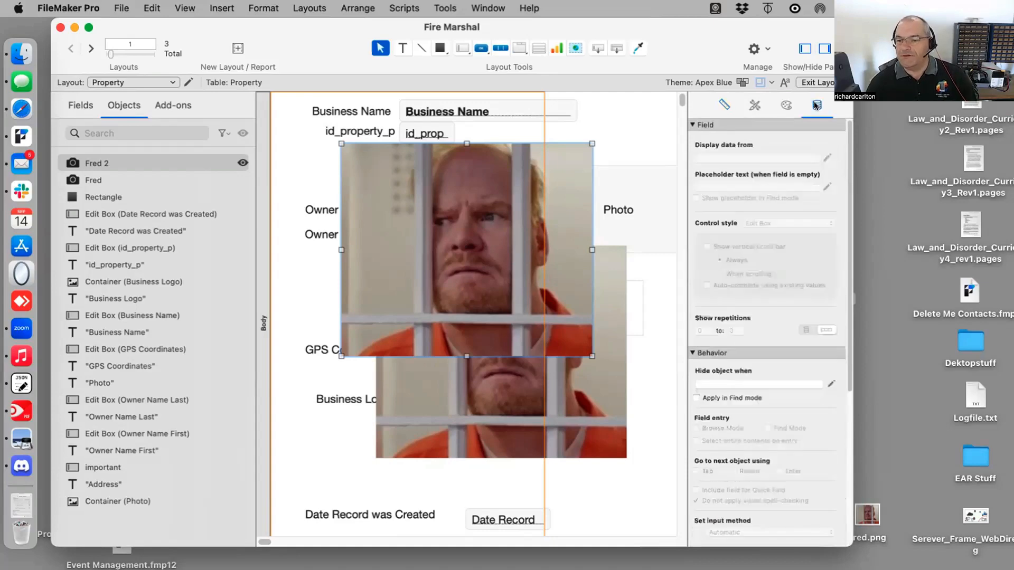
{"action": "left_click", "coordinate": [724, 102]}
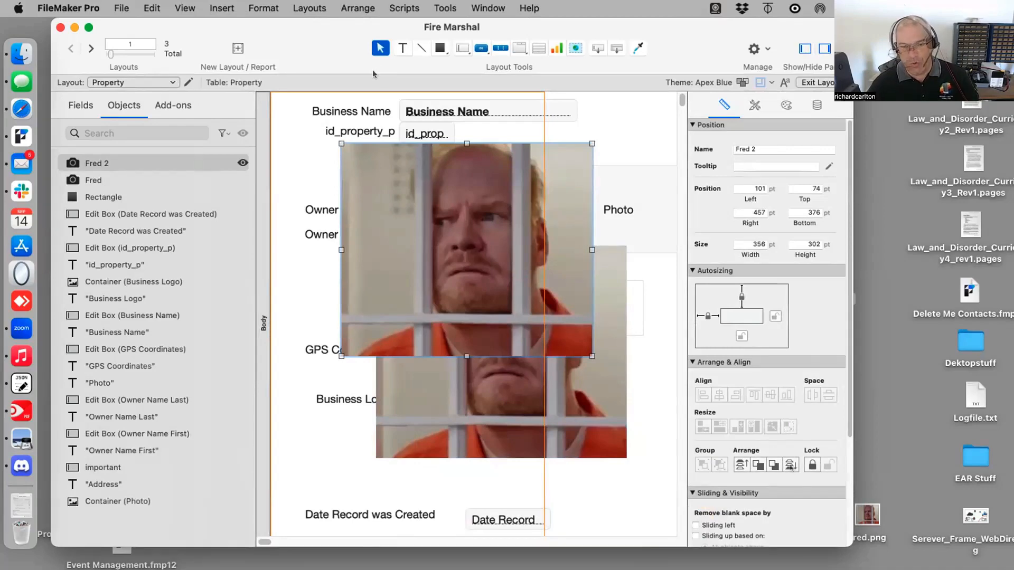
{"action": "left_click", "coordinate": [386, 7]}
{"action": "mouse_move", "coordinate": [366, 7]}
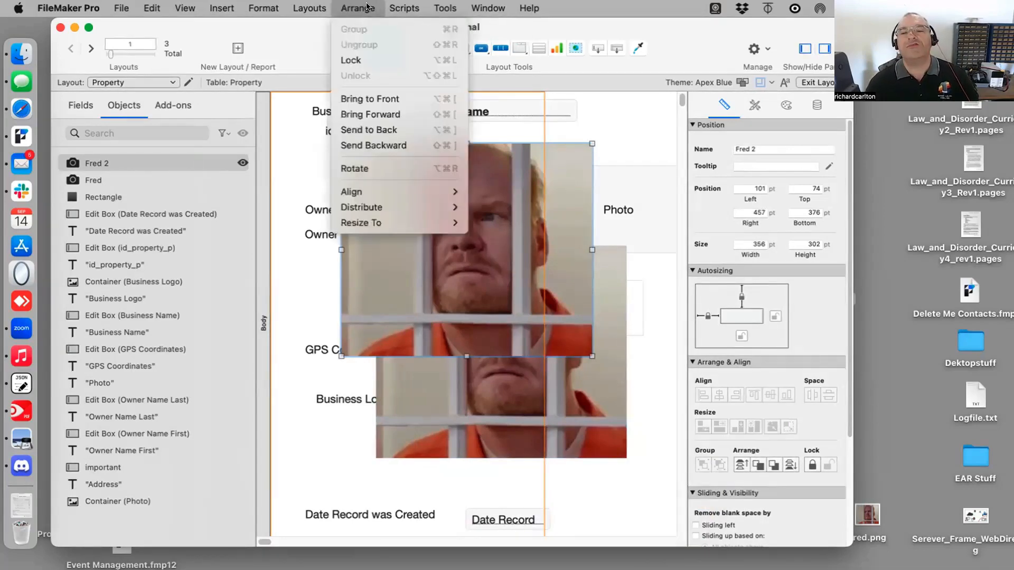
{"action": "left_click", "coordinate": [605, 5]}
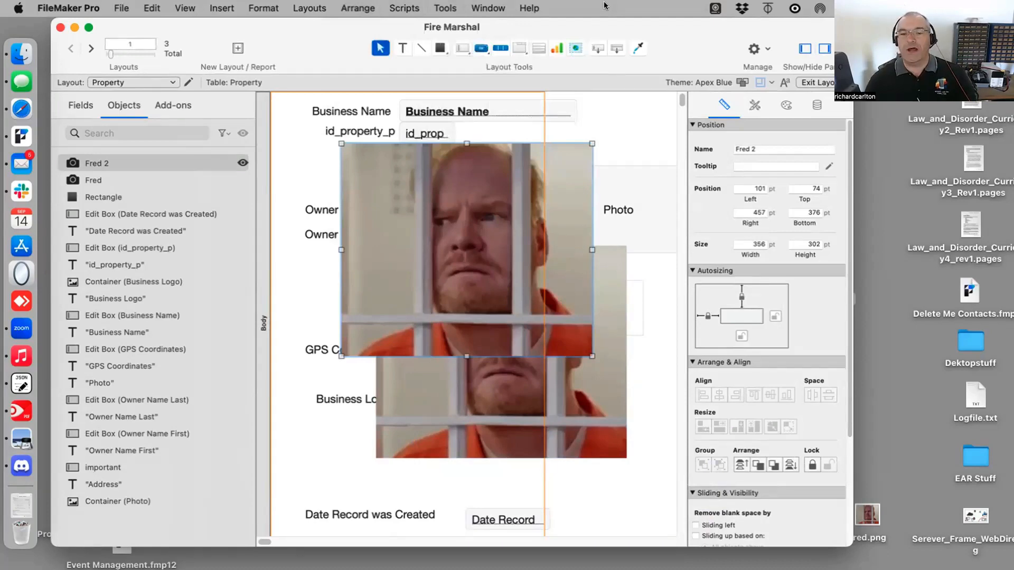
Move the Fred 2 graphic down slightly and delete it from the layout.
{"action": "left_click_drag", "start_coordinate": [480, 226], "coordinate": [522, 278]}
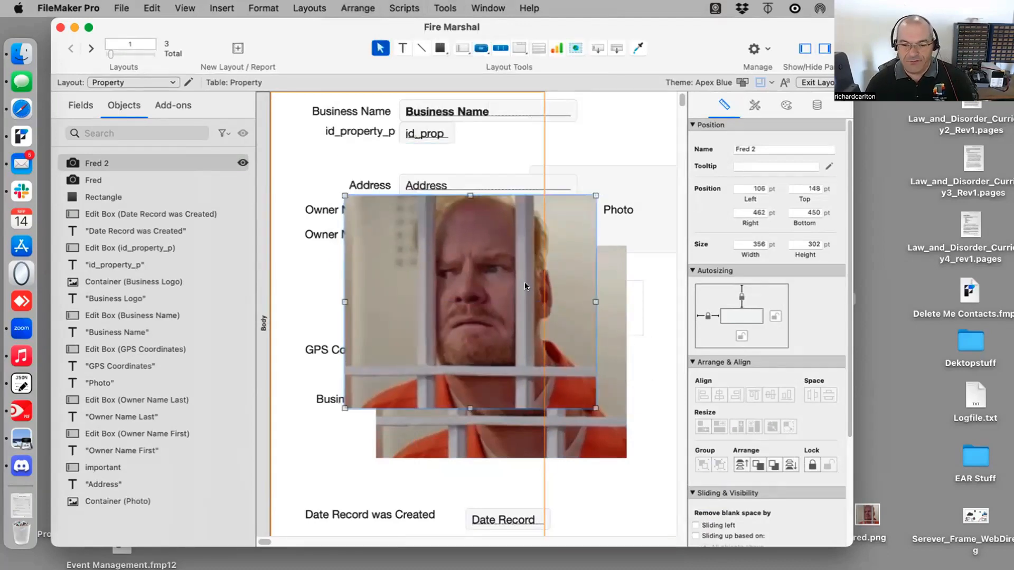
{"action": "key", "text": "Delete"}
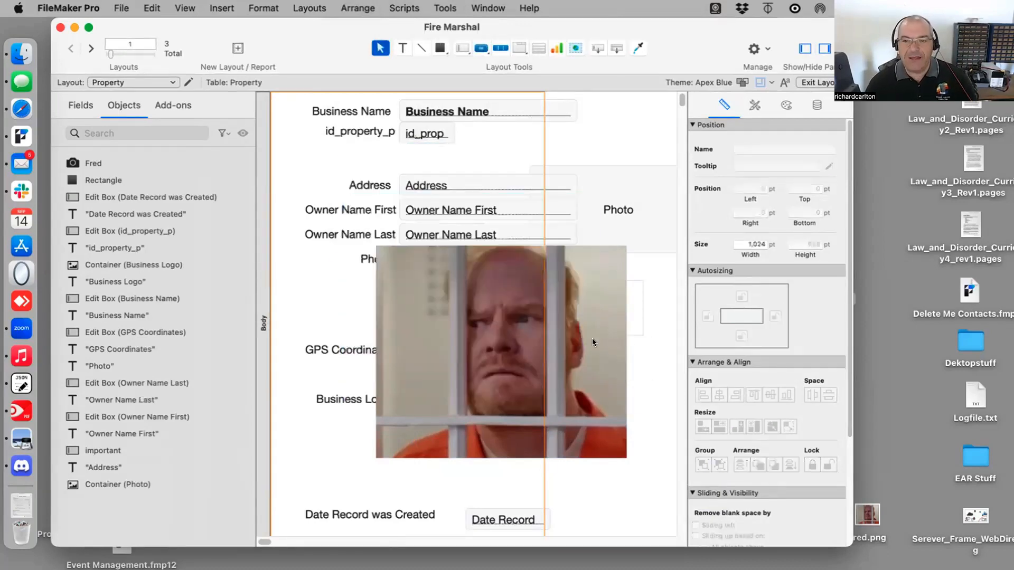
Open Serever_Frame_WebDirect.png from the desktop and capture screenshots of its woman and man avatars.
{"action": "left_click", "coordinate": [975, 513]}
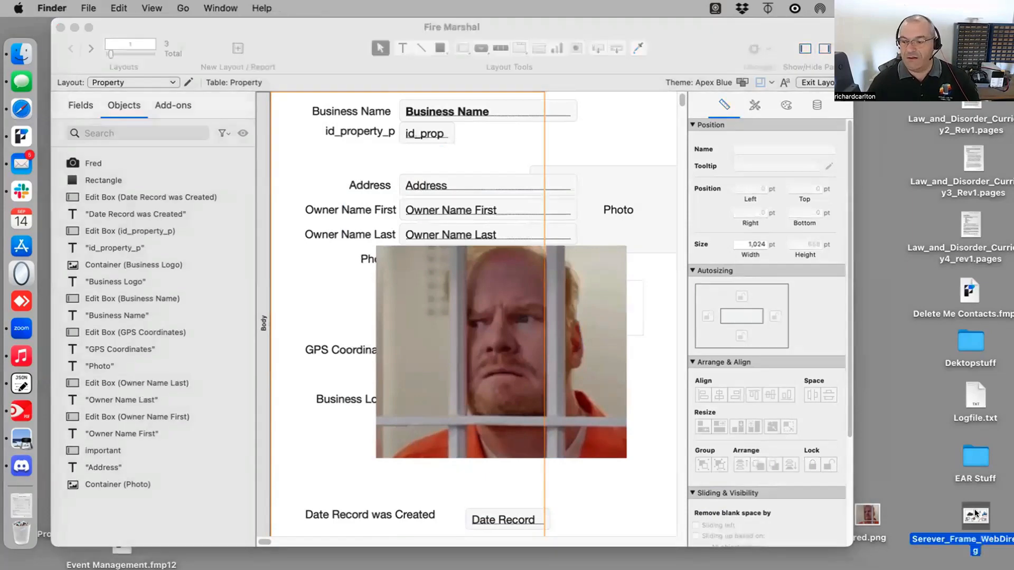
{"action": "double_click", "coordinate": [975, 513]}
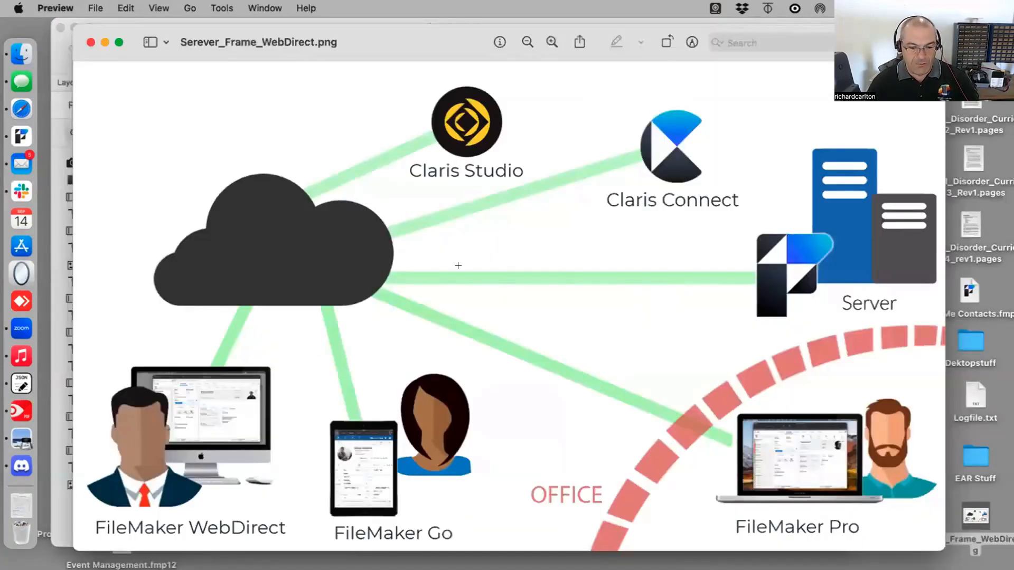
{"action": "left_click_drag", "start_coordinate": [483, 369], "coordinate": [389, 475]}
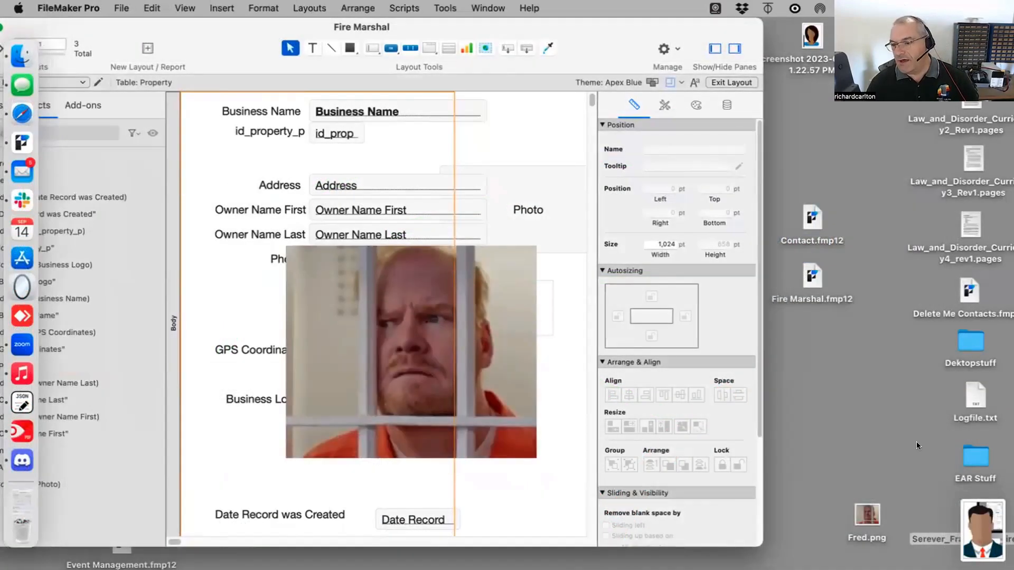
Add both avatar screenshots to the Property layout, the woman about 68 pt from the left and 450 pt from the top, and select her graphic in the object list.
{"action": "left_click_drag", "start_coordinate": [807, 106], "coordinate": [550, 447]}
{"action": "left_click_drag", "start_coordinate": [812, 32], "coordinate": [267, 447]}
{"action": "left_click_drag", "start_coordinate": [320, 465], "coordinate": [264, 433]}
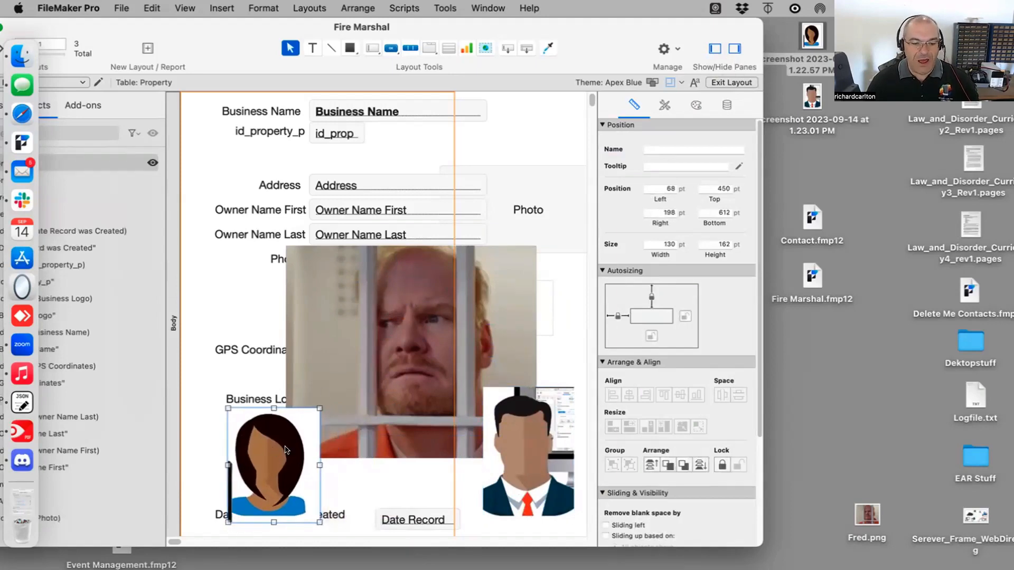
{"action": "left_click_drag", "start_coordinate": [235, 44], "coordinate": [360, 44]}
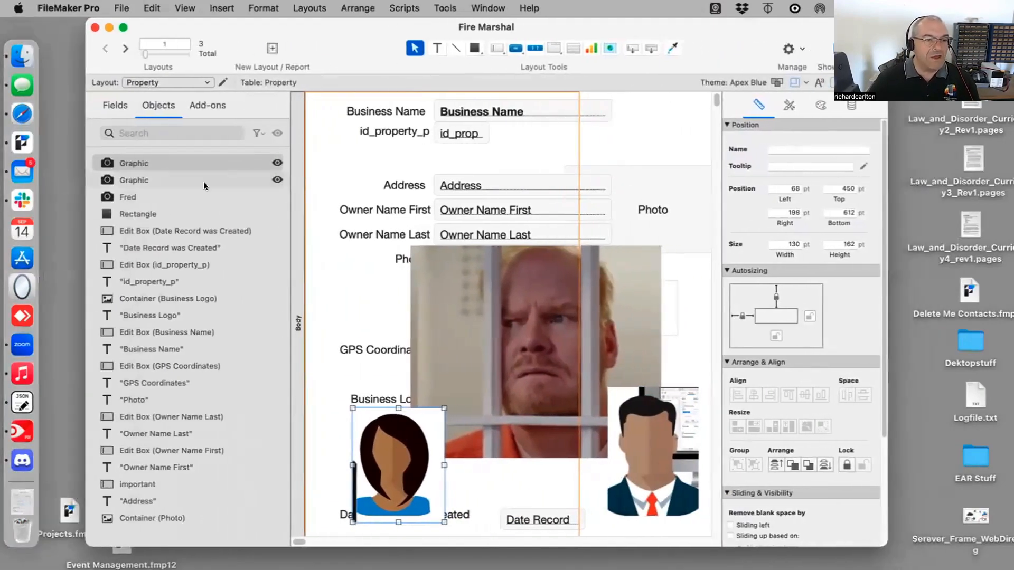
{"action": "left_click", "coordinate": [132, 161]}
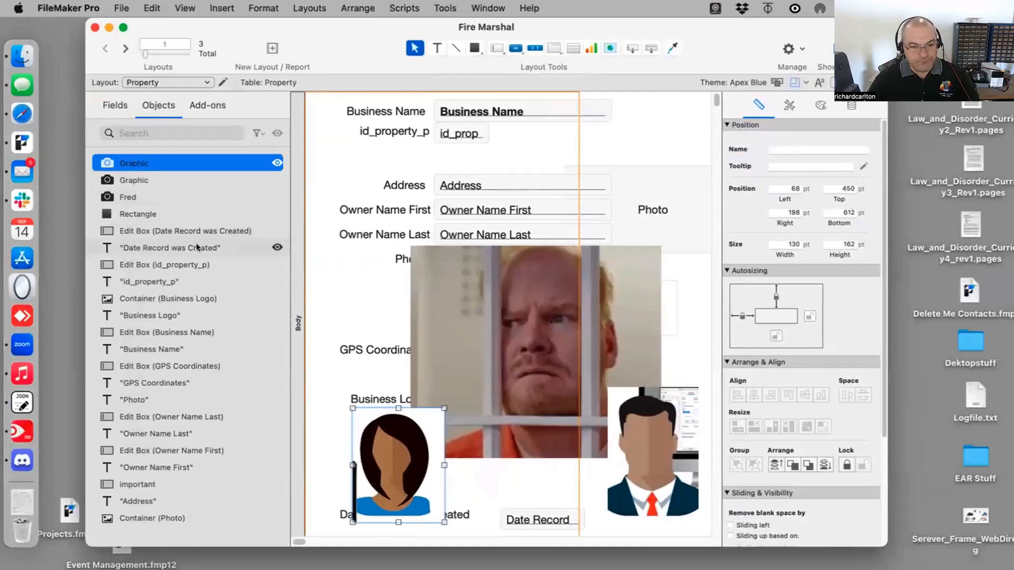
Lock the Fred graphic on the layout.
{"action": "left_click", "coordinate": [537, 339]}
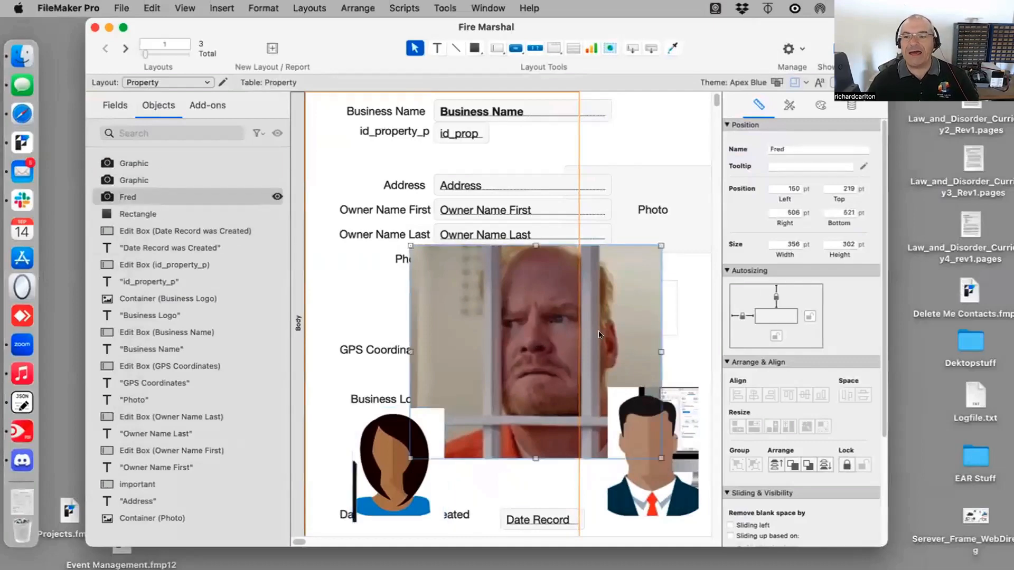
{"action": "left_click", "coordinate": [344, 7]}
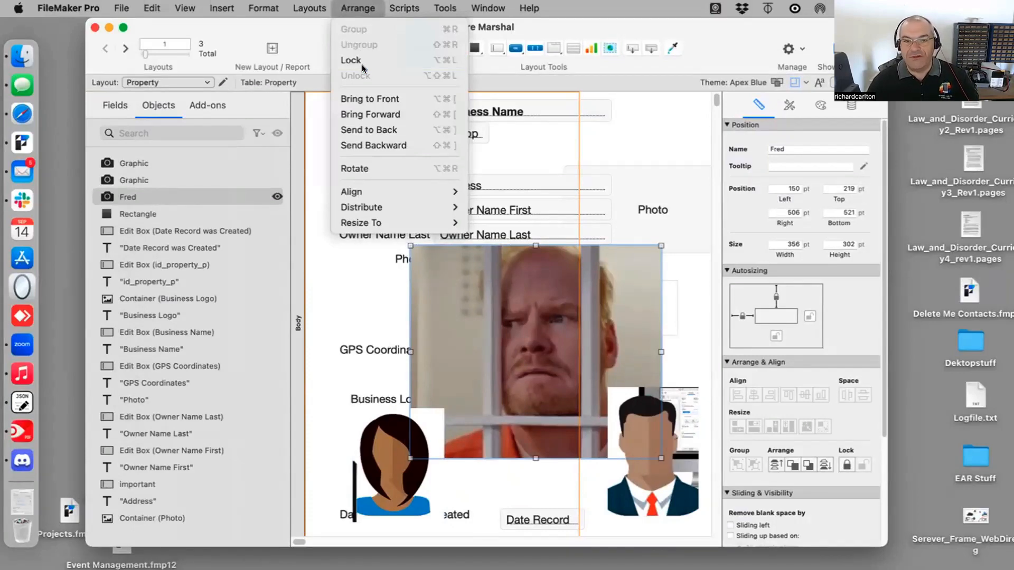
{"action": "left_click", "coordinate": [846, 464]}
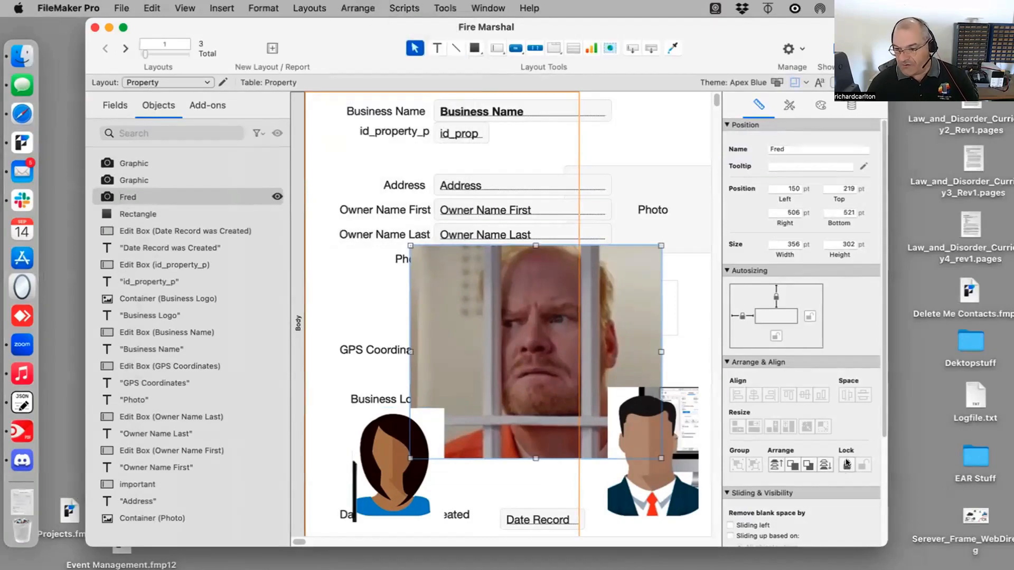
{"action": "left_click", "coordinate": [843, 465]}
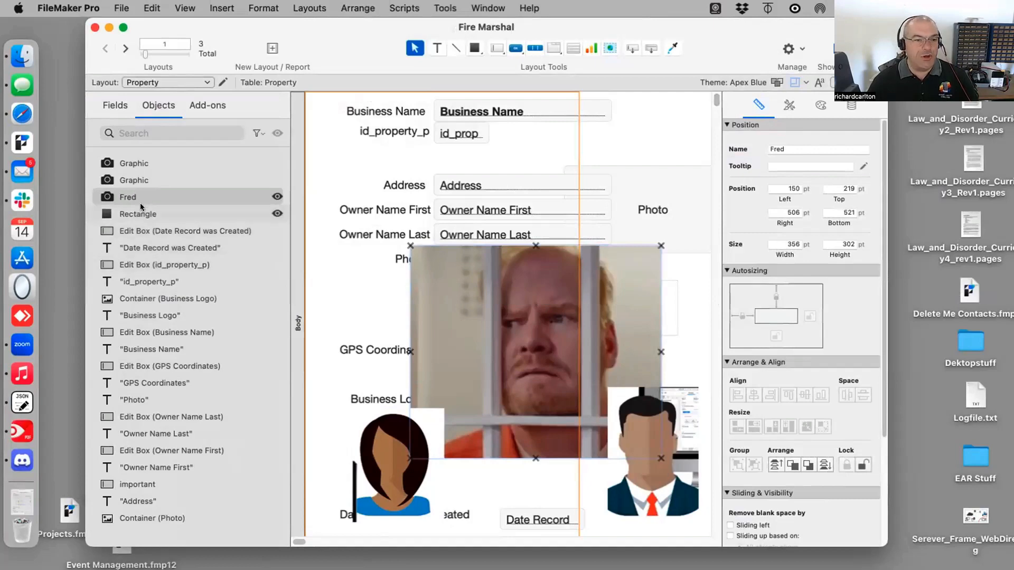
Hide and show the locked Fred graphic, and move it directly below the id_property_p edit box in the object list.
{"action": "left_click", "coordinate": [277, 196]}
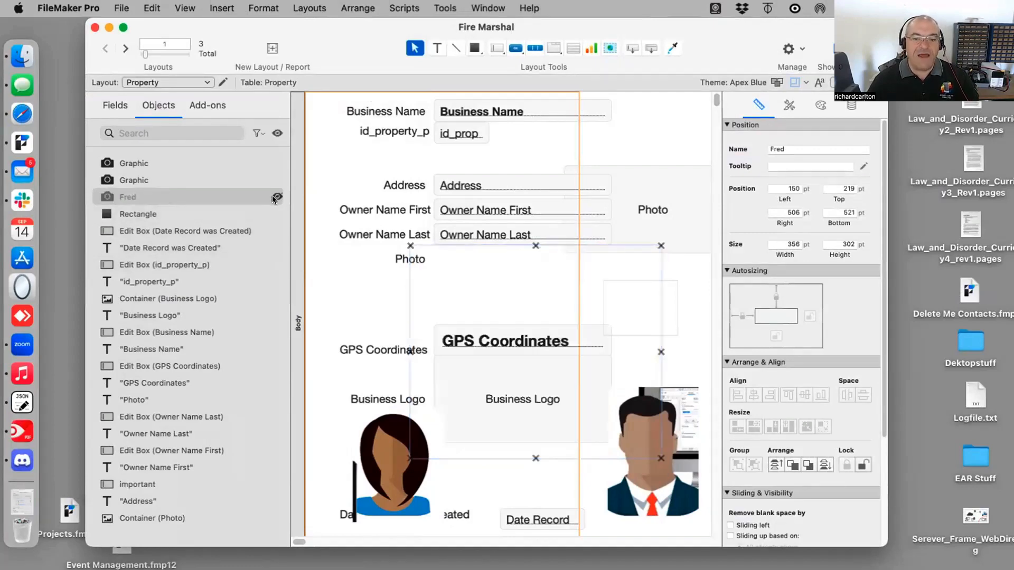
{"action": "left_click", "coordinate": [276, 196]}
{"action": "left_click_drag", "start_coordinate": [223, 197], "coordinate": [205, 271]}
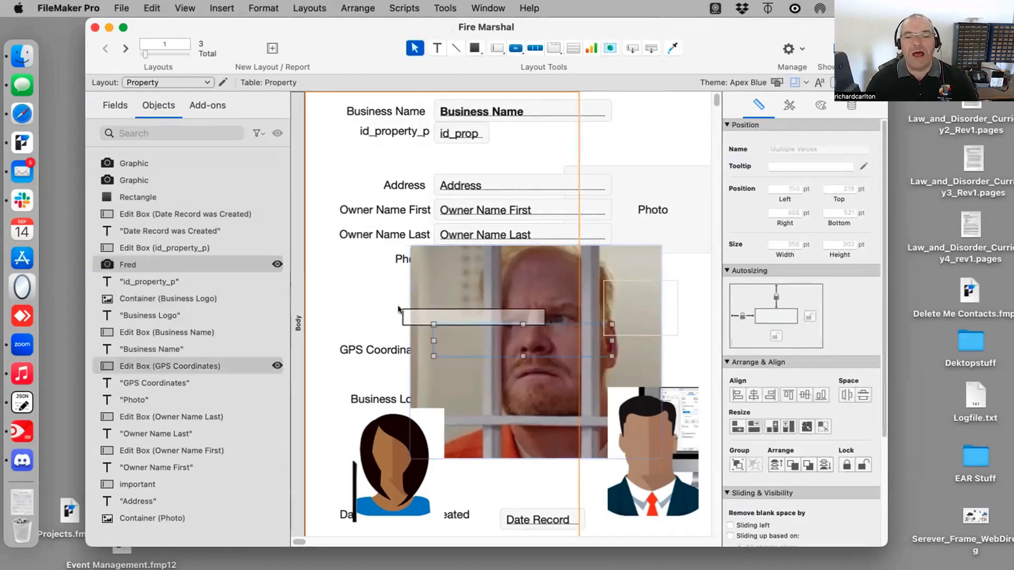
Move the Photo container left to about 302 pt from the left edge, and unlock the Fred graphic.
{"action": "left_click", "coordinate": [486, 305], "text": "shift"}
{"action": "left_click", "coordinate": [487, 309]}
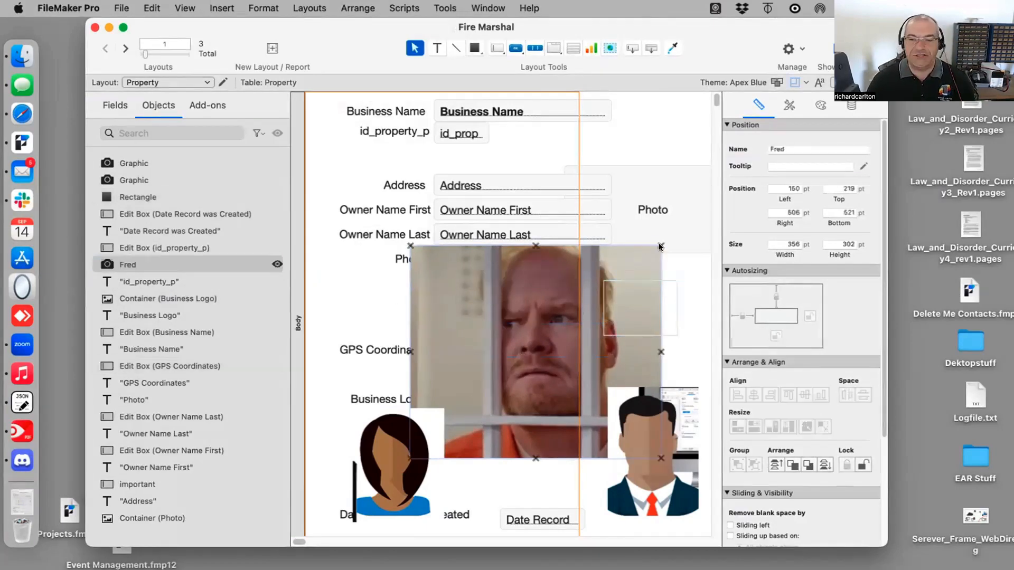
{"action": "left_click_drag", "start_coordinate": [638, 259], "coordinate": [590, 259]}
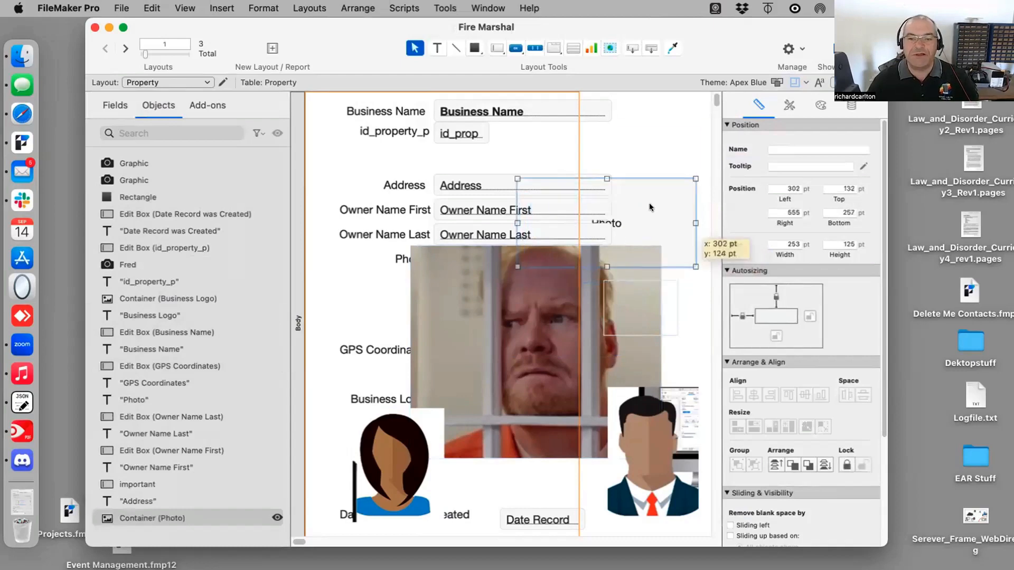
{"action": "left_click", "coordinate": [456, 397]}
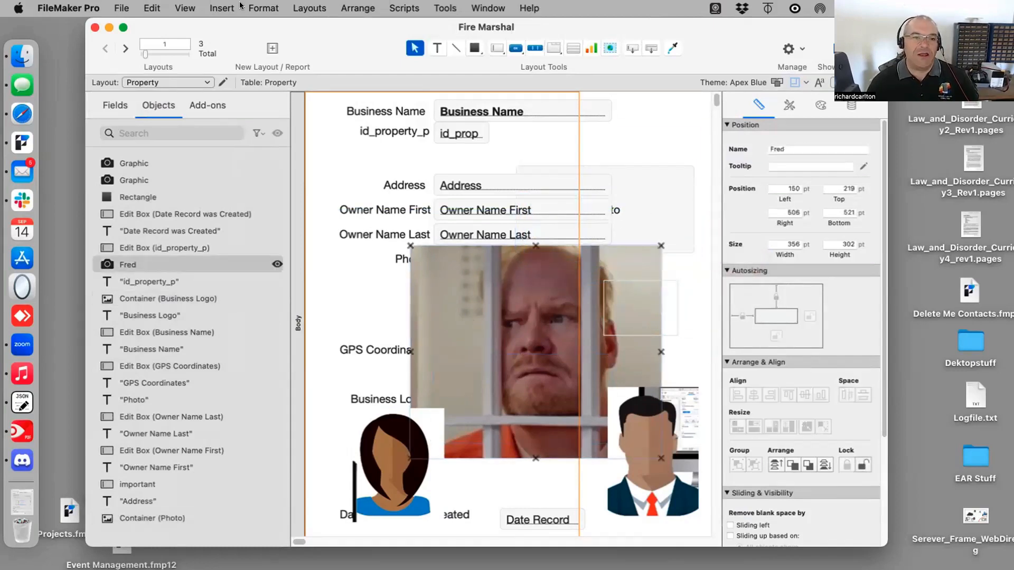
{"action": "left_click", "coordinate": [859, 466]}
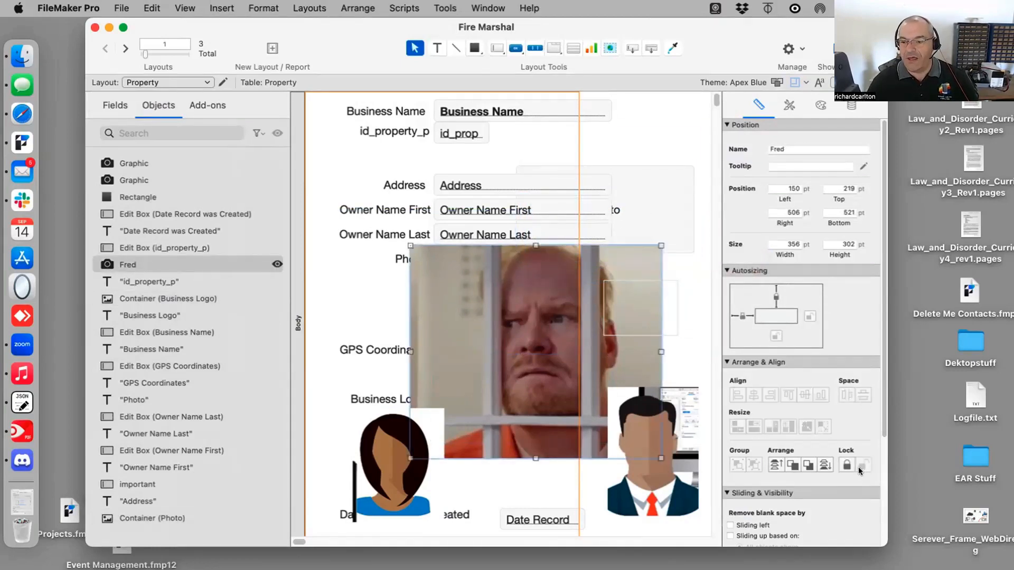
Nudge the man avatar graphic to about 424 pt from the left and name it Juan in the object list.
{"action": "left_click_drag", "start_coordinate": [685, 489], "coordinate": [681, 489]}
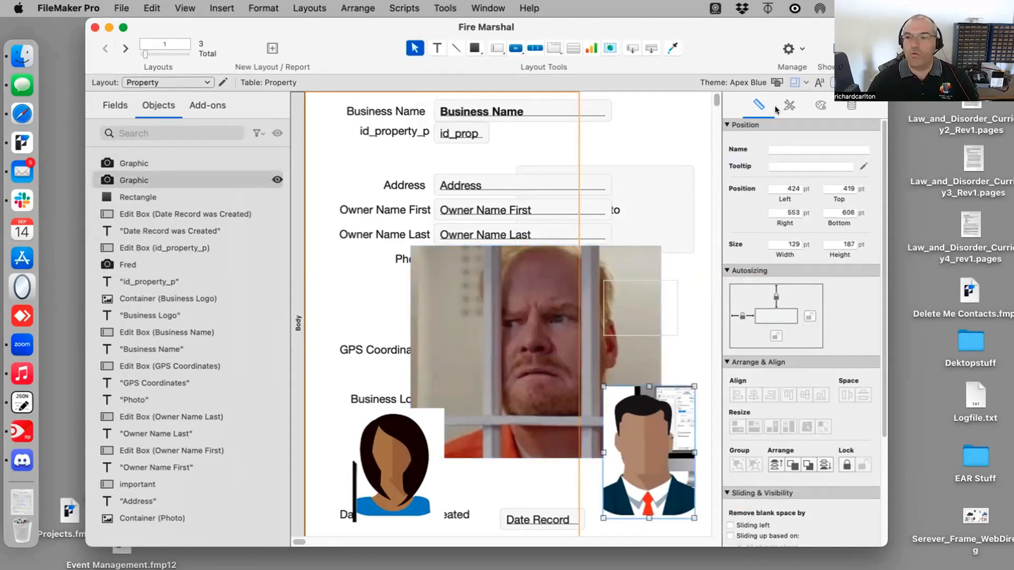
{"action": "right_click", "coordinate": [127, 180]}
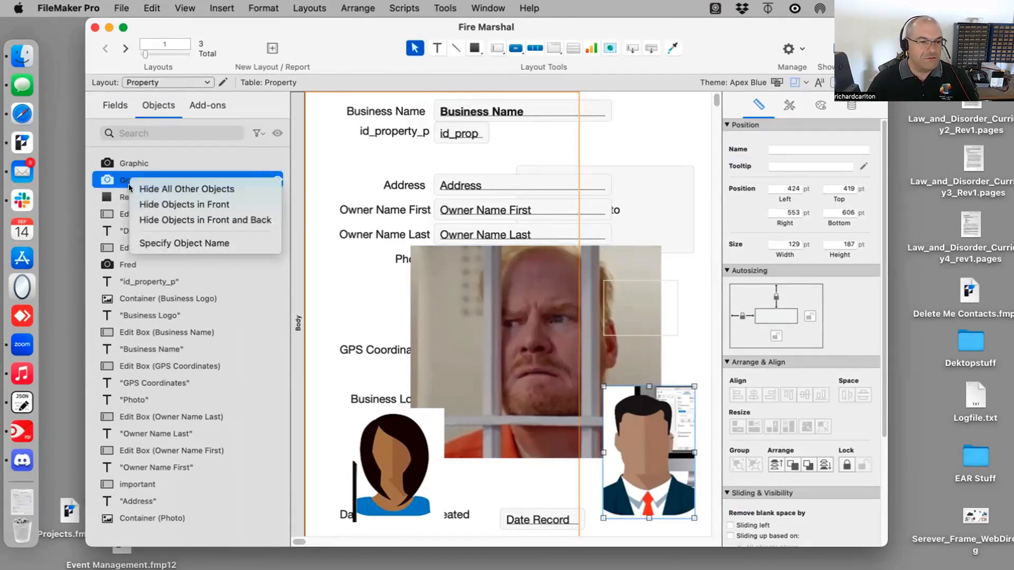
{"action": "left_click", "coordinate": [158, 242]}
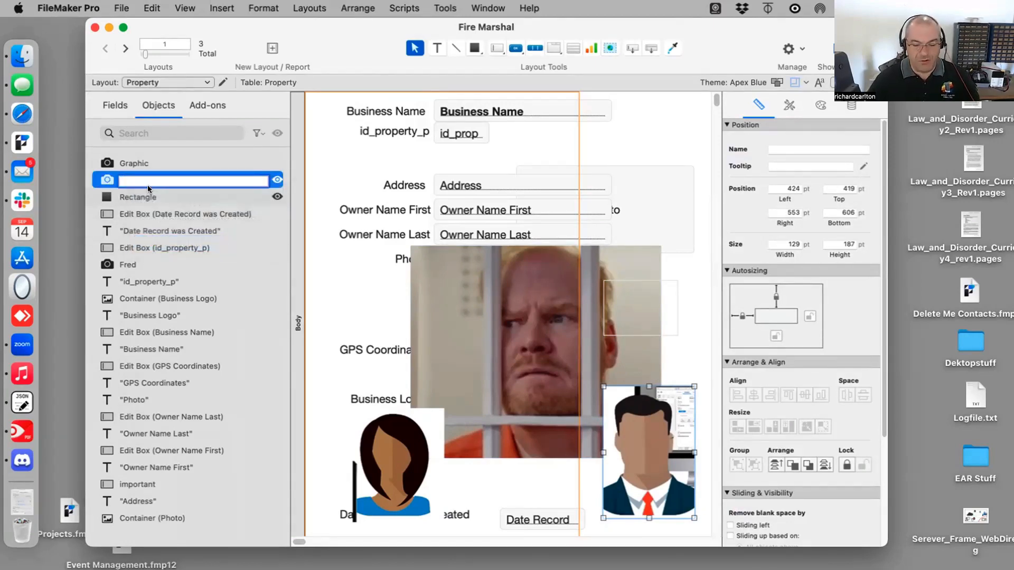
{"action": "type", "text": "Juan"}
{"action": "key", "text": "Return"}
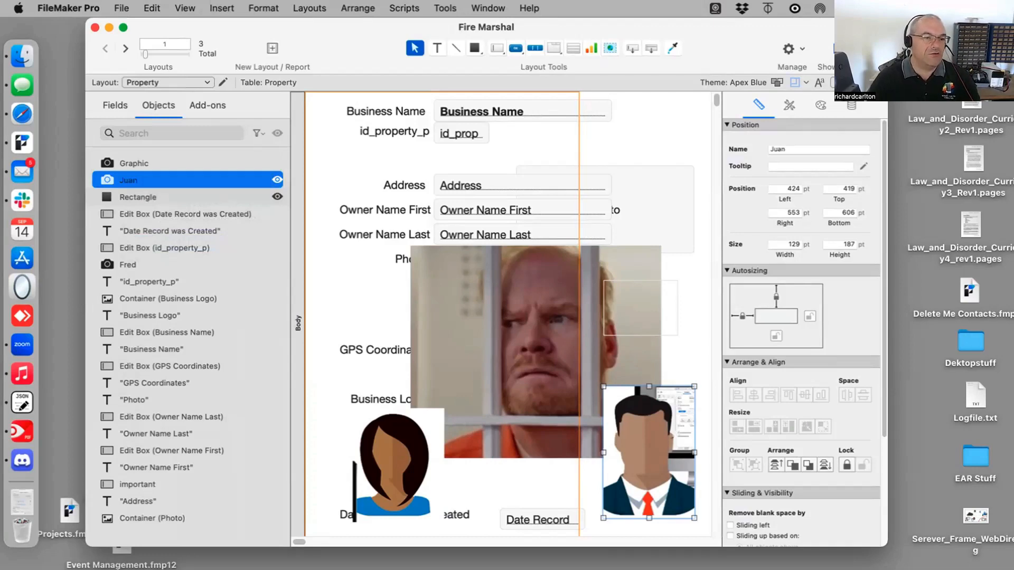
Set the woman avatar graphic's object name to Sally.
{"action": "left_click", "coordinate": [153, 163]}
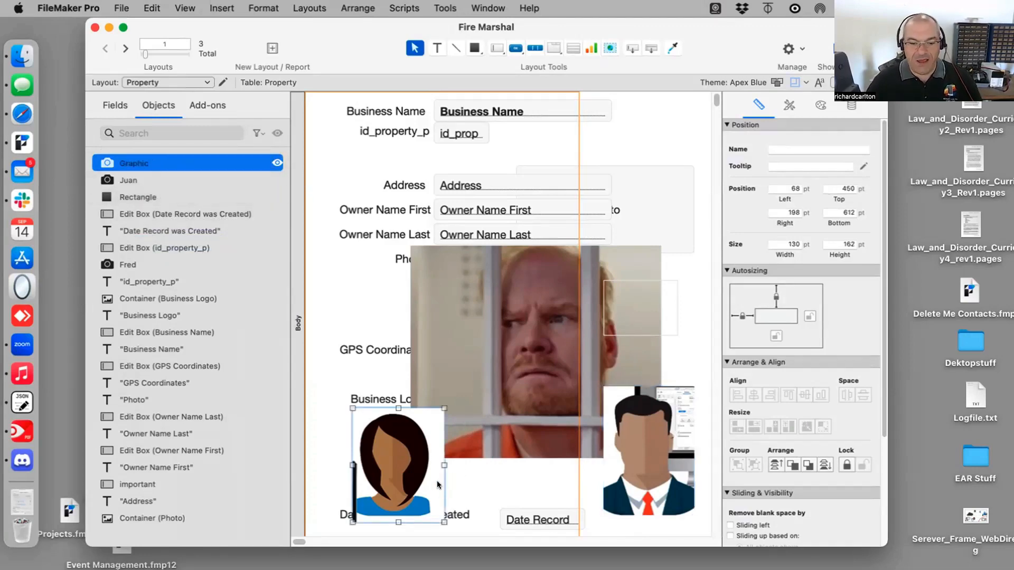
{"action": "left_click", "coordinate": [411, 470]}
{"action": "left_click", "coordinate": [774, 148]}
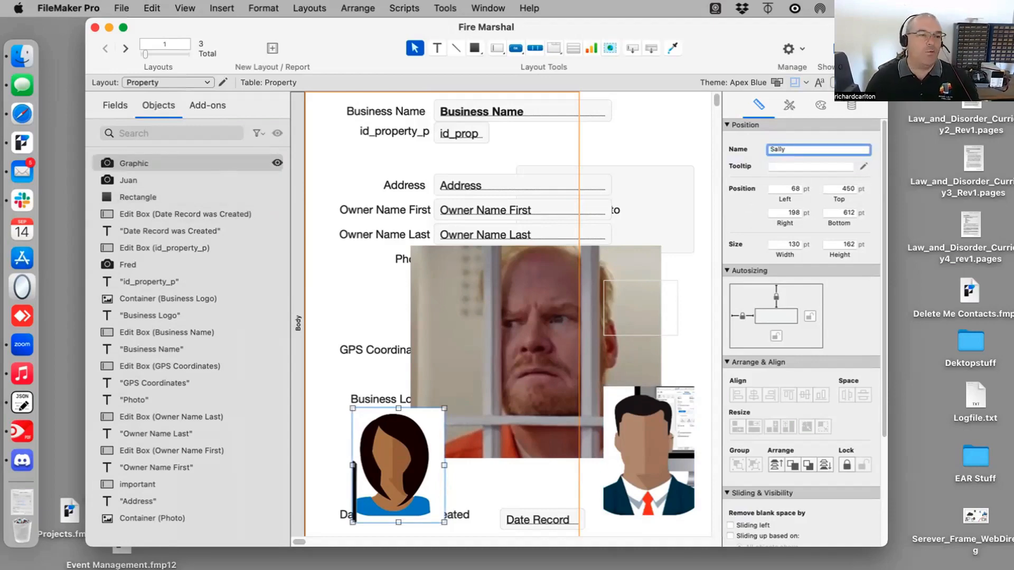
{"action": "key", "text": "Return"}
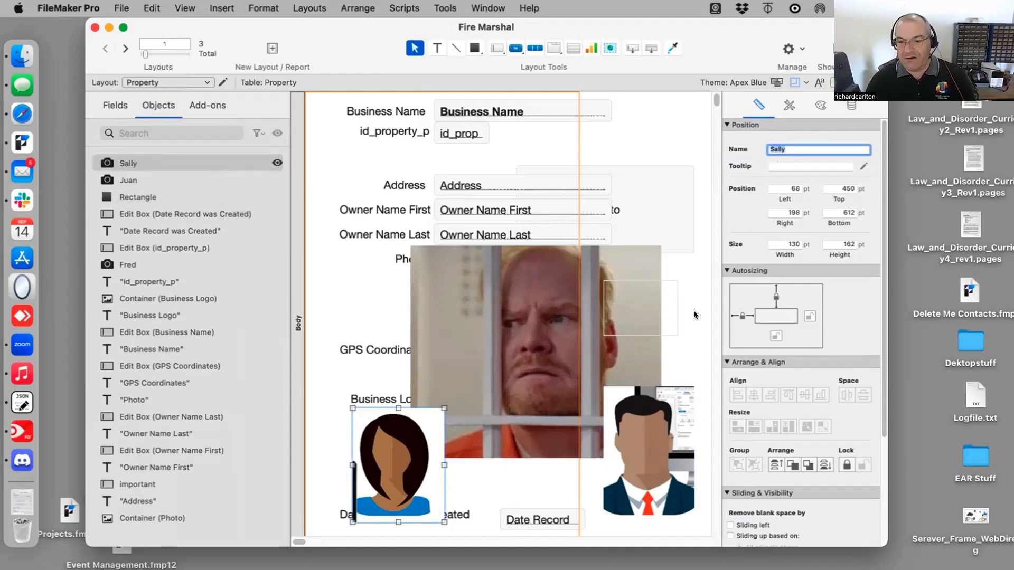
Group the Sally, Juan and Fred graphics, and move the group to about 45 pt from the left and 136 pt from the top.
{"action": "left_click", "coordinate": [455, 465]}
{"action": "left_click", "coordinate": [607, 475]}
{"action": "left_click", "coordinate": [401, 478], "text": "shift"}
{"action": "left_click", "coordinate": [470, 372], "text": "shift"}
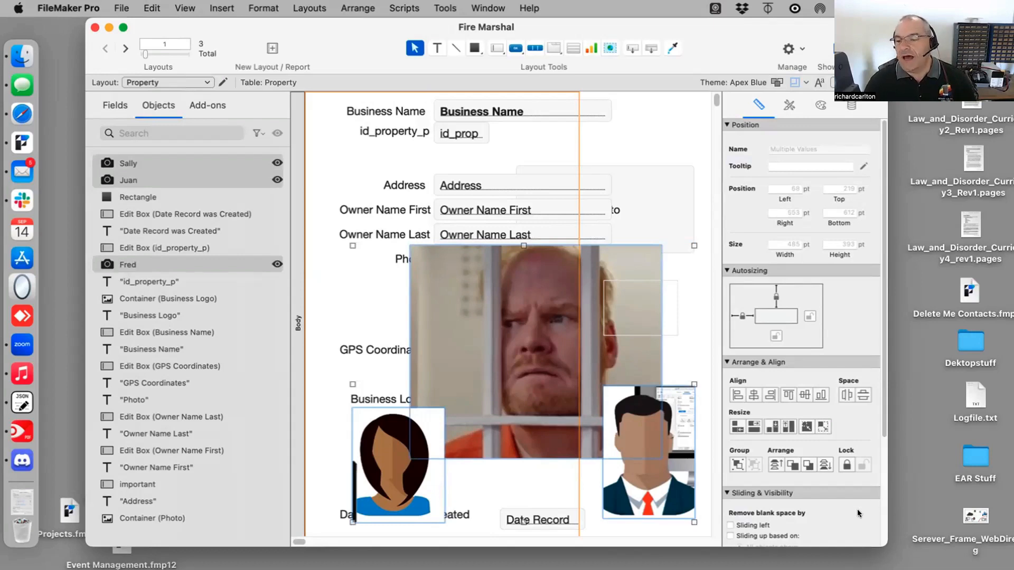
{"action": "left_click", "coordinate": [737, 463]}
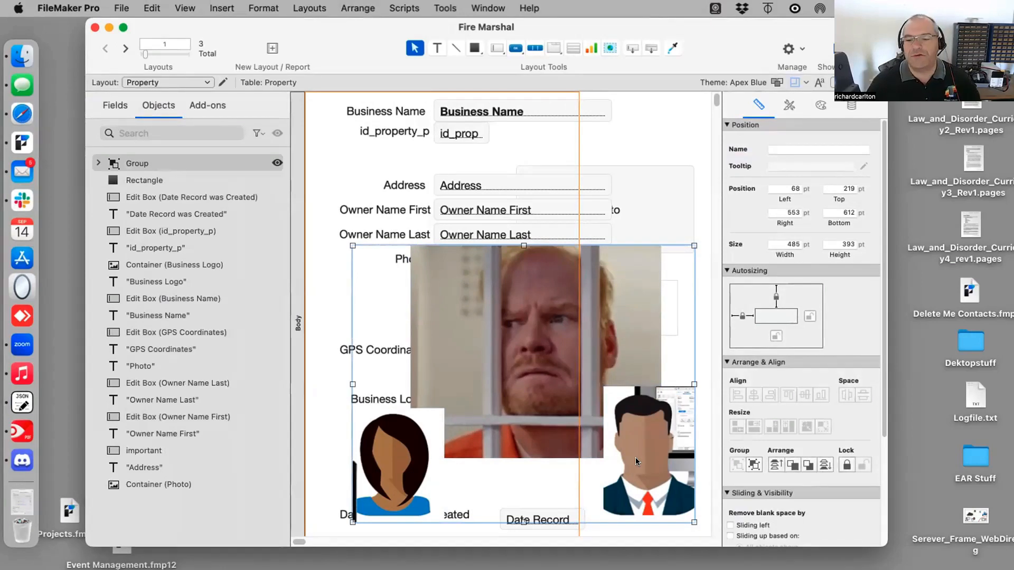
{"action": "left_click_drag", "start_coordinate": [636, 459], "coordinate": [592, 448]}
{"action": "mouse_move", "coordinate": [499, 318]}
{"action": "left_mouse_down"}
{"action": "mouse_move", "coordinate": [504, 337]}
{"action": "mouse_move", "coordinate": [504, 313]}
{"action": "left_mouse_up"}
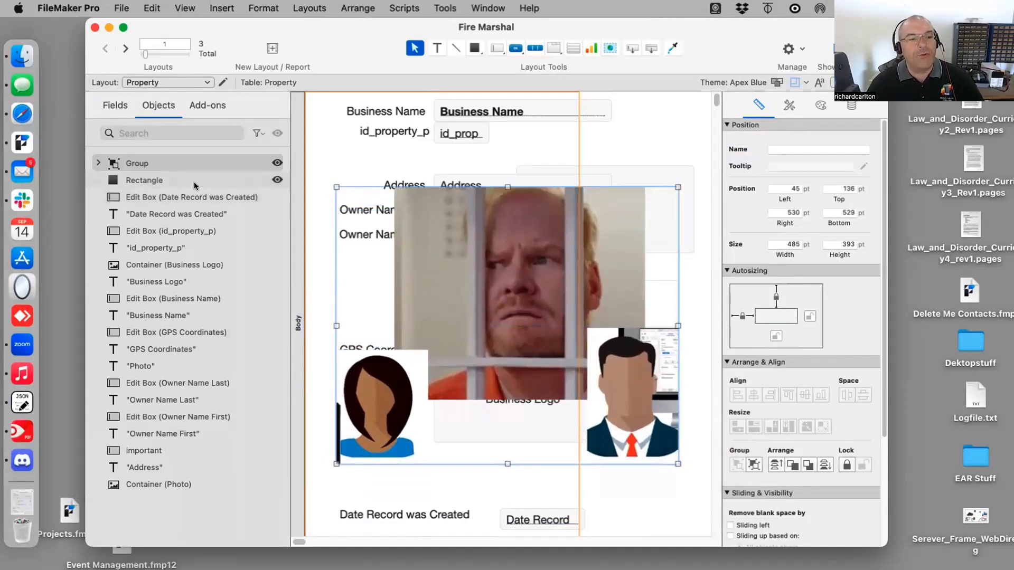
Expand the group in the object list, move it directly below the "Business Name" text, and hide and show it.
{"action": "left_click", "coordinate": [99, 162]}
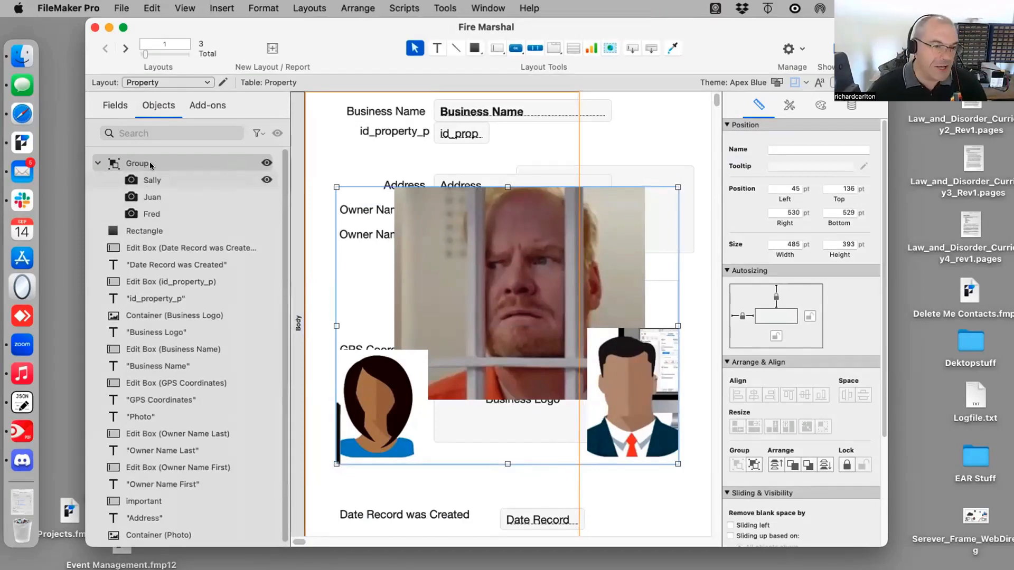
{"action": "left_click_drag", "start_coordinate": [132, 162], "coordinate": [119, 372]}
{"action": "left_click", "coordinate": [265, 313]}
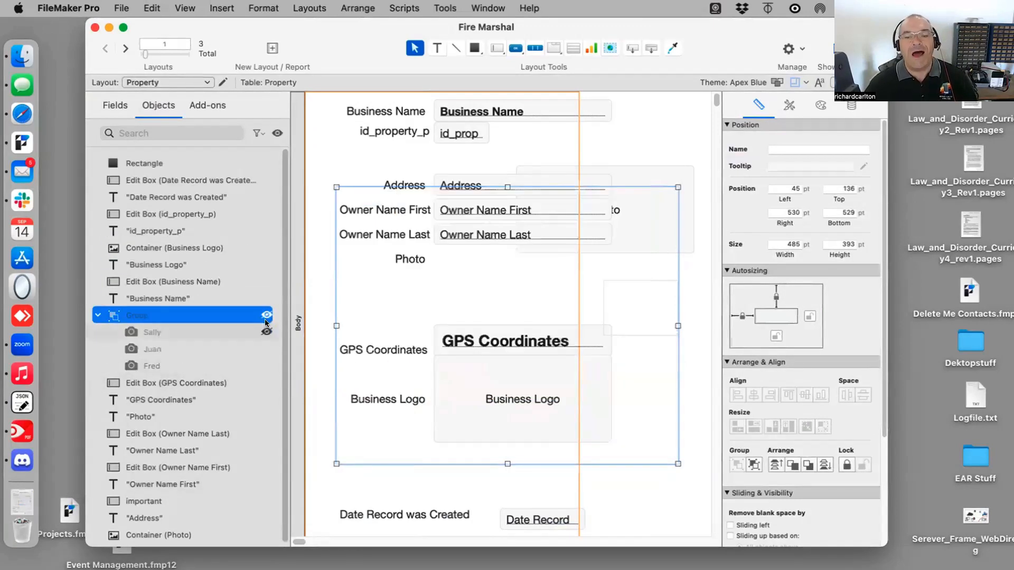
{"action": "left_click", "coordinate": [265, 317]}
Name the group of three graphics "People who do Crime!" and deselect it.
{"action": "right_click", "coordinate": [141, 315]}
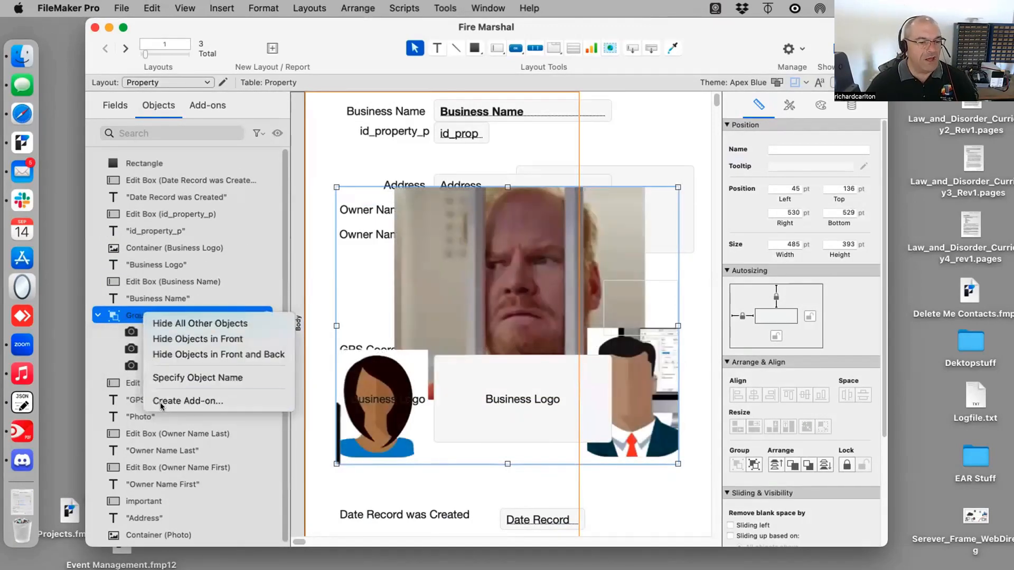
{"action": "left_click", "coordinate": [162, 377]}
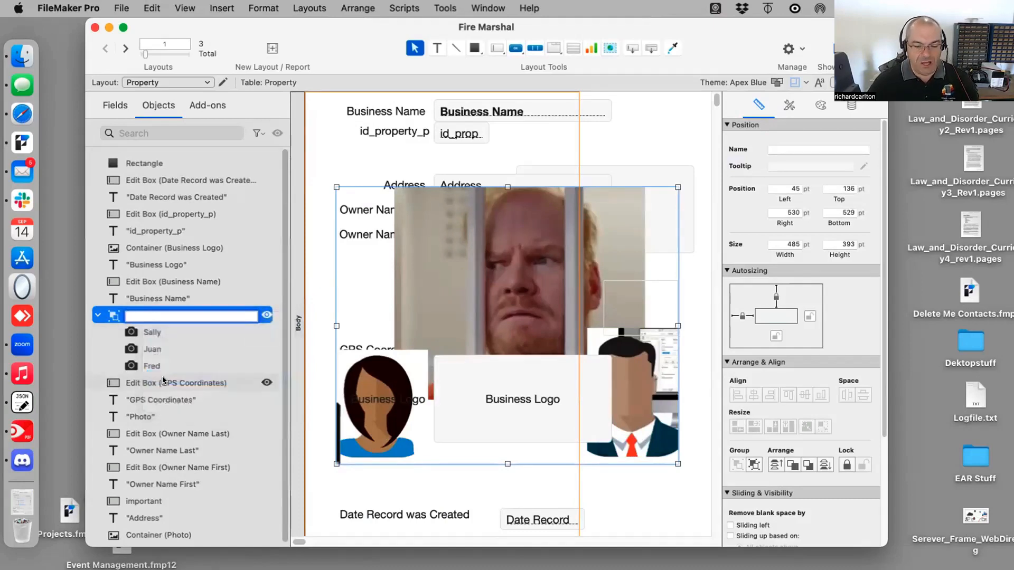
{"action": "type", "text": "People who do Crime!"}
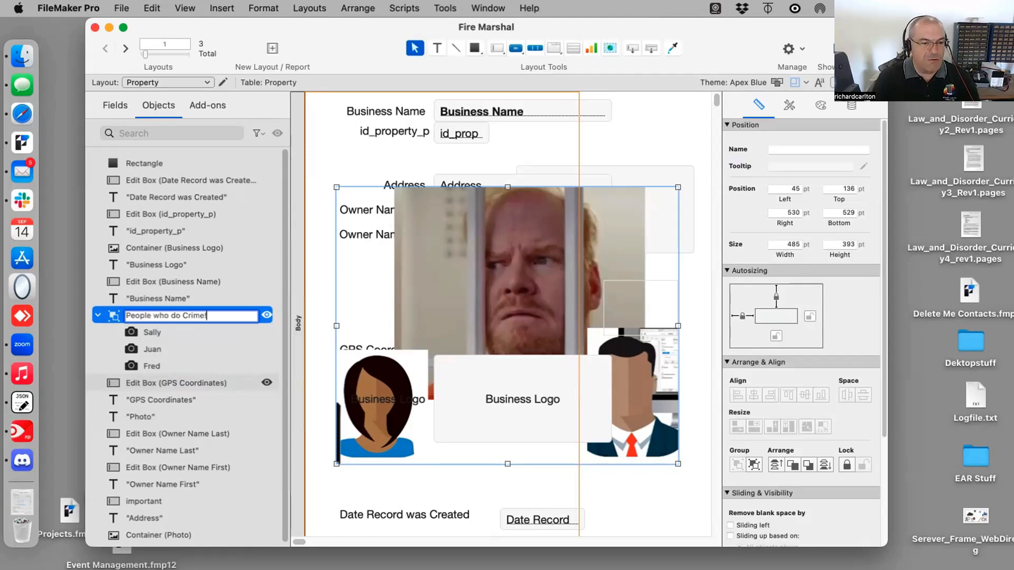
{"action": "key", "text": "Return"}
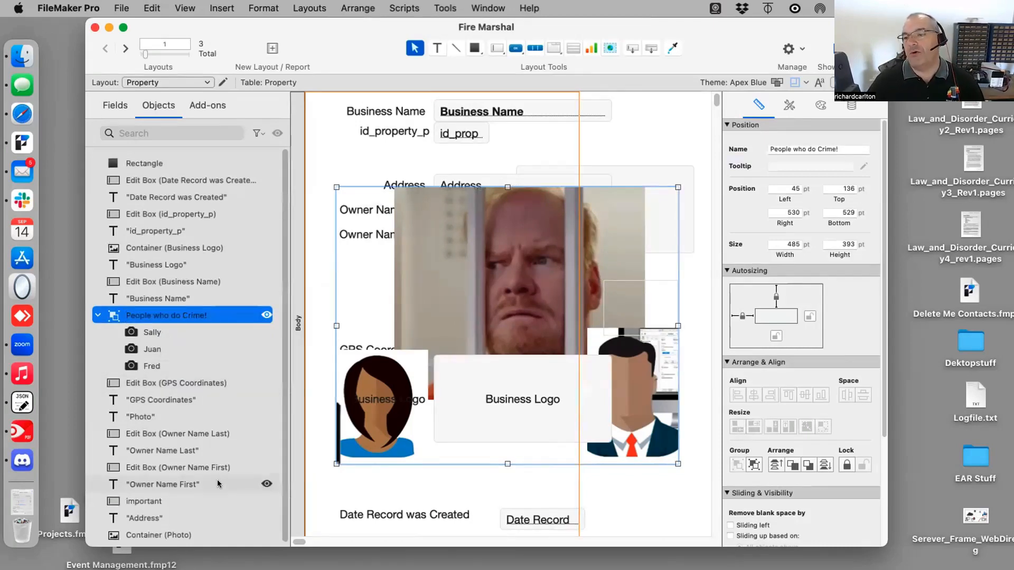
{"action": "left_click", "coordinate": [849, 149]}
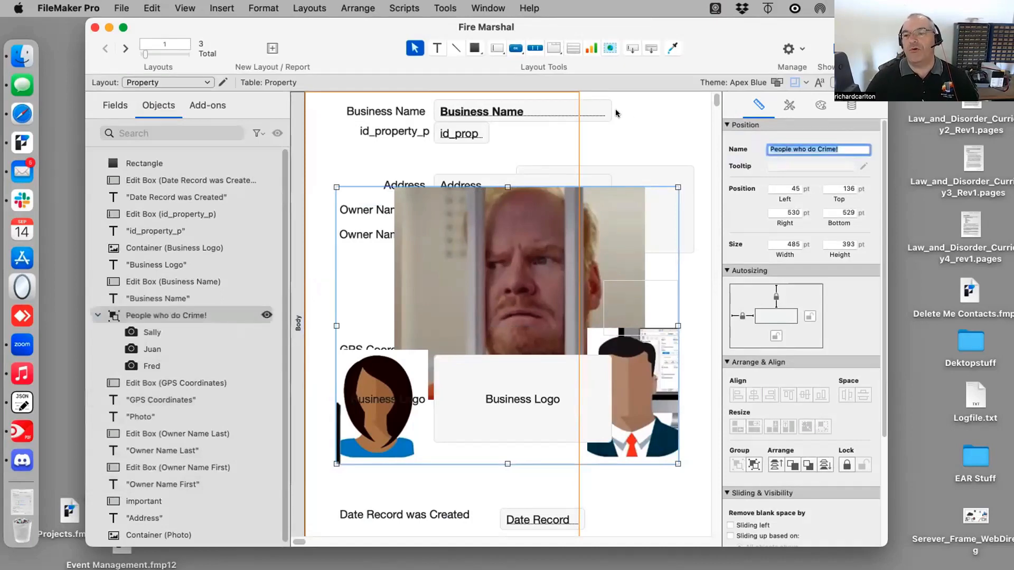
{"action": "left_click", "coordinate": [629, 508]}
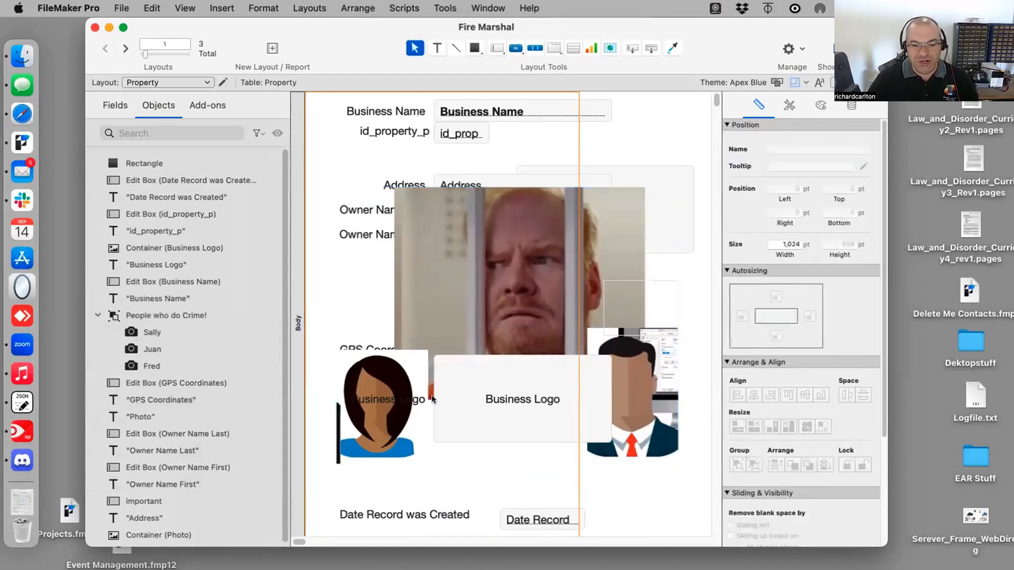
Move the Business Logo label to about 110 pt from the left, and resize the group to about 418 by 357 pt.
{"action": "left_click_drag", "start_coordinate": [392, 399], "coordinate": [428, 400]}
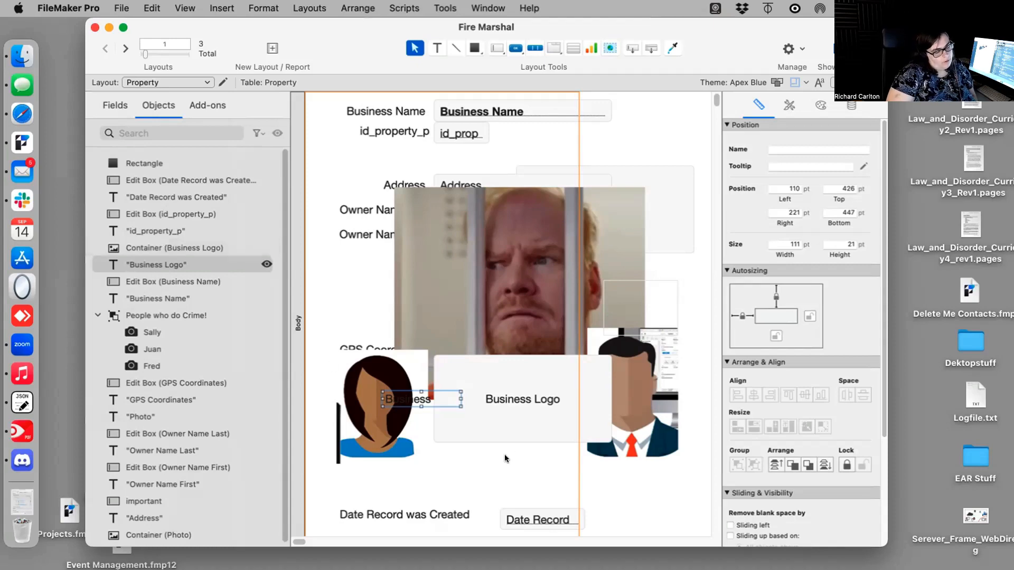
{"action": "left_click", "coordinate": [545, 202]}
{"action": "left_click_drag", "start_coordinate": [678, 187], "coordinate": [604, 254]}
{"action": "left_click_drag", "start_coordinate": [628, 212], "coordinate": [630, 212]}
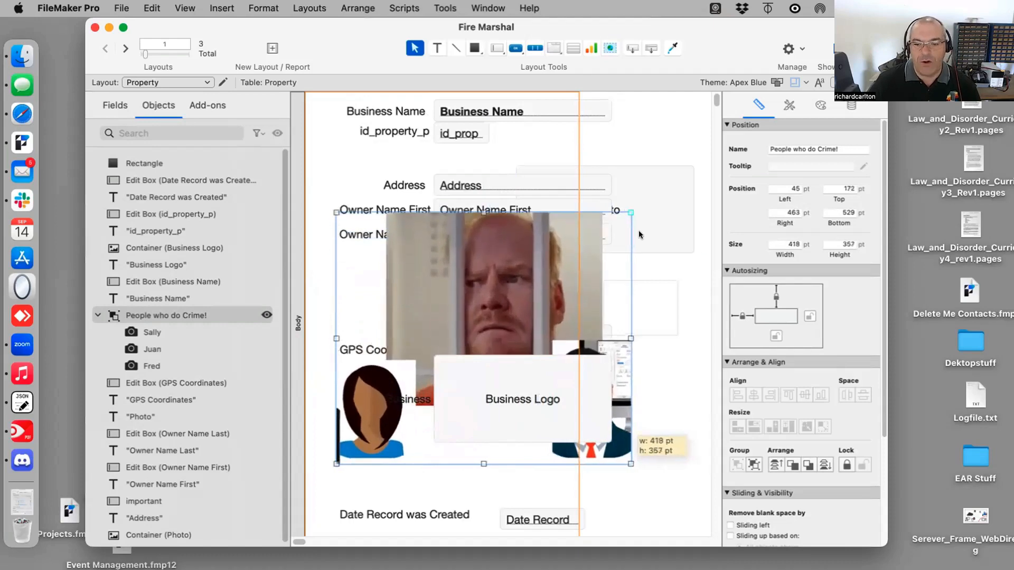
Select the Fred graphic inside the People who do Crime! group and move it up behind the id_property_p field.
{"action": "left_click", "coordinate": [689, 456]}
{"action": "left_click", "coordinate": [613, 358]}
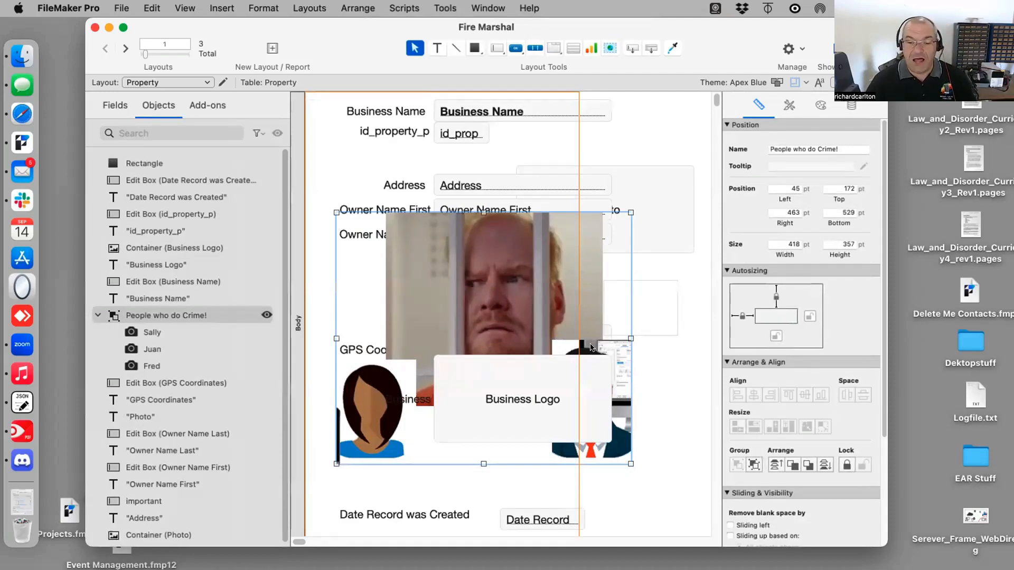
{"action": "left_click", "coordinate": [590, 345]}
{"action": "left_click", "coordinate": [678, 348]}
{"action": "left_click", "coordinate": [575, 321]}
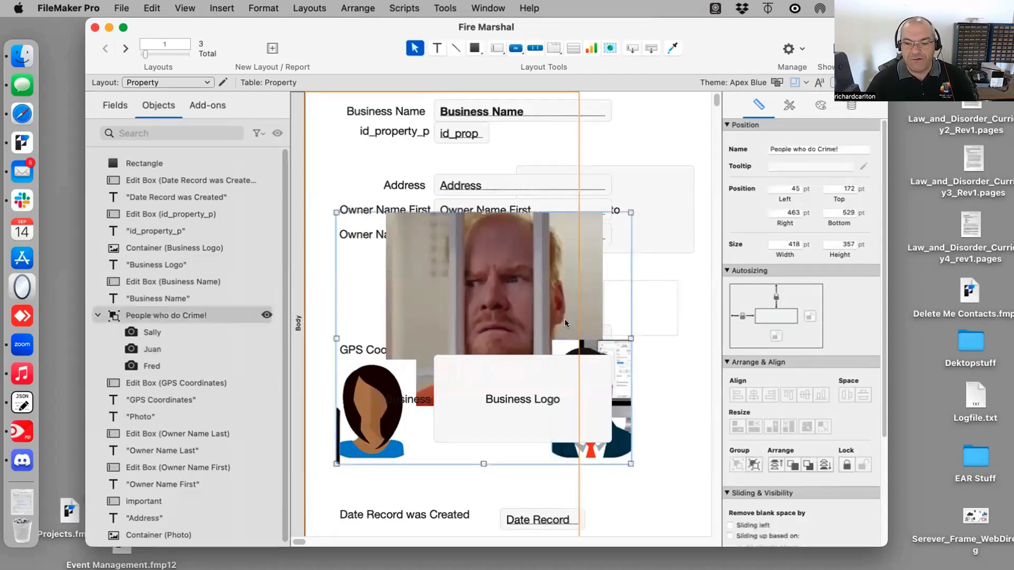
{"action": "left_click", "coordinate": [645, 352]}
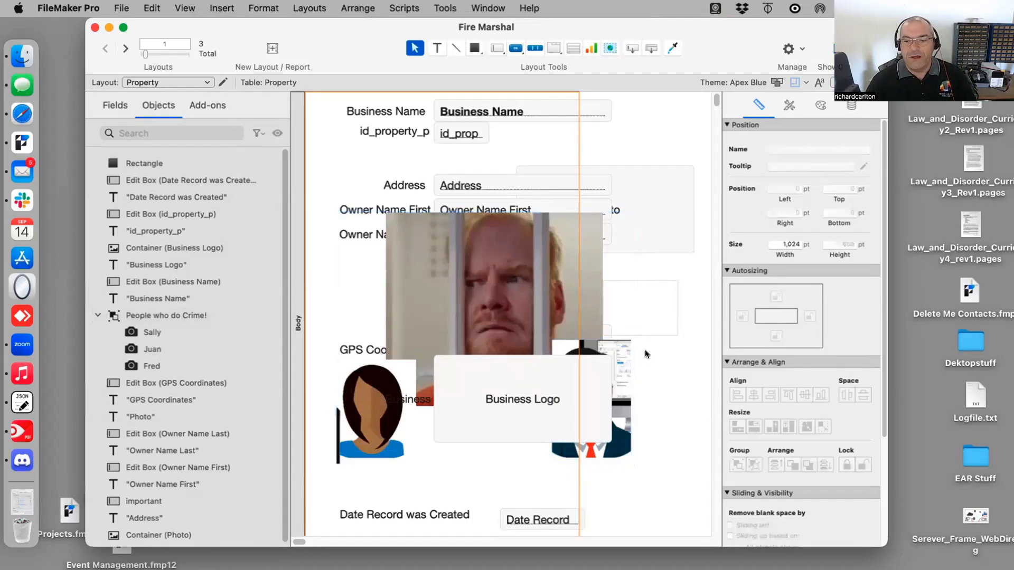
{"action": "double_click", "coordinate": [569, 331]}
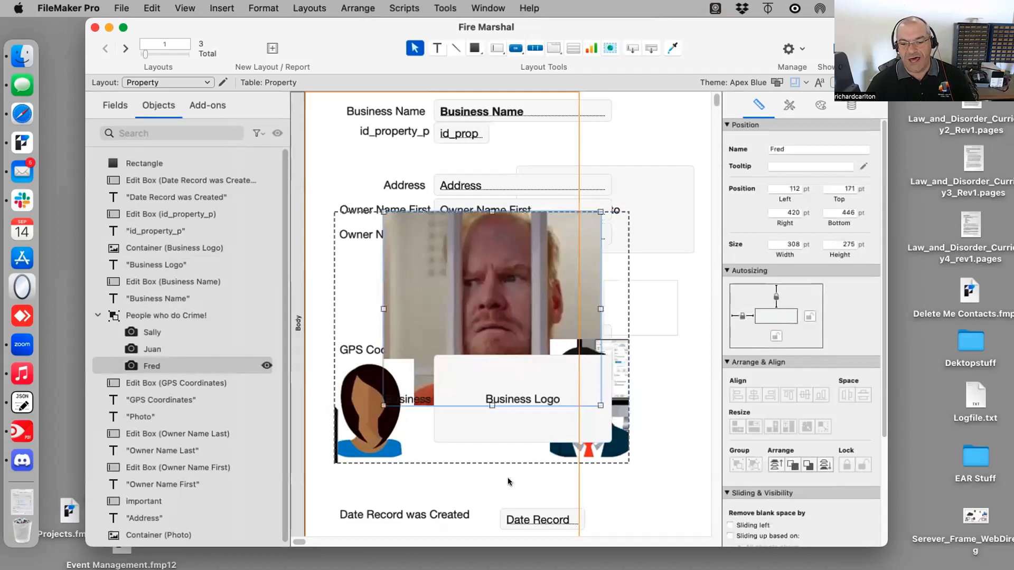
{"action": "left_click_drag", "start_coordinate": [466, 280], "coordinate": [477, 189]}
Inside the group, move Juan to about 441 pt from the left and 433 pt from the top, and Sally left and down below the GPS Coordinates label.
{"action": "left_click", "coordinate": [355, 405]}
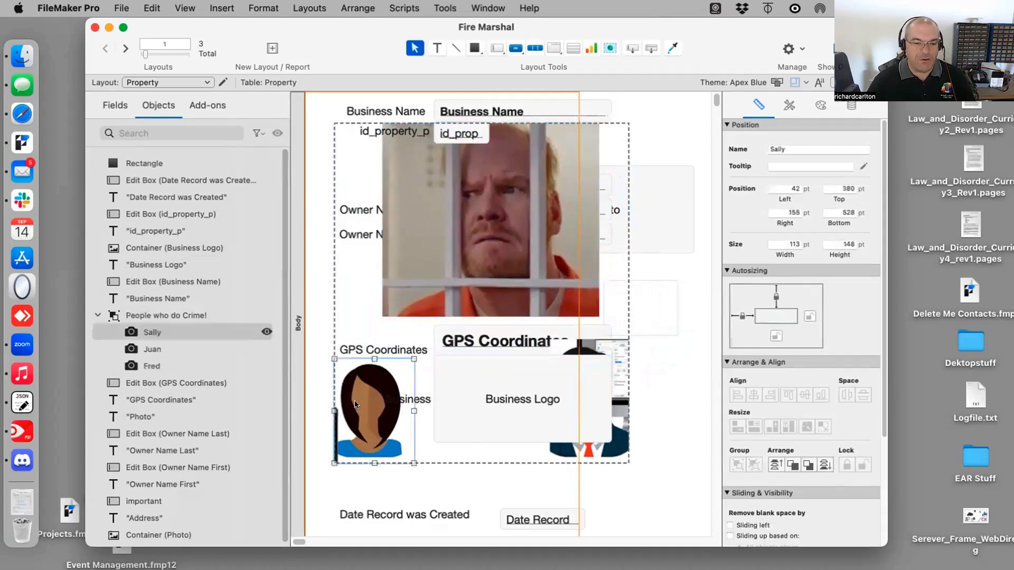
{"action": "left_click_drag", "start_coordinate": [367, 395], "coordinate": [348, 379]}
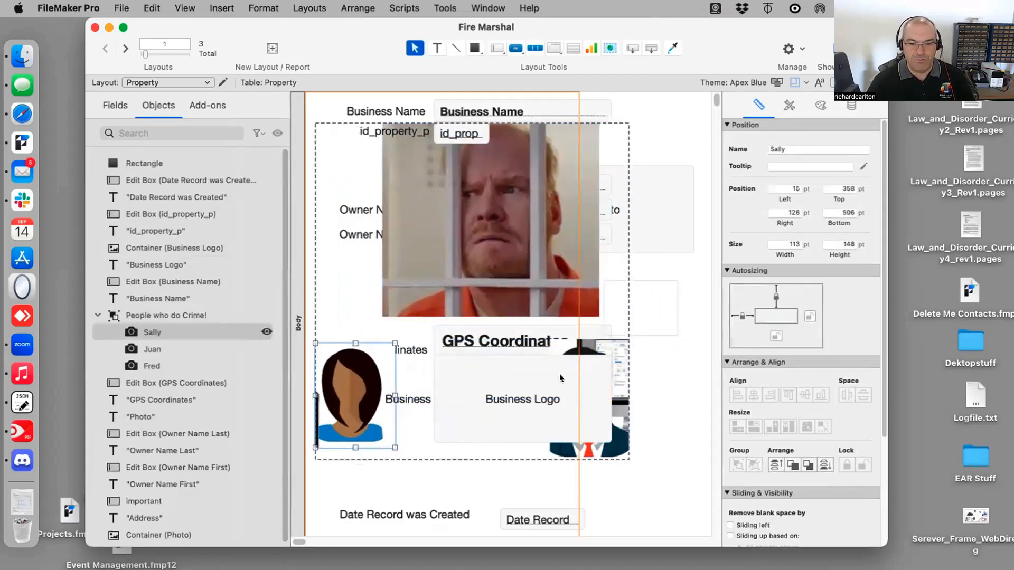
{"action": "left_click_drag", "start_coordinate": [614, 372], "coordinate": [692, 438]}
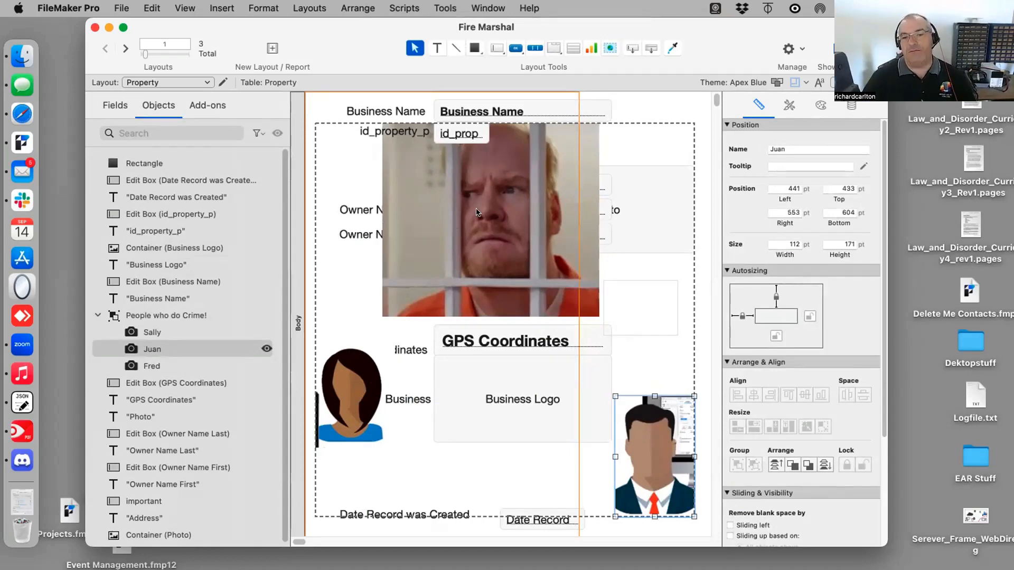
{"action": "left_click_drag", "start_coordinate": [356, 424], "coordinate": [358, 468]}
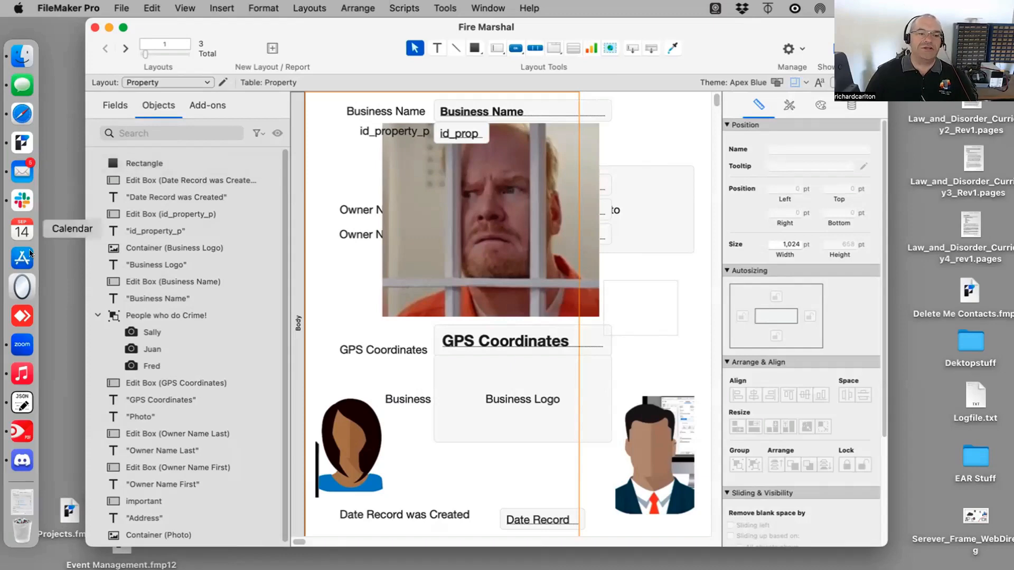
Search the object list for "Fred" and clear the search.
{"action": "left_click", "coordinate": [131, 132]}
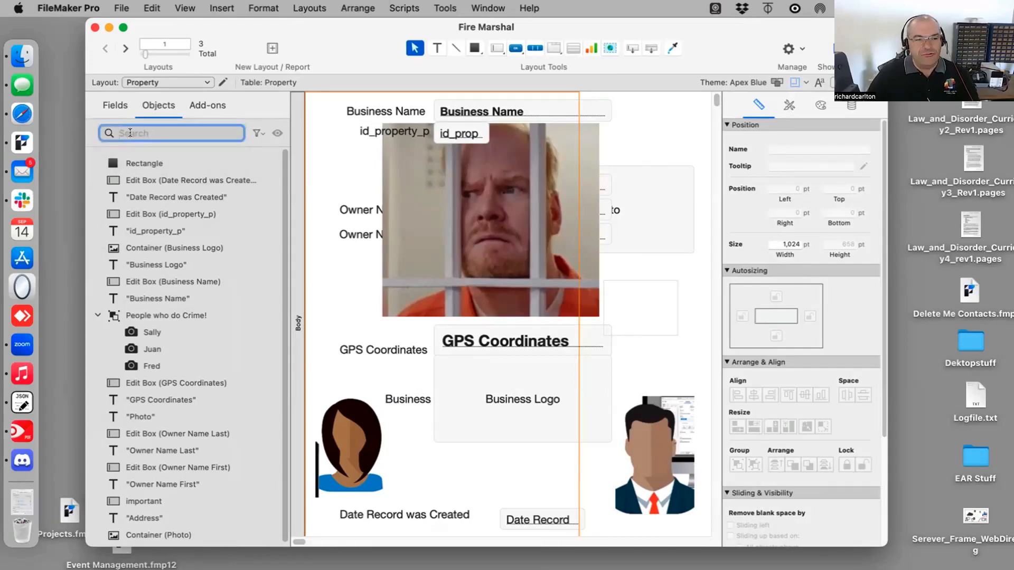
{"action": "type", "text": "Fred"}
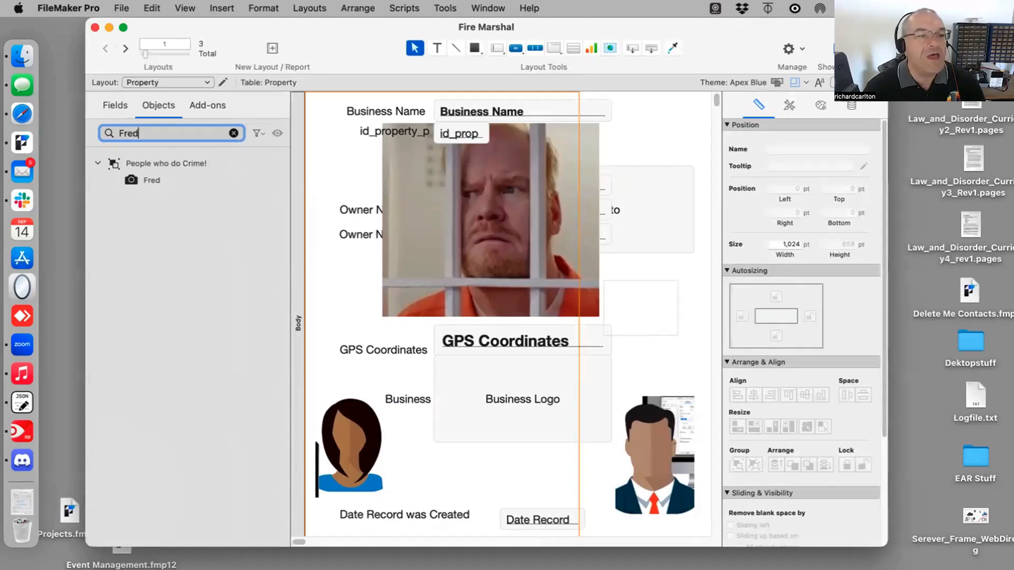
{"action": "key", "text": "BackSpace"}
{"action": "key", "text": "BackSpace"}
{"action": "key", "text": "BackSpace"}
{"action": "key", "text": "BackSpace"}
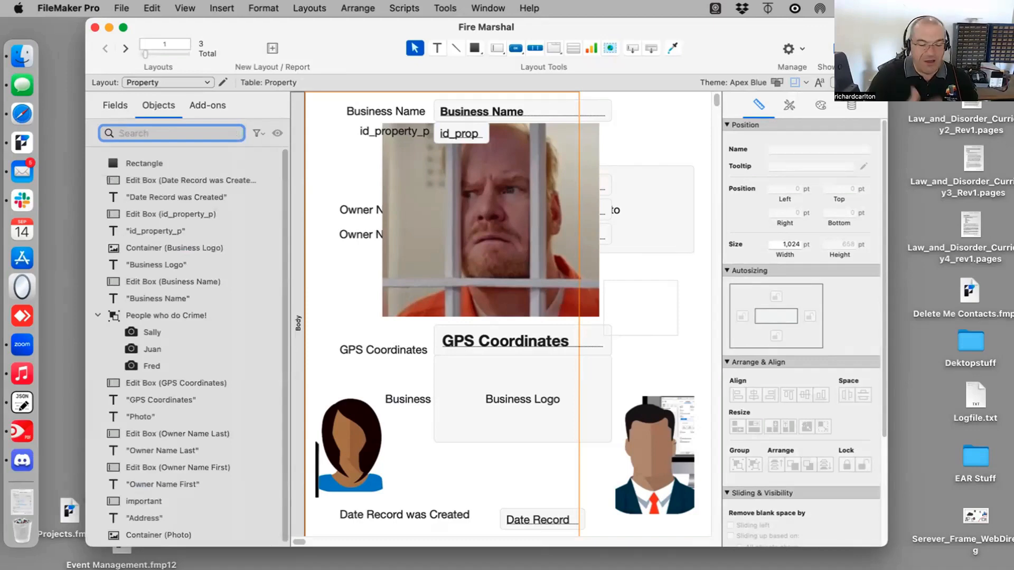
Show the data settings of the GPS Coordinates edit box and review its source field in the Specify Field dialog.
{"action": "left_click", "coordinate": [850, 108]}
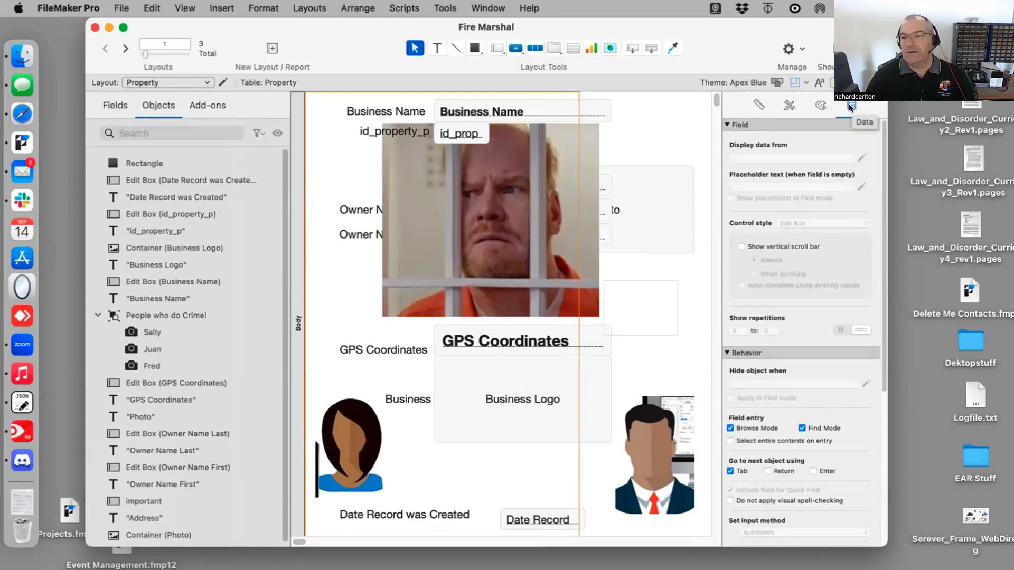
{"action": "left_click_drag", "start_coordinate": [549, 369], "coordinate": [537, 373]}
{"action": "left_click", "coordinate": [465, 340]}
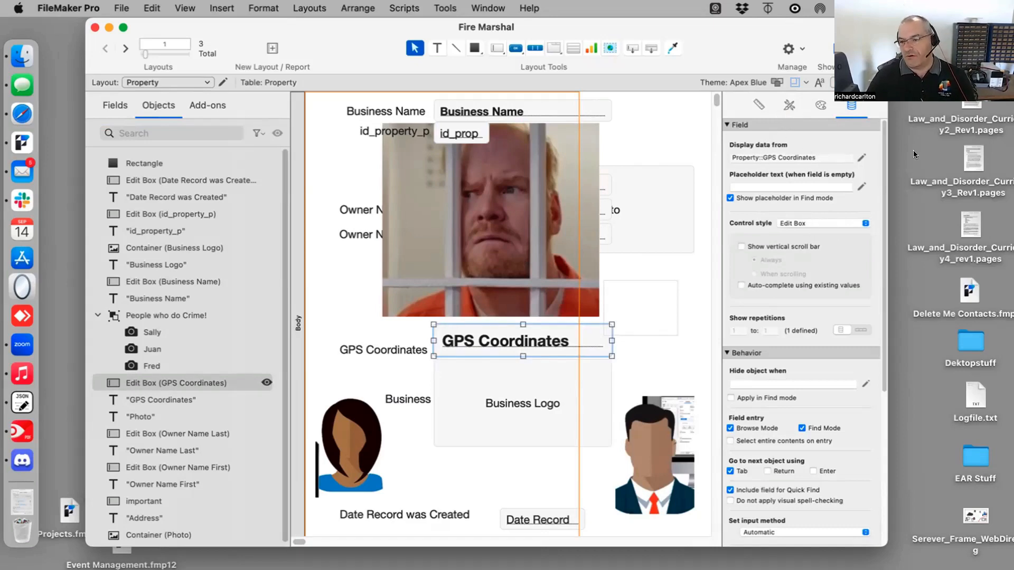
{"action": "left_click", "coordinate": [861, 156]}
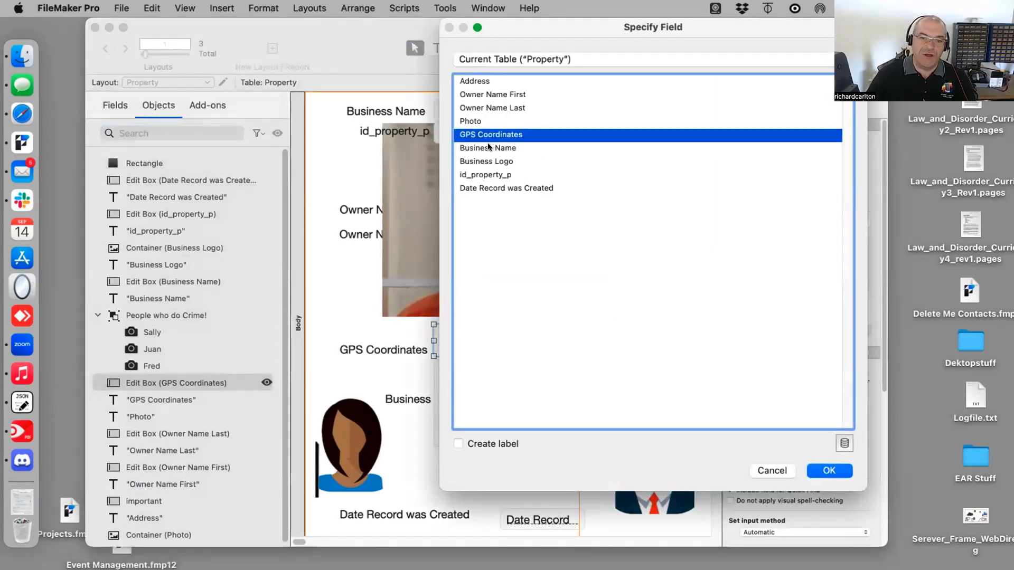
{"action": "key", "text": "Return"}
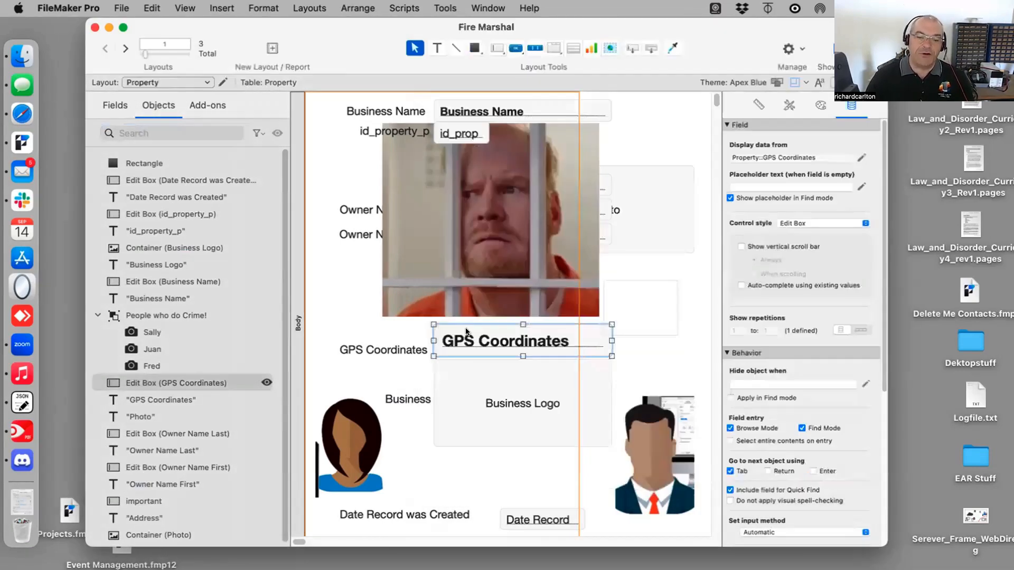
{"action": "double_click", "coordinate": [465, 327]}
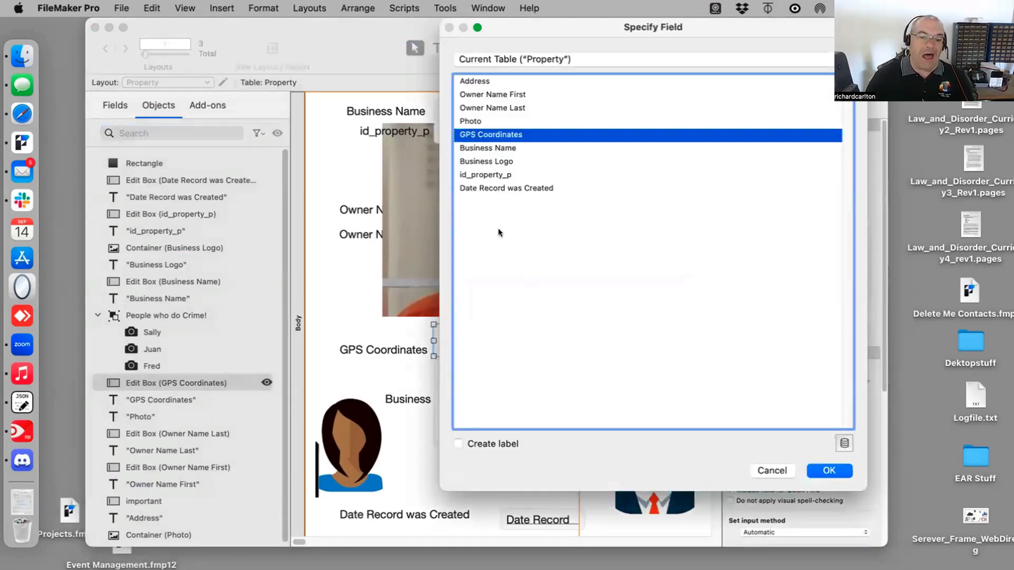
{"action": "key", "text": "Return"}
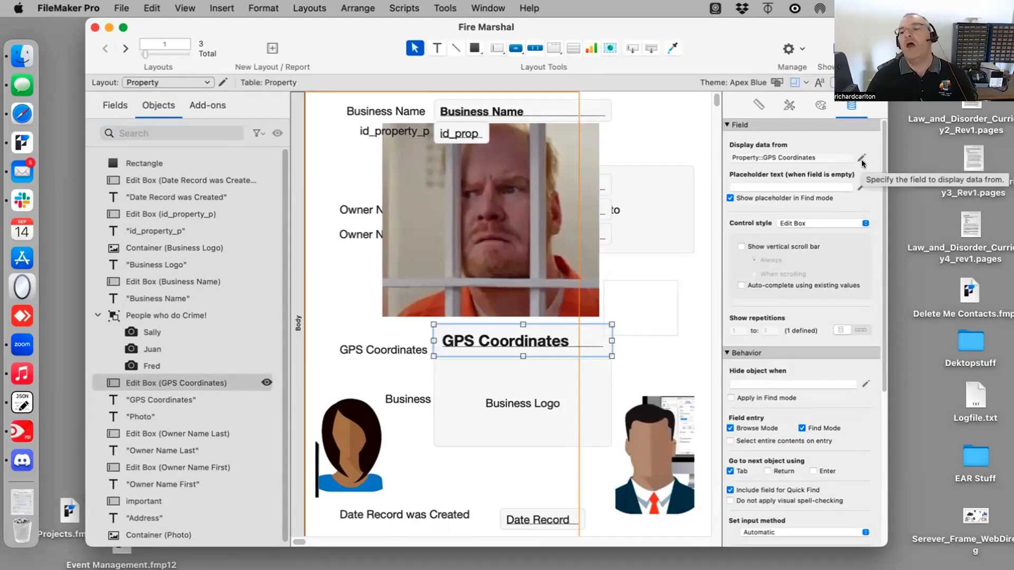
{"action": "double_click", "coordinate": [489, 339]}
{"action": "key", "text": "Escape"}
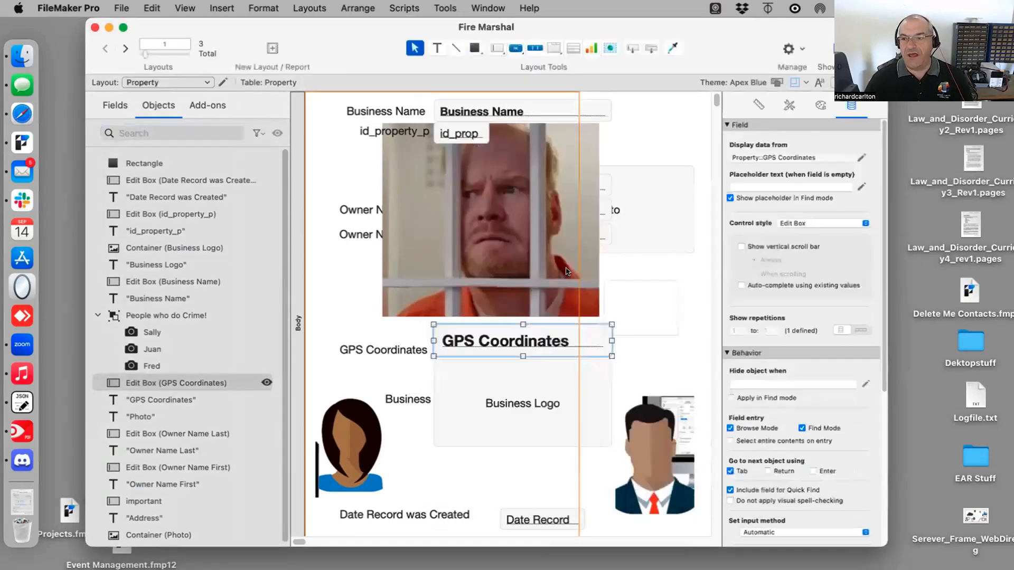
Set the placeholder text of the GPS Coordinates field to "Dude...I am empty".
{"action": "left_click", "coordinate": [760, 185]}
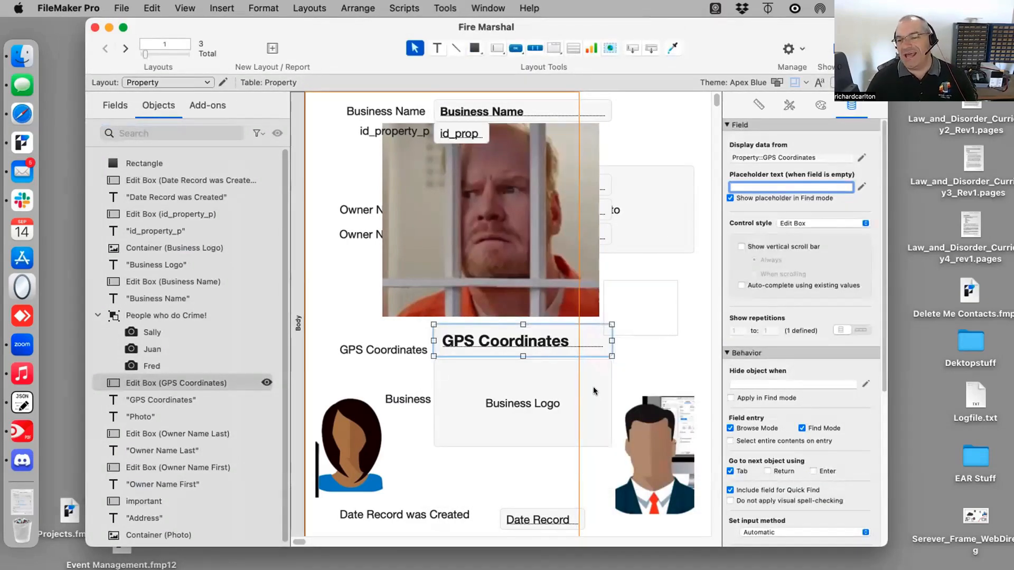
{"action": "type", "text": "Dude...I am empty"}
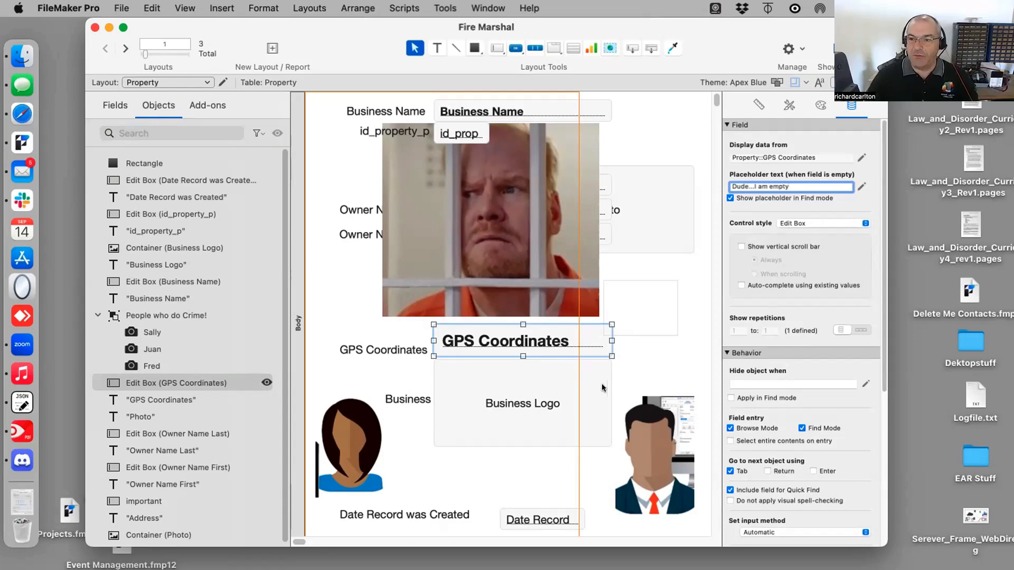
{"action": "key", "text": "Return"}
In Browse mode, enter 445 in the GPS Coordinates field of the Ford Auto Sales record, and return to Layout mode.
{"action": "key", "text": "super+b"}
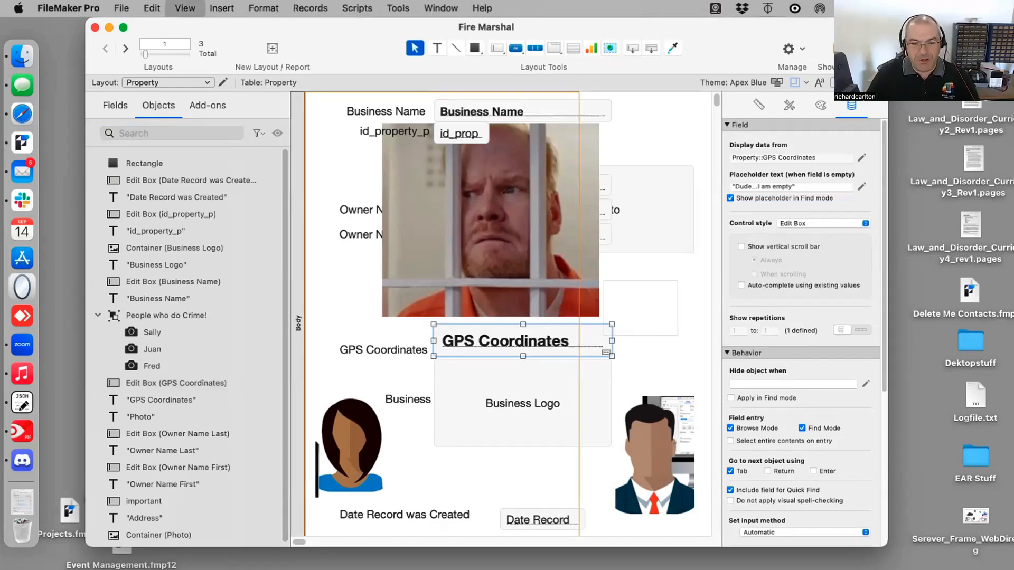
{"action": "left_click", "coordinate": [493, 336]}
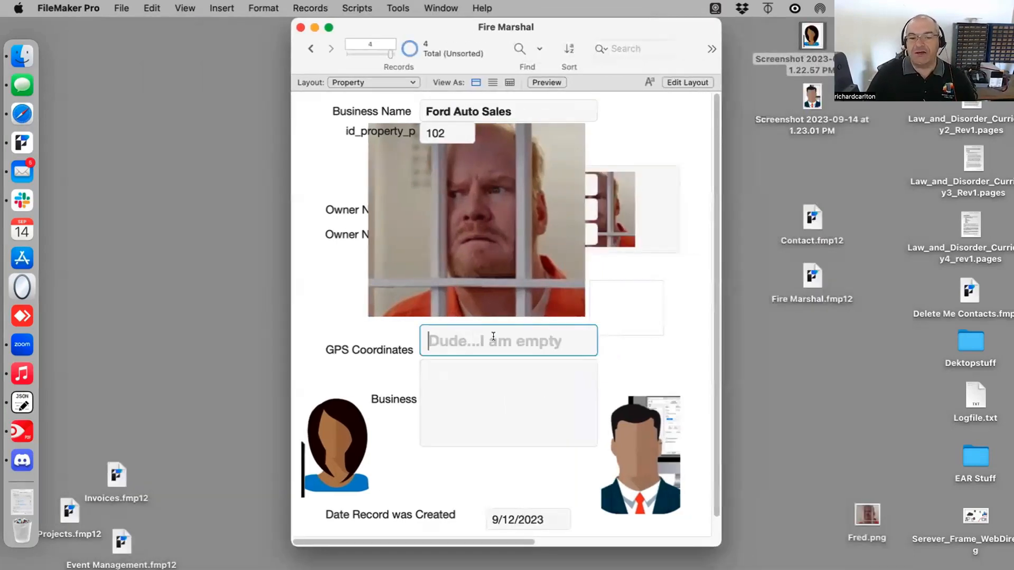
{"action": "type", "text": "445"}
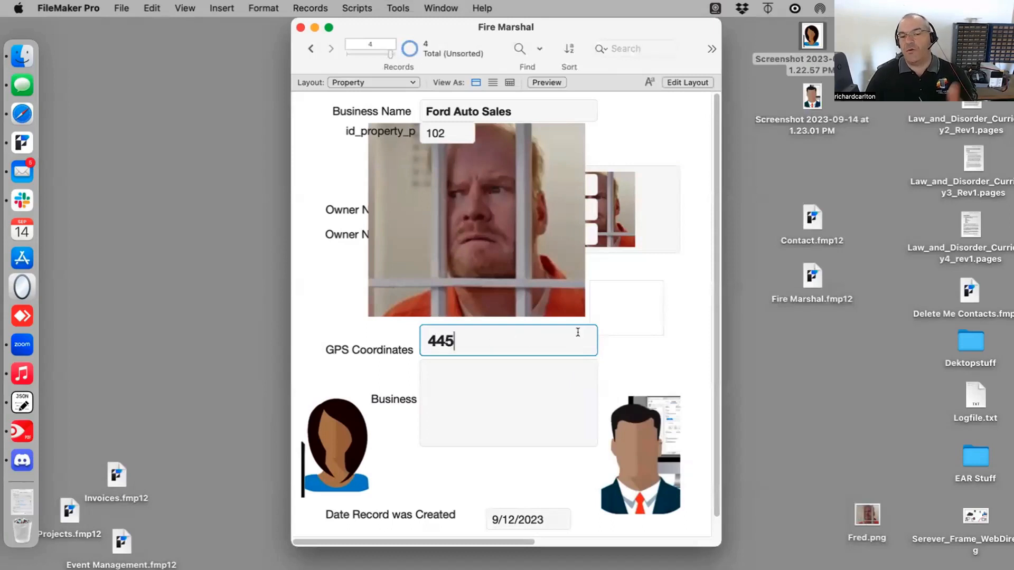
{"action": "left_click", "coordinate": [621, 361]}
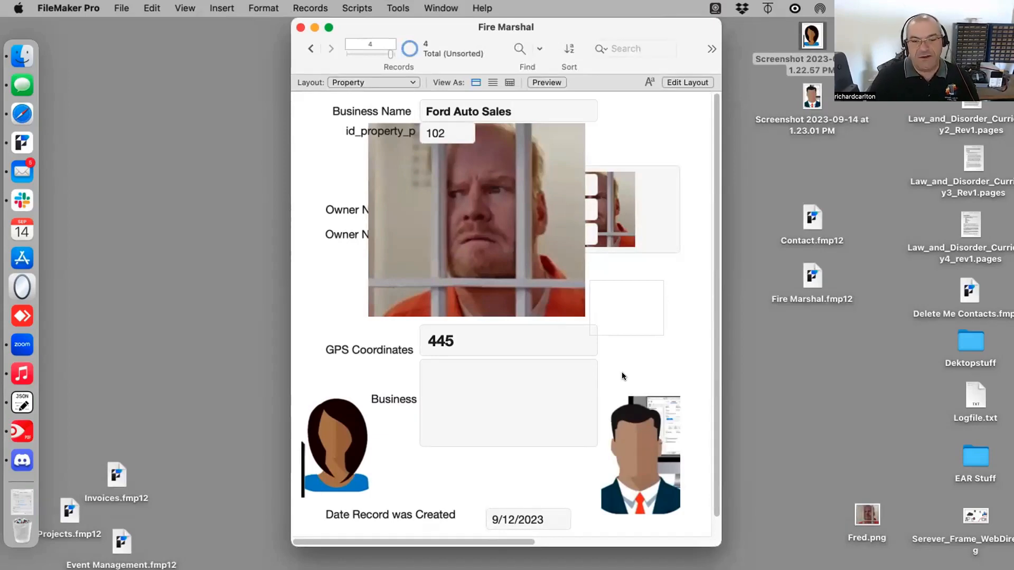
{"action": "key", "text": "super+l"}
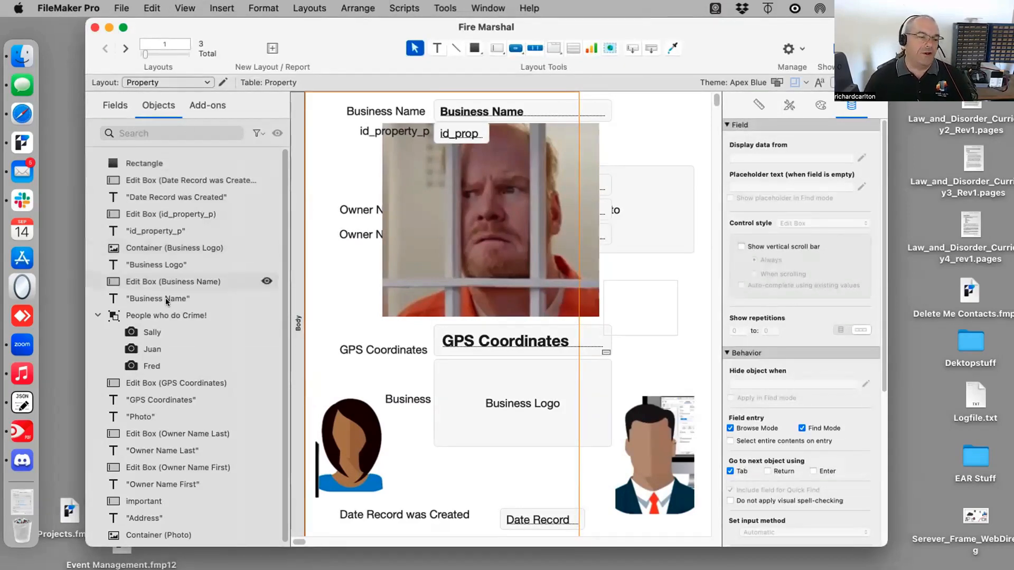
Switch to Discord, read the latest messages in the livestream-text-discussion channel, and return to the Fire Marshal layout.
{"action": "left_click", "coordinate": [27, 465]}
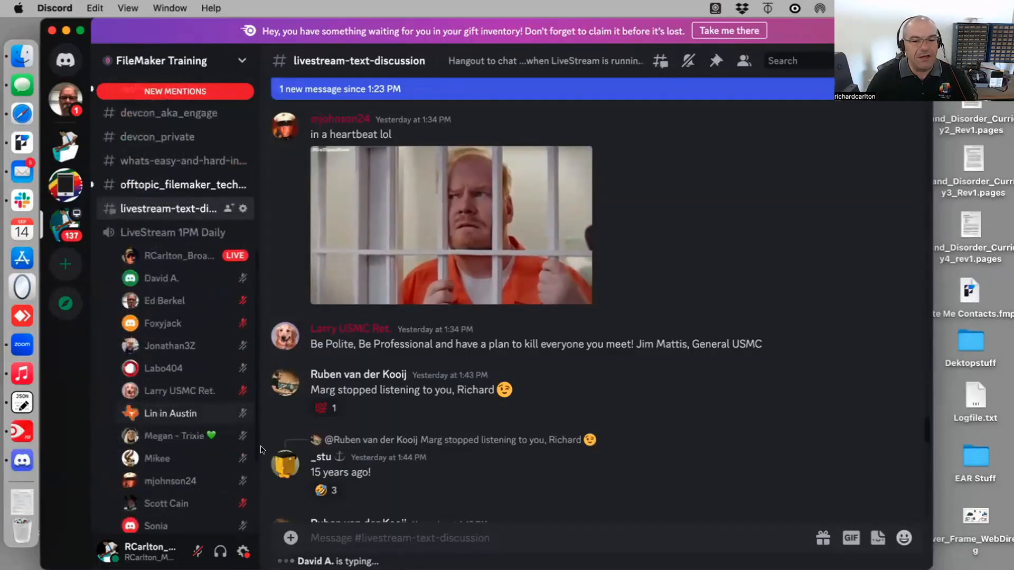
{"action": "scroll", "coordinate": [481, 480], "scroll_direction": "down", "scroll_amount": 15}
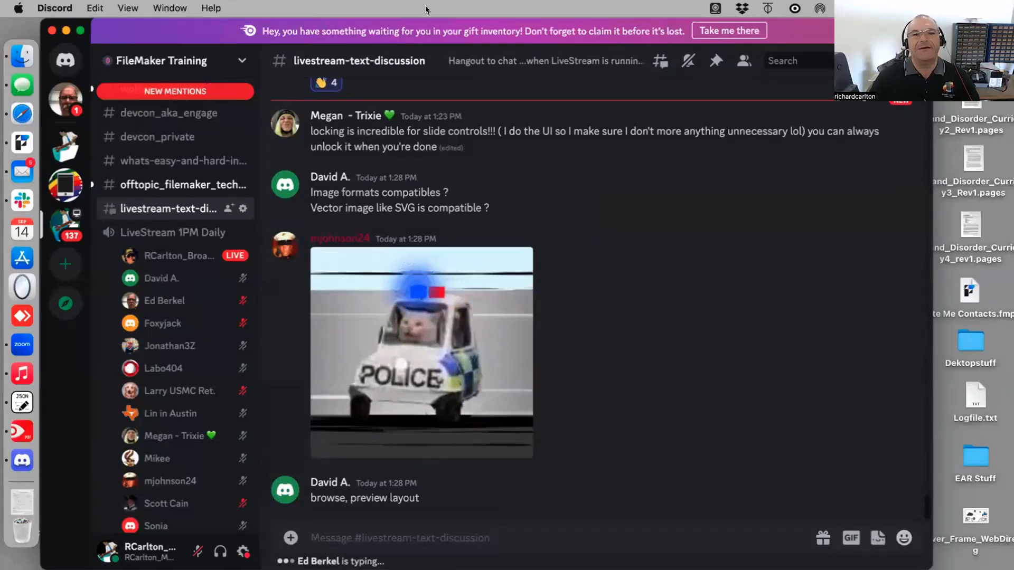
{"action": "left_click_drag", "start_coordinate": [792, 32], "coordinate": [791, 568]}
{"action": "left_click", "coordinate": [671, 308]}
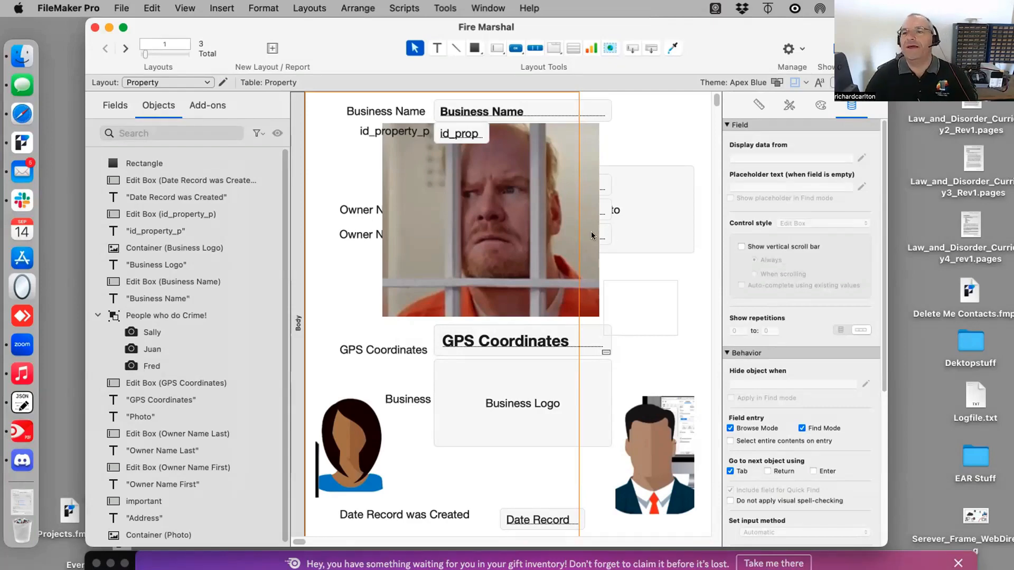
Open the Dropbox folder in Finder and look through it for the Full Scale Aviation folder's contents.
{"action": "left_click", "coordinate": [741, 8]}
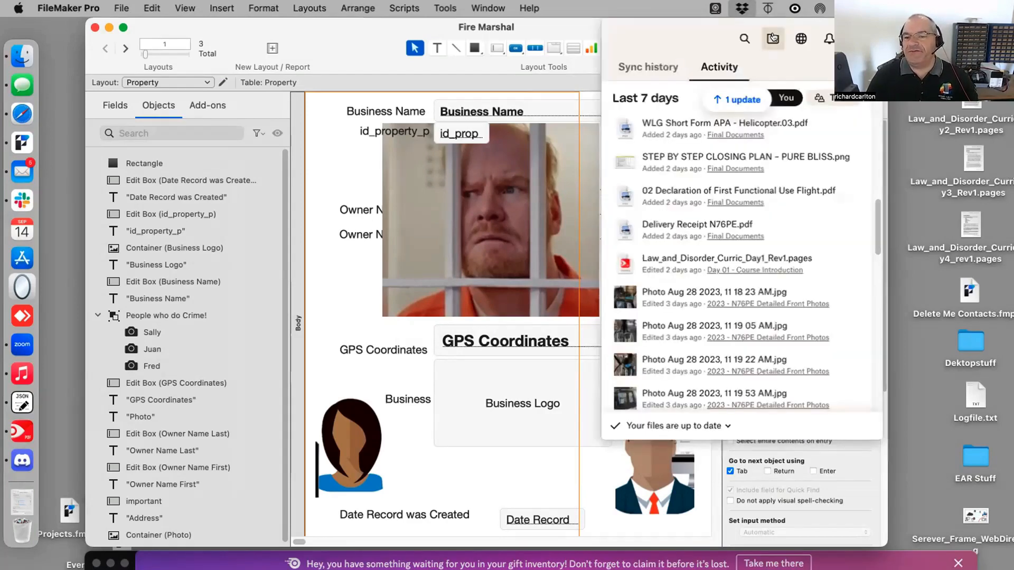
{"action": "left_click", "coordinate": [772, 38]}
{"action": "scroll", "coordinate": [468, 293], "scroll_direction": "down", "scroll_amount": 15}
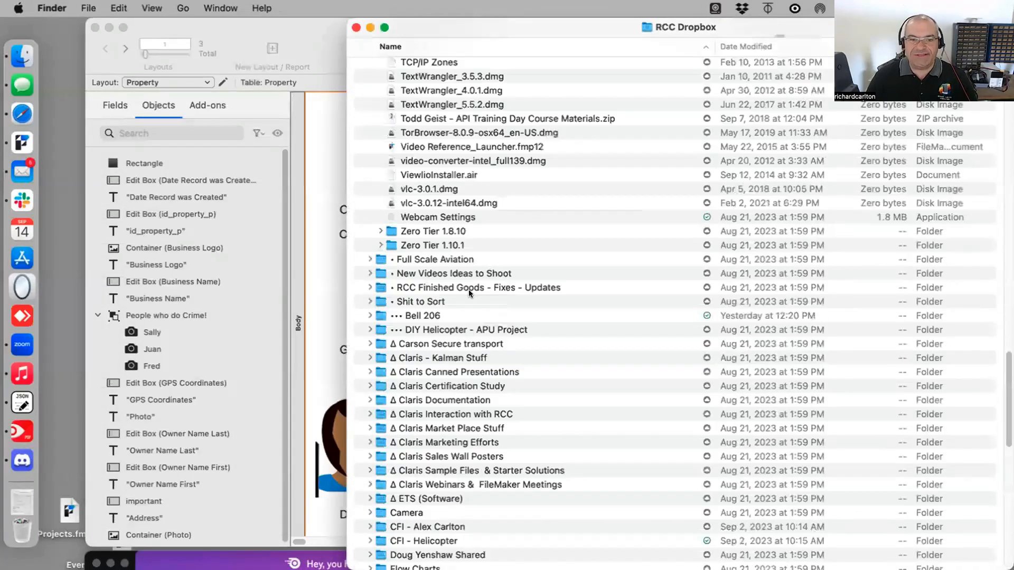
{"action": "scroll", "coordinate": [453, 440], "scroll_direction": "down", "scroll_amount": 15}
{"action": "scroll", "coordinate": [454, 443], "scroll_direction": "up", "scroll_amount": 4}
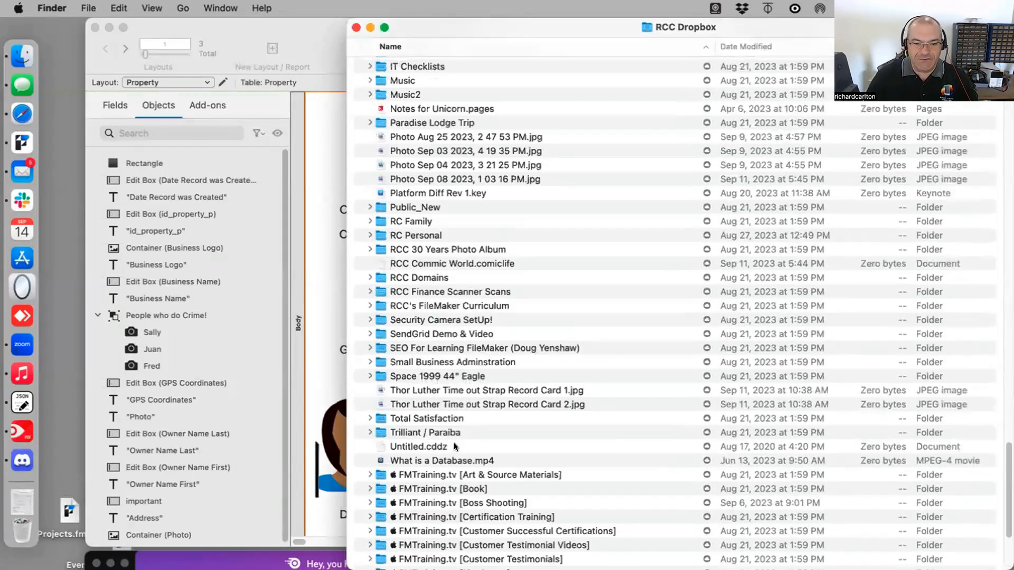
{"action": "scroll", "coordinate": [454, 443], "scroll_direction": "up", "scroll_amount": 3}
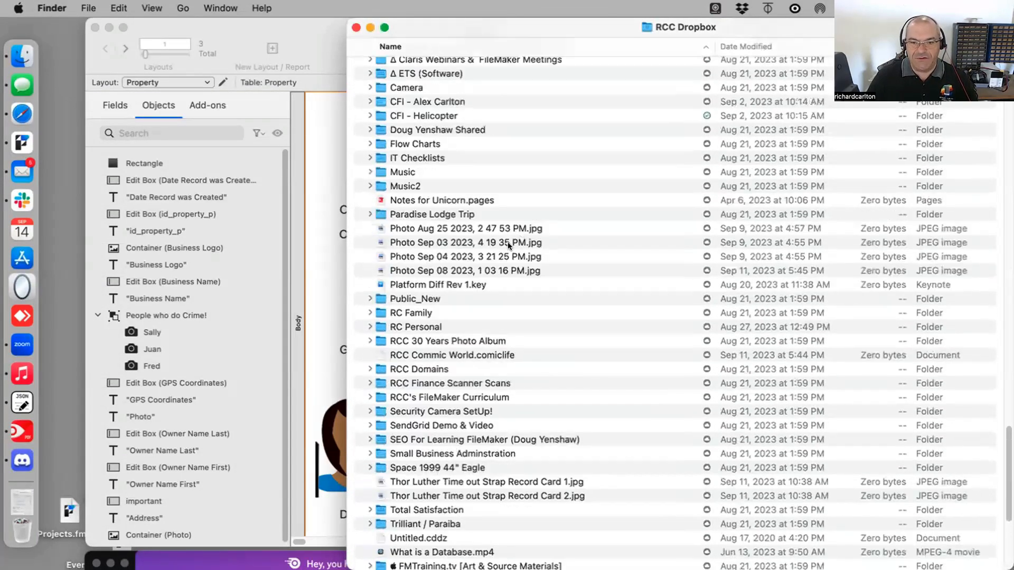
{"action": "scroll", "coordinate": [459, 244], "scroll_direction": "up", "scroll_amount": 10}
{"action": "scroll", "coordinate": [471, 265], "scroll_direction": "up", "scroll_amount": 8}
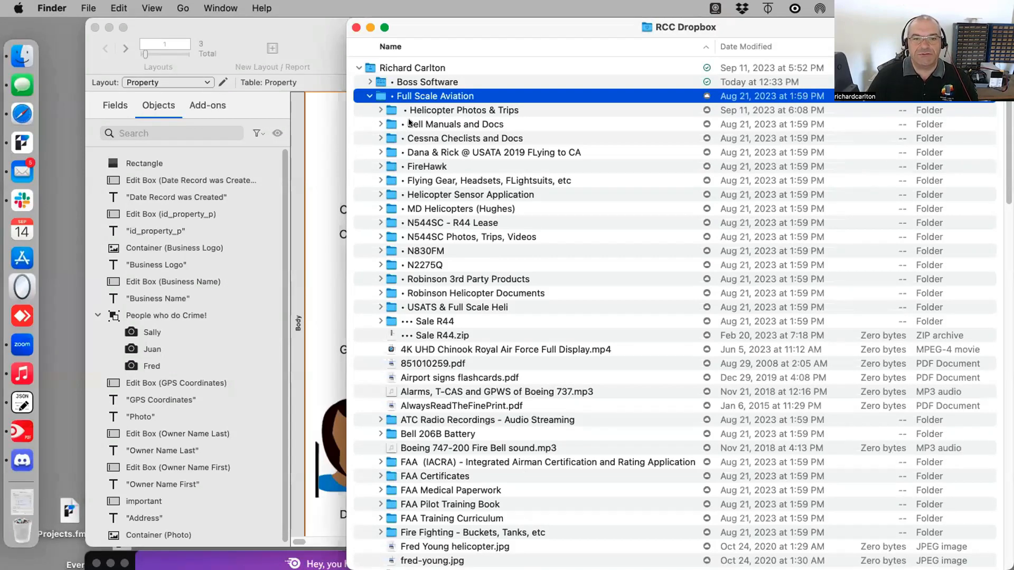
Browse the Helicopter Photos & Trips folder and expand the September 2023 flight to SCK folder to view its contents.
{"action": "left_click", "coordinate": [377, 110]}
{"action": "left_click", "coordinate": [377, 110]}
{"action": "scroll", "coordinate": [442, 394], "scroll_direction": "down", "scroll_amount": 15}
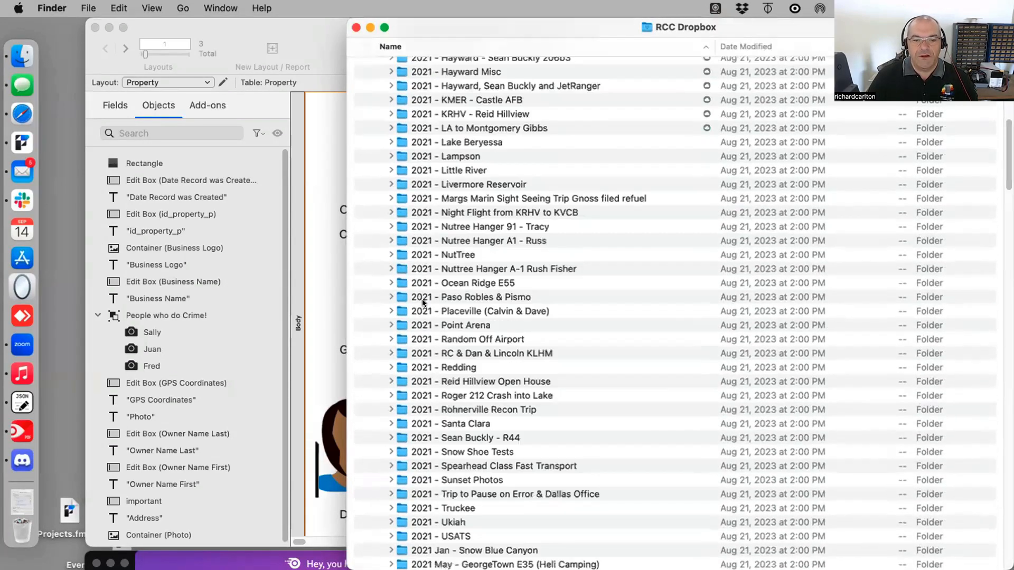
{"action": "scroll", "coordinate": [443, 394], "scroll_direction": "down", "scroll_amount": 5}
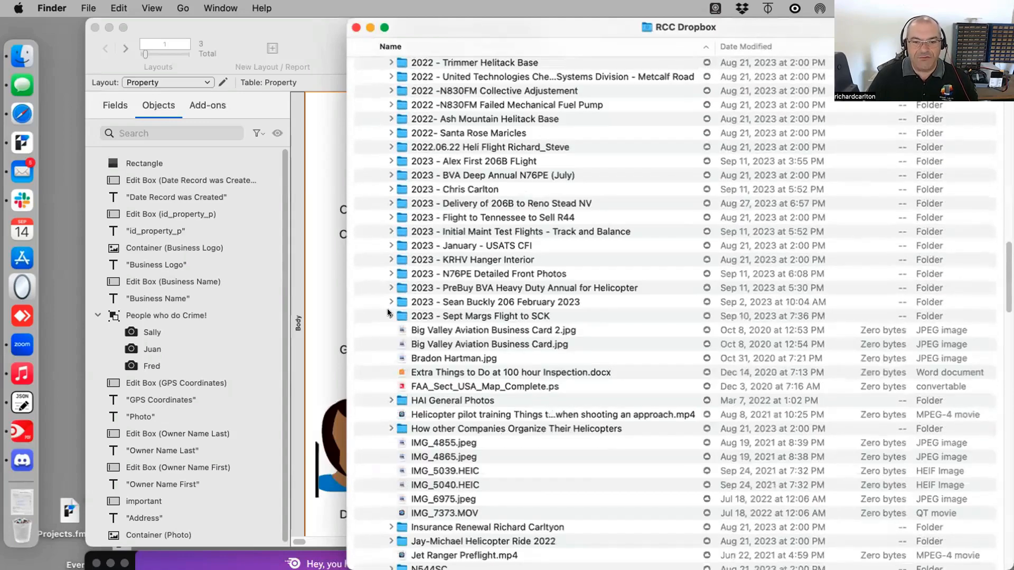
{"action": "left_click", "coordinate": [390, 312]}
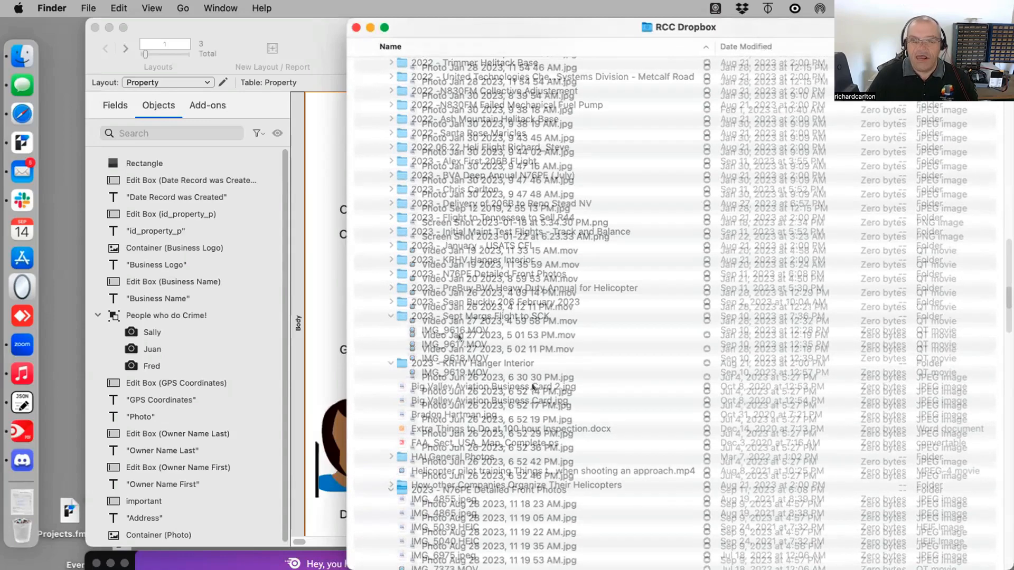
{"action": "left_click", "coordinate": [601, 373]}
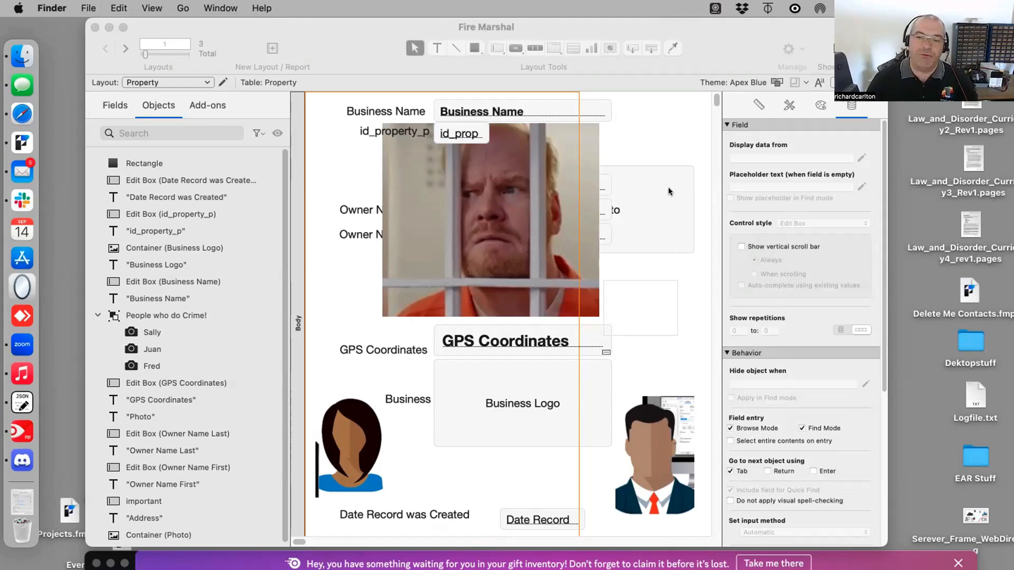
Switch to Discord, highlight the chat question about compatible image formats and SVG, and return to the Fire Marshal layout.
{"action": "left_click_drag", "start_coordinate": [694, 27], "coordinate": [703, 7]}
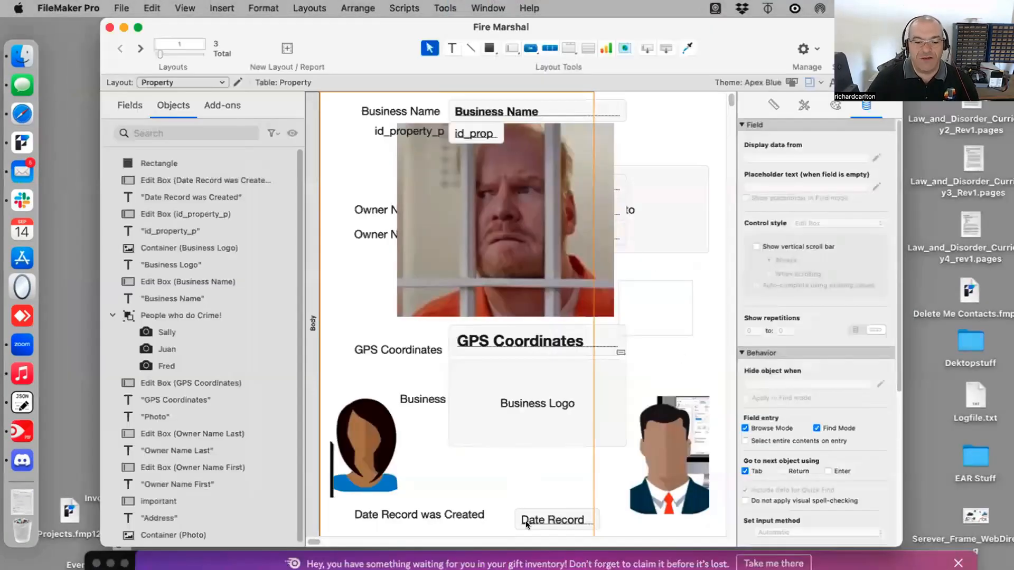
{"action": "left_click_drag", "start_coordinate": [205, 562], "coordinate": [182, 7]}
{"action": "scroll", "coordinate": [425, 324], "scroll_direction": "up", "scroll_amount": 3}
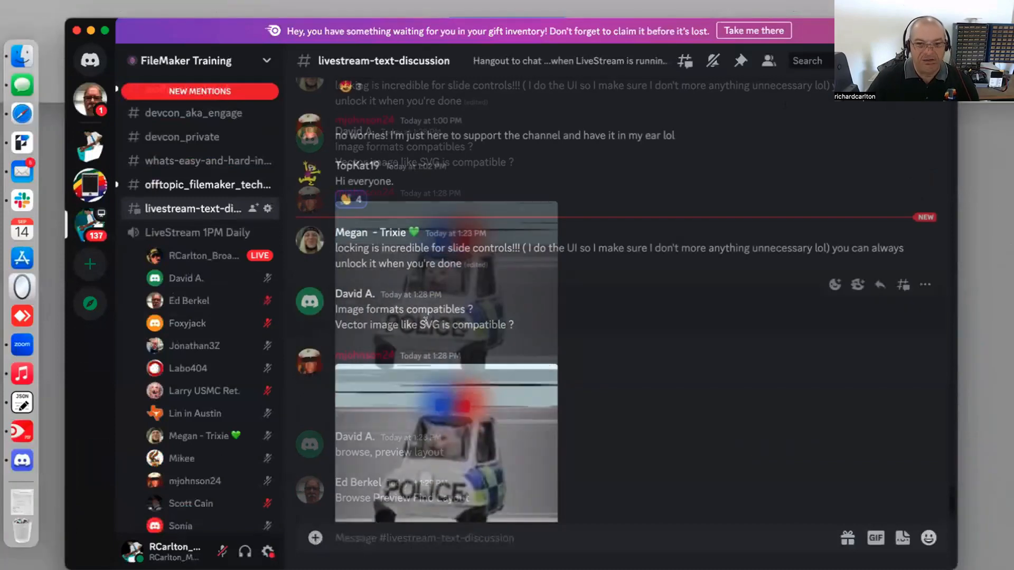
{"action": "left_click_drag", "start_coordinate": [515, 325], "coordinate": [338, 309]}
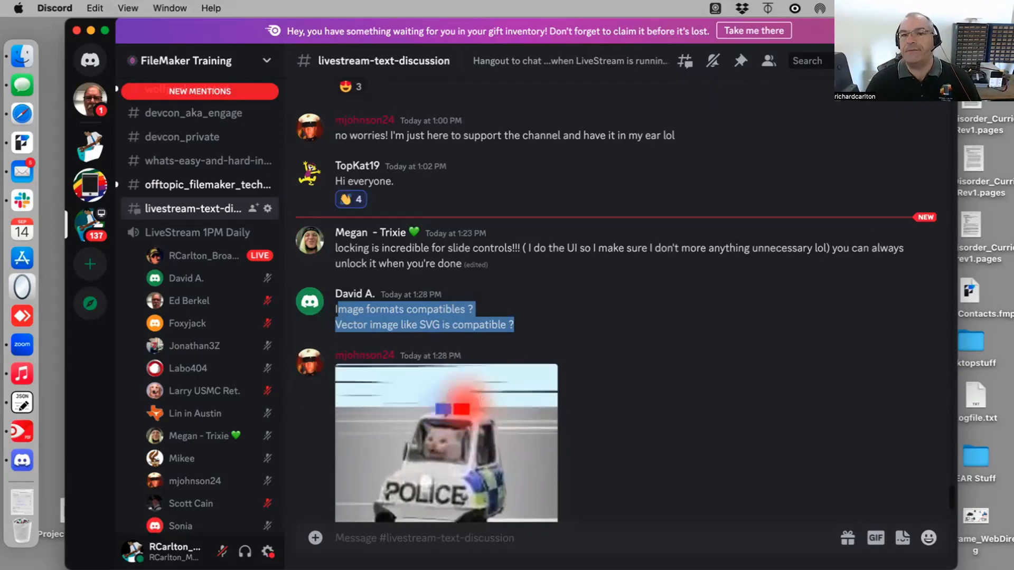
{"action": "left_click_drag", "start_coordinate": [608, 27], "coordinate": [598, 559]}
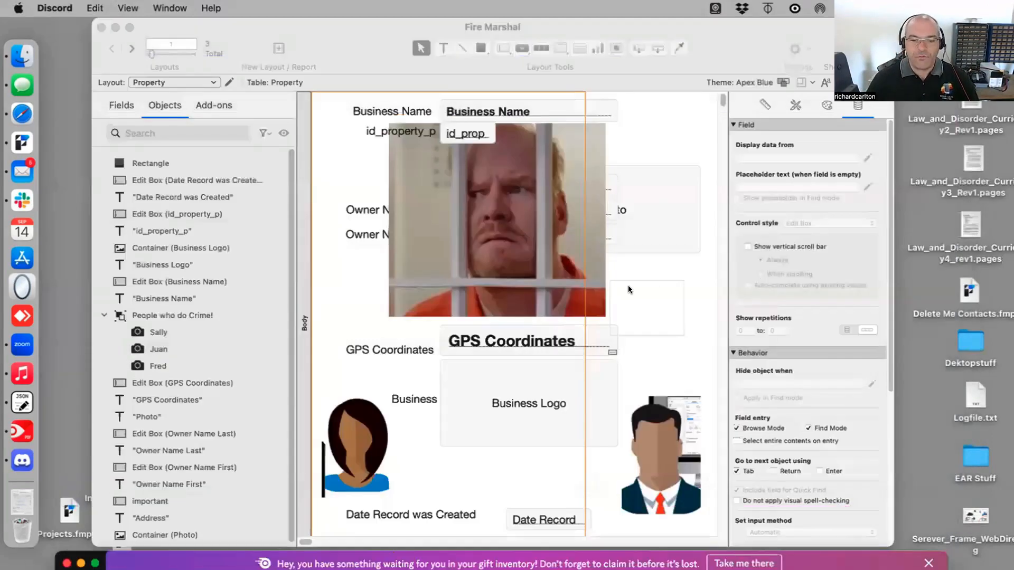
{"action": "left_click", "coordinate": [647, 260]}
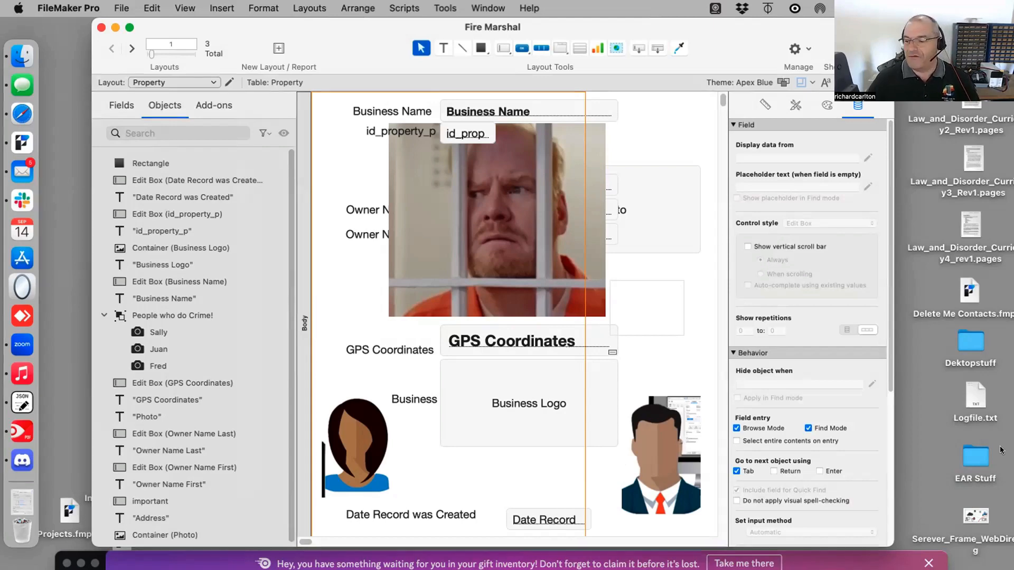
{"action": "key", "text": "super+Tab"}
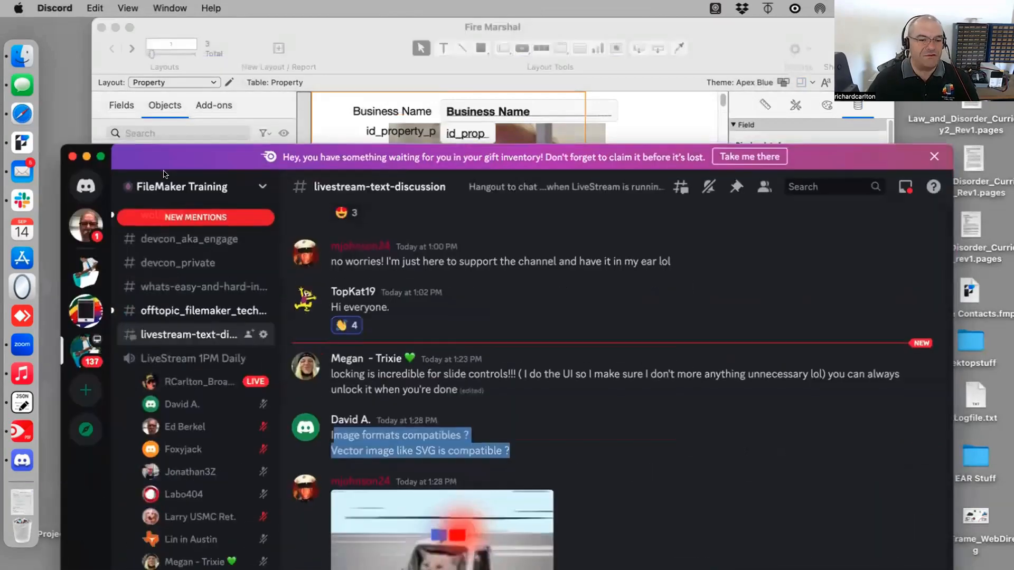
{"action": "key", "text": "super+Tab"}
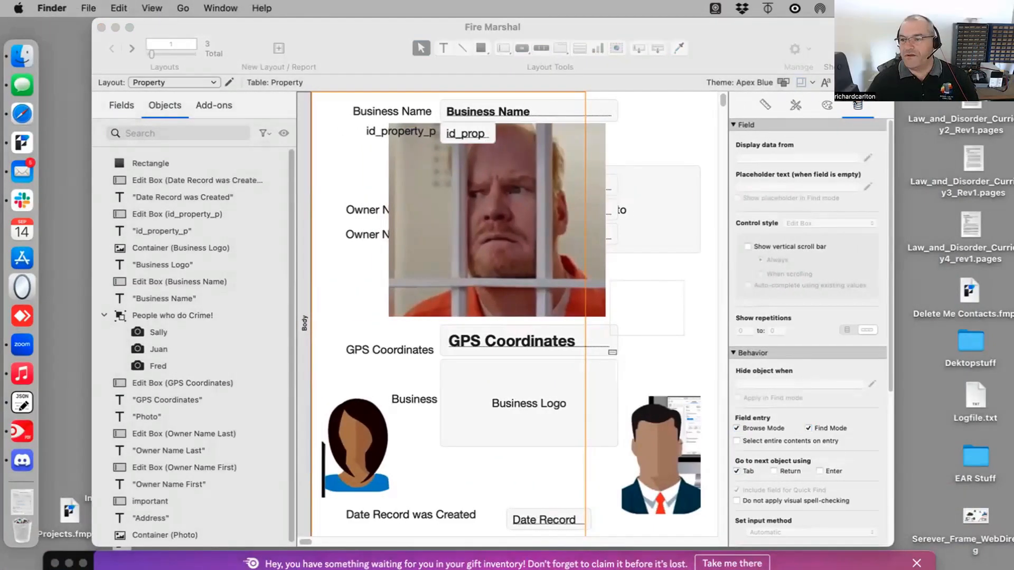
Change the GPS Coordinates field's control style from an edit box to Drop-down List.
{"action": "left_click", "coordinate": [762, 228]}
{"action": "left_click", "coordinate": [578, 335]}
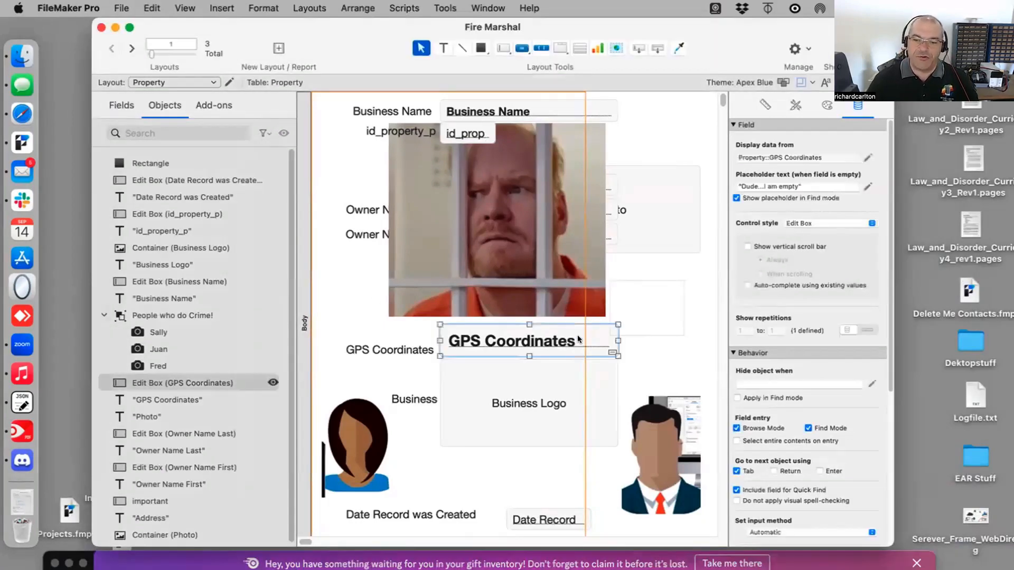
{"action": "left_click", "coordinate": [800, 223]}
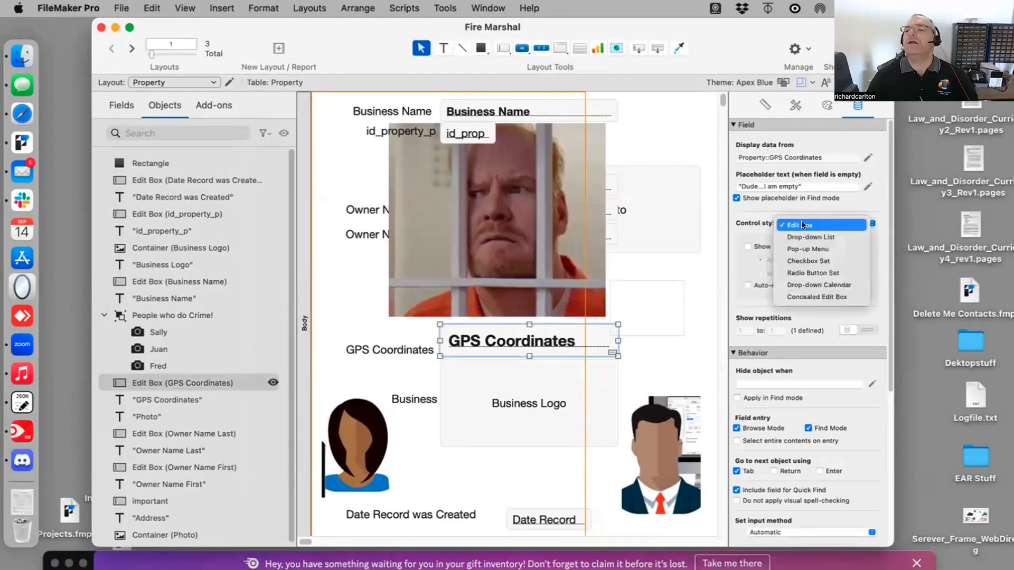
{"action": "left_click", "coordinate": [576, 340]}
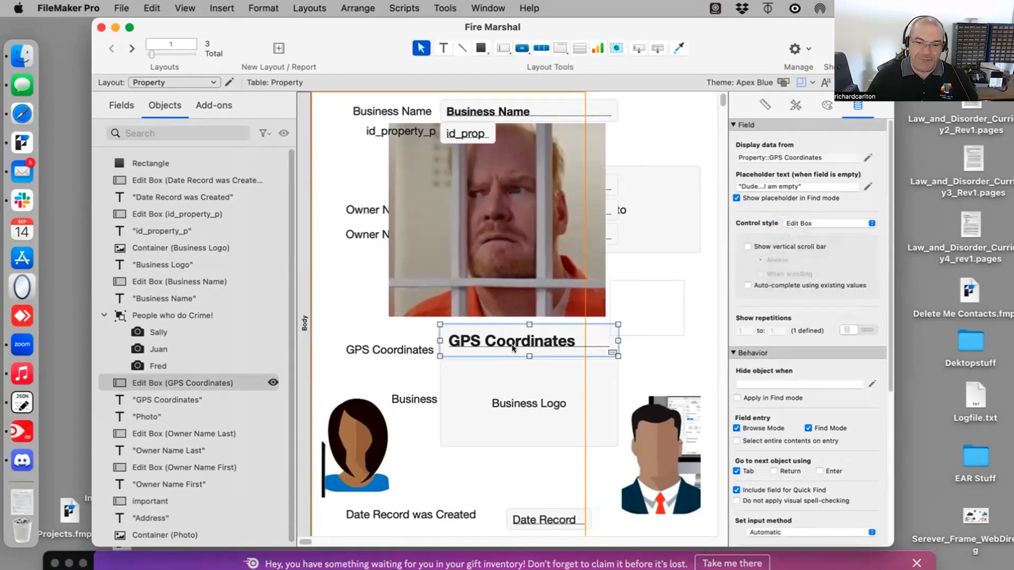
{"action": "left_click", "coordinate": [828, 222]}
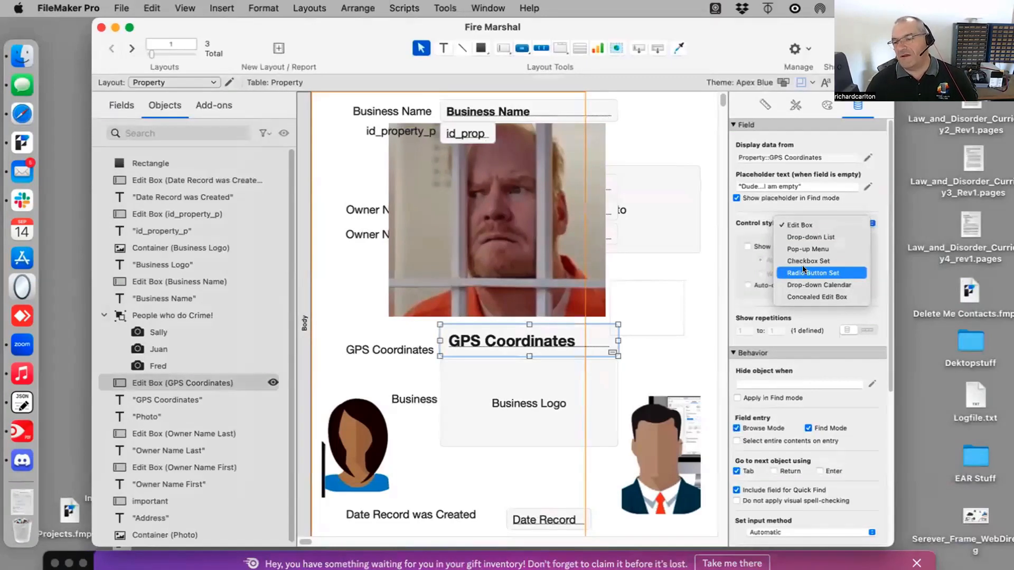
{"action": "left_click", "coordinate": [798, 241]}
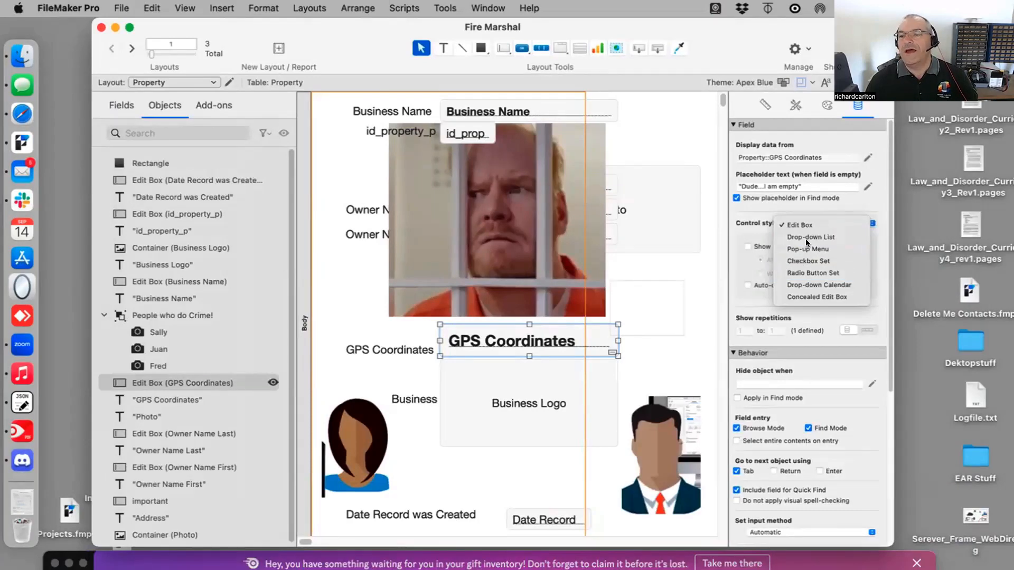
Open value list management from the drop-down's values source and start a new value list named Inspection Results.
{"action": "left_click", "coordinate": [833, 247]}
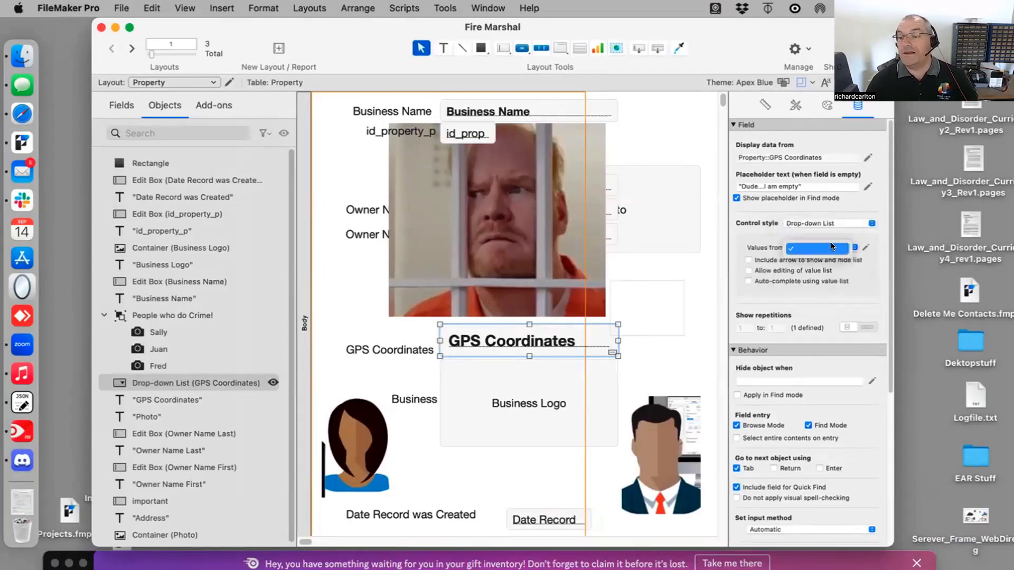
{"action": "left_click", "coordinate": [824, 260]}
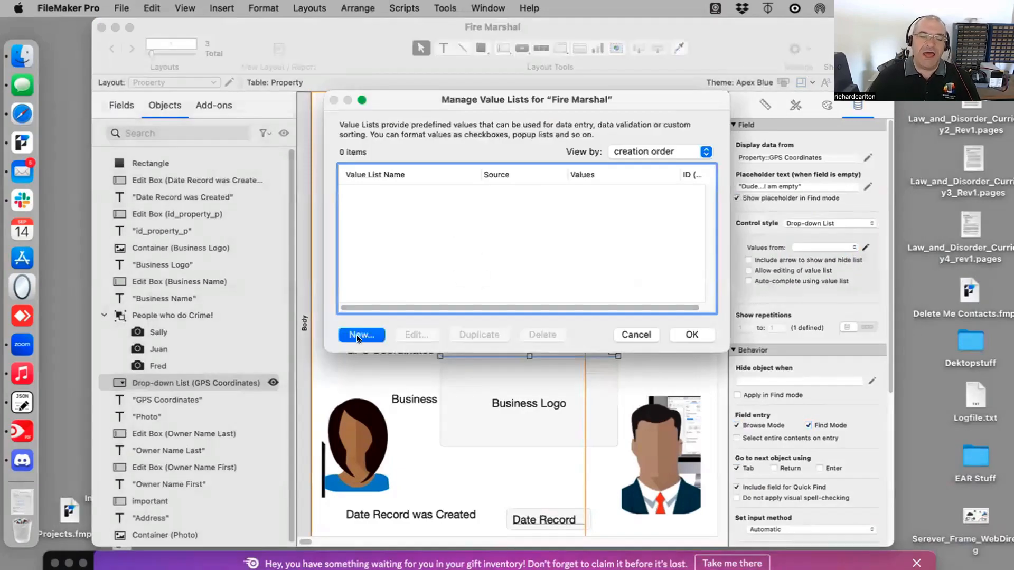
{"action": "left_click_drag", "start_coordinate": [151, 559], "coordinate": [103, 569]}
{"action": "left_click", "coordinate": [492, 226]}
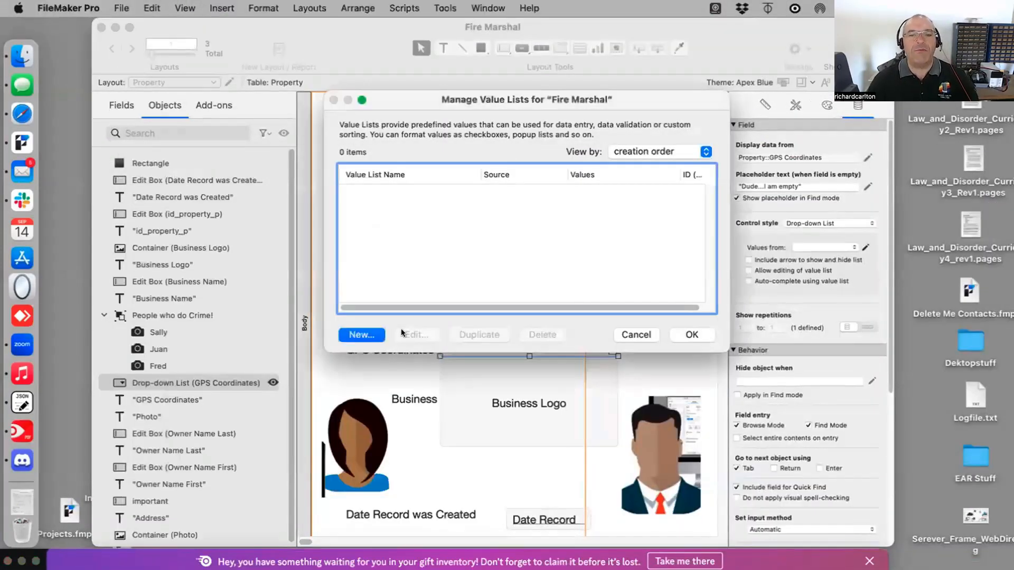
{"action": "left_click", "coordinate": [374, 335]}
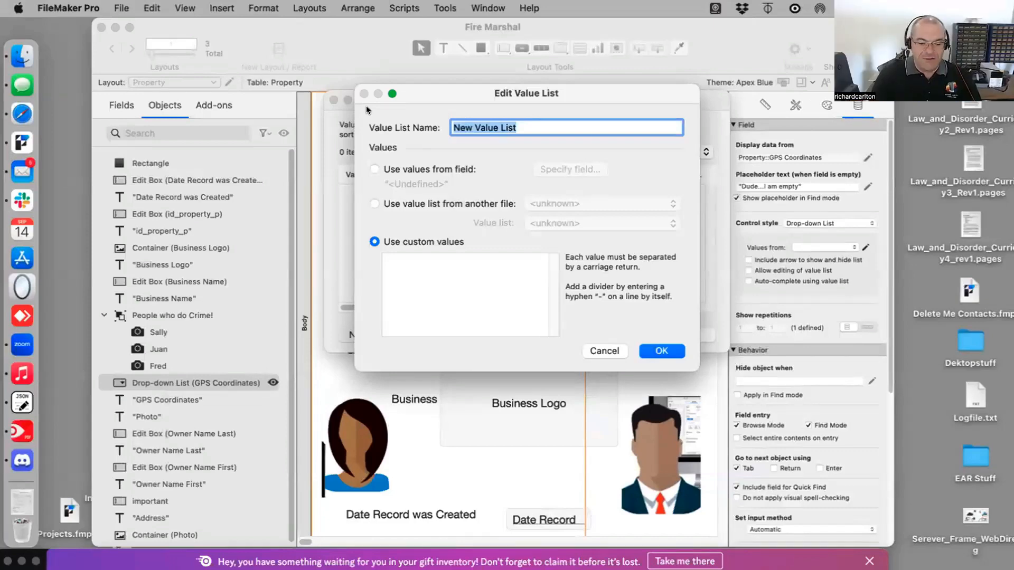
{"action": "type", "text": "In"}
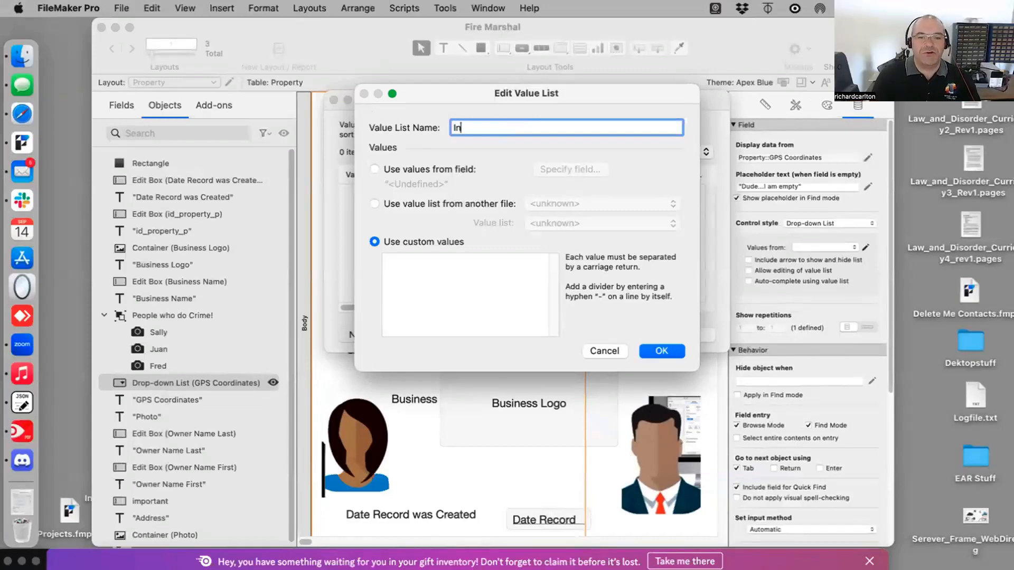
{"action": "type", "text": "spect "}
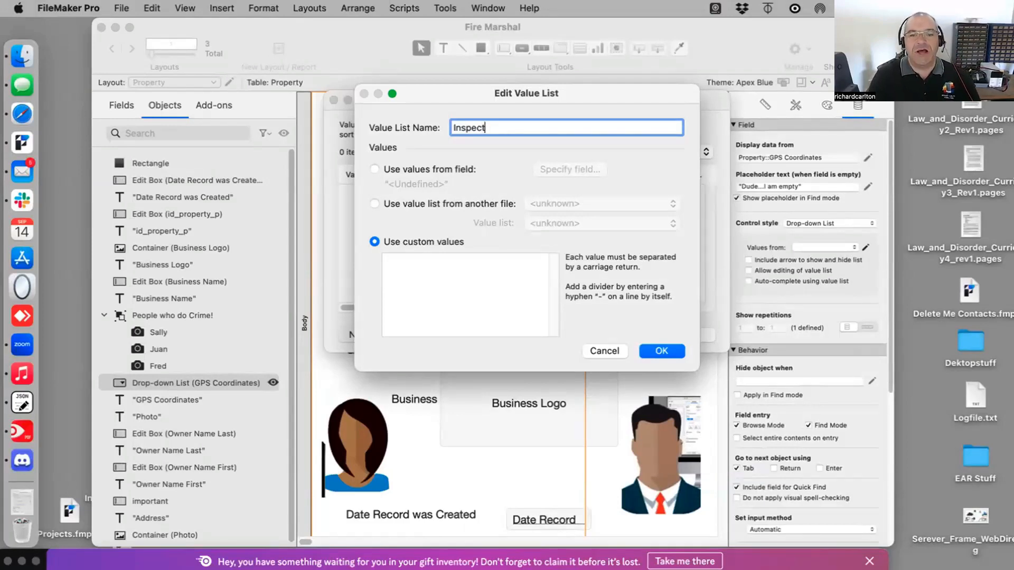
{"action": "type", "text": "ion Results"}
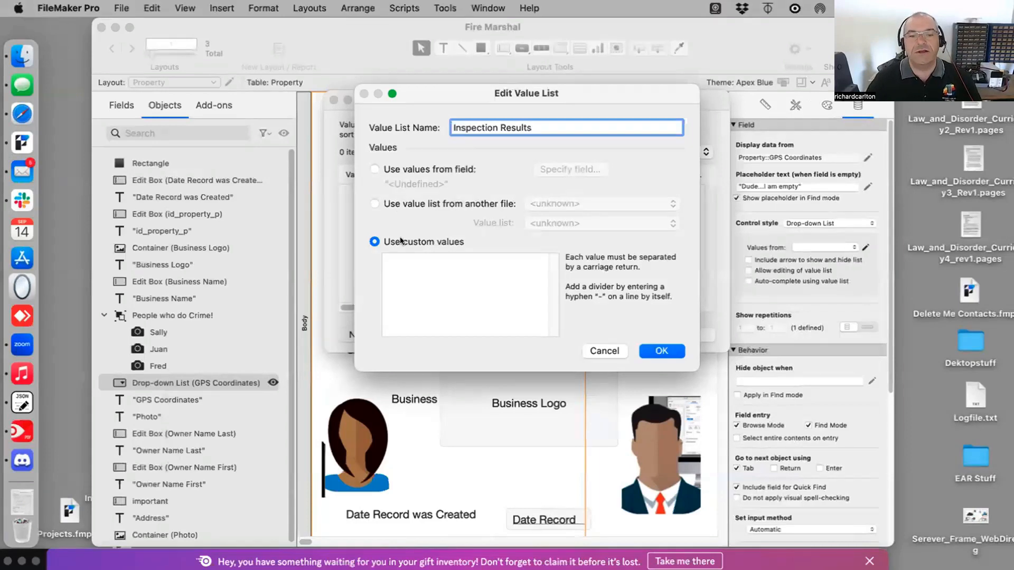
Enter Pass, Mildly Flammable Building and Questions as custom values of the Inspection Results value list.
{"action": "left_click", "coordinate": [413, 260]}
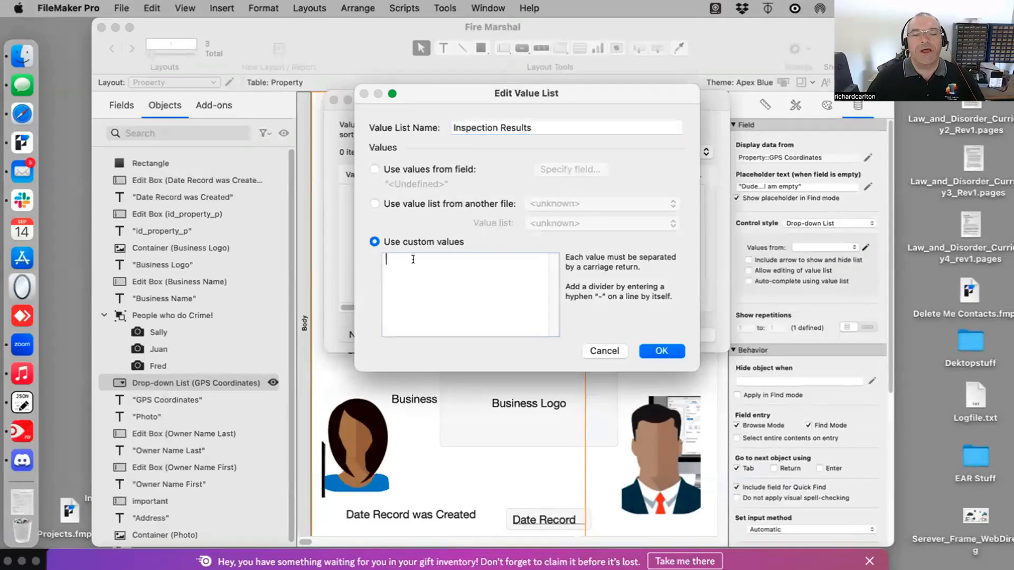
{"action": "type", "text": "Pass"}
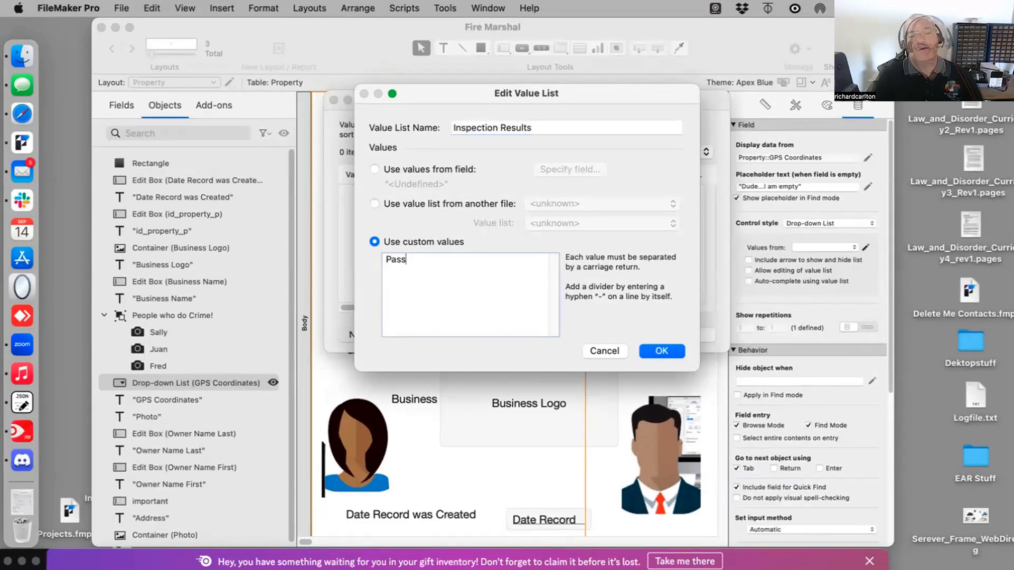
{"action": "key", "text": "Return"}
{"action": "type", "text": "Mildly F"}
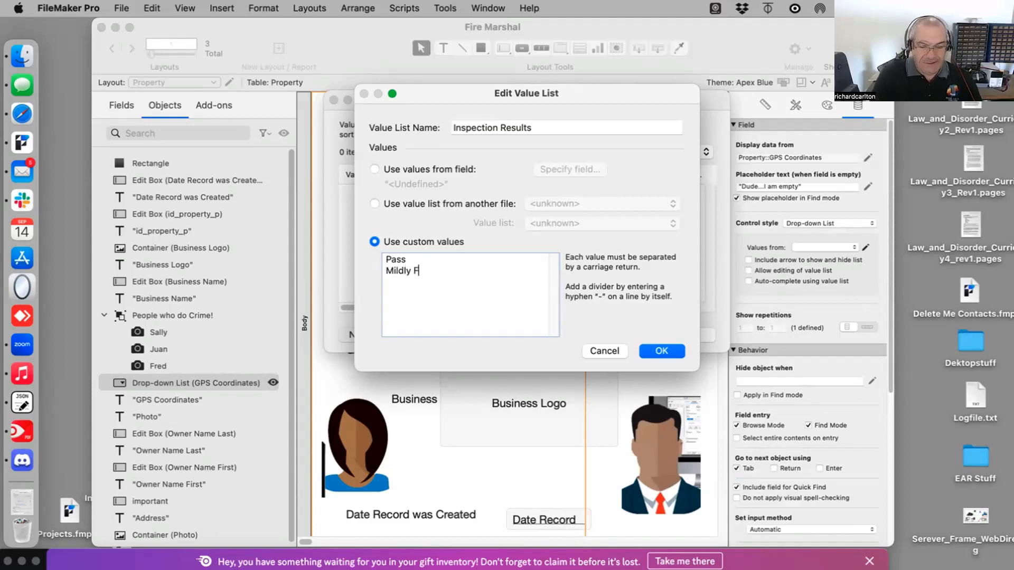
{"action": "type", "text": "lammable Building"}
{"action": "key", "text": "Return"}
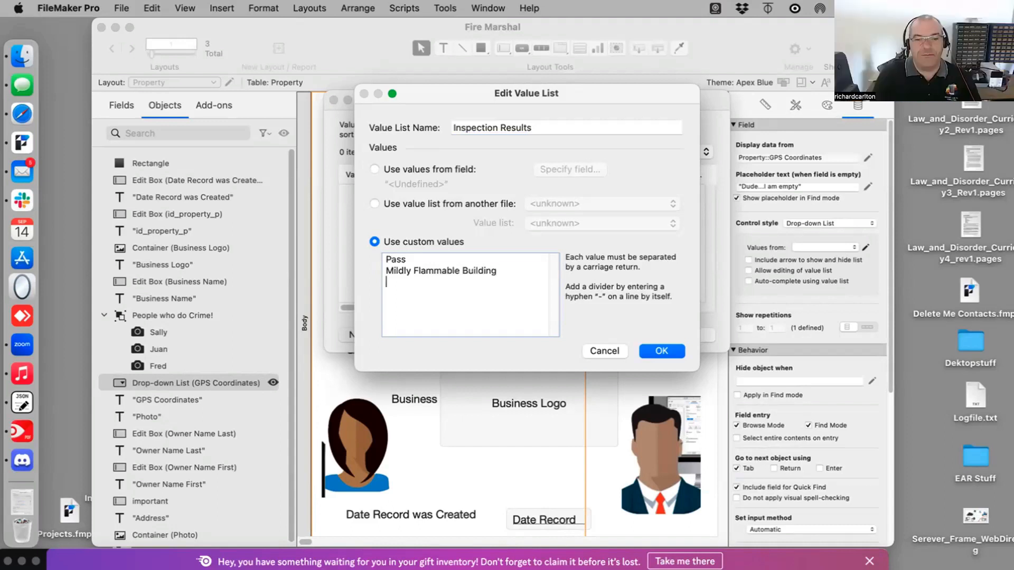
{"action": "type", "text": "Questions"}
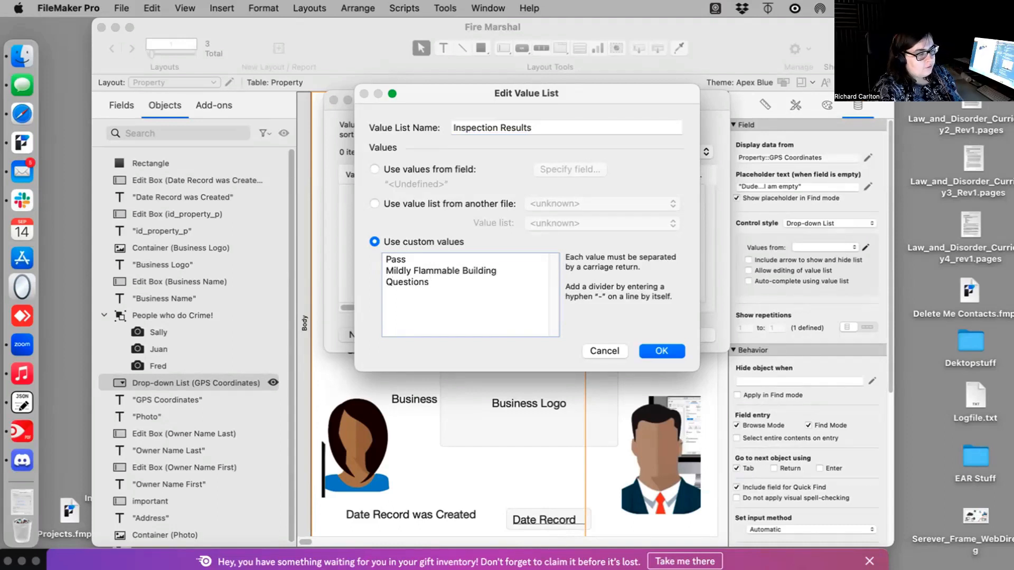
Replace the custom values with Approved, Failed, partial and Approval on separate lines, and save the Inspection Results value list.
{"action": "left_click_drag", "start_coordinate": [460, 292], "coordinate": [350, 243]}
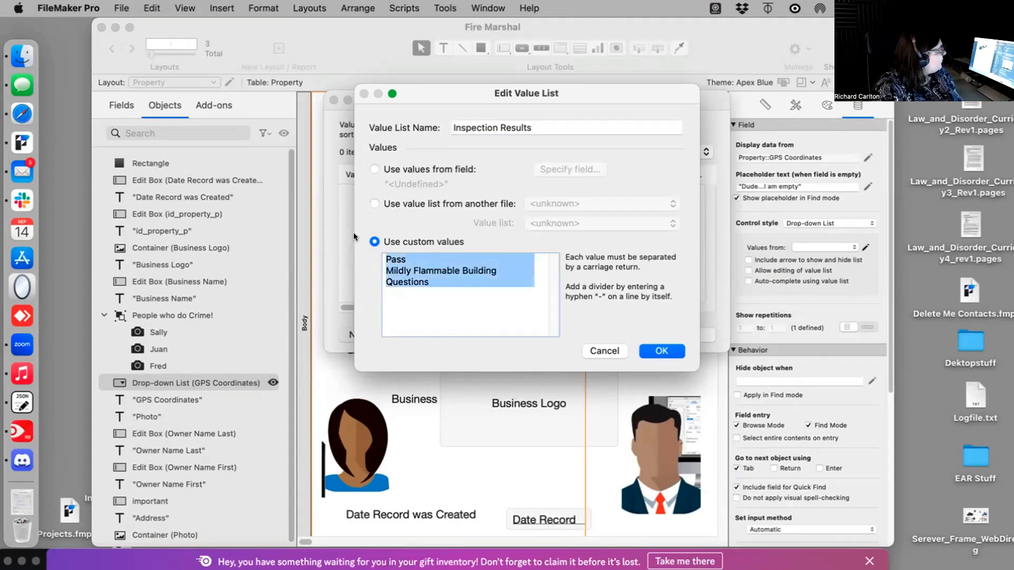
{"action": "type", "text": "Approved"}
{"action": "key", "text": "Return"}
{"action": "type", "text": "Failed"}
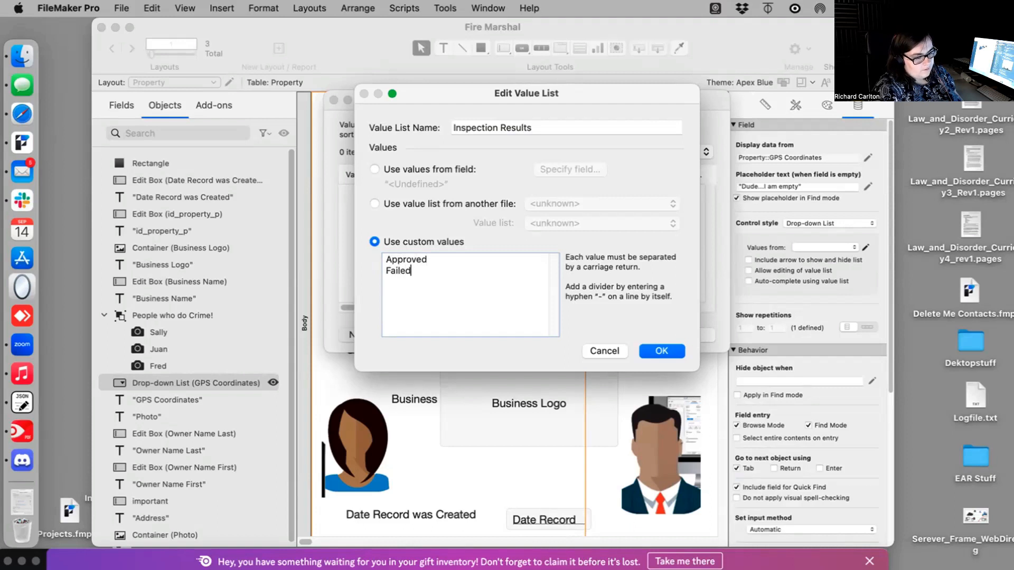
{"action": "key", "text": "Return"}
{"action": "type", "text": "partial"}
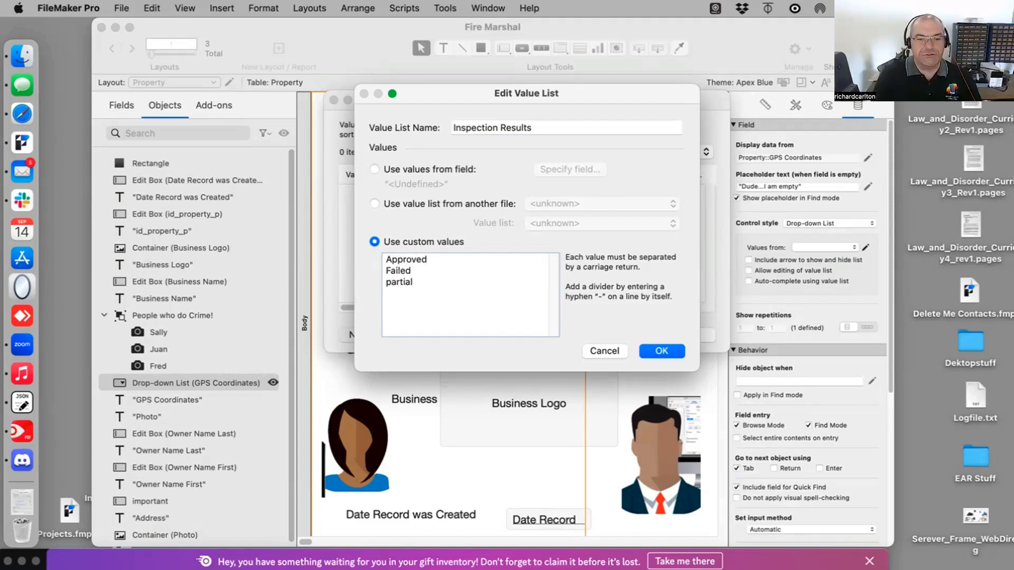
{"action": "key", "text": "Return"}
{"action": "type", "text": "App"}
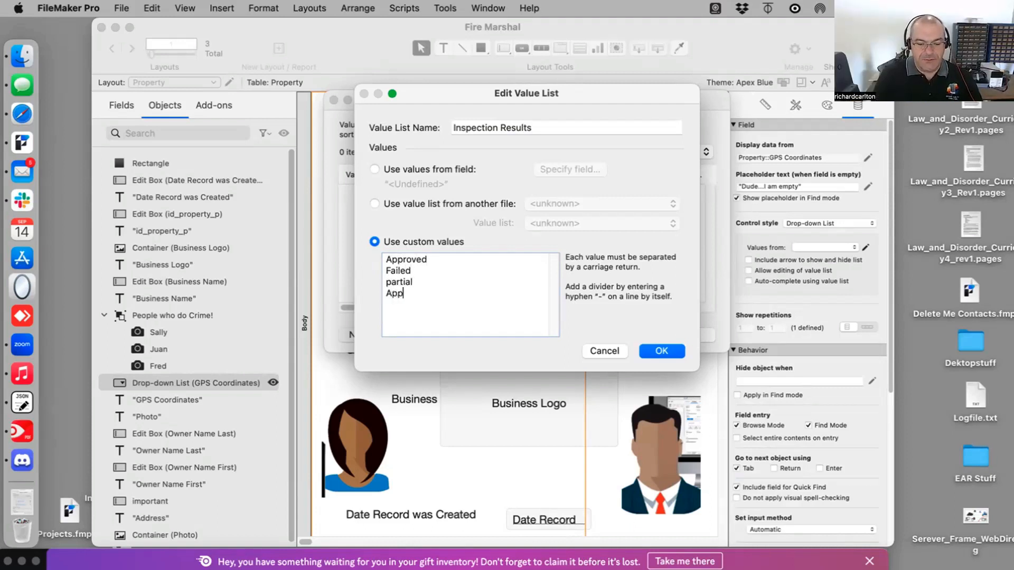
{"action": "type", "text": "roval D"}
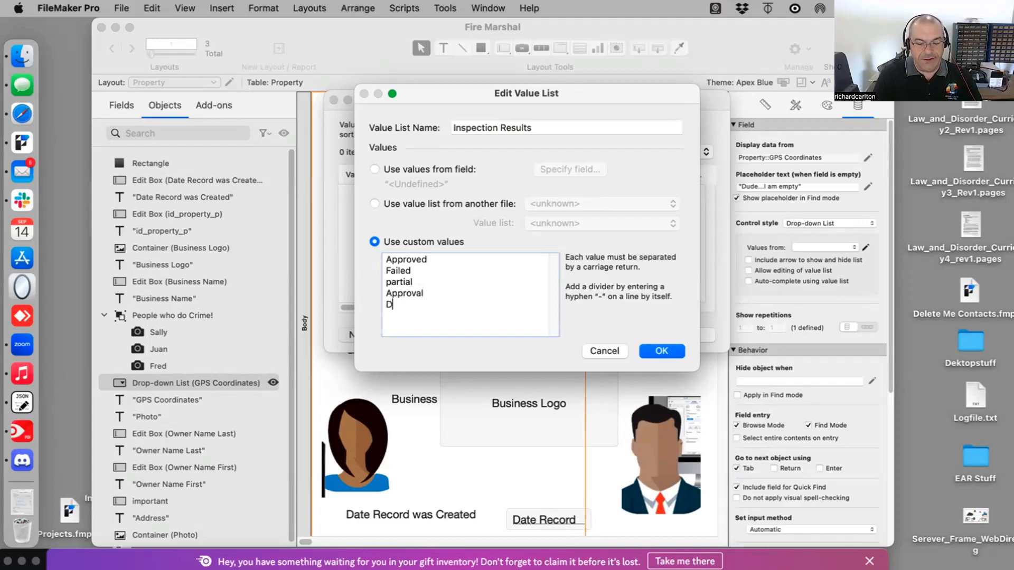
{"action": "key", "text": "BackSpace"}
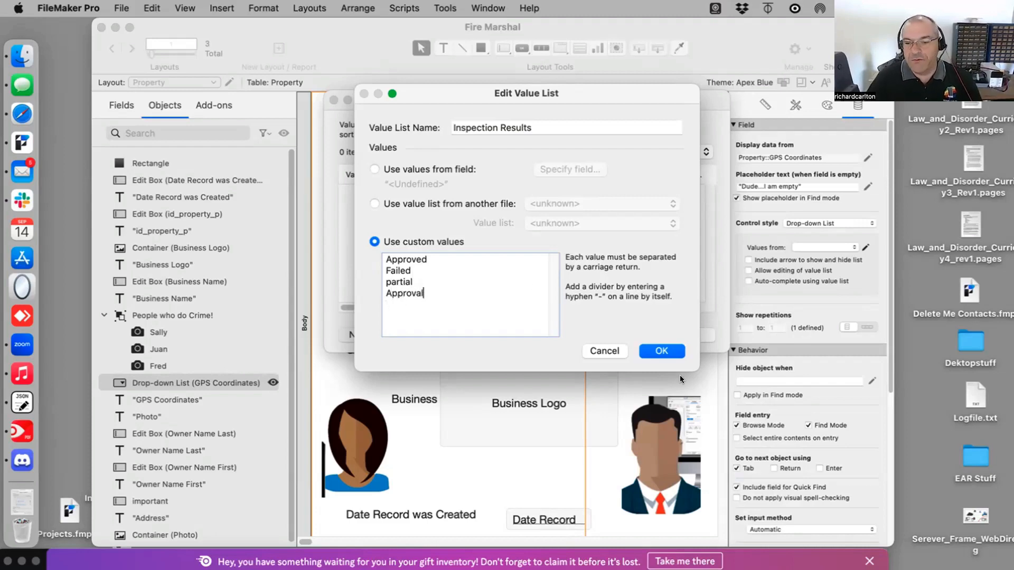
{"action": "left_click", "coordinate": [661, 352]}
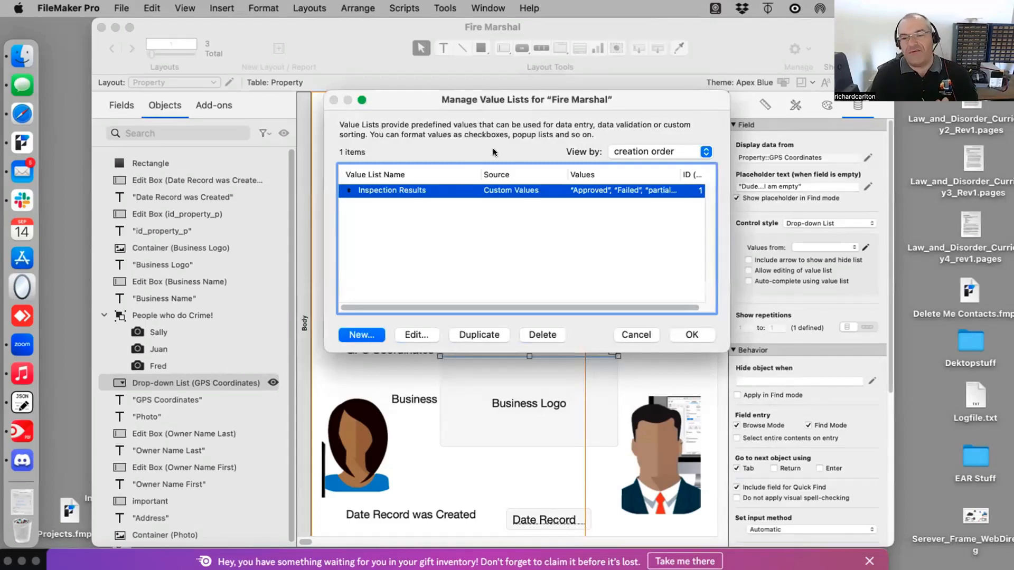
Reopen the Inspection Results value list and copy the entries Fields through Web Viewer from the Law_and_Disorder_Curric_Day4_rev1.pages document in Pages.
{"action": "double_click", "coordinate": [579, 191]}
{"action": "left_click", "coordinate": [467, 302]}
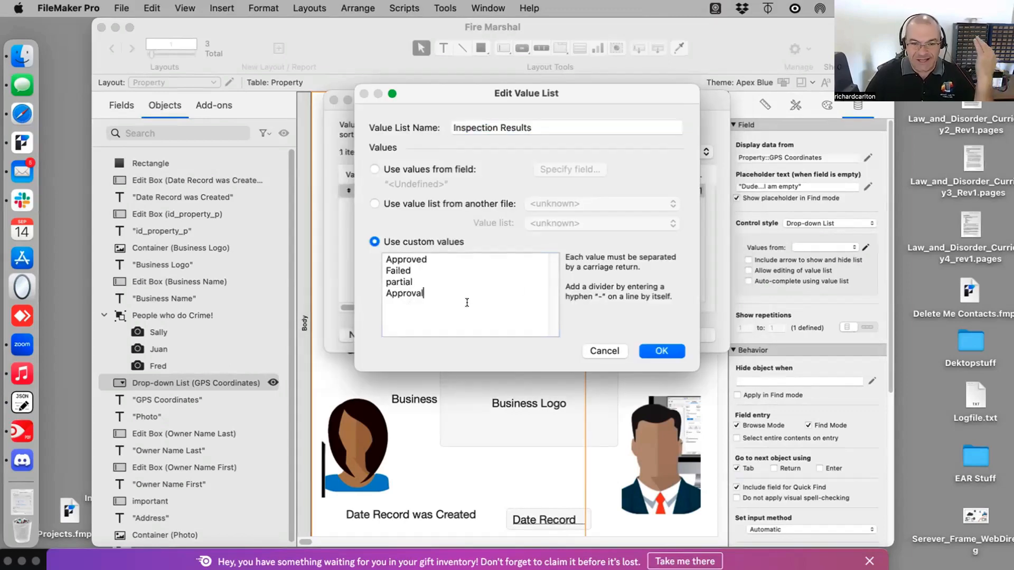
{"action": "key", "text": "super+a"}
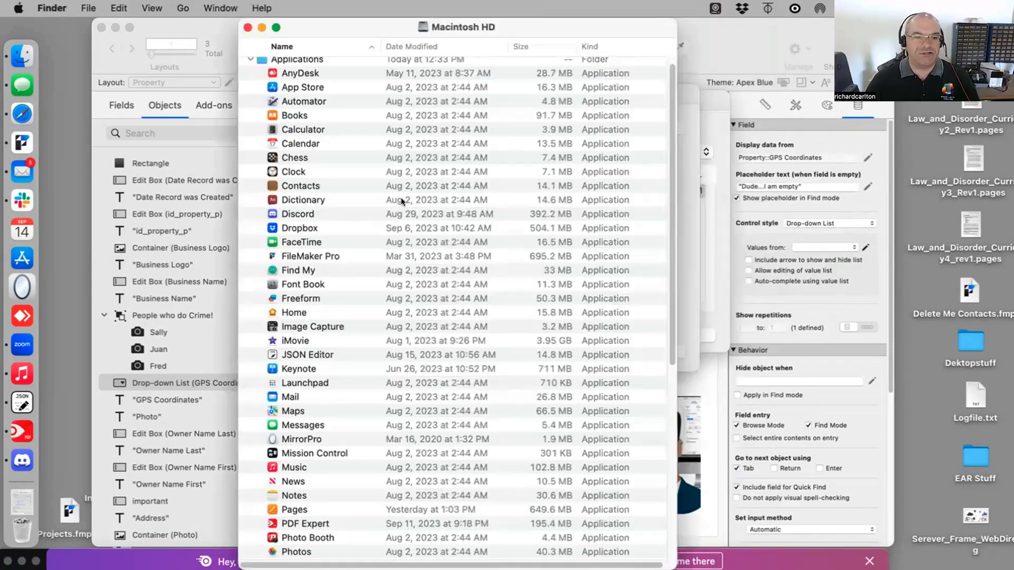
{"action": "left_click", "coordinate": [401, 198]}
{"action": "double_click", "coordinate": [962, 215]}
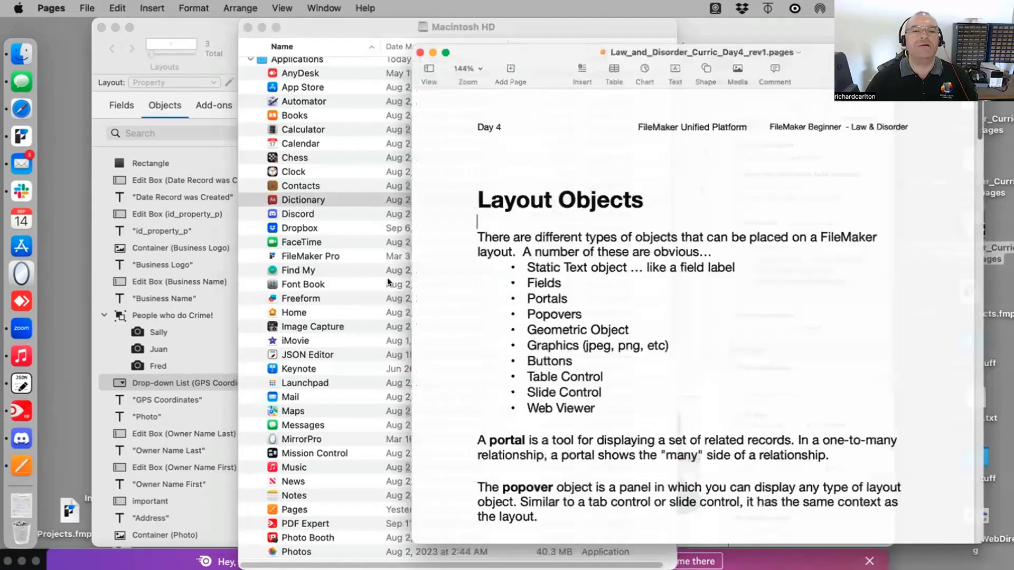
{"action": "left_click_drag", "start_coordinate": [596, 421], "coordinate": [510, 281]}
{"action": "key", "text": "super+c"}
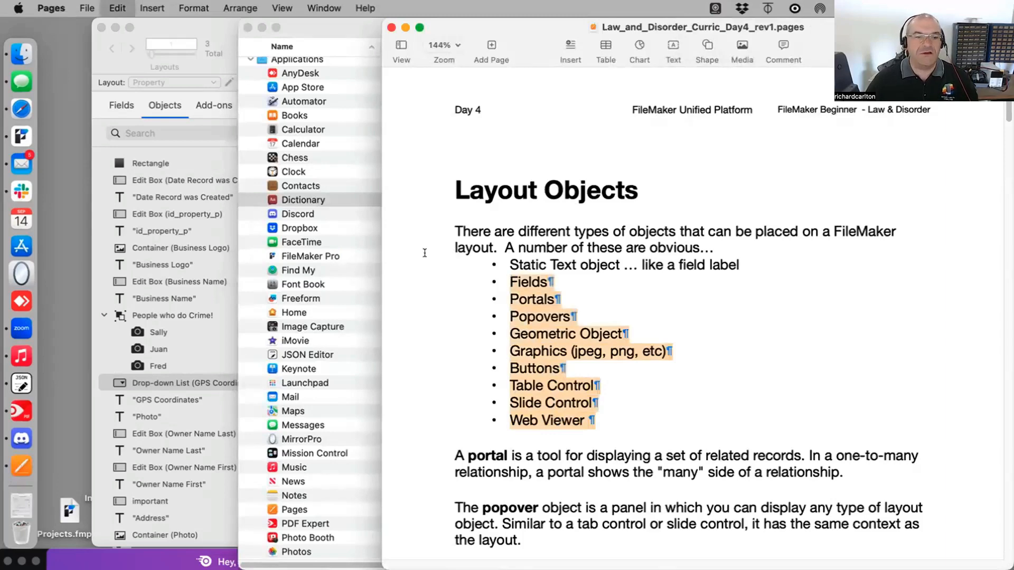
{"action": "key", "text": "super+w"}
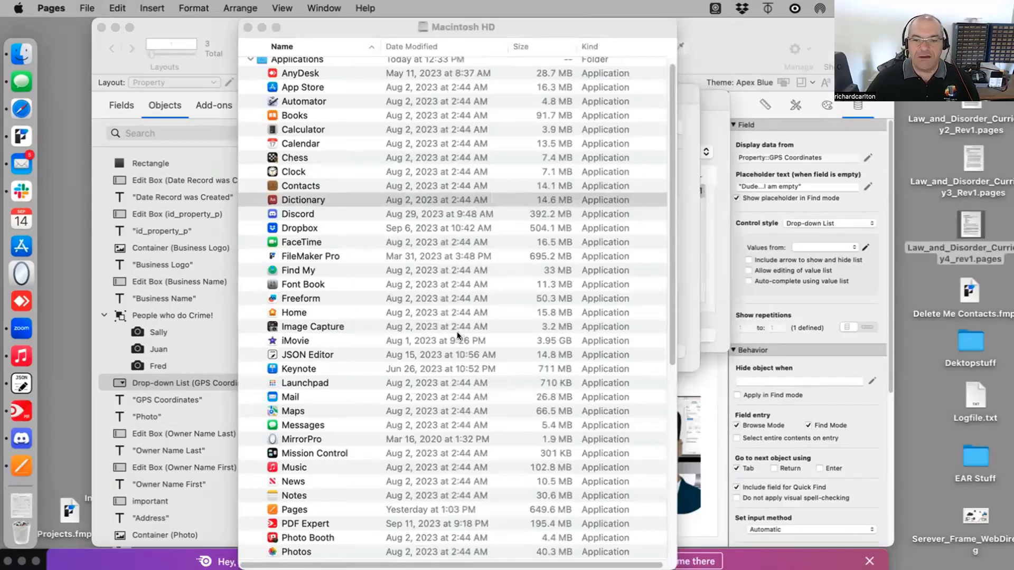
Back in FileMaker Pro, paste the copied entries on a new line below Approval in the custom values.
{"action": "left_click", "coordinate": [686, 263]}
{"action": "left_click", "coordinate": [455, 290]}
{"action": "key", "text": "Return"}
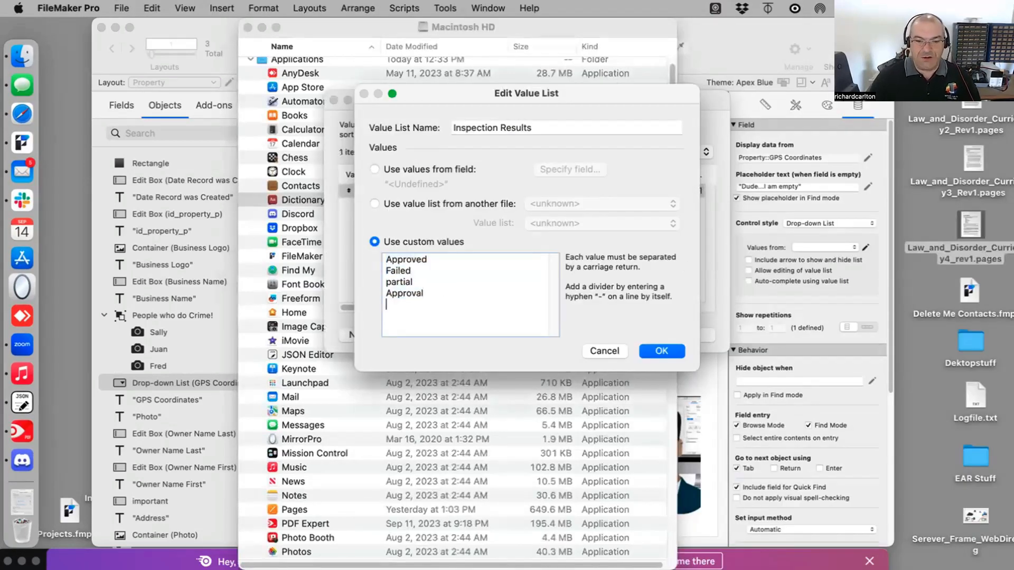
{"action": "key", "text": "super+v"}
{"action": "left_click_drag", "start_coordinate": [449, 333], "coordinate": [459, 256]}
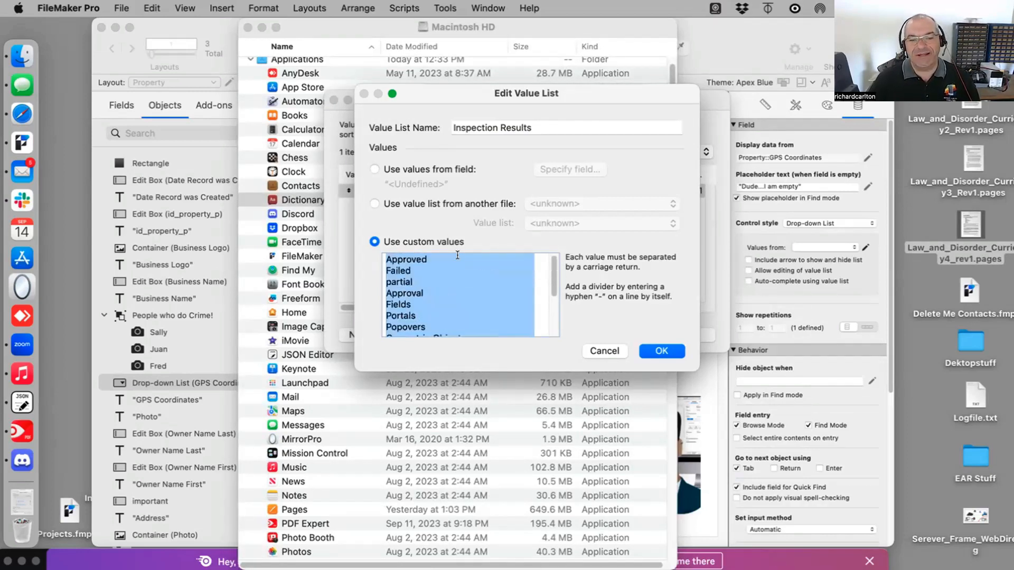
{"action": "left_click", "coordinate": [446, 256]}
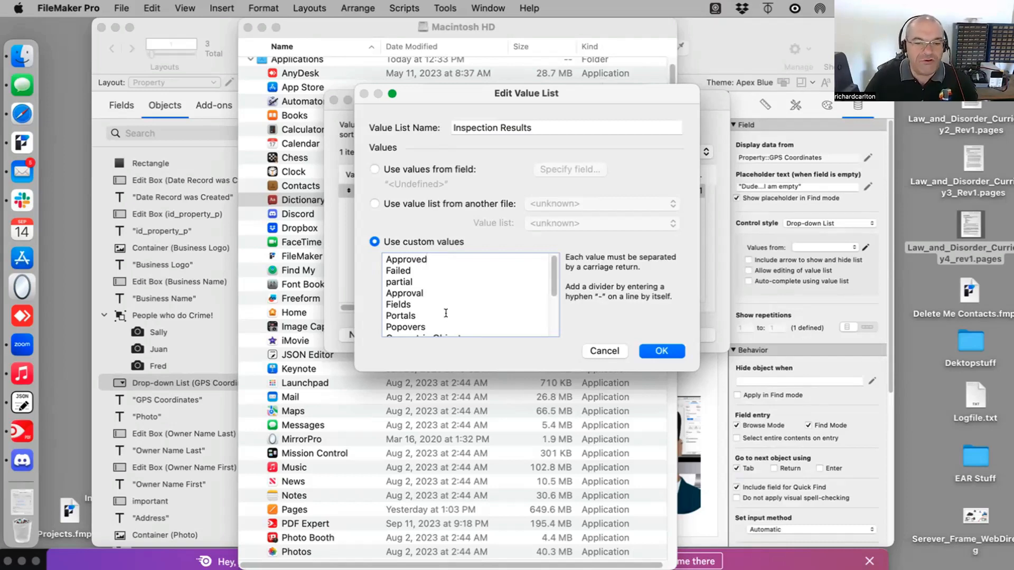
Delete the pasted entries from Fields to Web Viewer and save Inspection Results as the GPS Coordinates drop-down's value list.
{"action": "left_click_drag", "start_coordinate": [385, 304], "coordinate": [432, 371]}
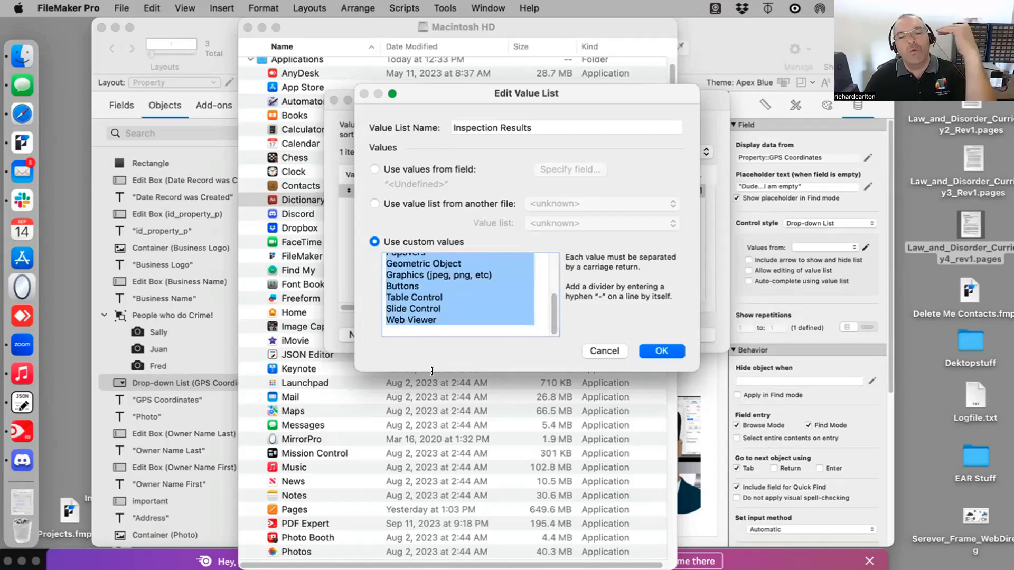
{"action": "key", "text": "super+v"}
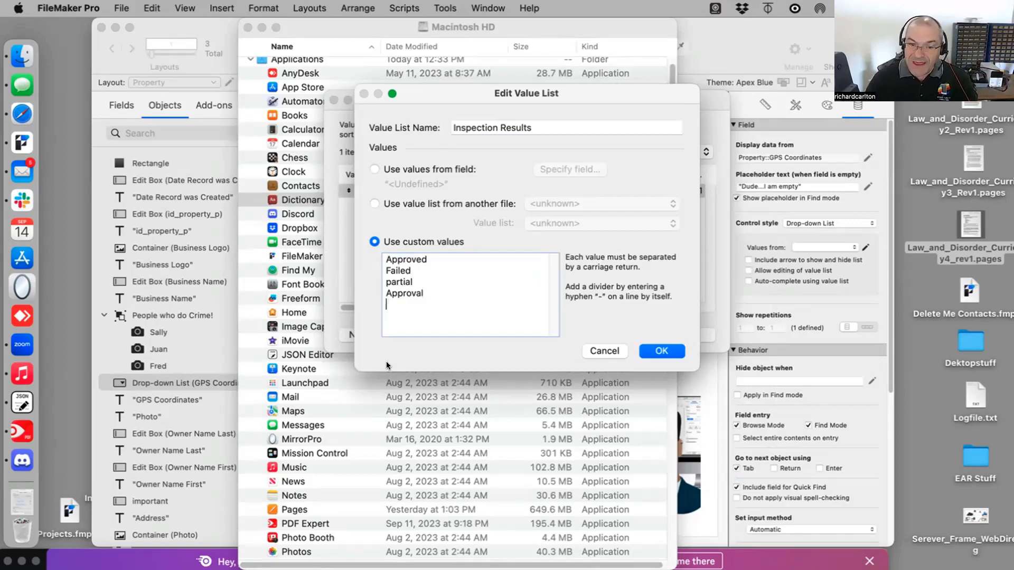
{"action": "left_click", "coordinate": [661, 351]}
{"action": "left_click", "coordinate": [702, 333]}
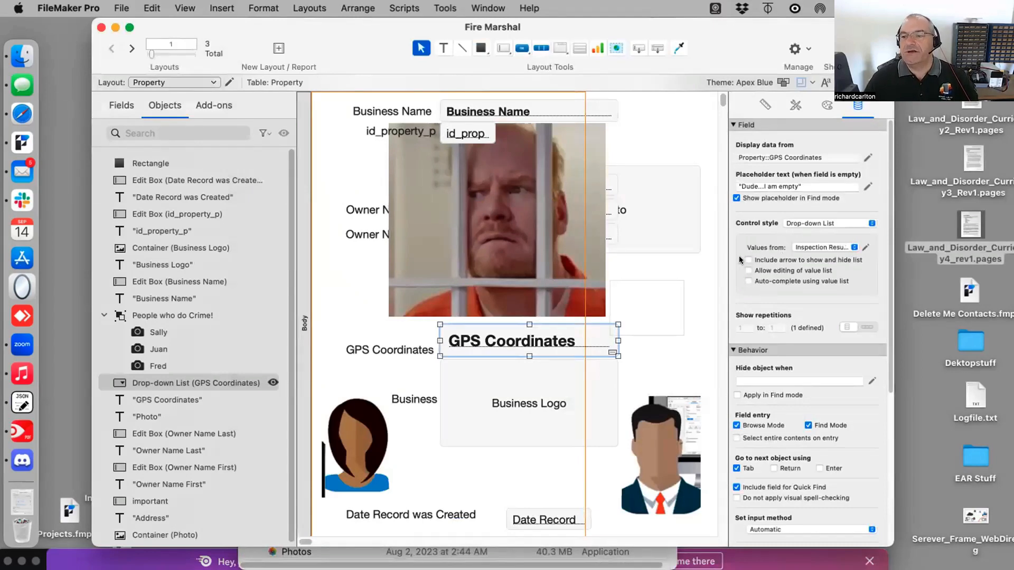
Switch editing of the value list on and off again, and show the GPS Coordinates drop-down choices in Browse mode.
{"action": "left_click", "coordinate": [774, 270]}
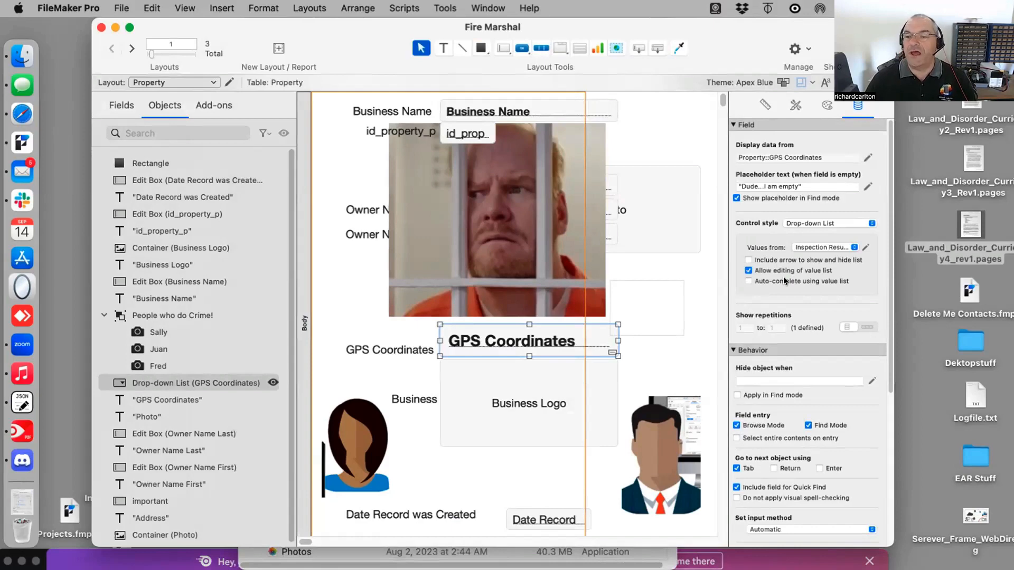
{"action": "left_click", "coordinate": [775, 270]}
{"action": "key", "text": "super+b"}
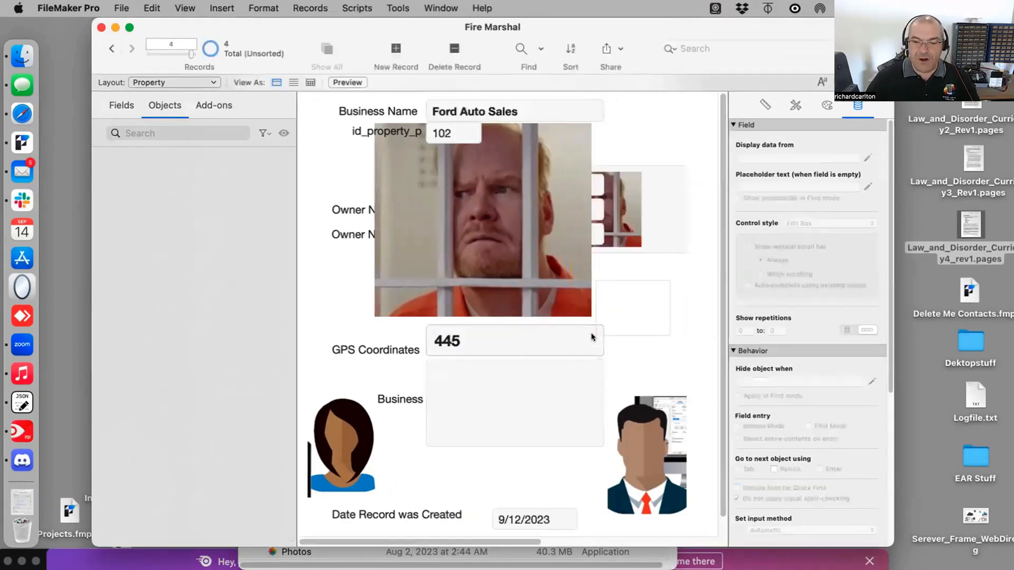
{"action": "left_click", "coordinate": [556, 341]}
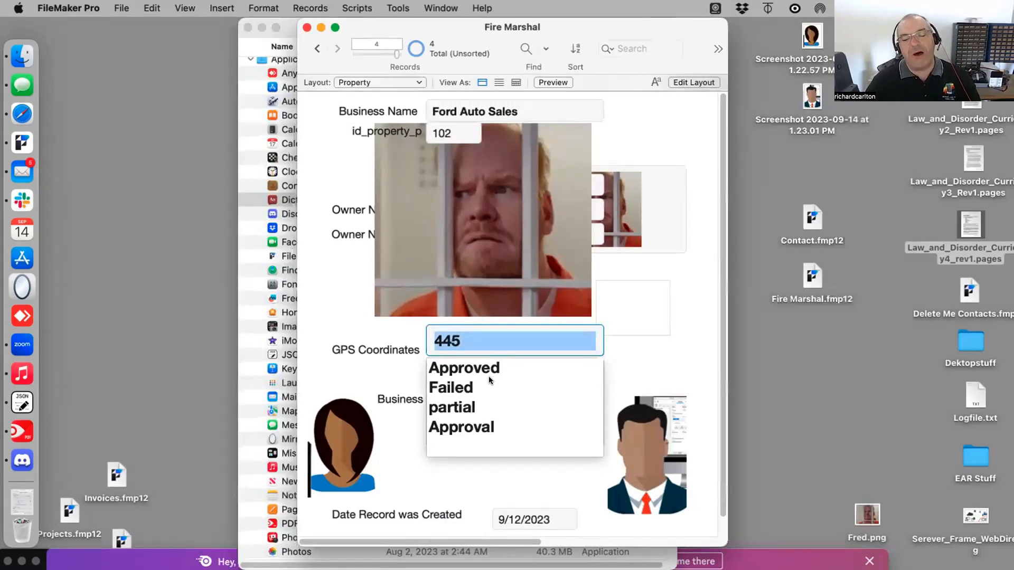
Replace the GPS Coordinates entry of the Ford Auto Sales record with "Fire Hazard... but they offered me a bribe." and commit it.
{"action": "left_click", "coordinate": [476, 340]}
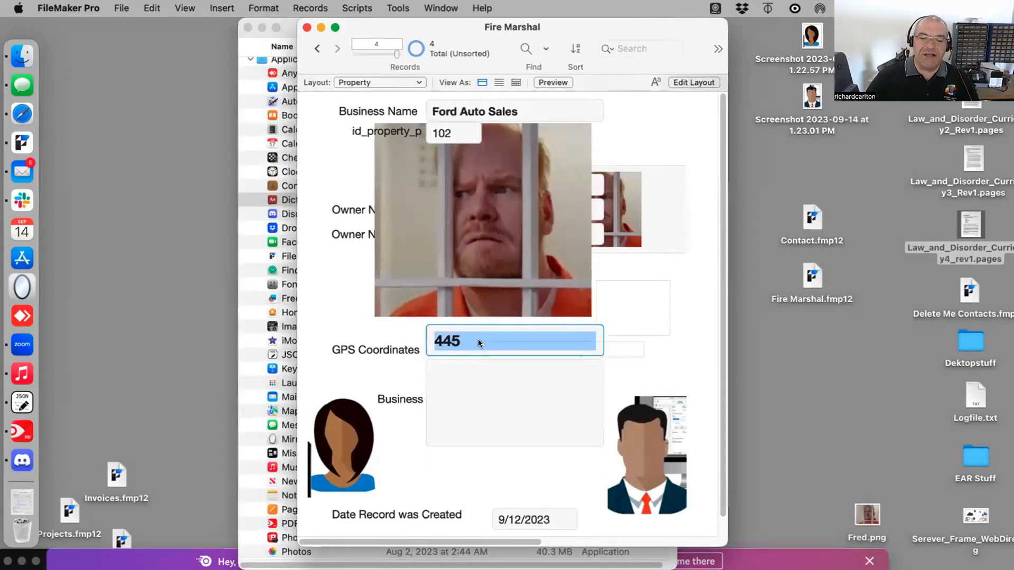
{"action": "key", "text": "BackSpace"}
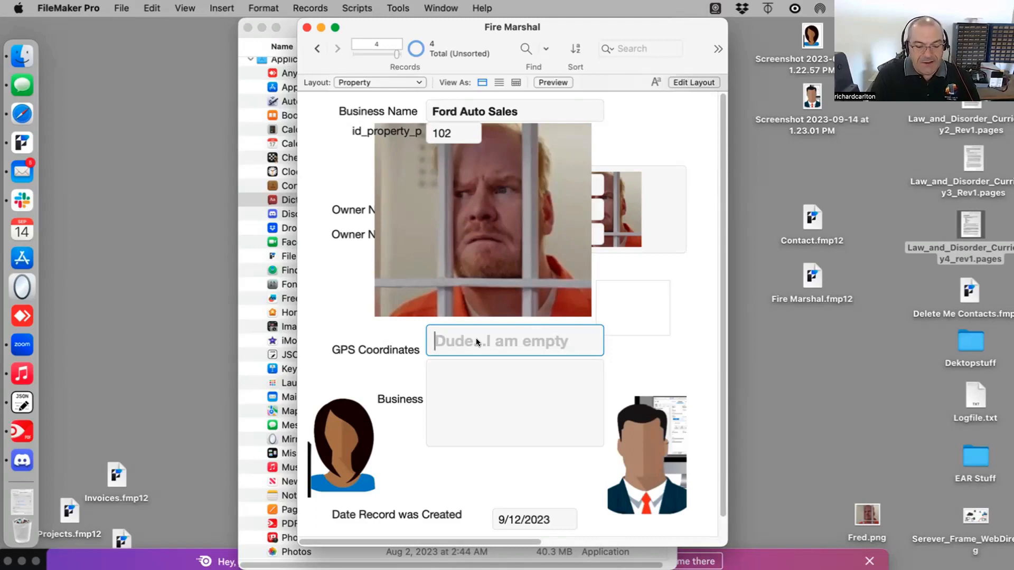
{"action": "type", "text": "Fir"}
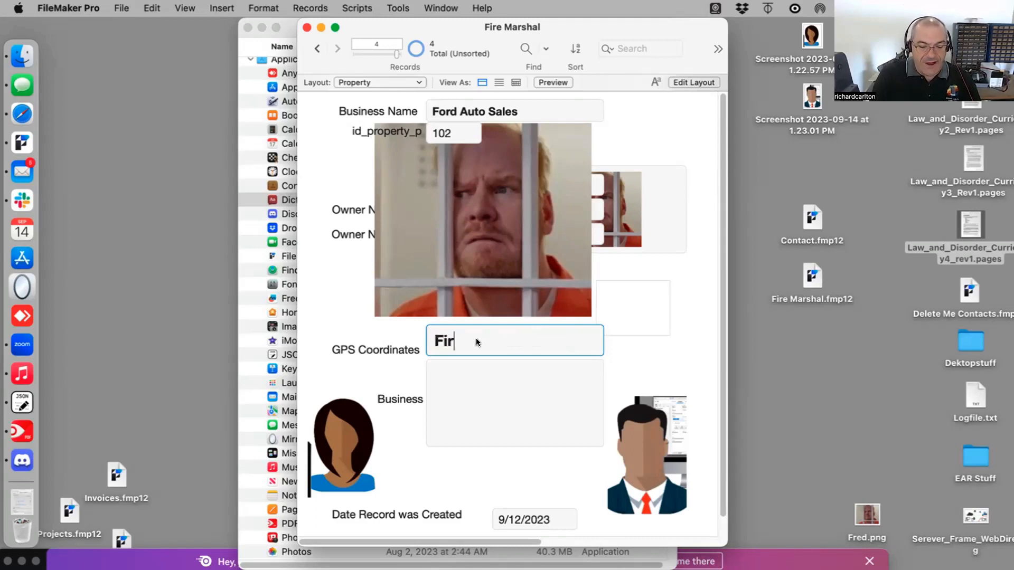
{"action": "type", "text": "e Hazard...."}
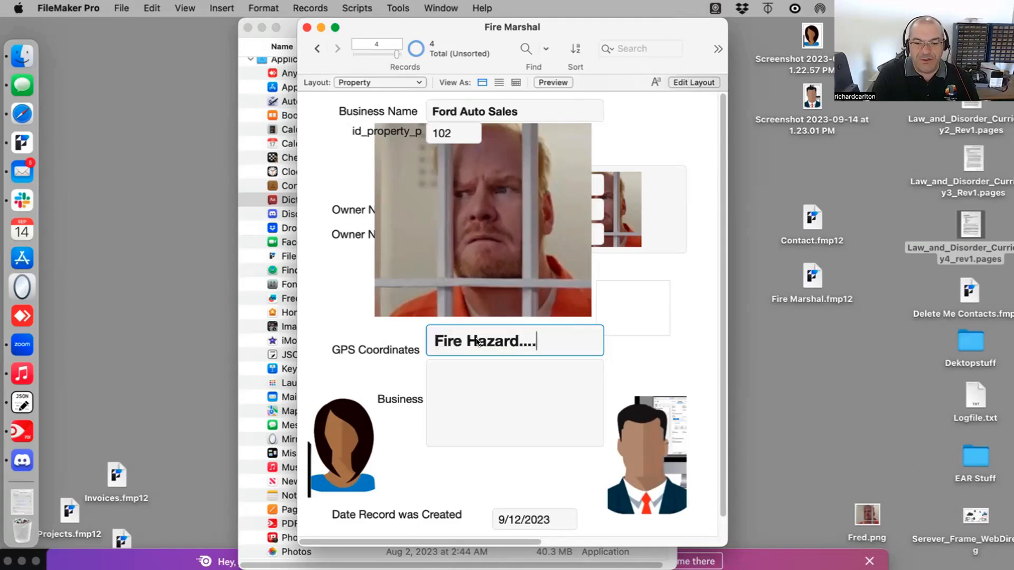
{"action": "key", "text": "BackSpace"}
{"action": "type", "text": "but th"}
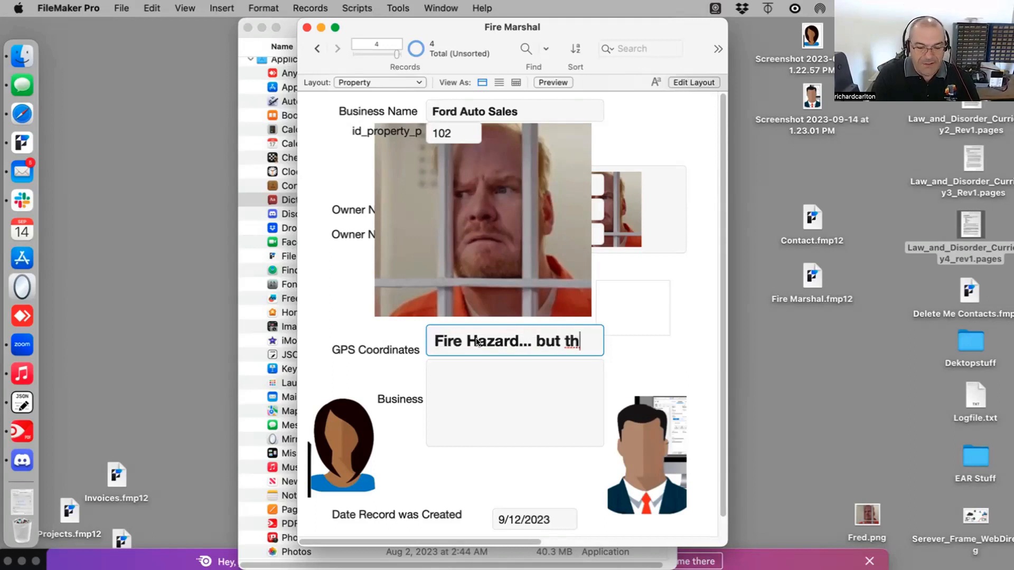
{"action": "type", "text": "ey offered me a "}
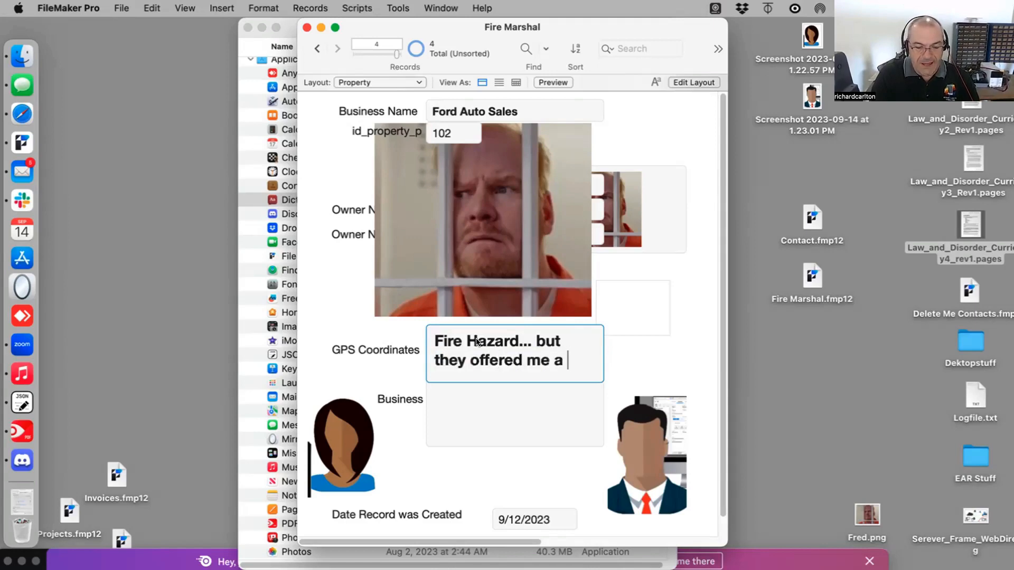
{"action": "type", "text": "bride."}
{"action": "key", "text": "BackSpace"}
{"action": "key", "text": "BackSpace"}
{"action": "key", "text": "BackSpace"}
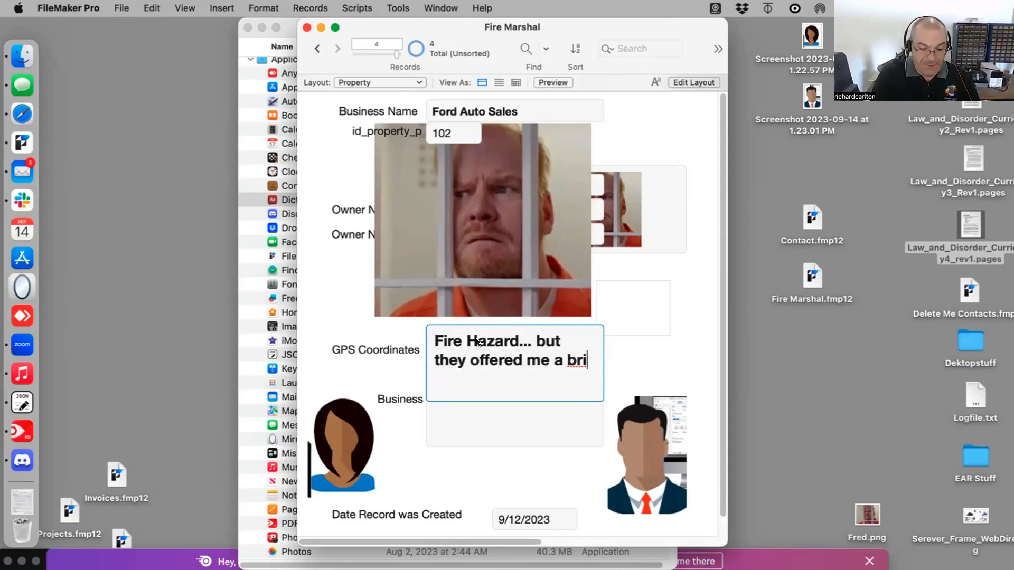
{"action": "type", "text": "be."}
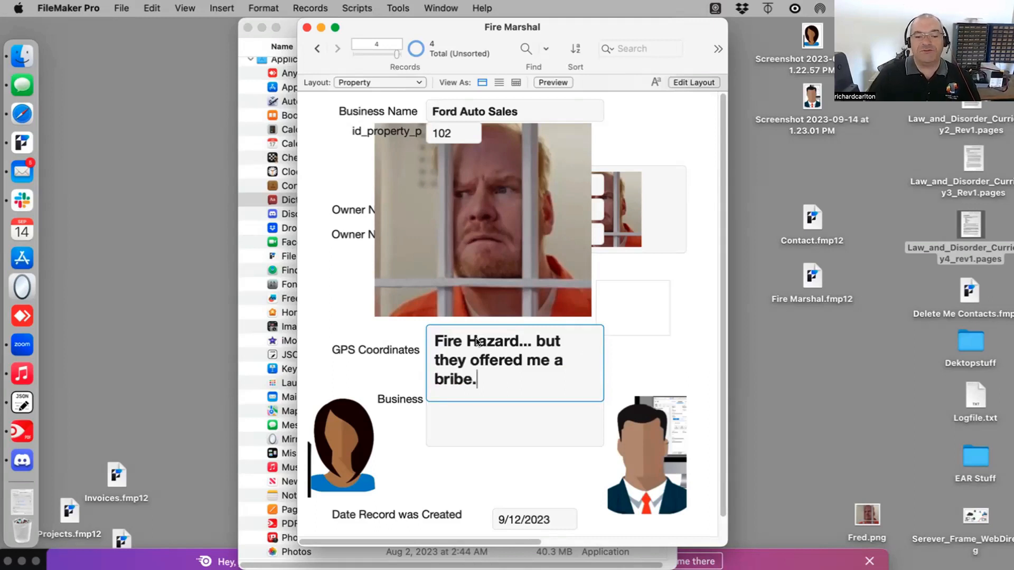
{"action": "left_click", "coordinate": [669, 358]}
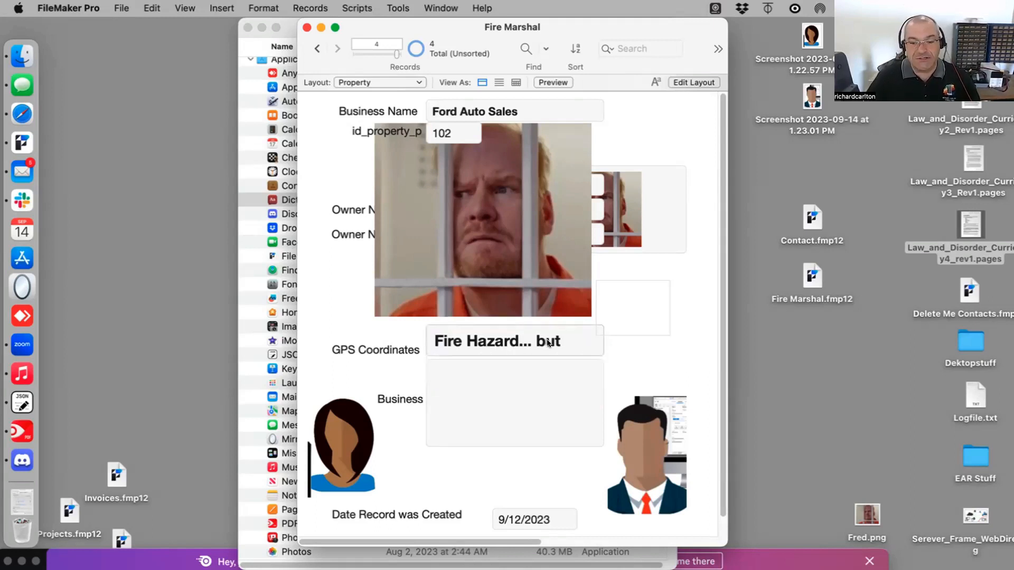
Examine the full GPS Coordinates entry and its drop-down choices in the Ford Auto Sales record, then leave the field.
{"action": "left_click", "coordinate": [566, 345]}
{"action": "left_click", "coordinate": [627, 353]}
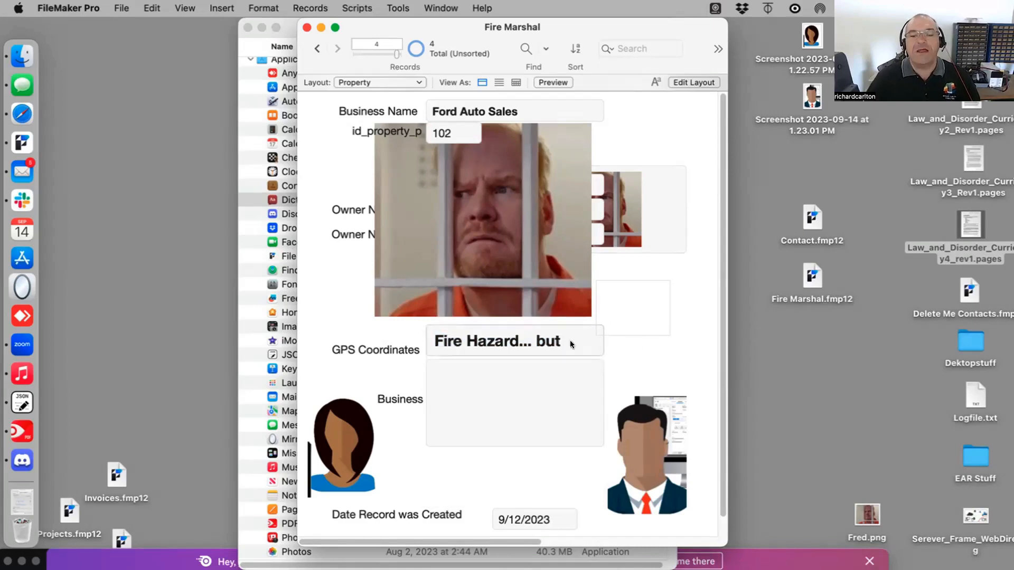
{"action": "left_click", "coordinate": [560, 342]}
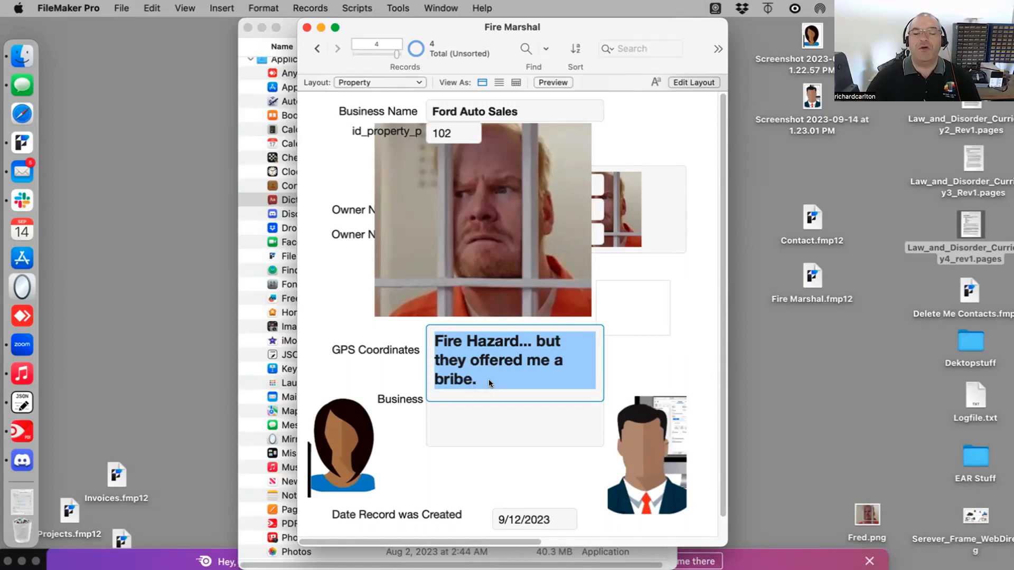
{"action": "left_click", "coordinate": [658, 350]}
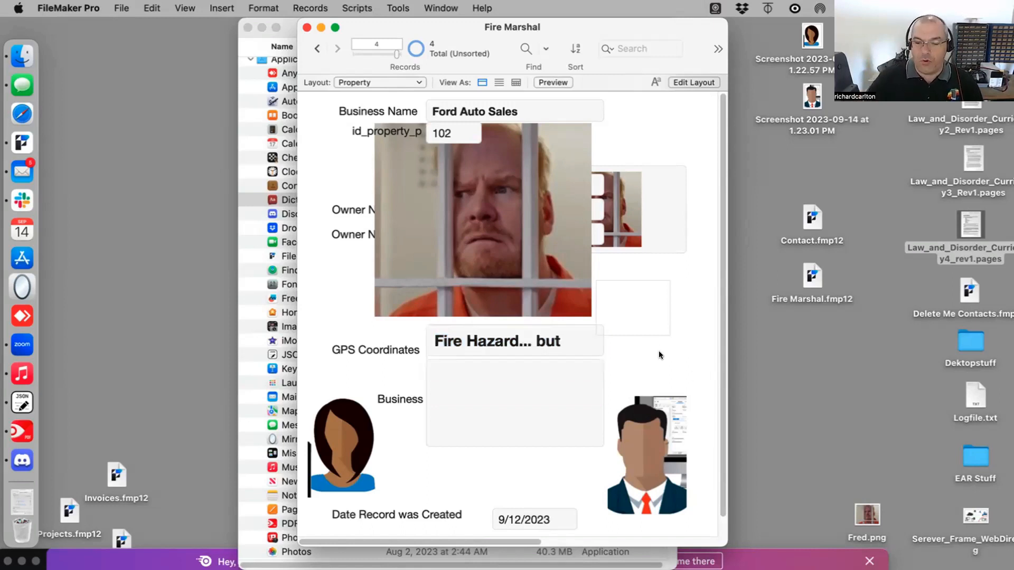
{"action": "left_click", "coordinate": [536, 343]}
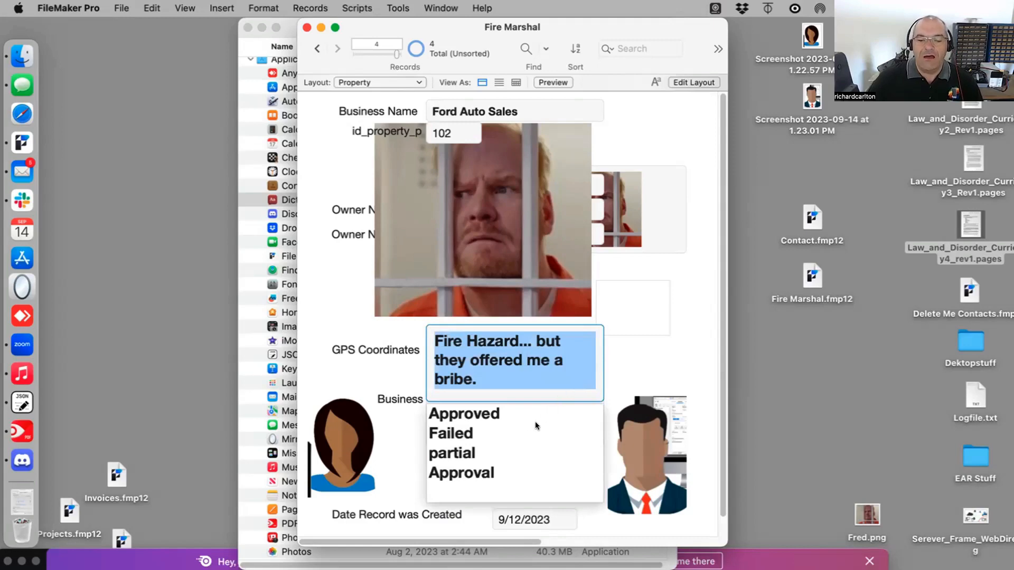
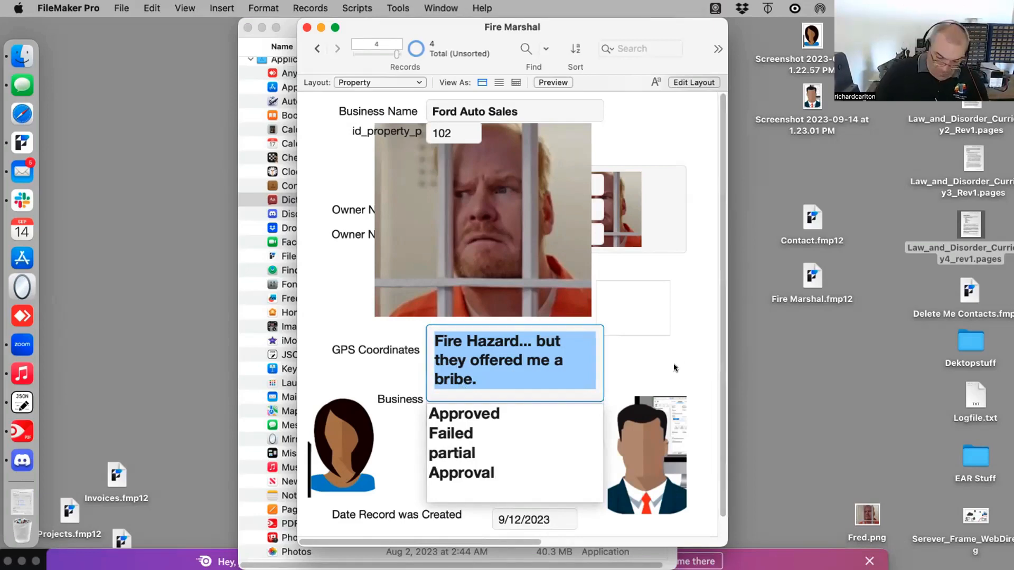
{"action": "left_click", "coordinate": [657, 359]}
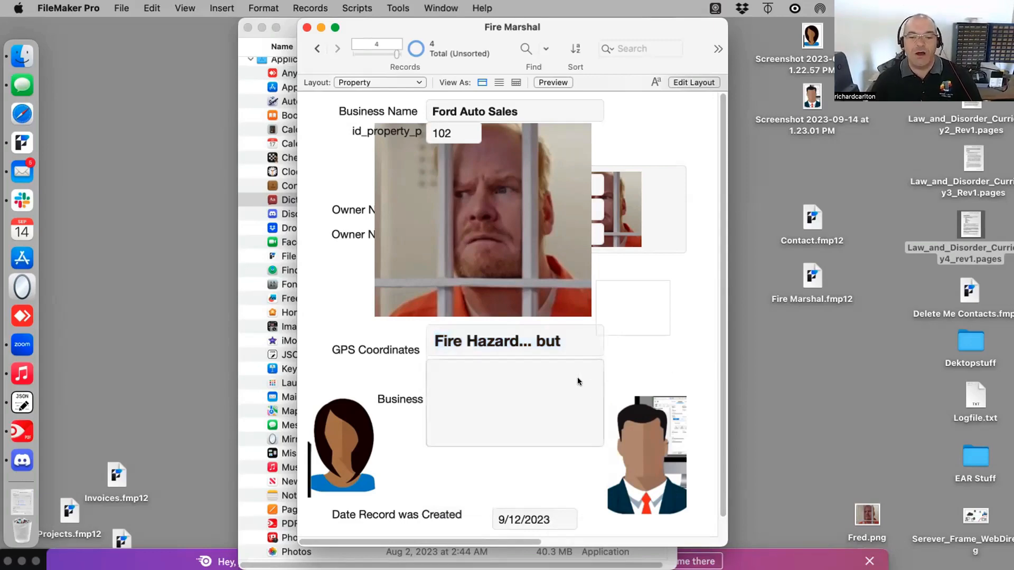
{"action": "left_click", "coordinate": [568, 333]}
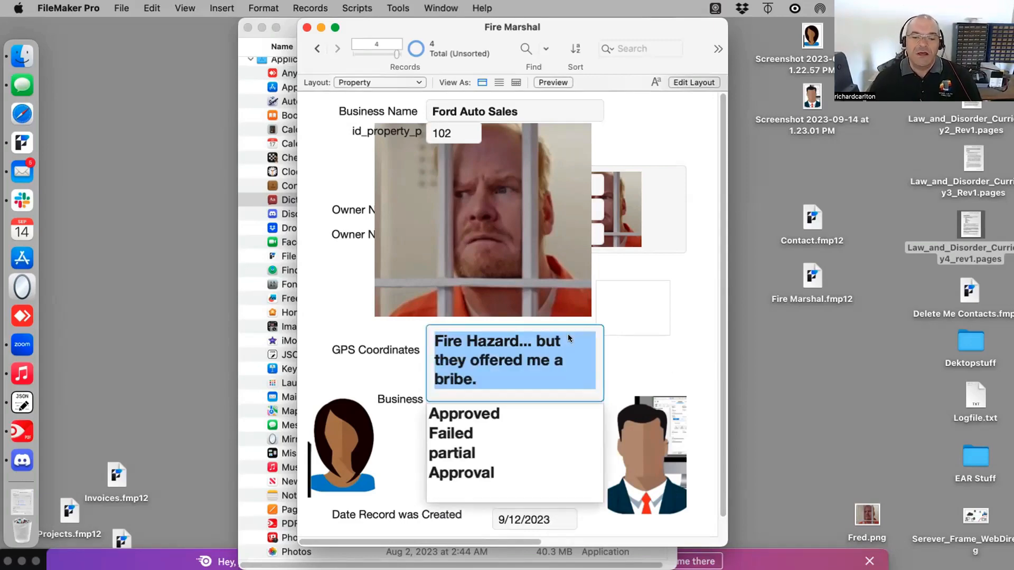
{"action": "key", "text": "Escape"}
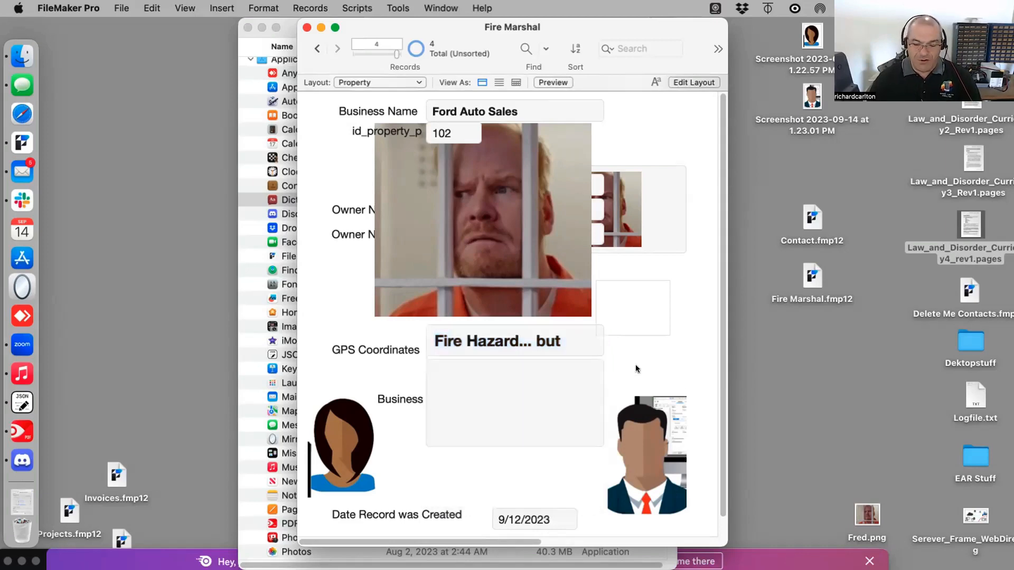
In Layout mode, change the GPS Coordinates field's control style to Pop-up Menu, keeping Inspection Results as its value list.
{"action": "key", "text": "super+l"}
{"action": "left_click", "coordinate": [556, 342]}
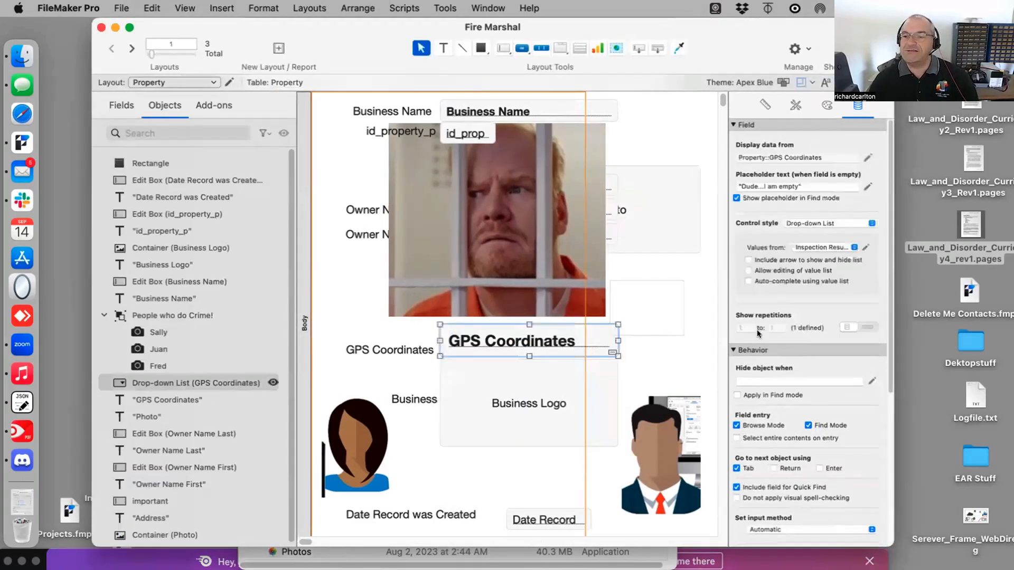
{"action": "left_click", "coordinate": [824, 248]}
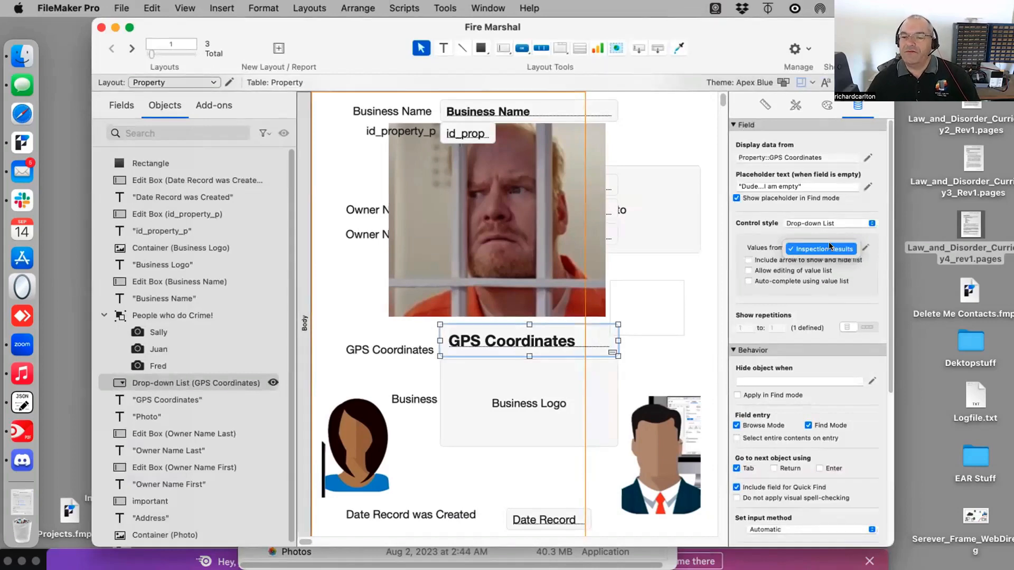
{"action": "left_click", "coordinate": [829, 246]}
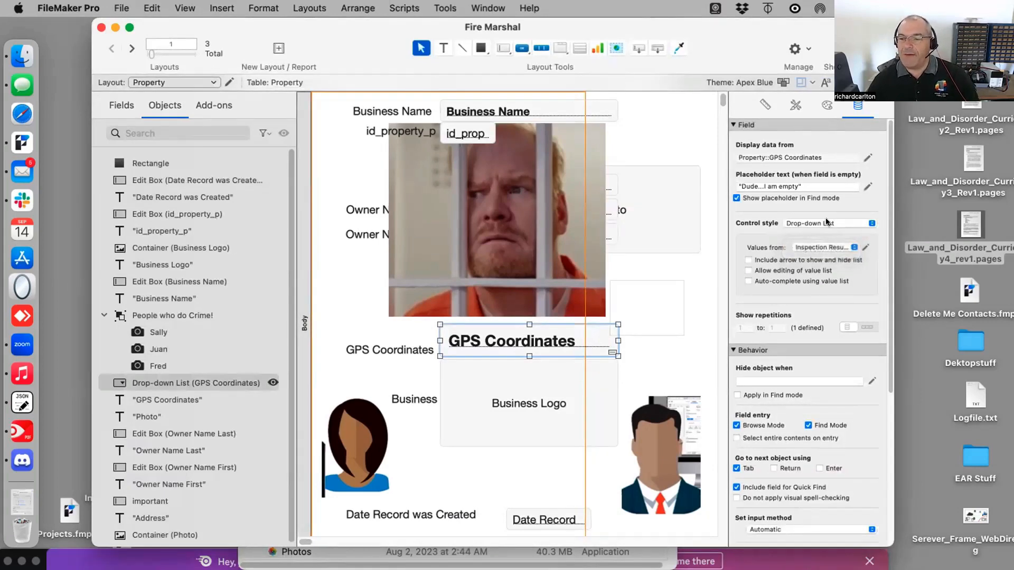
{"action": "left_click", "coordinate": [827, 222]}
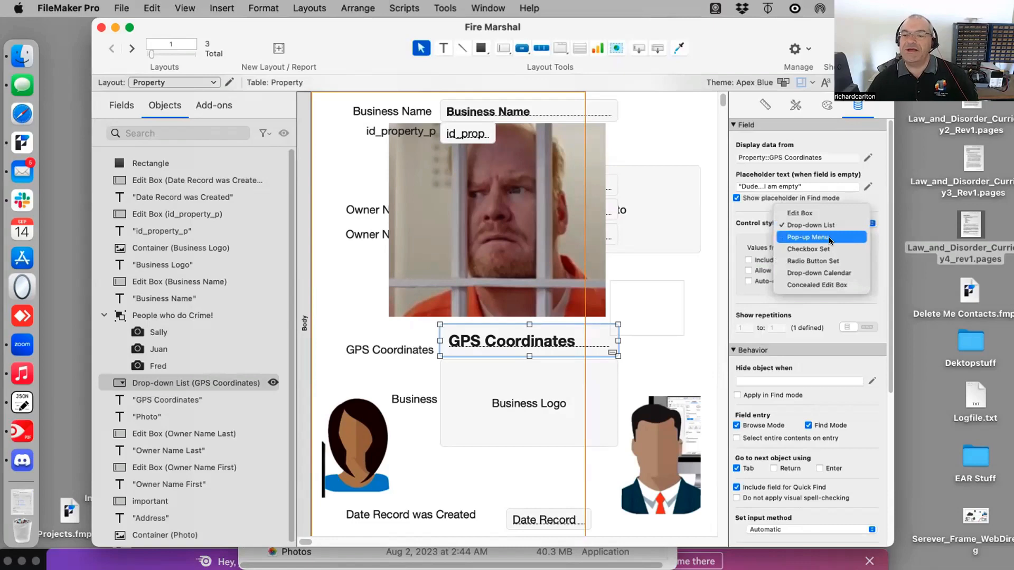
{"action": "left_click", "coordinate": [830, 239]}
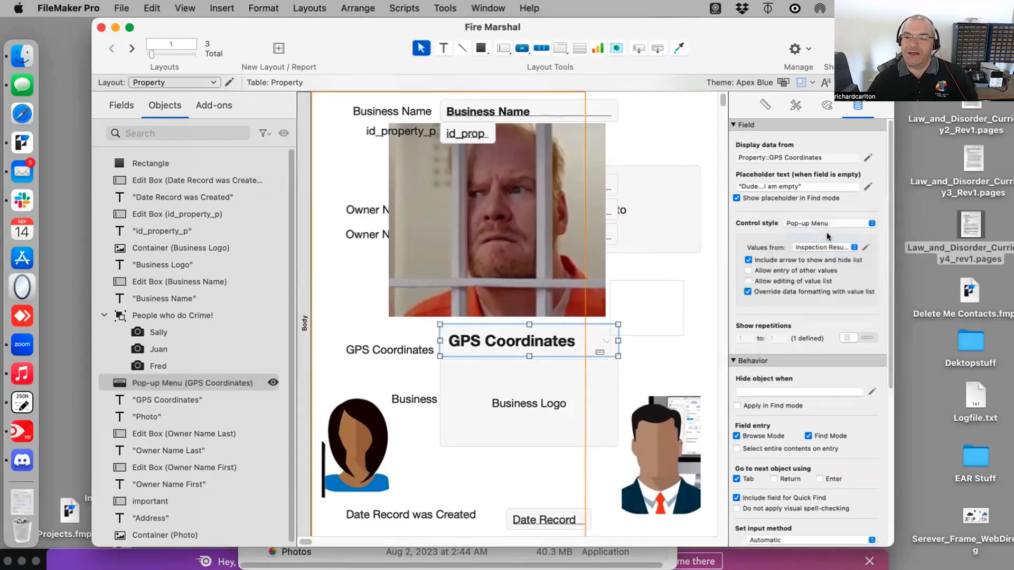
Show the GPS Coordinates pop-up choices in Browse mode and dismiss them without choosing a value.
{"action": "key", "text": "super+b"}
{"action": "left_click", "coordinate": [565, 341]}
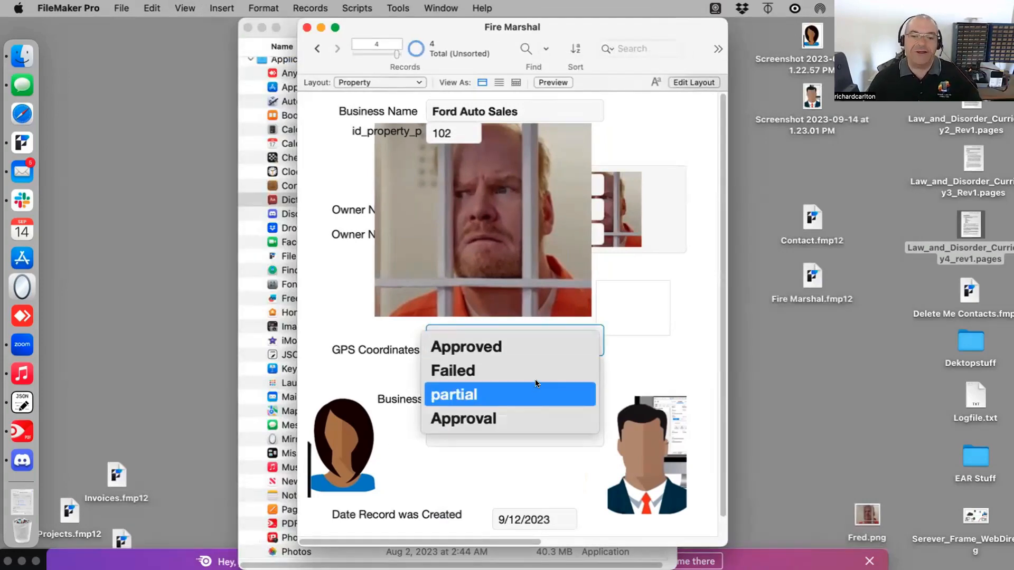
{"action": "left_click", "coordinate": [626, 352]}
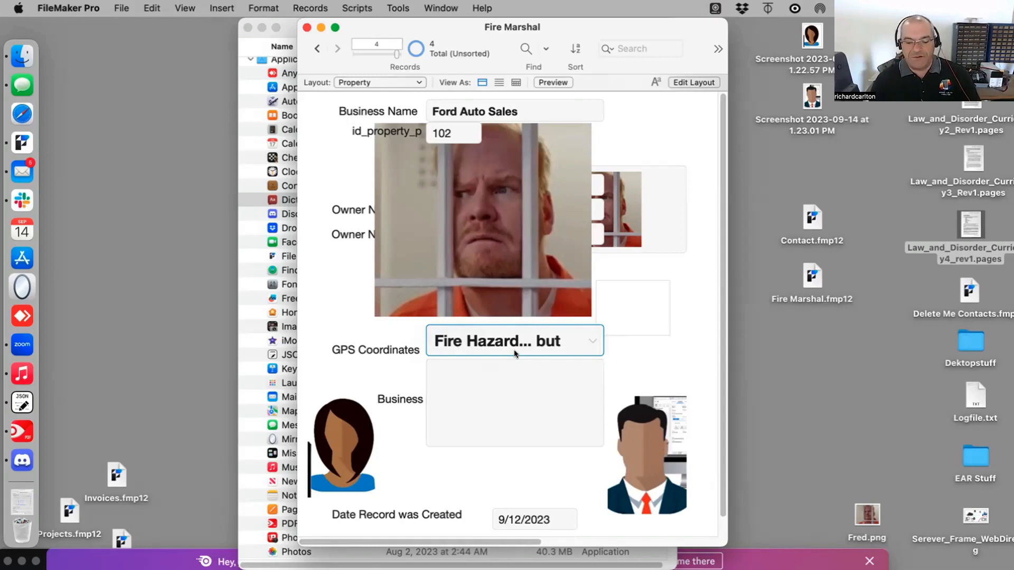
Allow editing of the value list for the GPS Coordinates pop-up menu in Layout mode and return to Browse mode.
{"action": "key", "text": "super+l"}
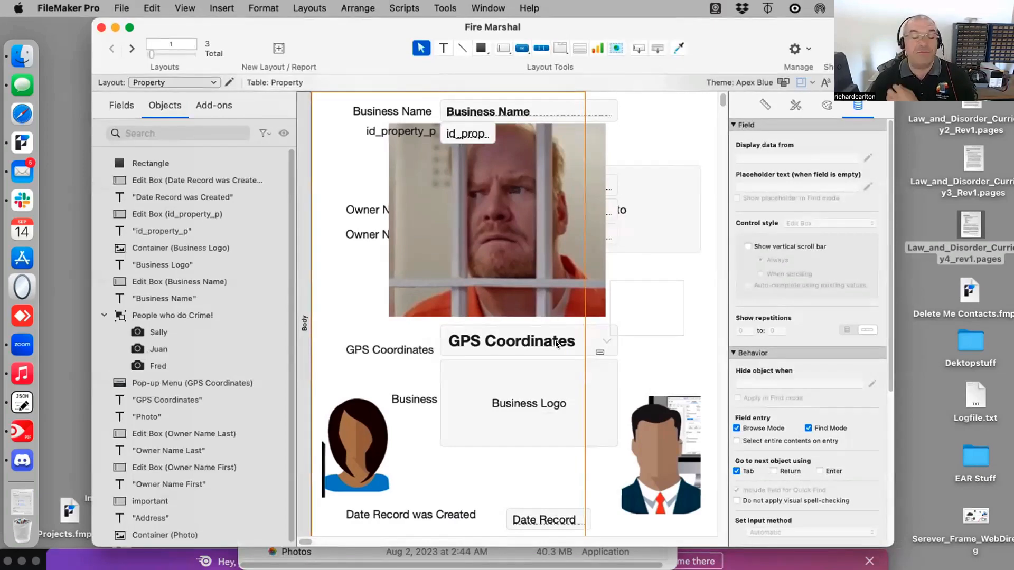
{"action": "left_click", "coordinate": [590, 345]}
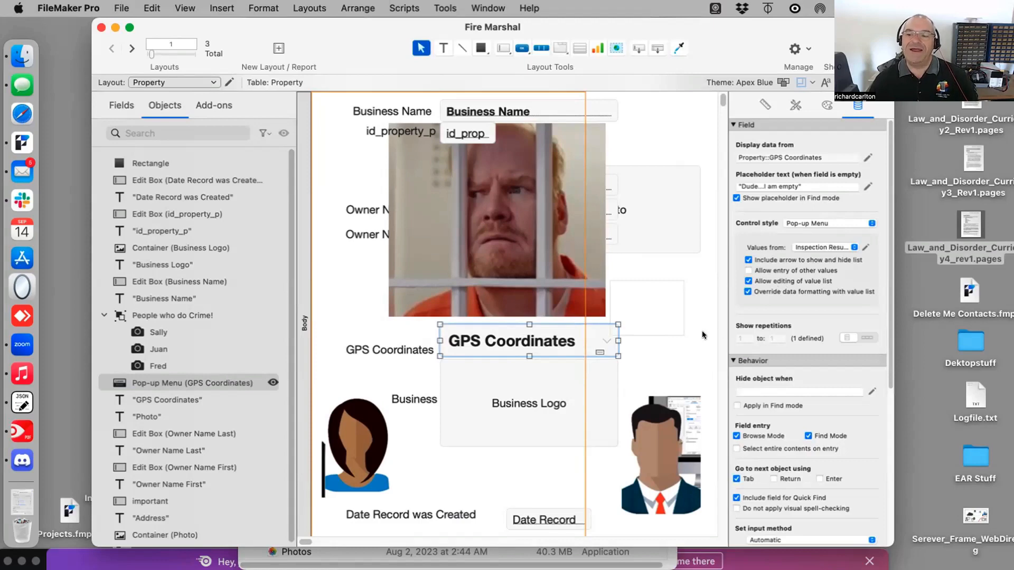
{"action": "key", "text": "super+b"}
From the GPS Coordinates pop-up, edit Inspection Results to add a "-" separator line and "Death Trap" below Approval, and save it.
{"action": "left_click", "coordinate": [535, 343]}
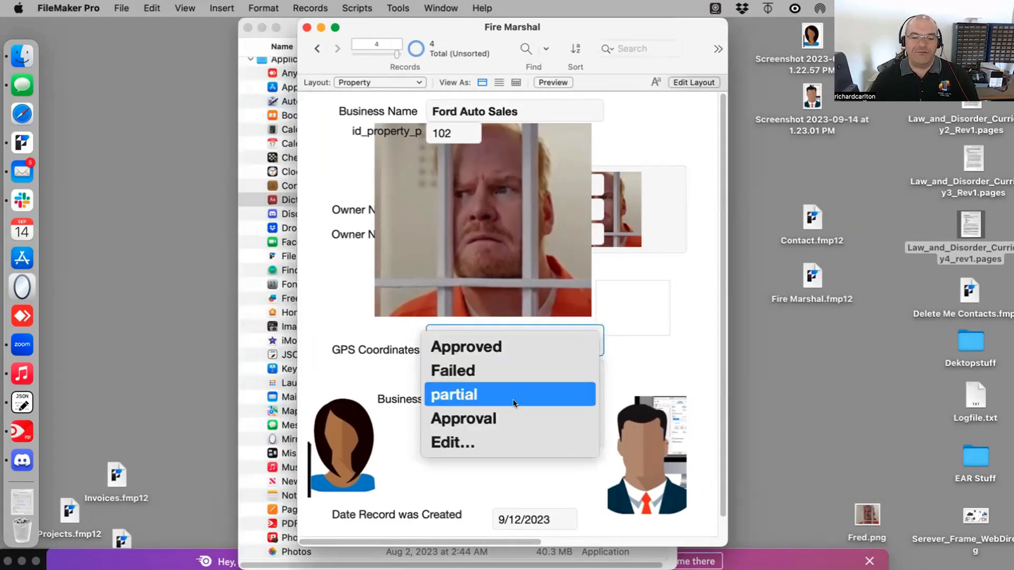
{"action": "left_click", "coordinate": [480, 440]}
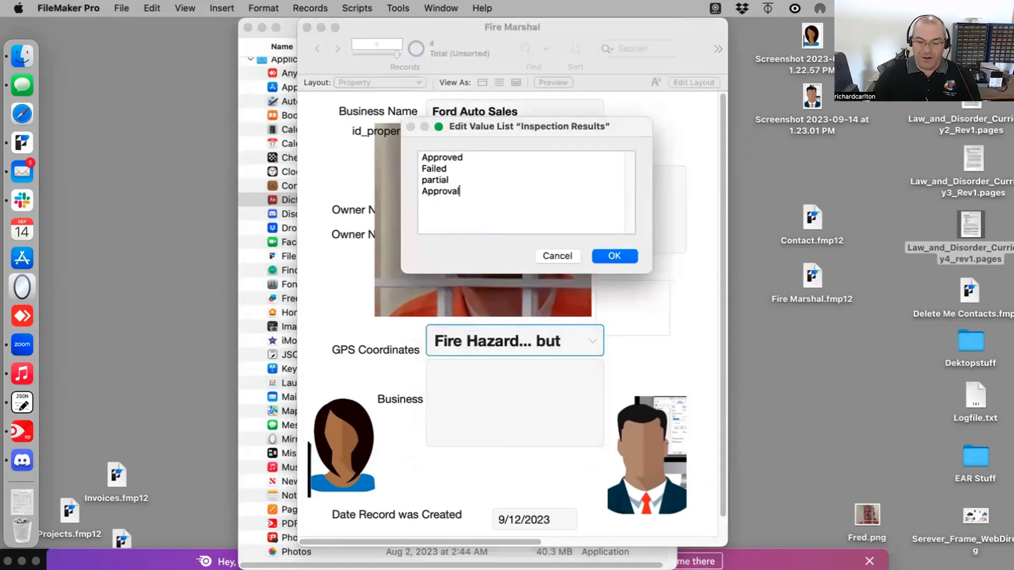
{"action": "key", "text": "Return"}
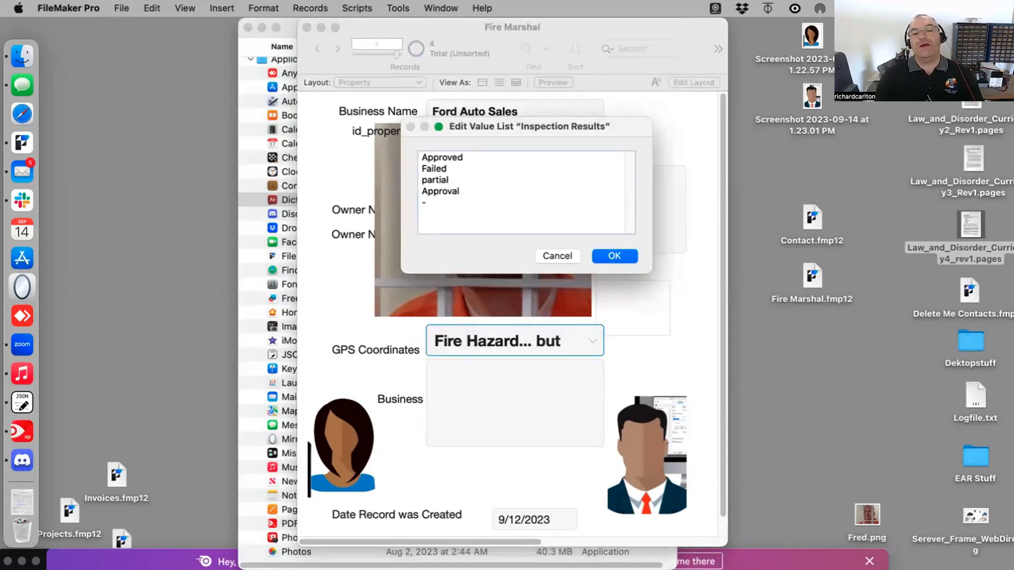
{"action": "type", "text": "-"}
{"action": "key", "text": "Return"}
{"action": "type", "text": "Death "}
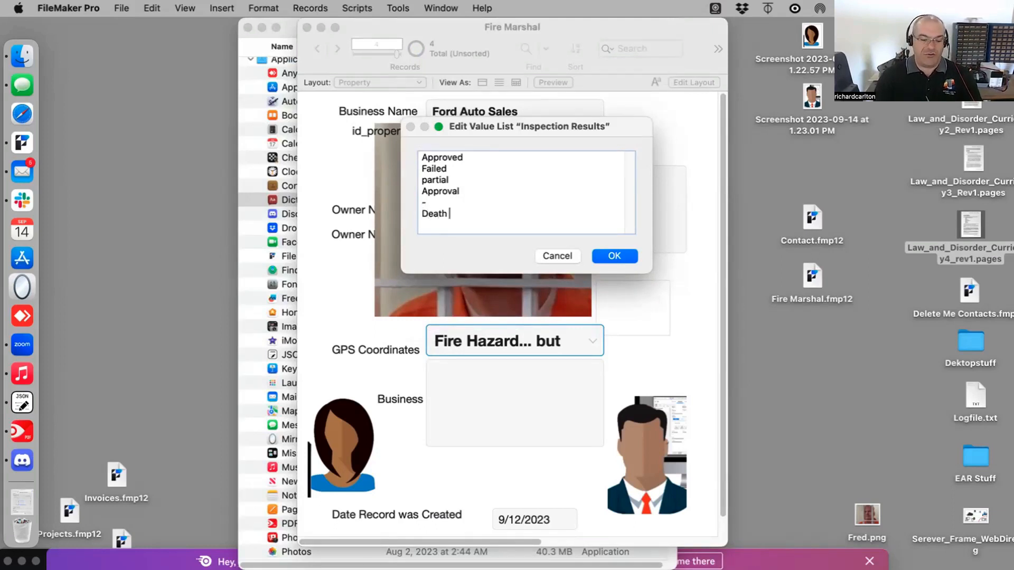
{"action": "type", "text": "Trap"}
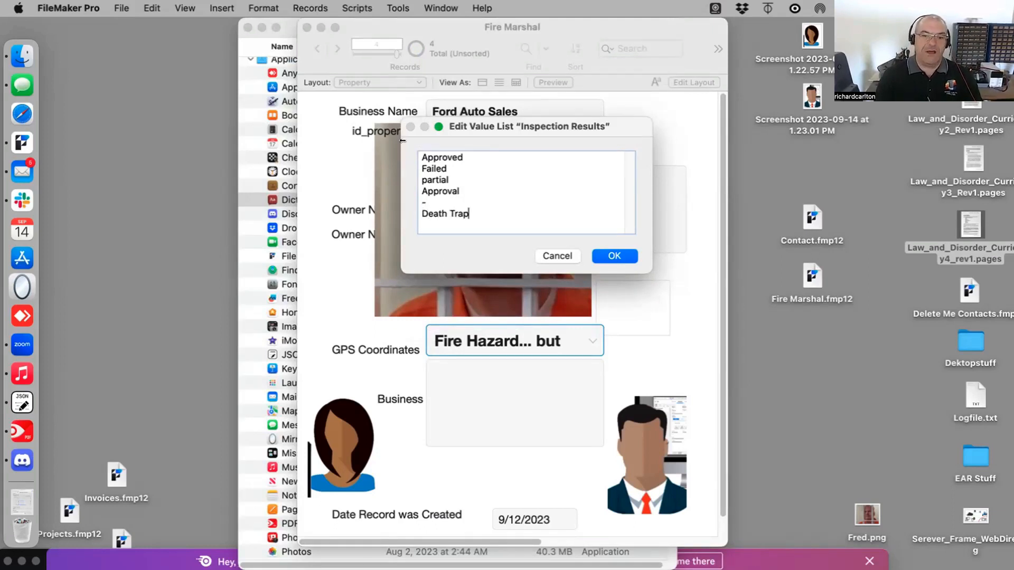
{"action": "left_click", "coordinate": [602, 258]}
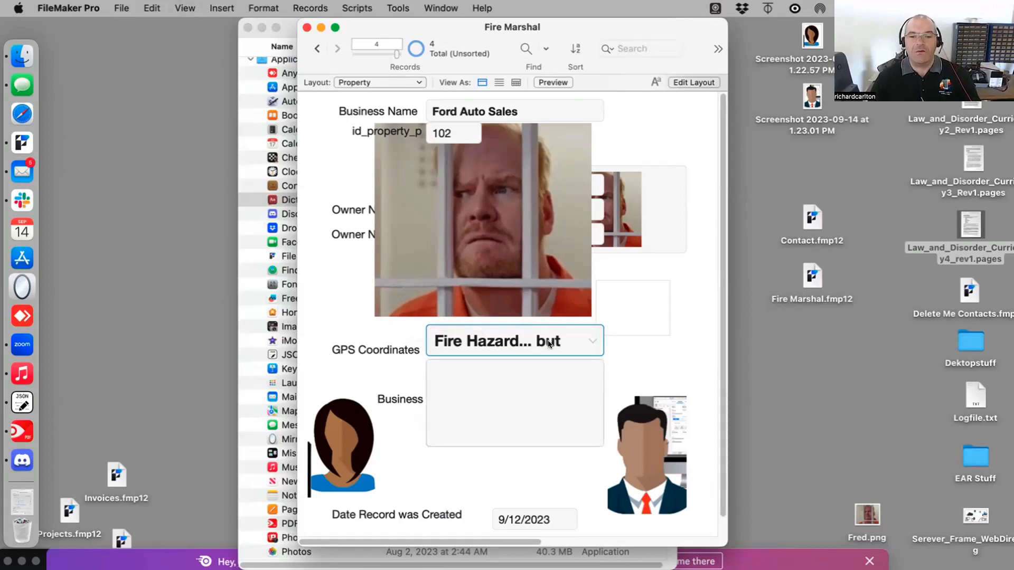
Review the updated pop-up choices and set the Ford Auto Sales record's GPS Coordinates to Failed.
{"action": "left_click", "coordinate": [591, 340]}
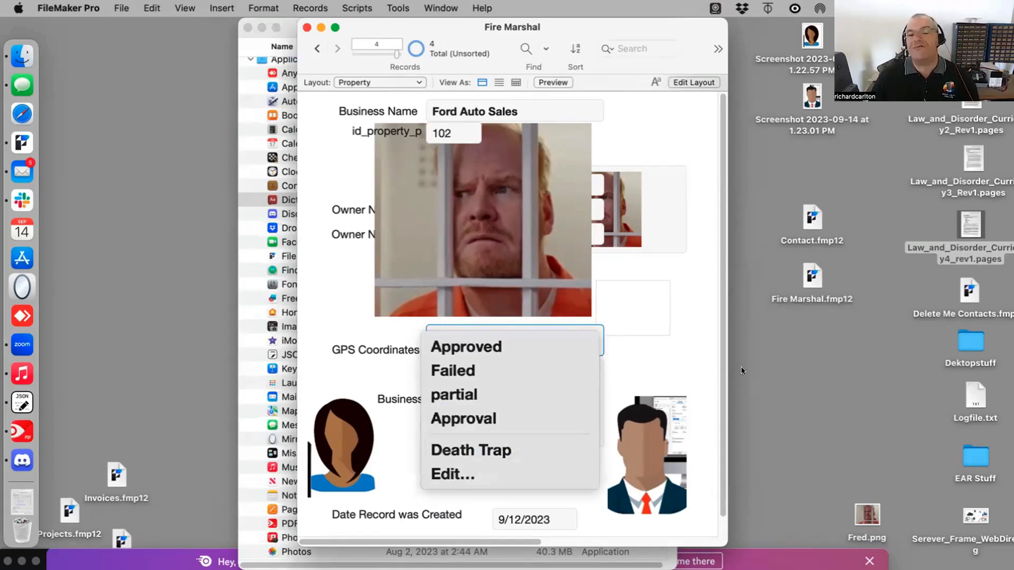
{"action": "left_click", "coordinate": [679, 358]}
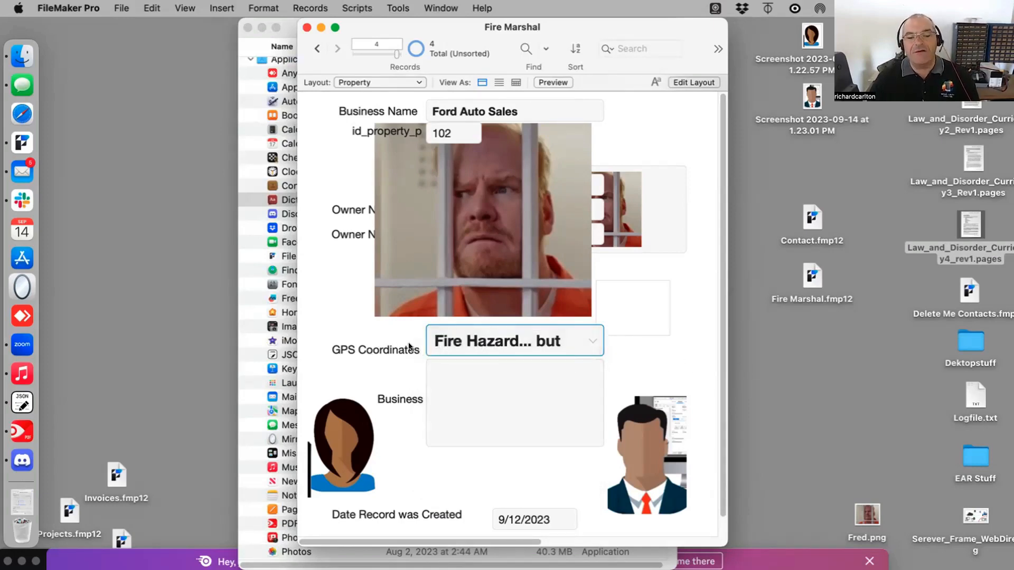
{"action": "left_click", "coordinate": [444, 350]}
{"action": "left_click", "coordinate": [459, 367]}
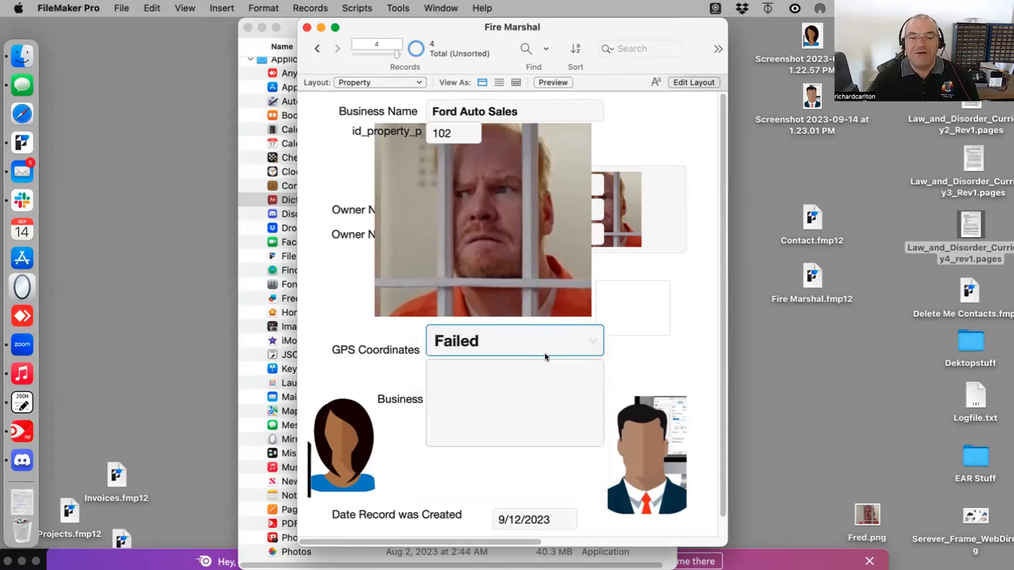
Edit the Inspection Results value list from the pop-up again, adding "No really Good" below Death Trap, and save it.
{"action": "left_click", "coordinate": [552, 348]}
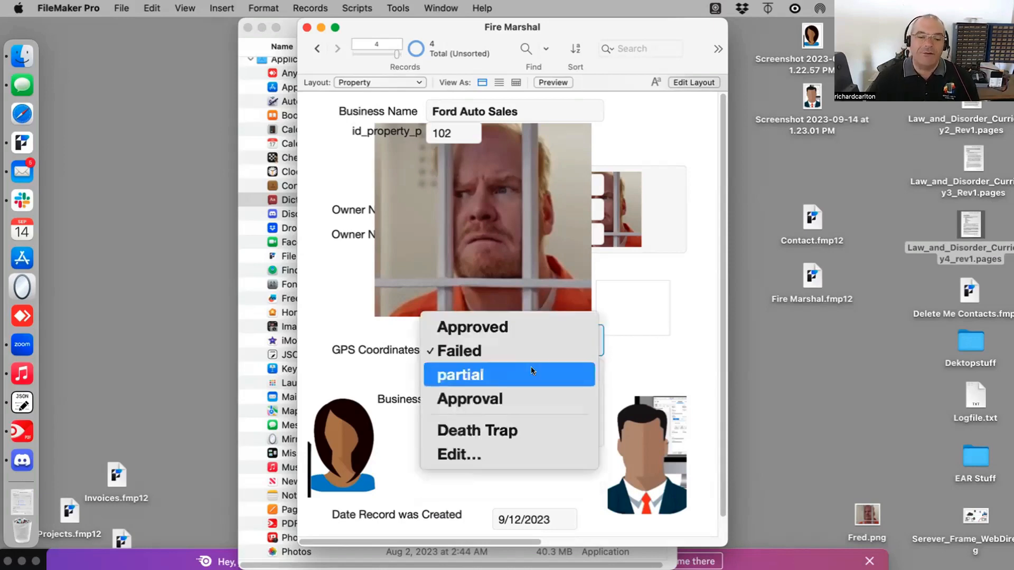
{"action": "left_click", "coordinate": [492, 457]}
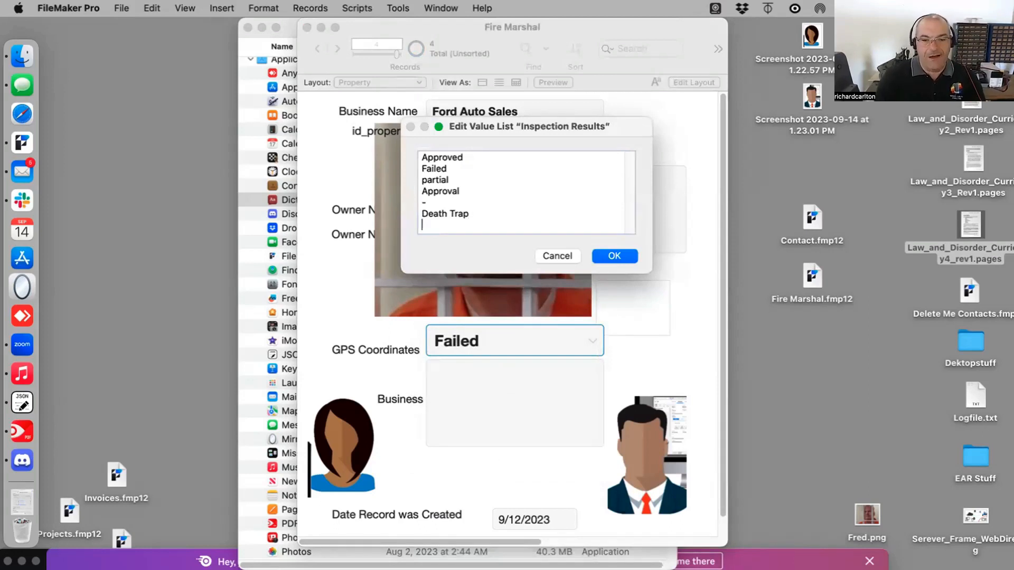
{"action": "type", "text": "No reall"}
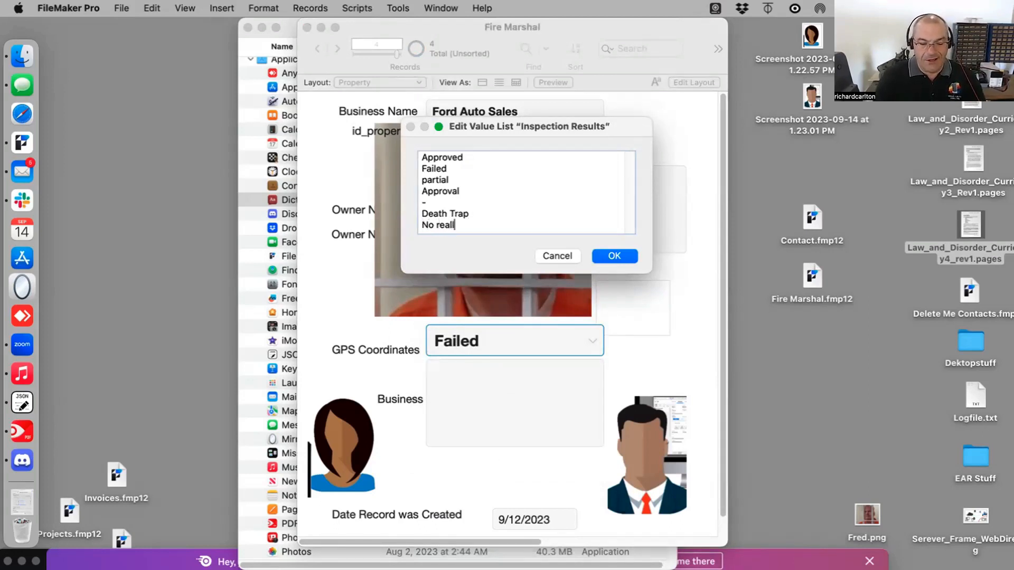
{"action": "type", "text": "y Good"}
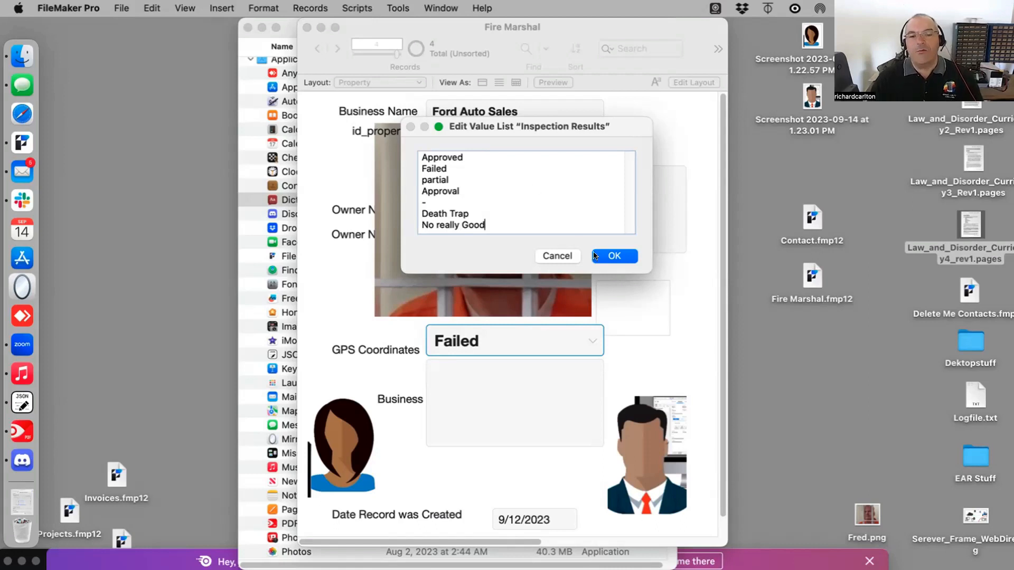
{"action": "left_click", "coordinate": [623, 264]}
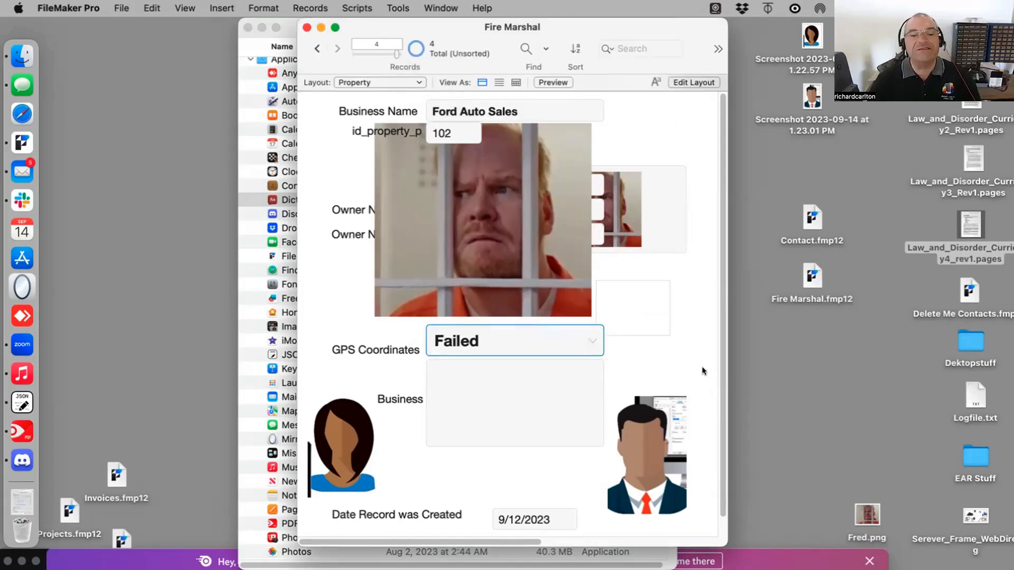
Set the Ford Auto Sales record's GPS Coordinates to "No really Good" and commit the record.
{"action": "left_click", "coordinate": [581, 334]}
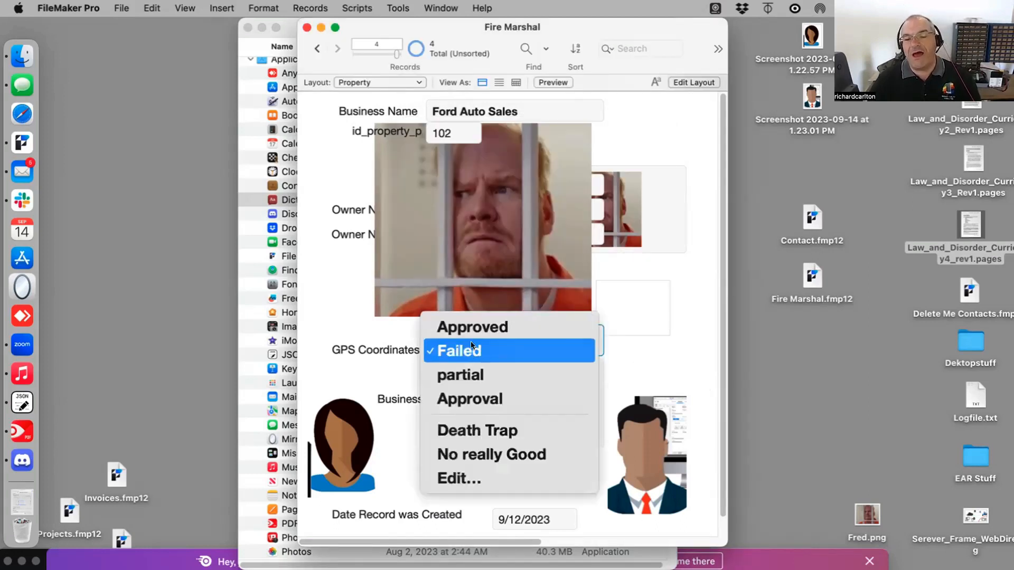
{"action": "left_click", "coordinate": [473, 453]}
{"action": "left_click", "coordinate": [623, 355]}
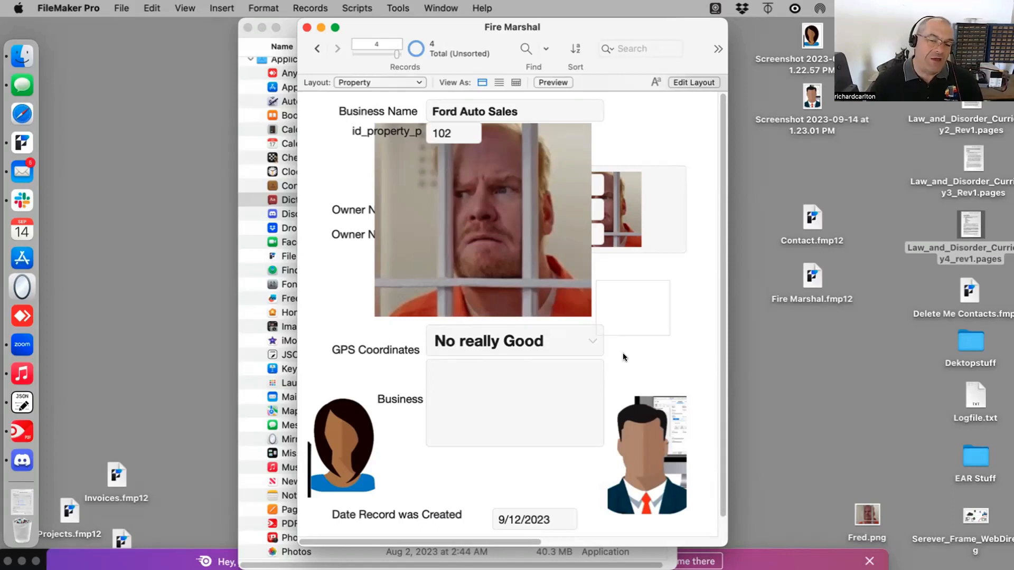
In Layout mode, change the GPS Coordinates field's control style from pop-up menu to Checkbox Set.
{"action": "key", "text": "super+l"}
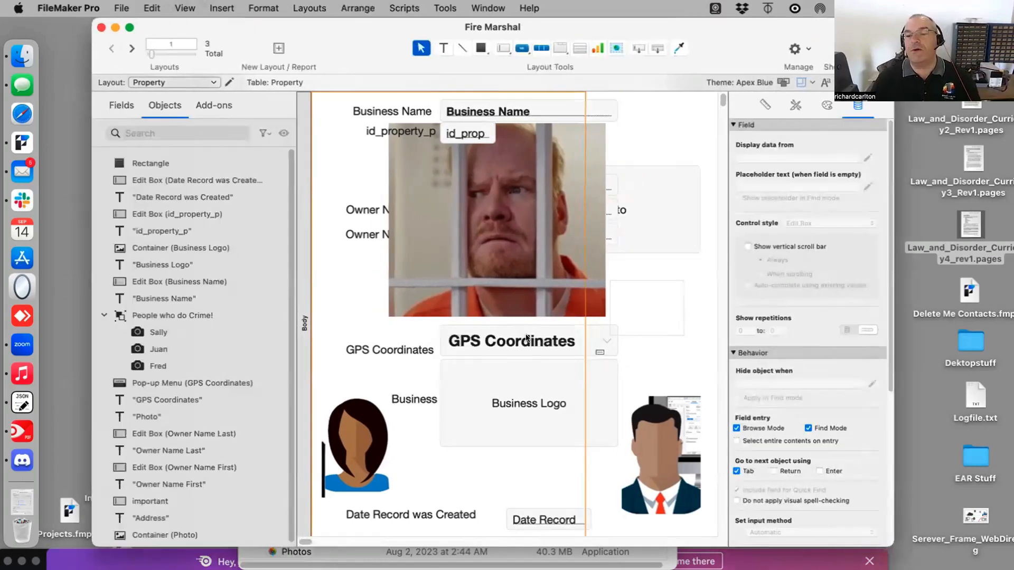
{"action": "left_click", "coordinate": [527, 339]}
{"action": "left_click", "coordinate": [826, 222]}
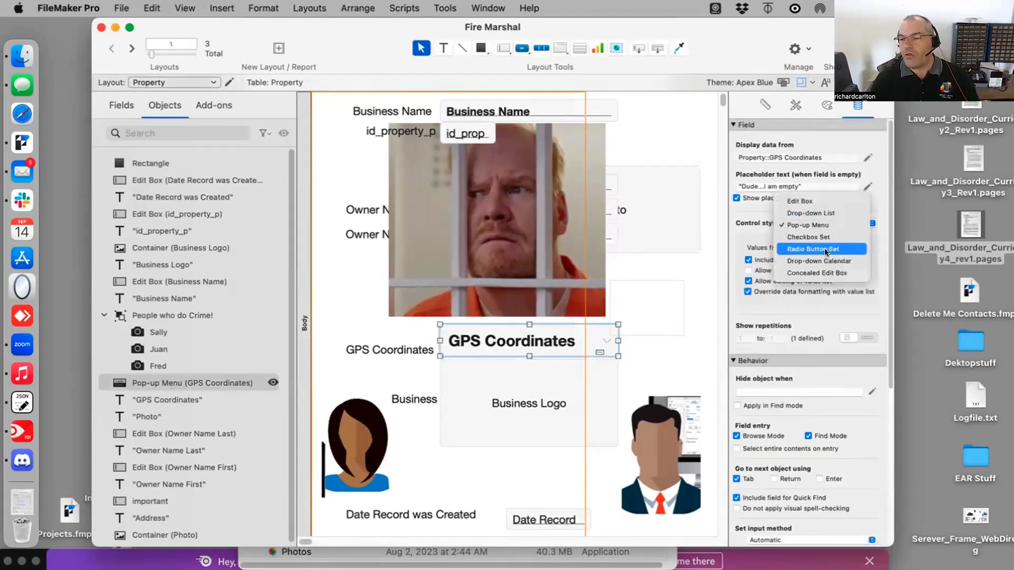
{"action": "left_click", "coordinate": [825, 236]}
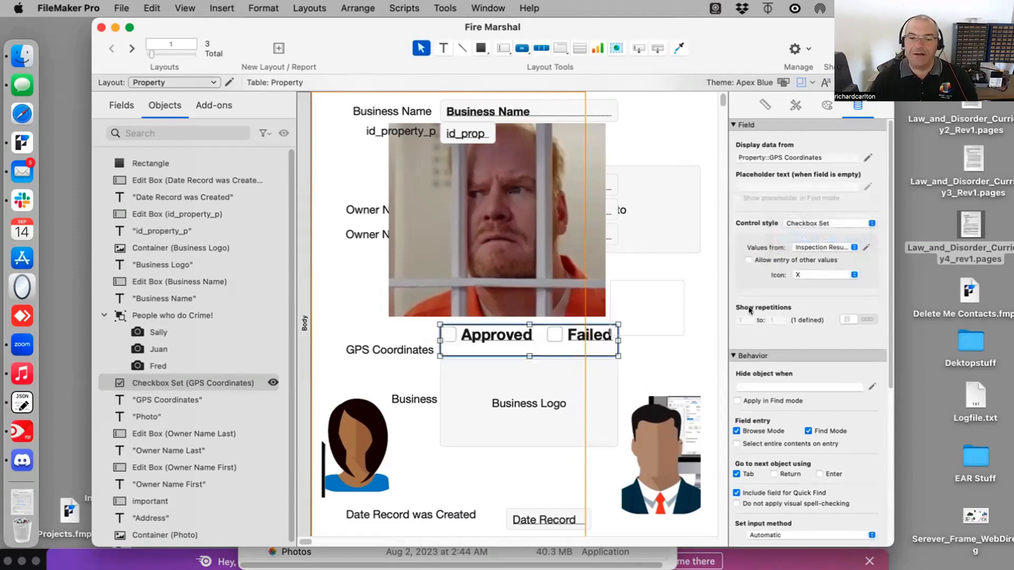
Enlarge the GPS Coordinates checkbox set so every choice shows in two columns, and move the Business Logo container below it.
{"action": "left_click_drag", "start_coordinate": [618, 357], "coordinate": [583, 501]}
{"action": "left_click", "coordinate": [544, 412]}
{"action": "left_click_drag", "start_coordinate": [549, 425], "coordinate": [615, 470]}
{"action": "left_click_drag", "start_coordinate": [718, 229], "coordinate": [744, 57]}
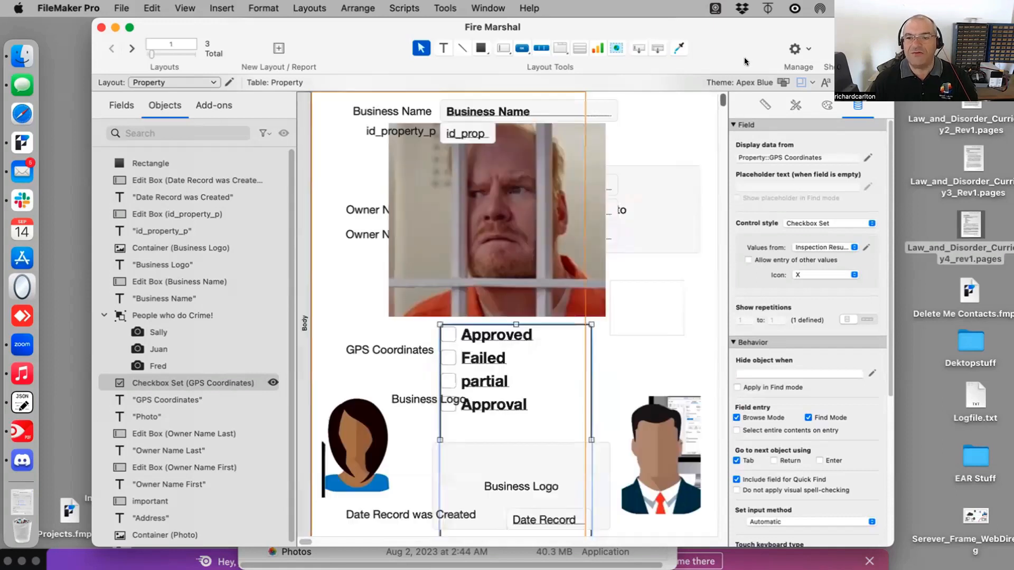
{"action": "scroll", "coordinate": [651, 308], "scroll_direction": "down", "scroll_amount": 2}
{"action": "left_click_drag", "start_coordinate": [591, 500], "coordinate": [693, 377]}
In Browse mode, check Death Trap, Failed, Approved, partial and Approval in the Ford Auto Sales record's GPS Coordinates.
{"action": "key", "text": "super+b"}
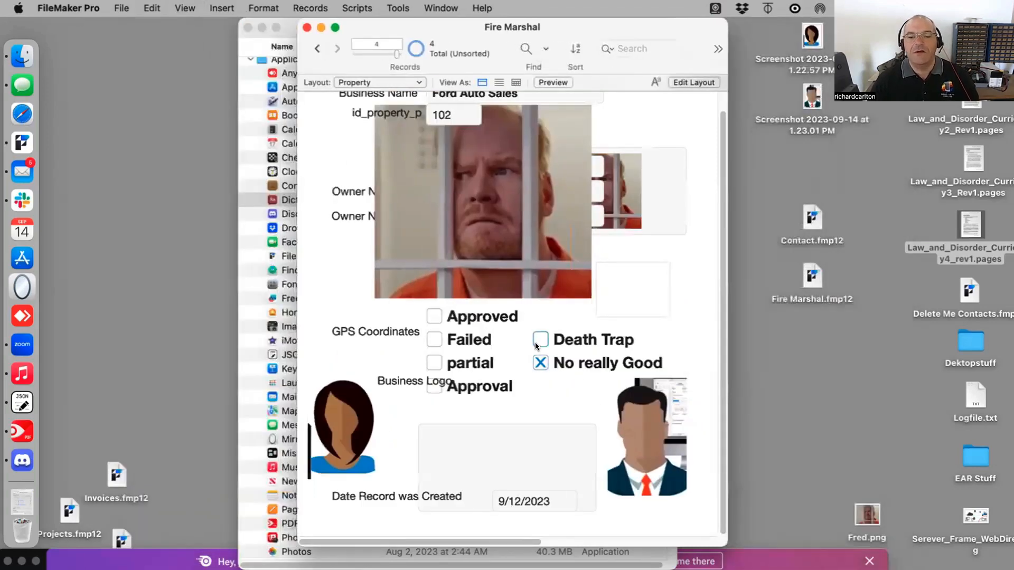
{"action": "left_click", "coordinate": [540, 339]}
{"action": "left_click", "coordinate": [434, 340]}
{"action": "left_click", "coordinate": [433, 318]}
{"action": "left_click", "coordinate": [434, 362]}
{"action": "left_click", "coordinate": [434, 385]}
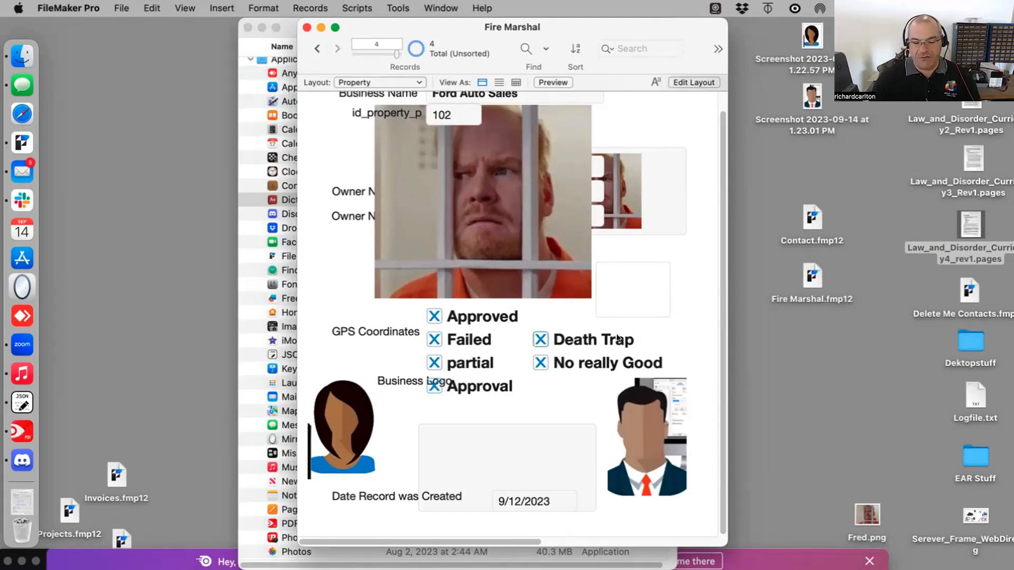
Delete the Business Logo and Date Record was Created fields with their labels from the Property layout.
{"action": "key", "text": "super+l"}
{"action": "left_click", "coordinate": [486, 445]}
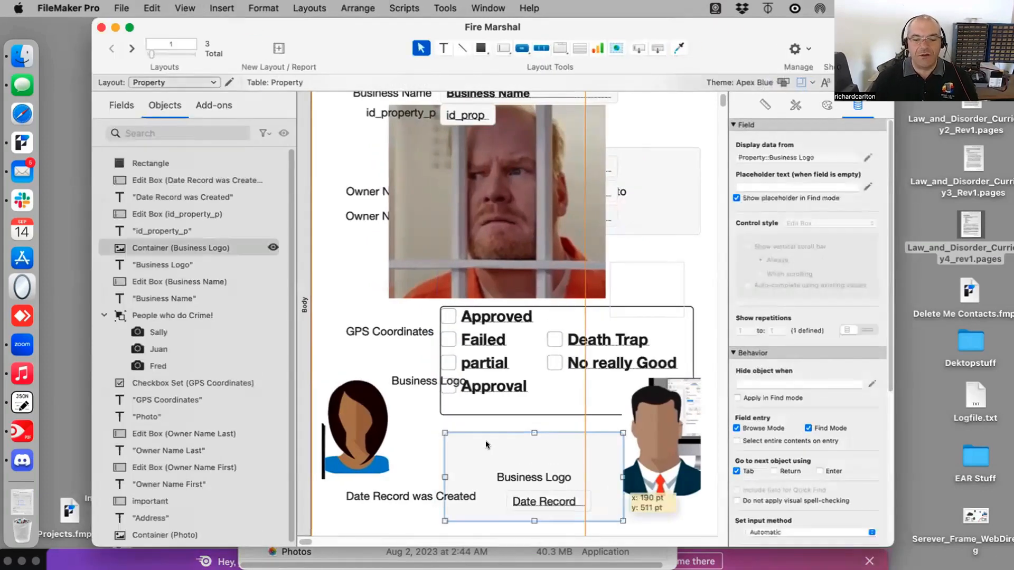
{"action": "key", "text": "Delete"}
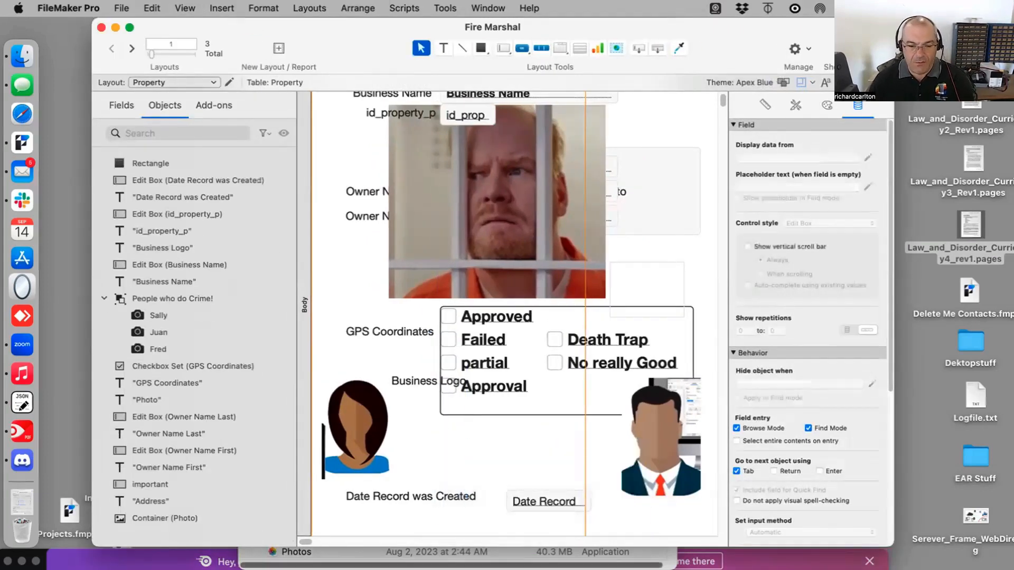
{"action": "left_click", "coordinate": [397, 495]}
{"action": "key", "text": "Delete"}
{"action": "left_click", "coordinate": [512, 503]}
{"action": "key", "text": "Delete"}
{"action": "left_click_drag", "start_coordinate": [587, 364], "coordinate": [489, 351]}
{"action": "left_click", "coordinate": [406, 379]}
{"action": "key", "text": "Delete"}
Shrink the People who do Crime! group clear of the checkbox set, and move the GPS Coordinates label beside the checkboxes.
{"action": "left_click", "coordinate": [663, 482]}
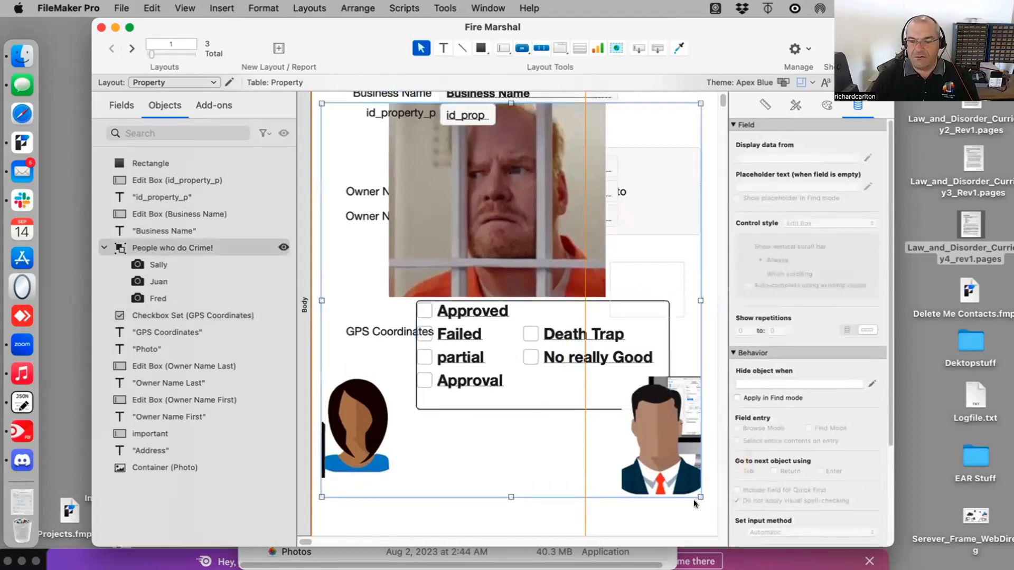
{"action": "left_click_drag", "start_coordinate": [700, 496], "coordinate": [650, 262]}
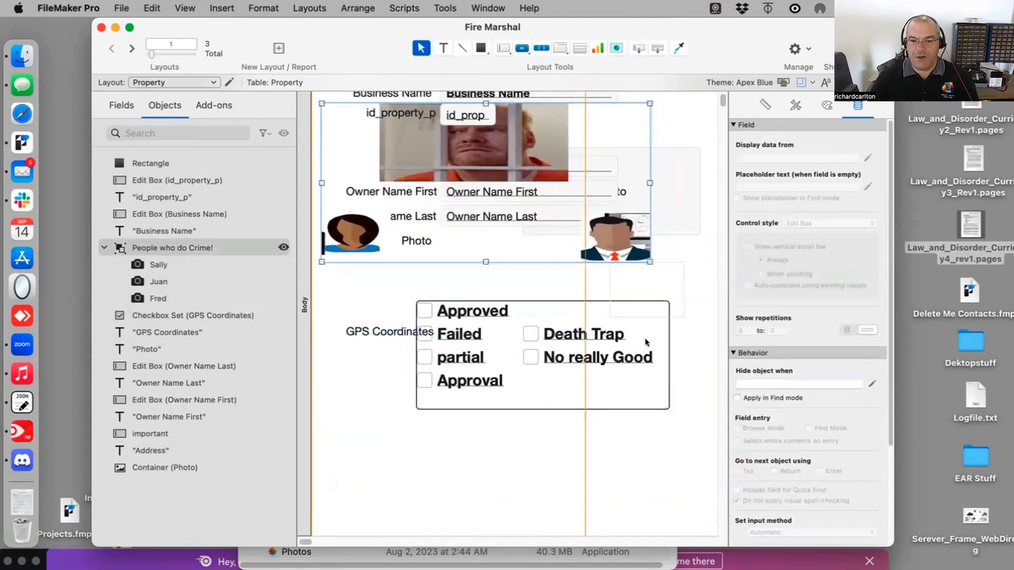
{"action": "left_click_drag", "start_coordinate": [641, 396], "coordinate": [645, 423]}
{"action": "left_click_drag", "start_coordinate": [410, 332], "coordinate": [380, 342]}
{"action": "double_click", "coordinate": [474, 365]}
{"action": "left_click", "coordinate": [808, 469]}
{"action": "left_click_drag", "start_coordinate": [379, 342], "coordinate": [379, 335]}
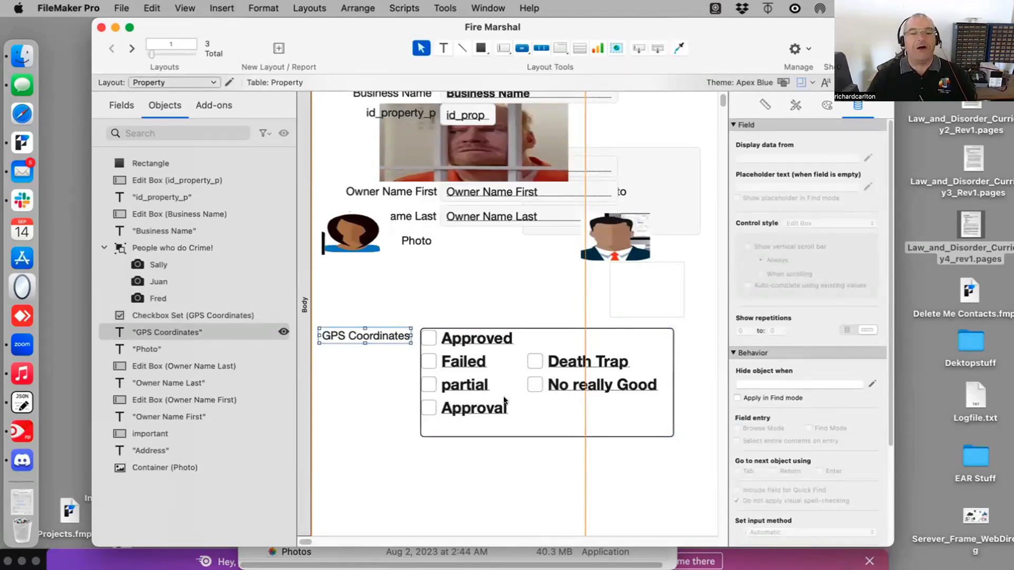
Place a second GPS Coordinates field with a label, move it below the first checkbox set and make it an Edit Box.
{"action": "left_click_drag", "start_coordinate": [507, 376], "coordinate": [511, 427]}
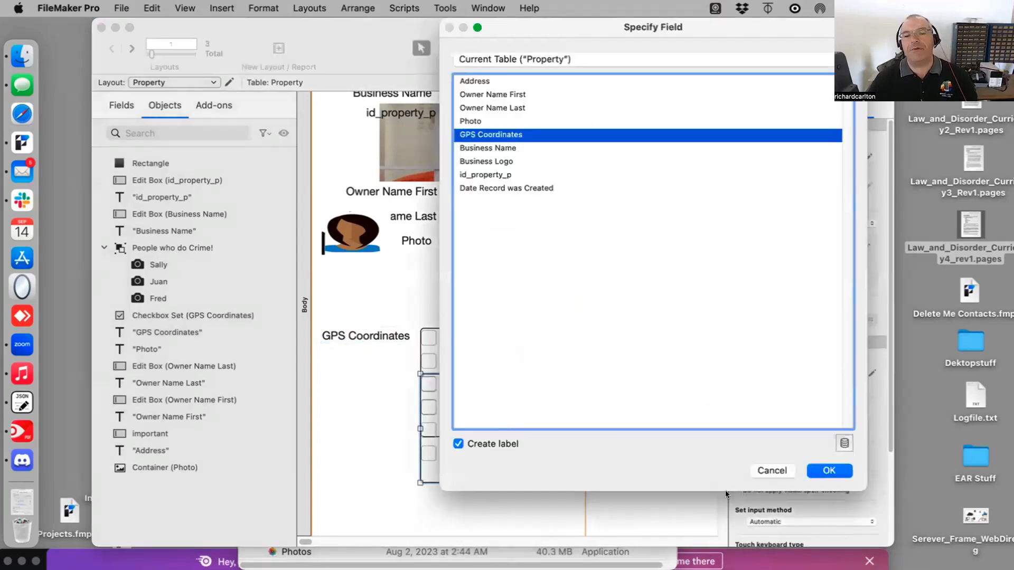
{"action": "left_click", "coordinate": [828, 471]}
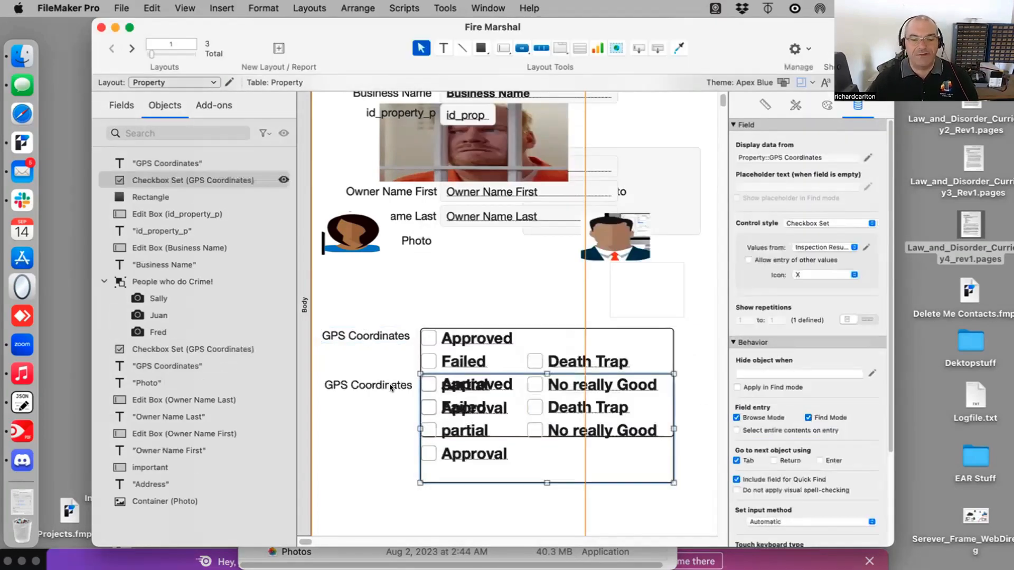
{"action": "left_click_drag", "start_coordinate": [507, 411], "coordinate": [504, 467]}
{"action": "left_click_drag", "start_coordinate": [547, 427], "coordinate": [534, 458]}
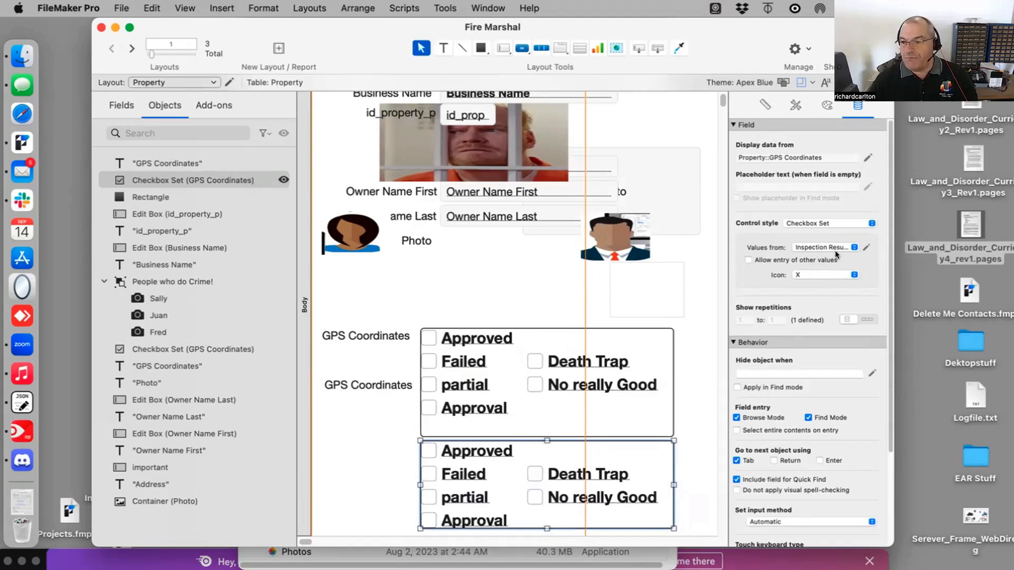
{"action": "left_click", "coordinate": [823, 226]}
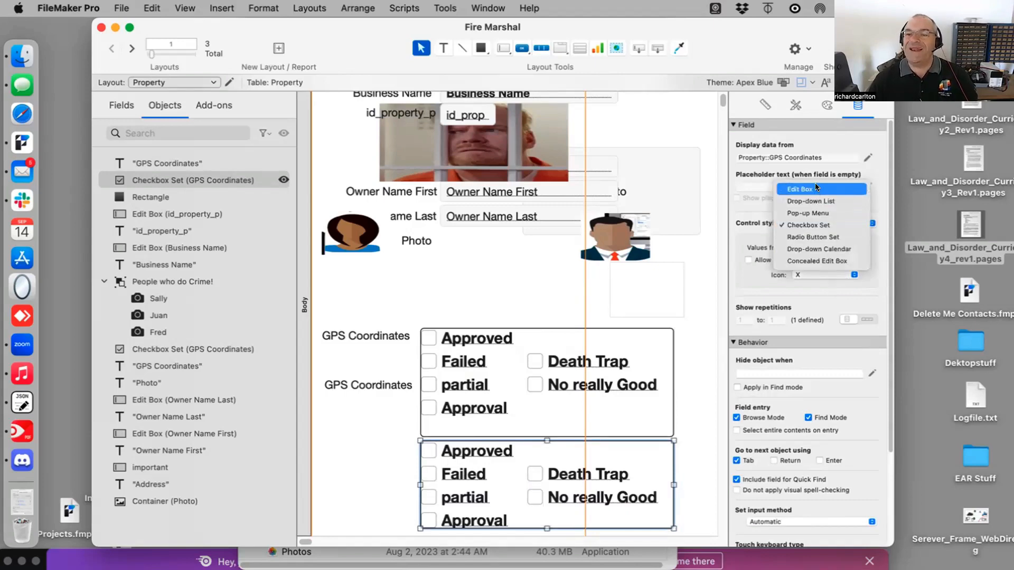
{"action": "left_click", "coordinate": [800, 189]}
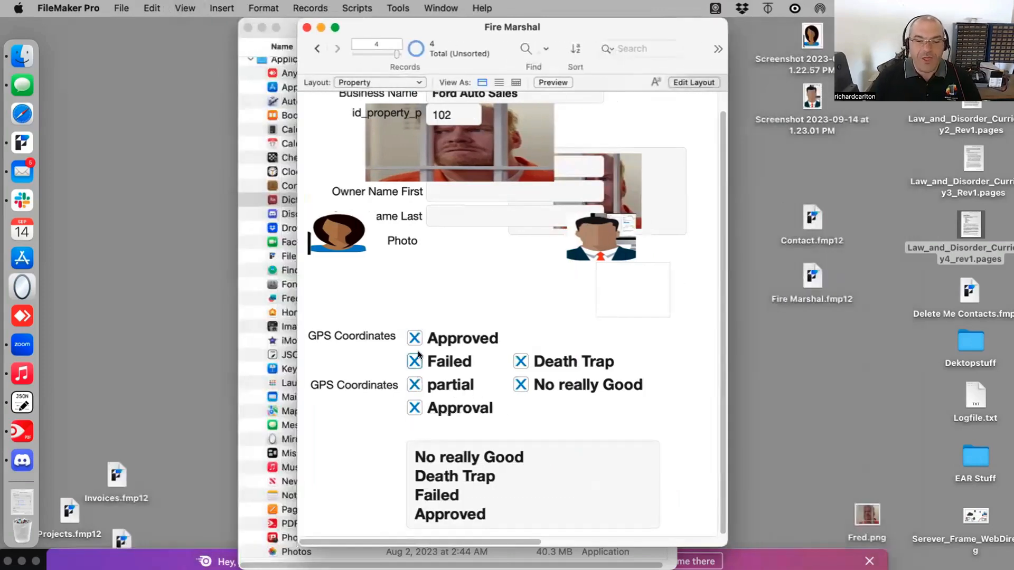
In Browse mode, clear Approved and Failed for Ford Auto Sales, and create a new record with Approved checked.
{"action": "left_click", "coordinate": [414, 337]}
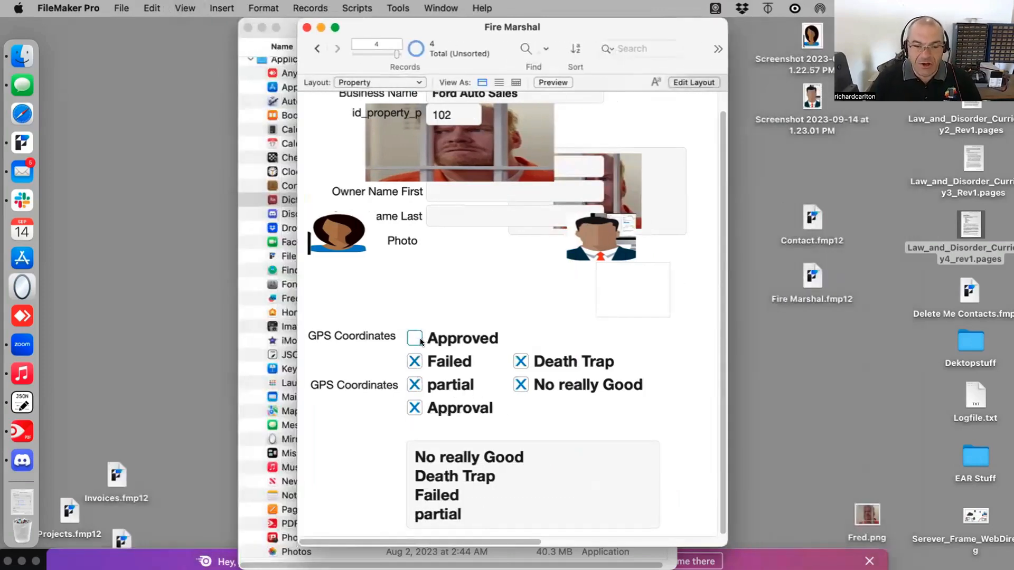
{"action": "left_click", "coordinate": [415, 362]}
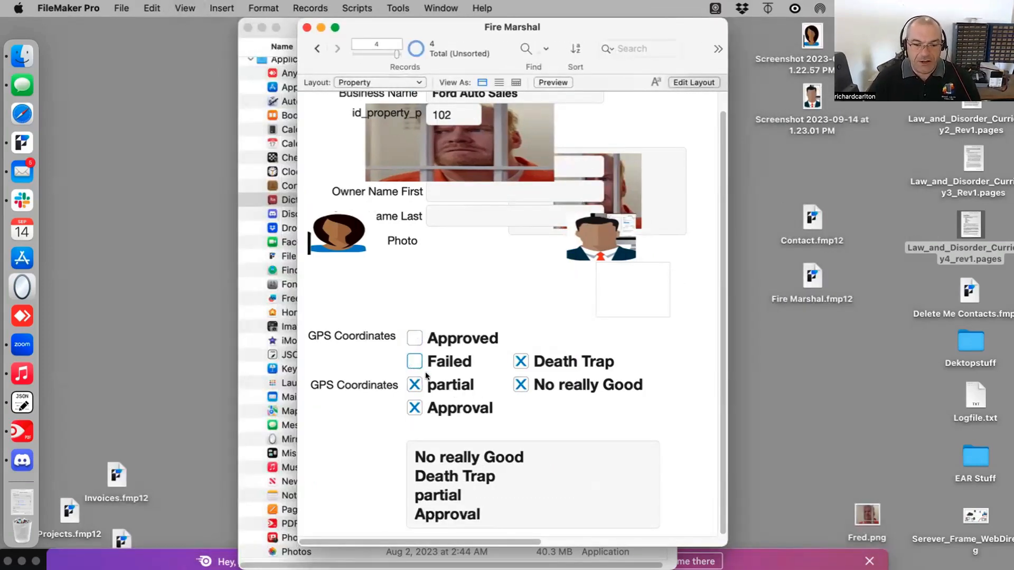
{"action": "key", "text": "super+n"}
{"action": "left_click", "coordinate": [455, 457]}
{"action": "left_click", "coordinate": [410, 339]}
{"action": "left_click", "coordinate": [410, 338]}
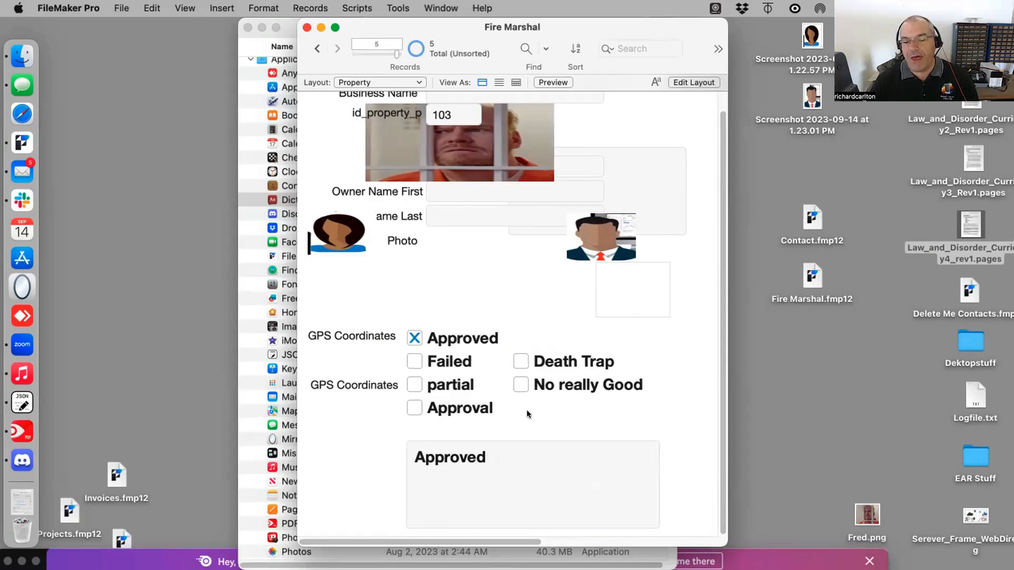
In the new record, toggle Death Trap and check No really Good, ending with Death Trap rechecked after No really Good.
{"action": "left_click", "coordinate": [520, 361]}
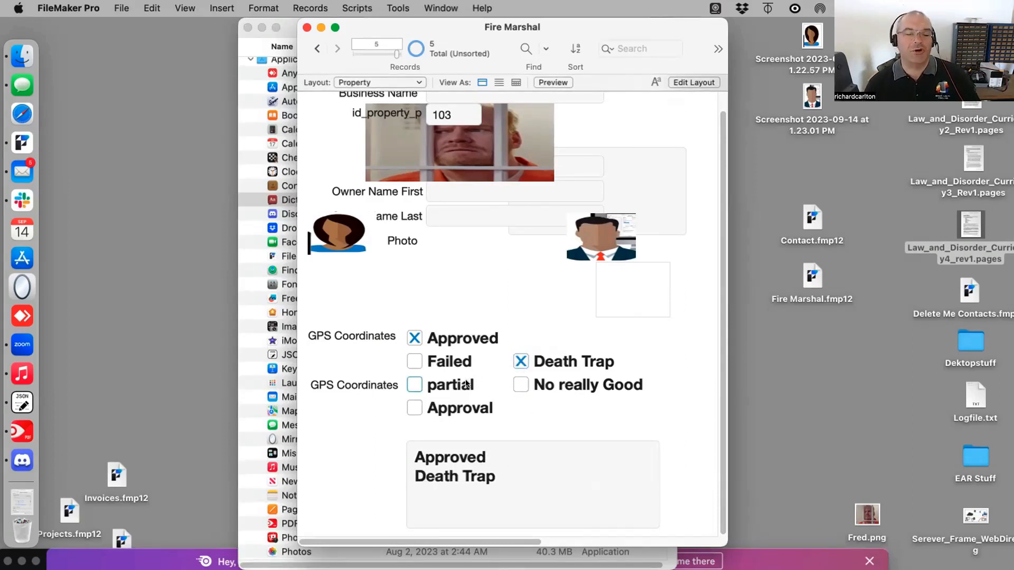
{"action": "left_click", "coordinate": [521, 361]}
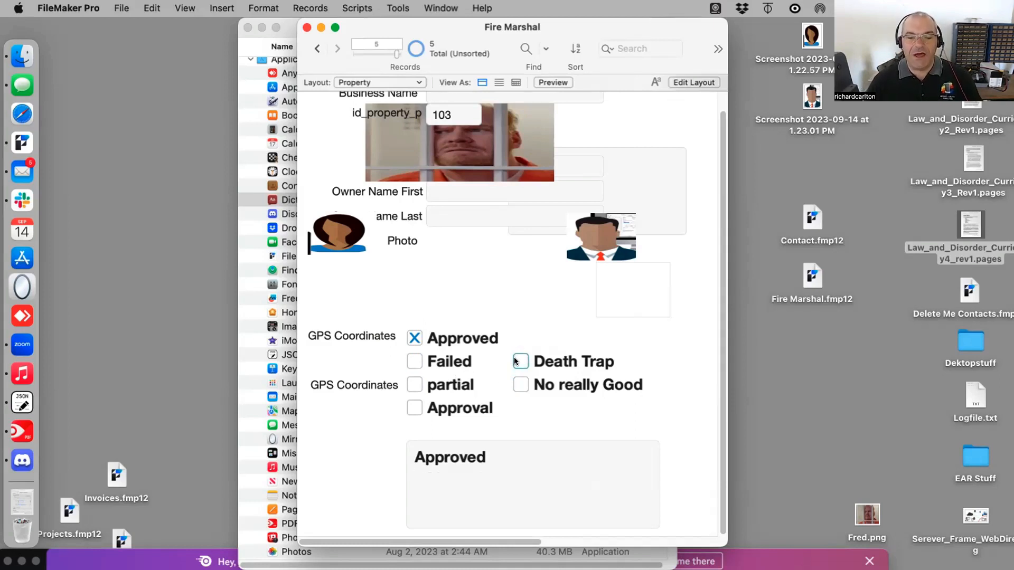
{"action": "left_click", "coordinate": [515, 359]}
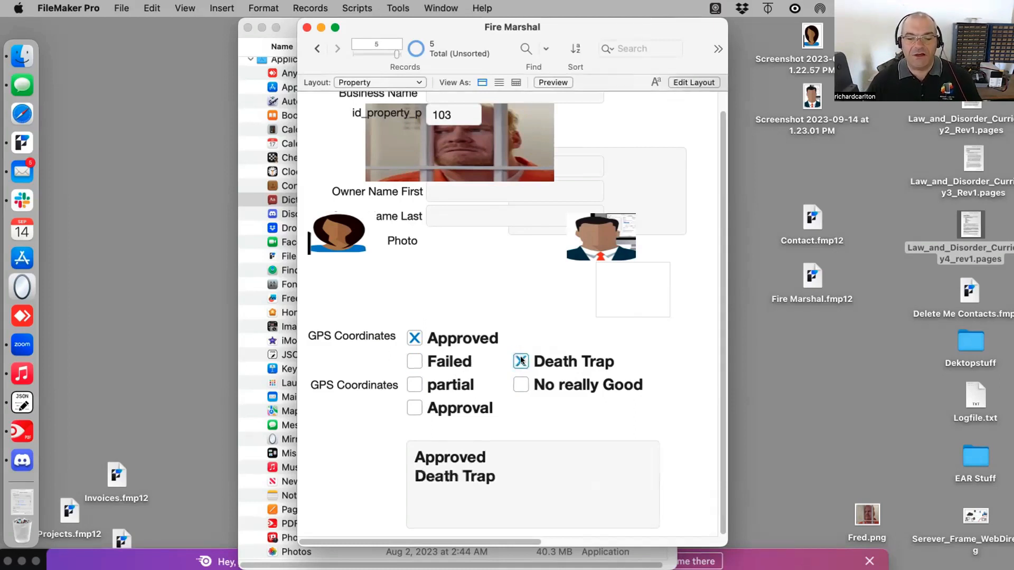
{"action": "left_click", "coordinate": [521, 387]}
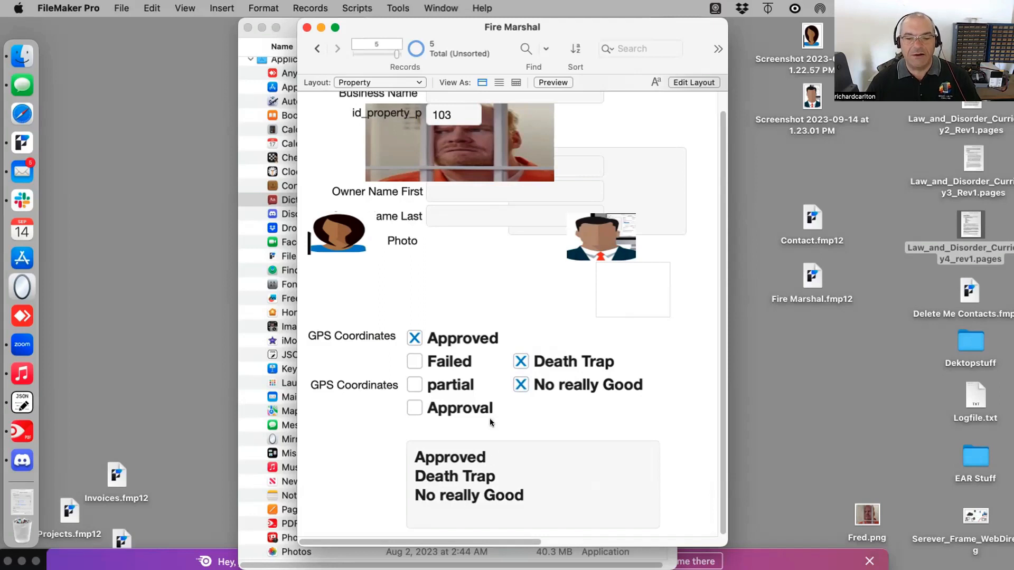
{"action": "left_click", "coordinate": [520, 359]}
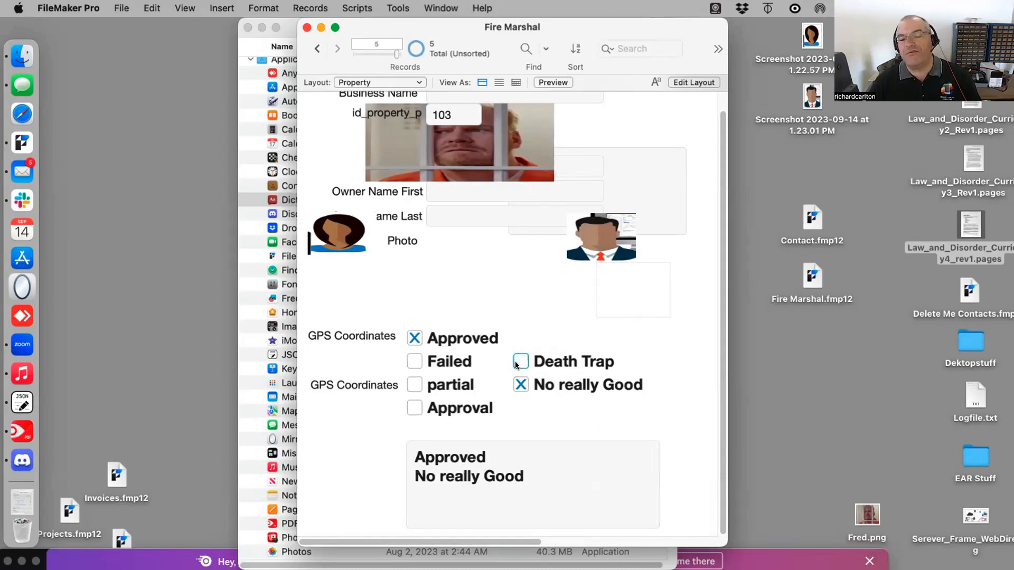
{"action": "left_click", "coordinate": [517, 361]}
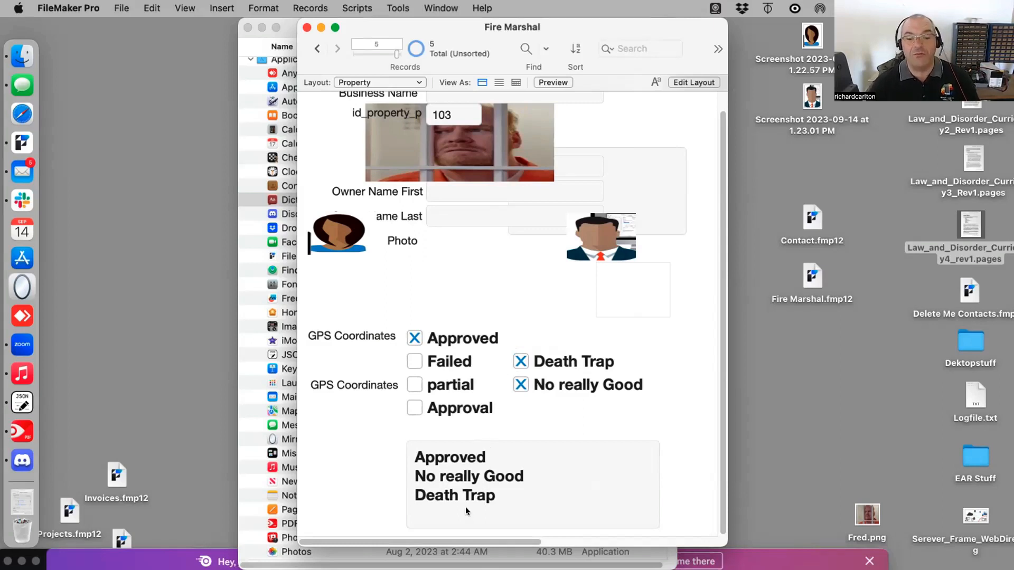
Replace the Death Trap line in the GPS Coordinates edit box with "Fail" and commit the record.
{"action": "left_click_drag", "start_coordinate": [499, 497], "coordinate": [417, 491]}
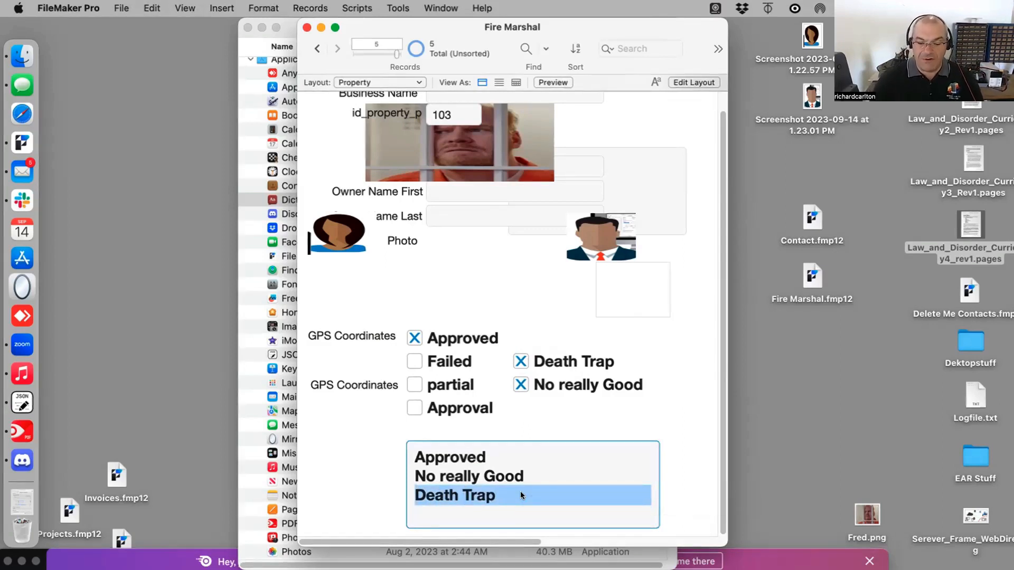
{"action": "key", "text": "BackSpace"}
{"action": "left_click", "coordinate": [375, 478]}
{"action": "left_click", "coordinate": [440, 484]}
{"action": "type", "text": "Faile"}
{"action": "key", "text": "BackSpace"}
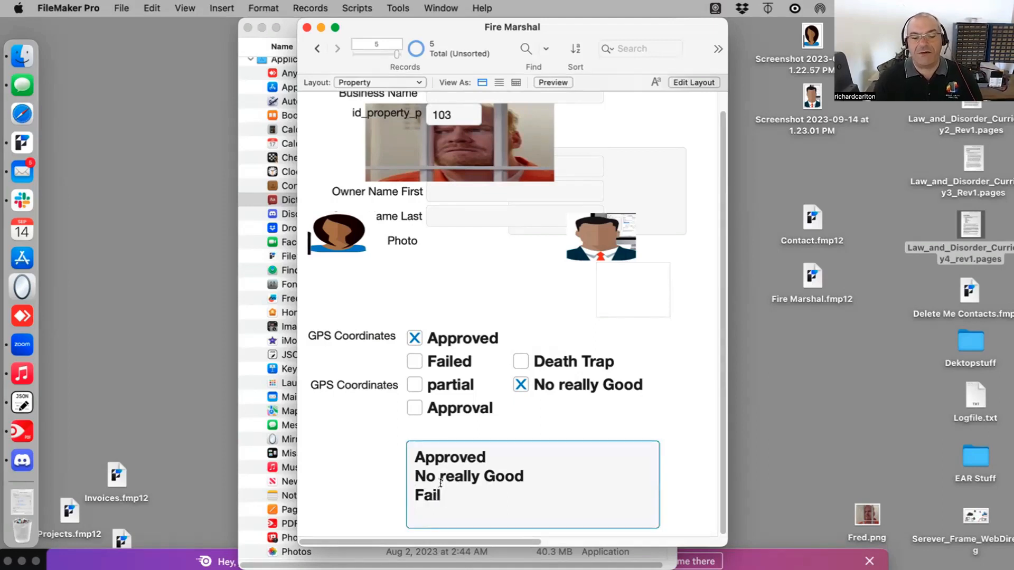
{"action": "left_click", "coordinate": [341, 489]}
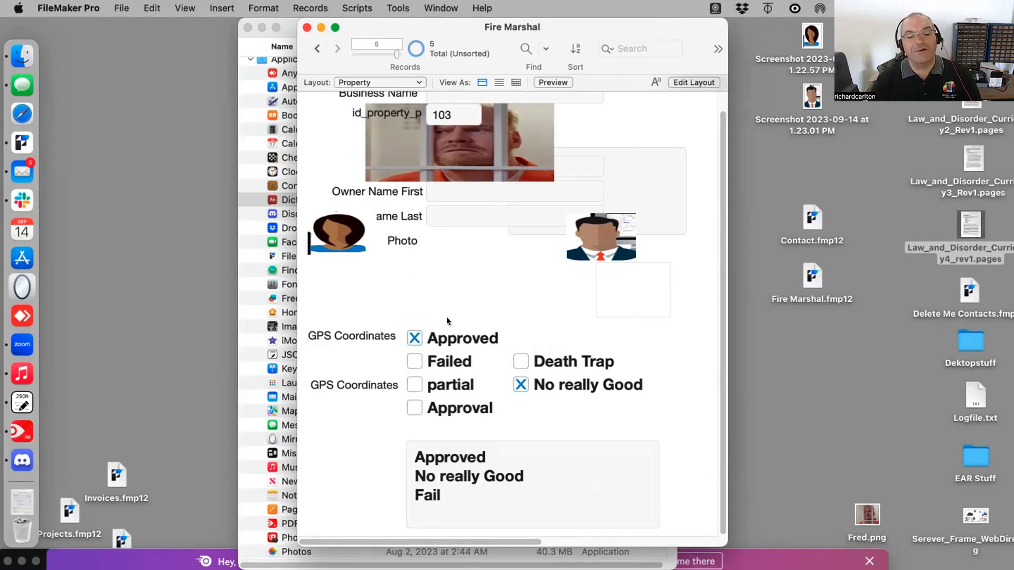
Complete the "Fail" line in the edit box to "Failed" and commit the record.
{"action": "left_click", "coordinate": [457, 490]}
{"action": "type", "text": "ed"}
{"action": "left_click", "coordinate": [357, 502]}
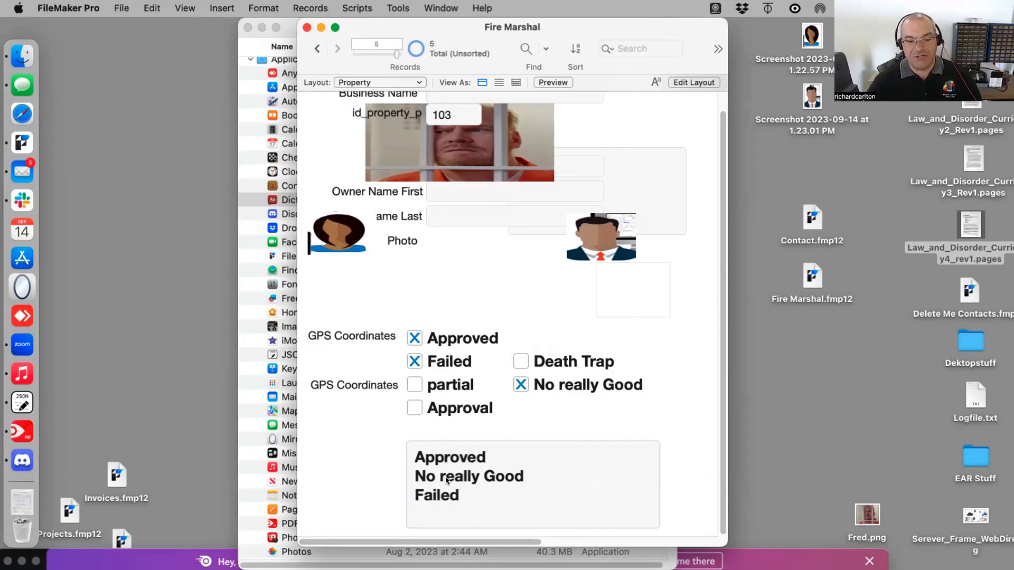
Copy the Failed line in the edit box, paste it on a new line below Approved and commit the record.
{"action": "left_click", "coordinate": [458, 495]}
{"action": "triple_click", "coordinate": [470, 496]}
{"action": "key", "text": "super+c"}
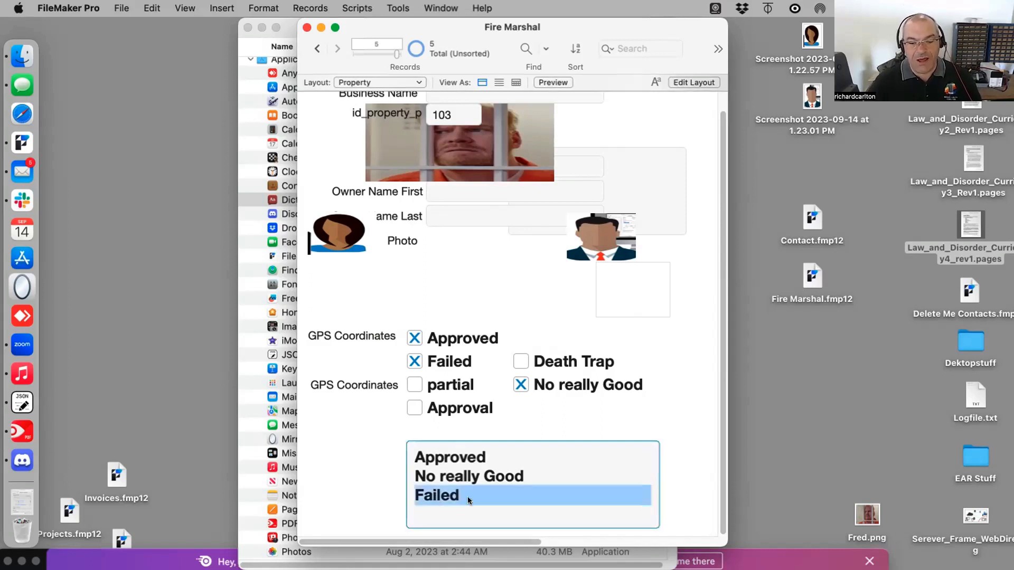
{"action": "left_click", "coordinate": [499, 457]}
{"action": "key", "text": "Return"}
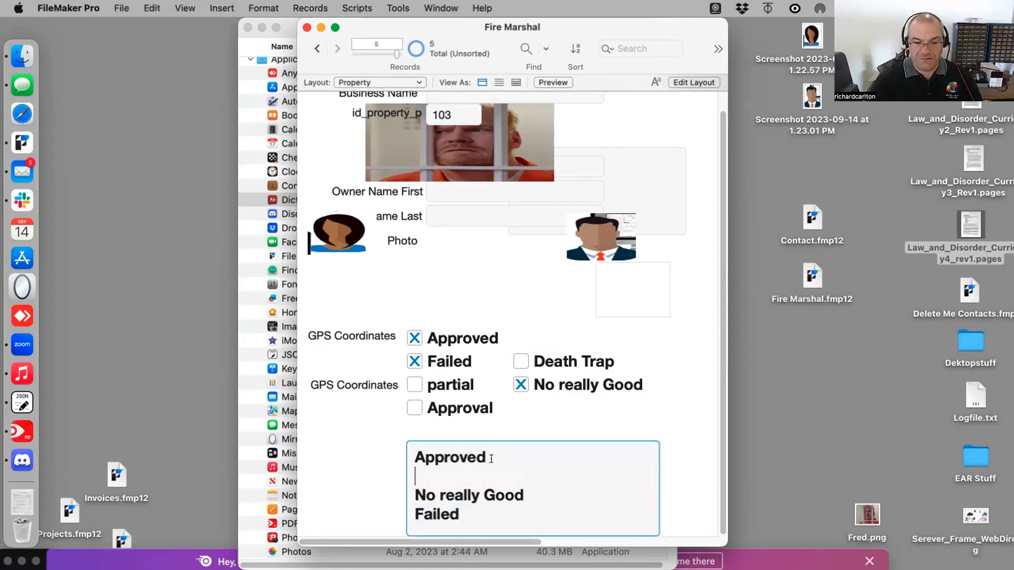
{"action": "key", "text": "super+v"}
{"action": "left_click", "coordinate": [343, 480]}
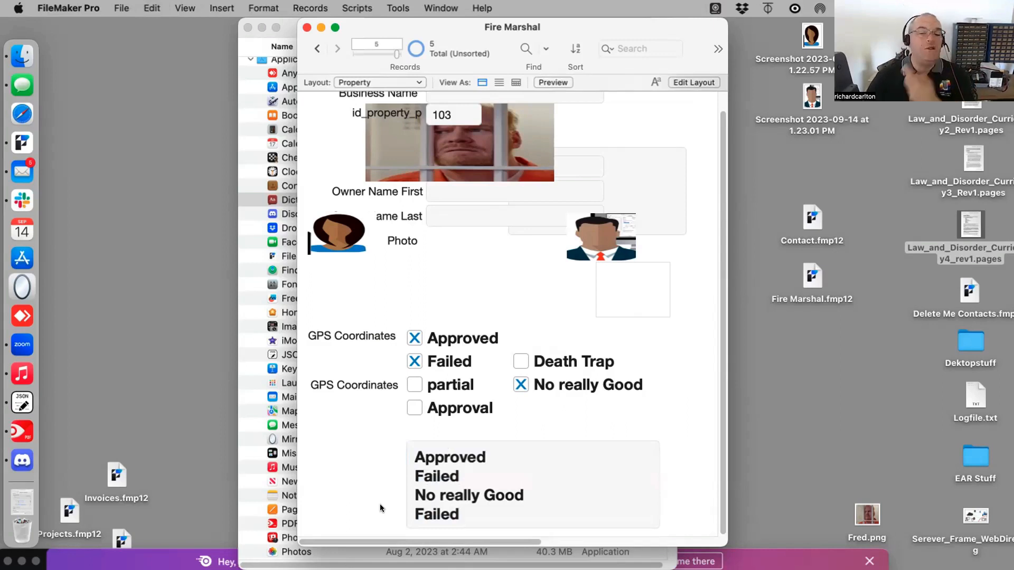
Remove both Failed entries through the checkbox set and add a new "Failed" line below No really Good in the edit box.
{"action": "left_click", "coordinate": [414, 361]}
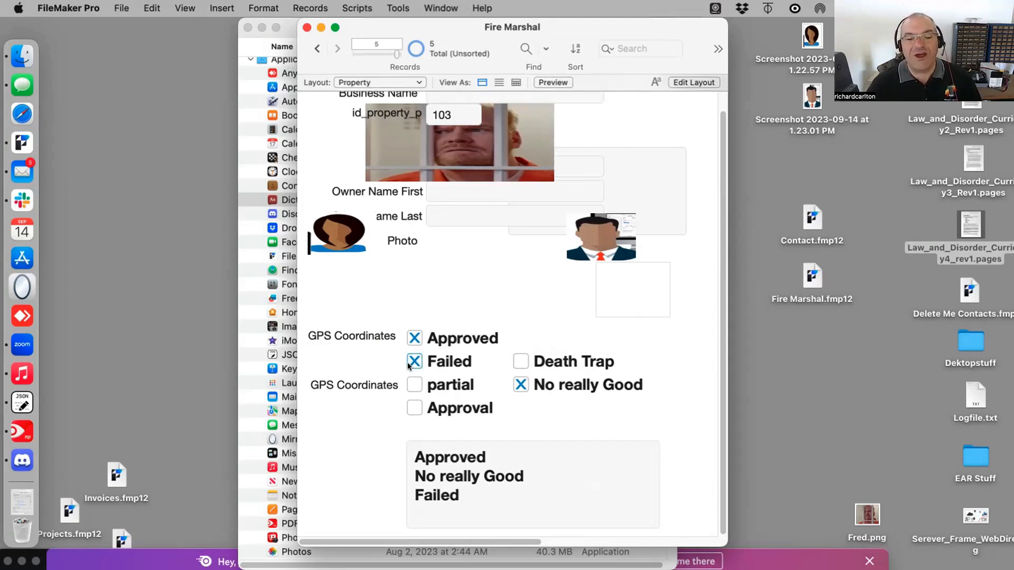
{"action": "left_click", "coordinate": [413, 363]}
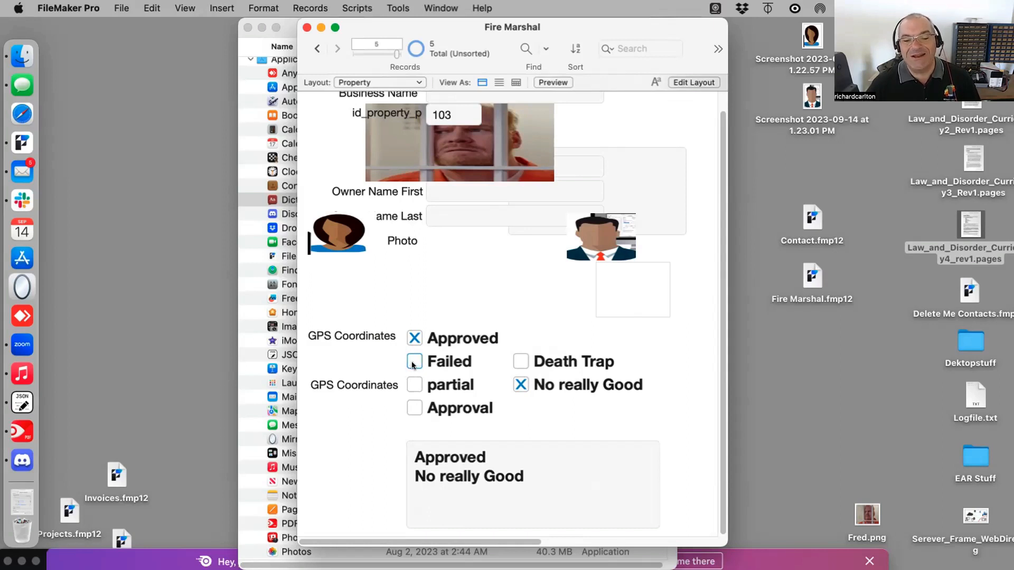
{"action": "left_click", "coordinate": [572, 479]}
{"action": "key", "text": "Return"}
{"action": "type", "text": "Failed"}
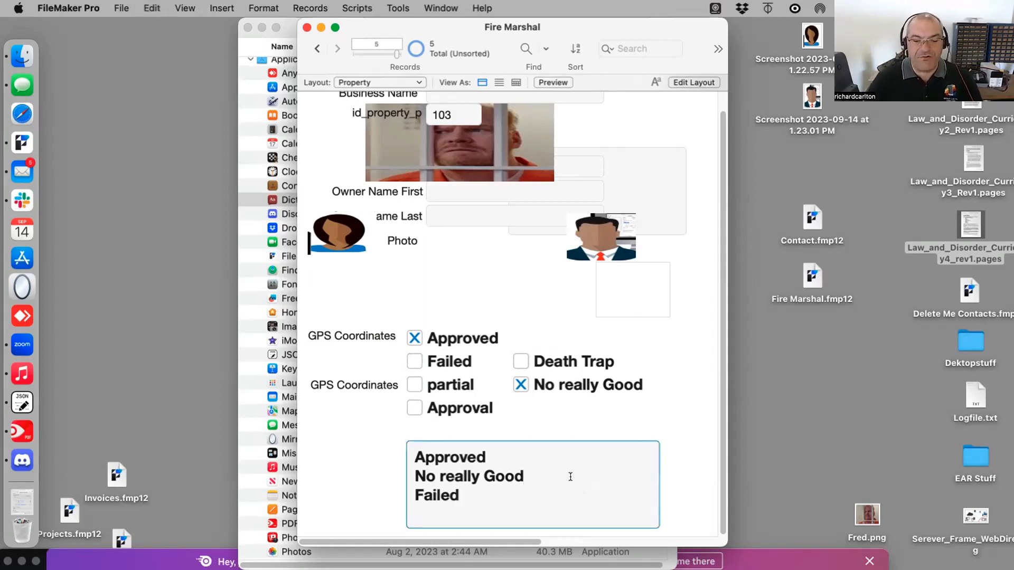
Paste "Failed" directly in front of Approved on the edit box's first line and commit the record.
{"action": "left_click", "coordinate": [509, 449]}
{"action": "left_click", "coordinate": [417, 456]}
{"action": "key", "text": "super+v"}
{"action": "left_click", "coordinate": [365, 475]}
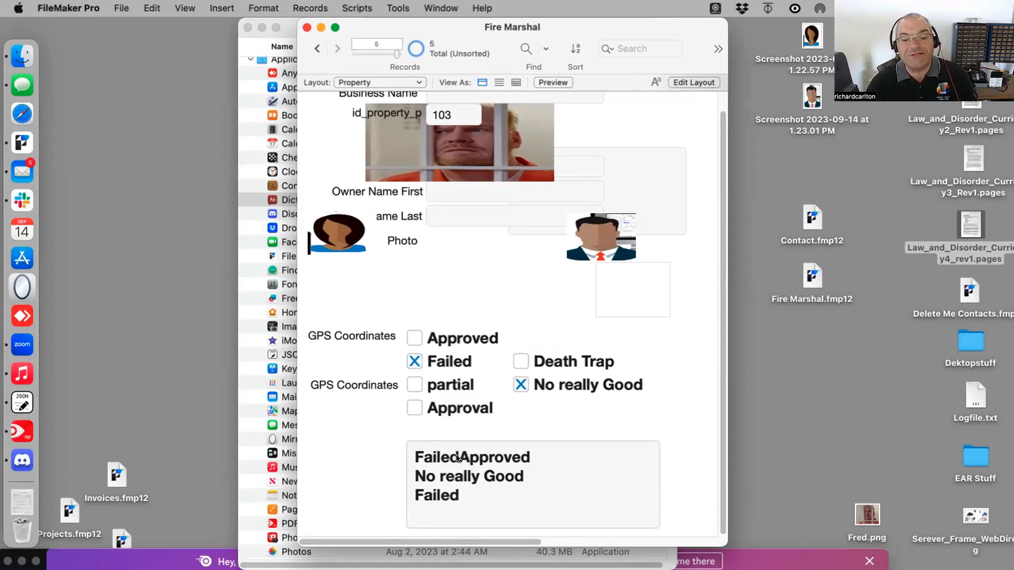
Split the FailedApproved text in the edit box into two separate lines and commit the record.
{"action": "left_click", "coordinate": [530, 457]}
{"action": "left_click_drag", "start_coordinate": [530, 457], "coordinate": [409, 457]}
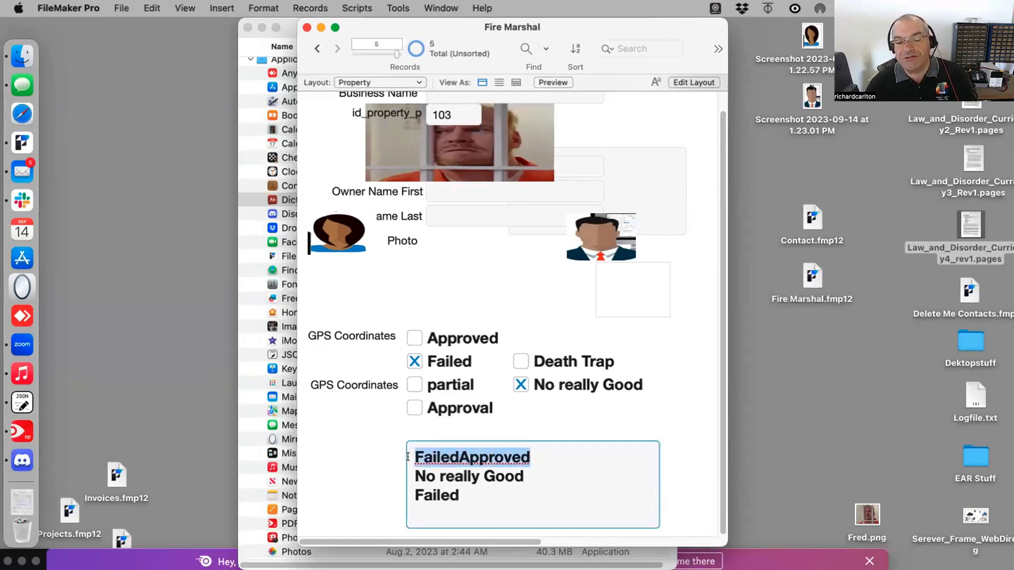
{"action": "left_click", "coordinate": [454, 459]}
{"action": "double_click", "coordinate": [455, 458]}
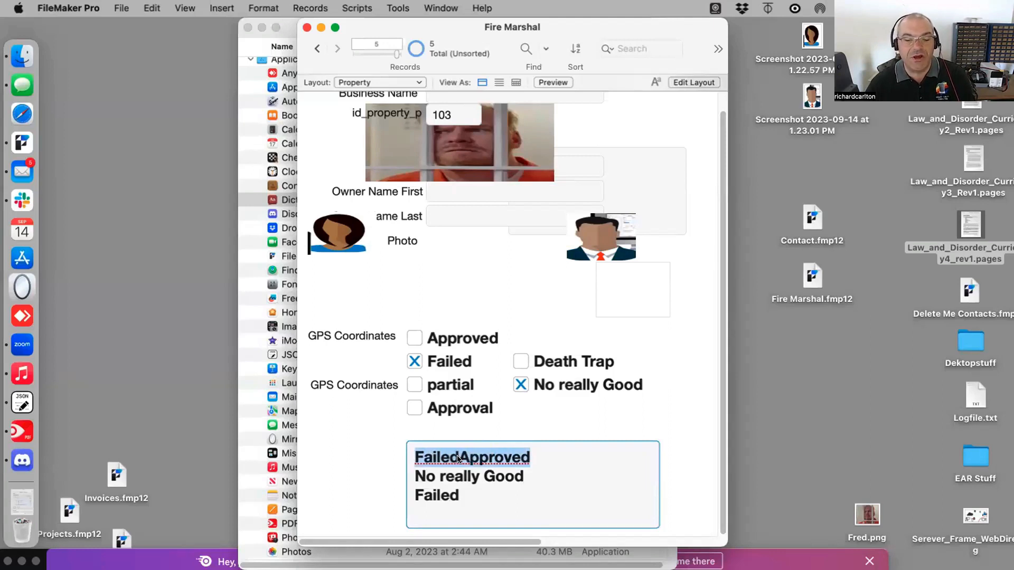
{"action": "left_click", "coordinate": [458, 458]}
{"action": "key", "text": "Return"}
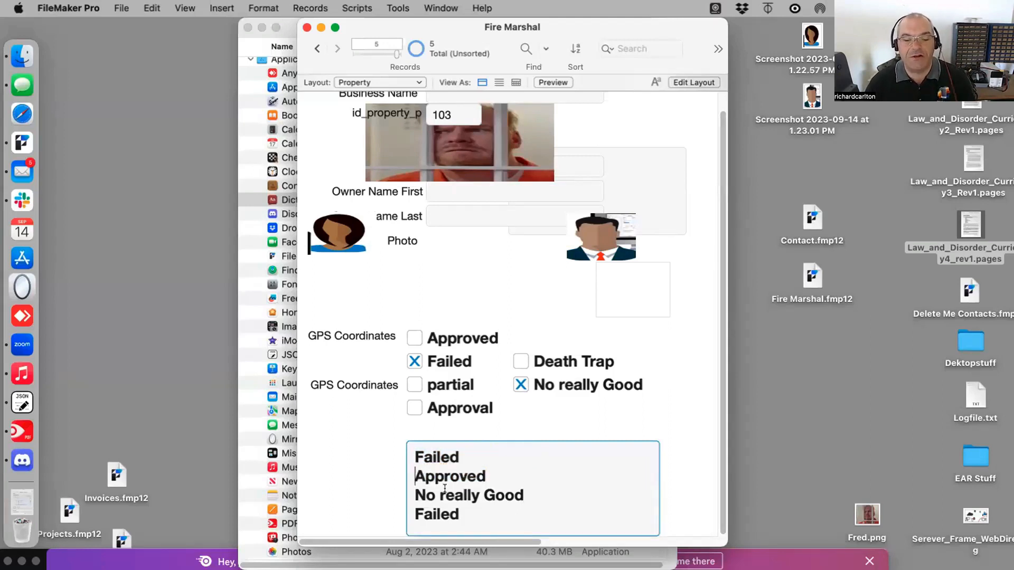
{"action": "left_click", "coordinate": [328, 463]}
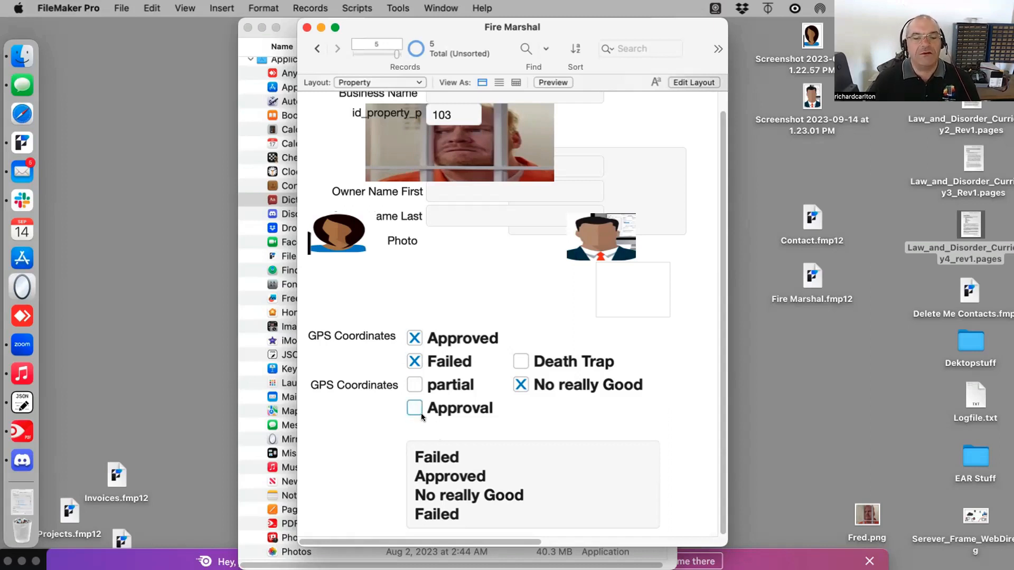
Uncheck Failed repeatedly until both Failed lines are removed from the GPS Coordinates field.
{"action": "left_click", "coordinate": [414, 361]}
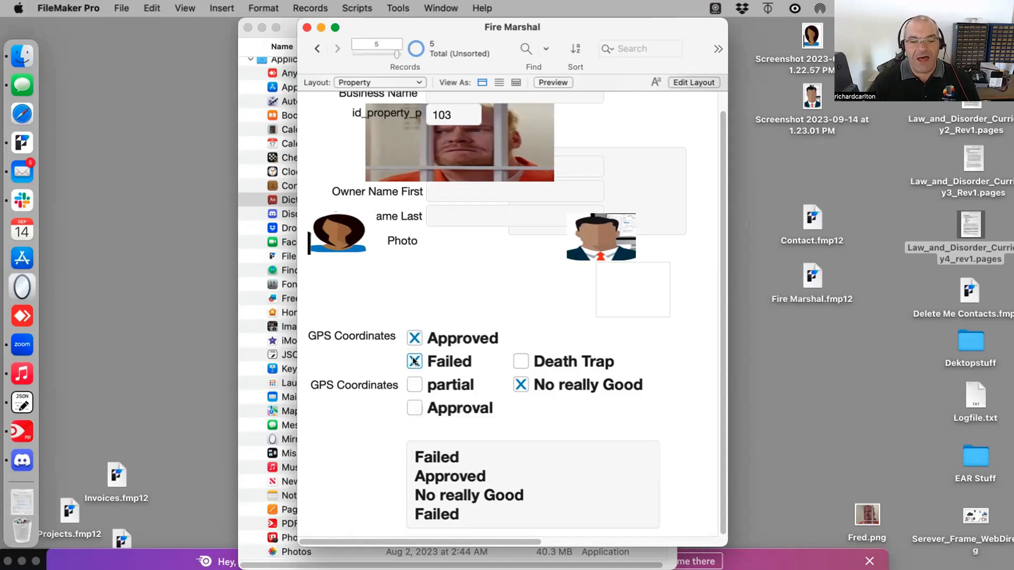
{"action": "left_click", "coordinate": [412, 361]}
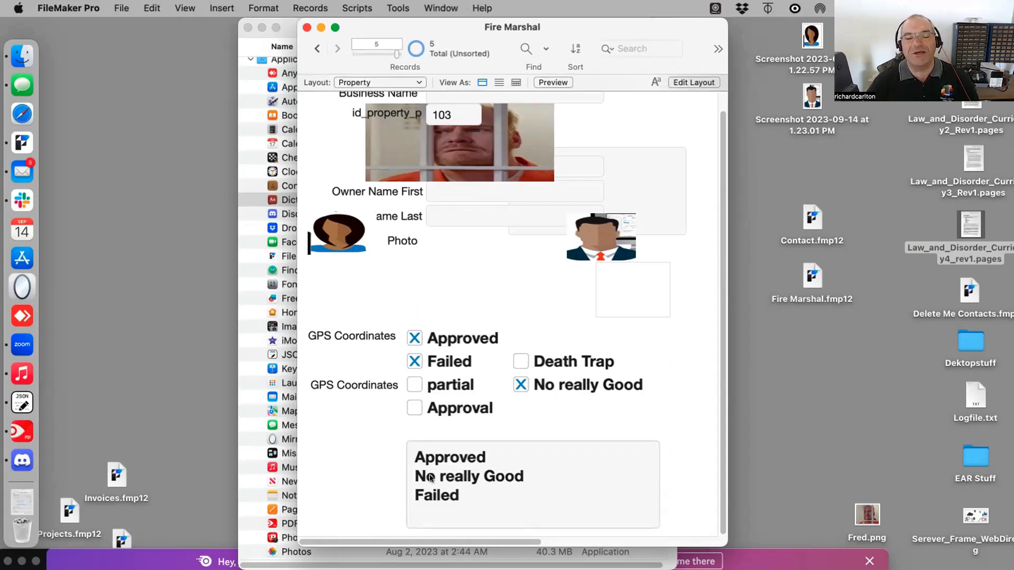
{"action": "left_click", "coordinate": [413, 361]}
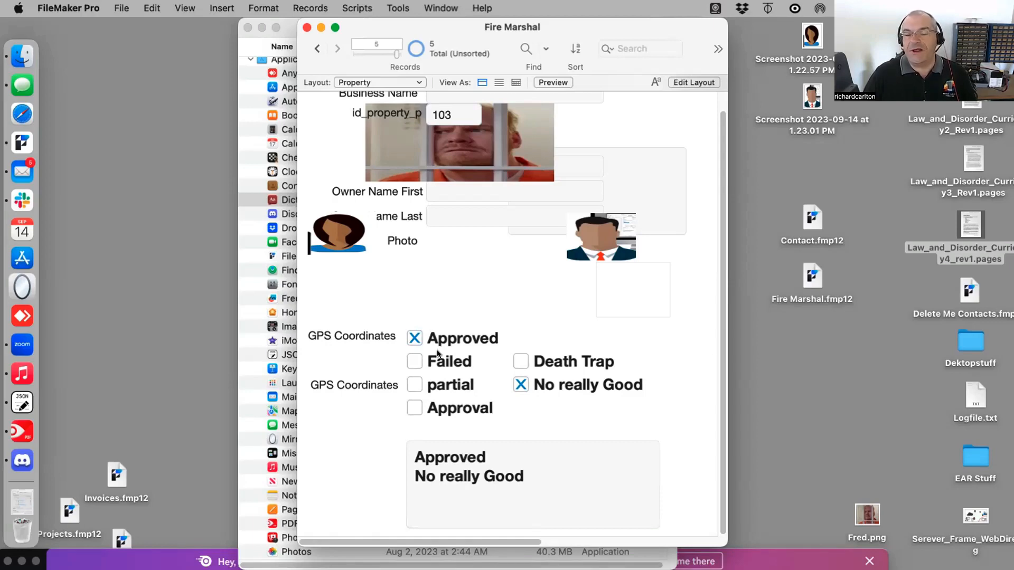
Change the GPS Coordinates checkbox set's control style to Radio Button Set in the layout and return to Browse mode.
{"action": "key", "text": "super+l"}
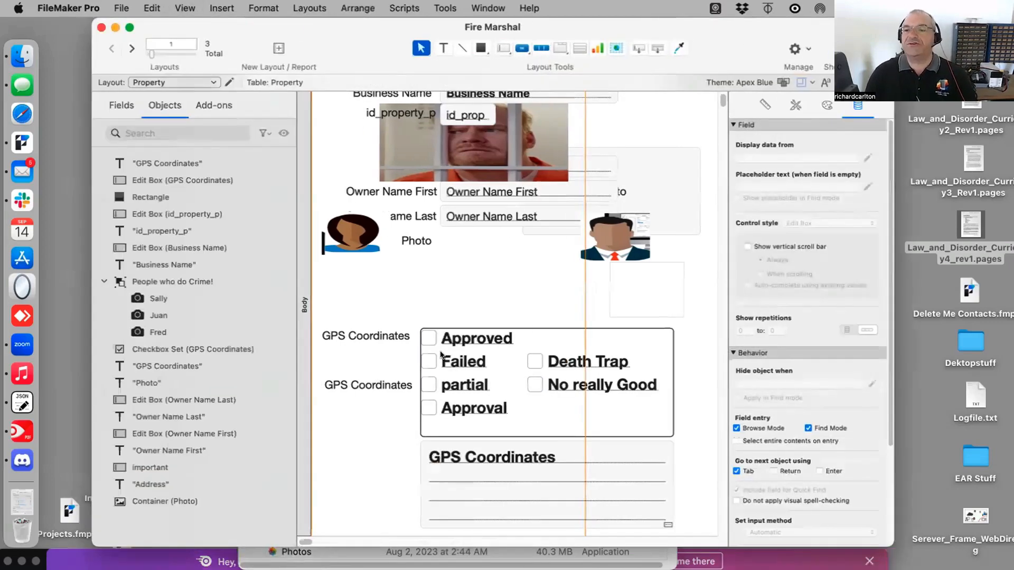
{"action": "scroll", "coordinate": [812, 443], "scroll_direction": "down", "scroll_amount": 5}
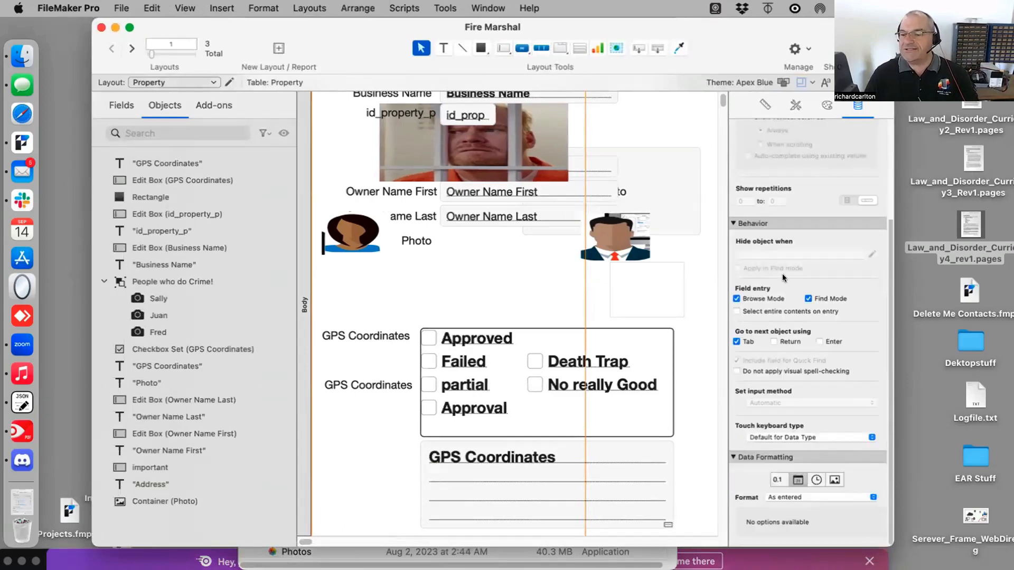
{"action": "scroll", "coordinate": [860, 315], "scroll_direction": "up", "scroll_amount": 5}
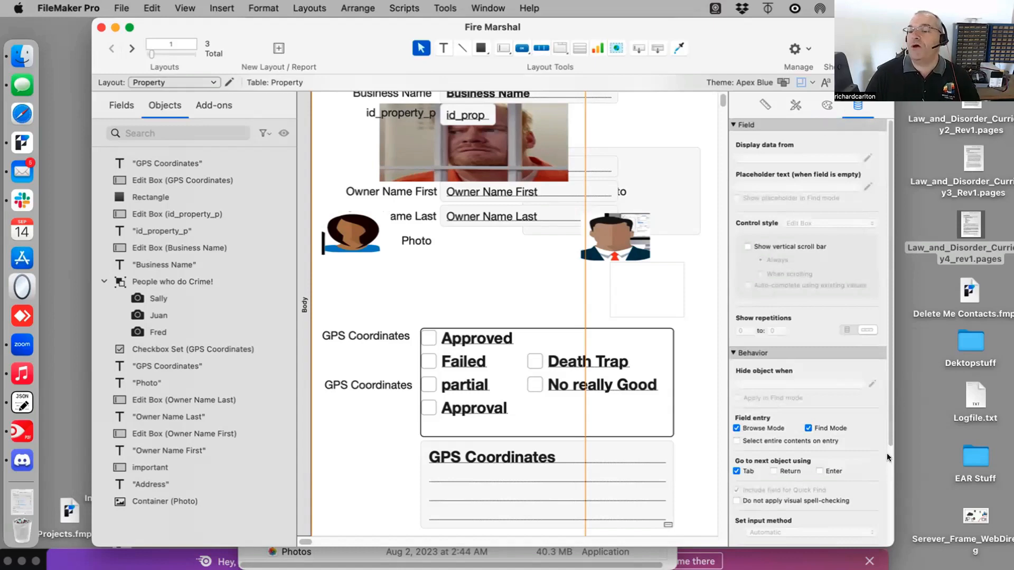
{"action": "scroll", "coordinate": [815, 131], "scroll_direction": "down", "scroll_amount": 4}
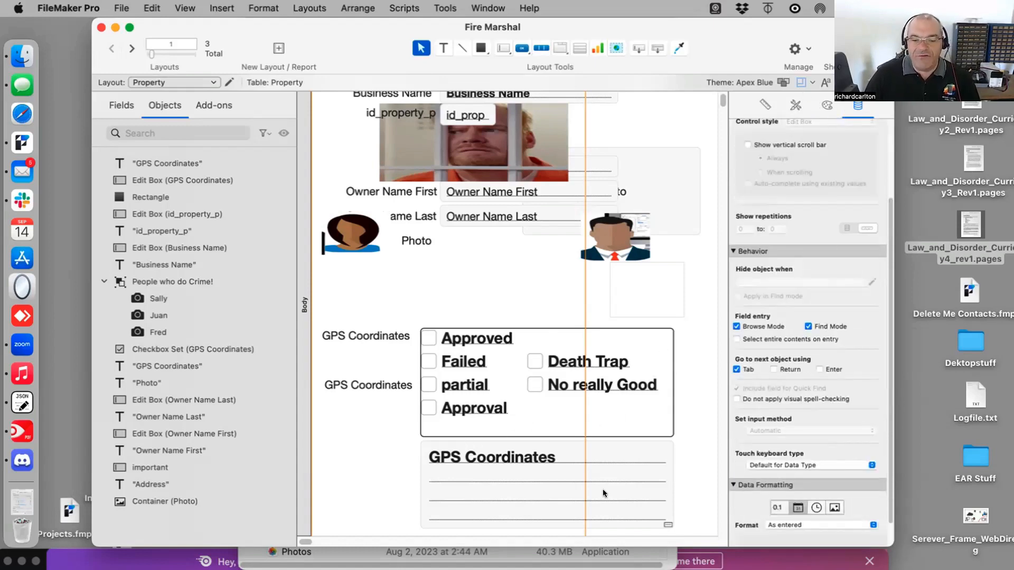
{"action": "scroll", "coordinate": [775, 202], "scroll_direction": "up", "scroll_amount": 2}
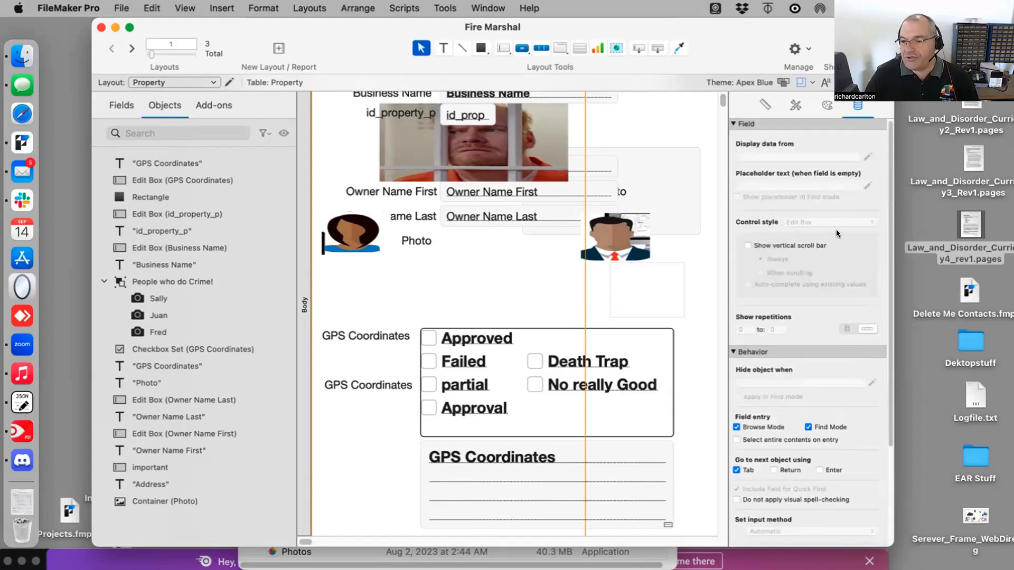
{"action": "left_click", "coordinate": [670, 374]}
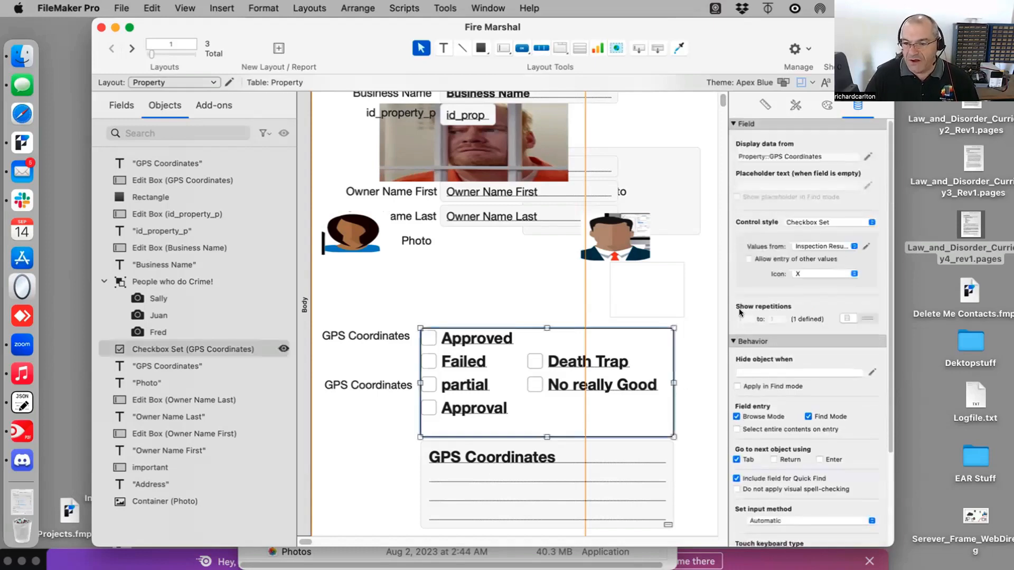
{"action": "left_click", "coordinate": [810, 222]}
{"action": "left_click", "coordinate": [815, 231]}
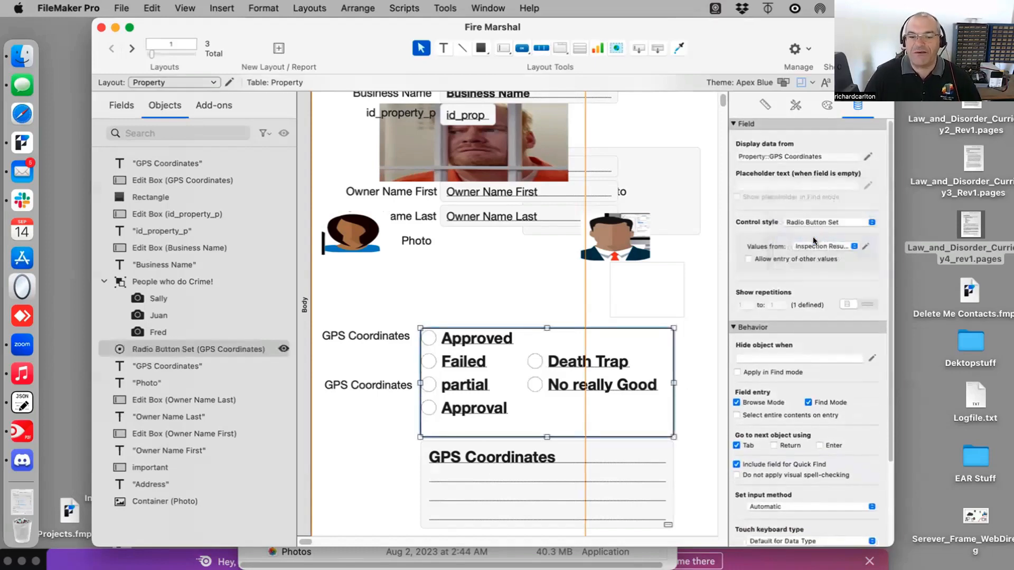
{"action": "key", "text": "super+b"}
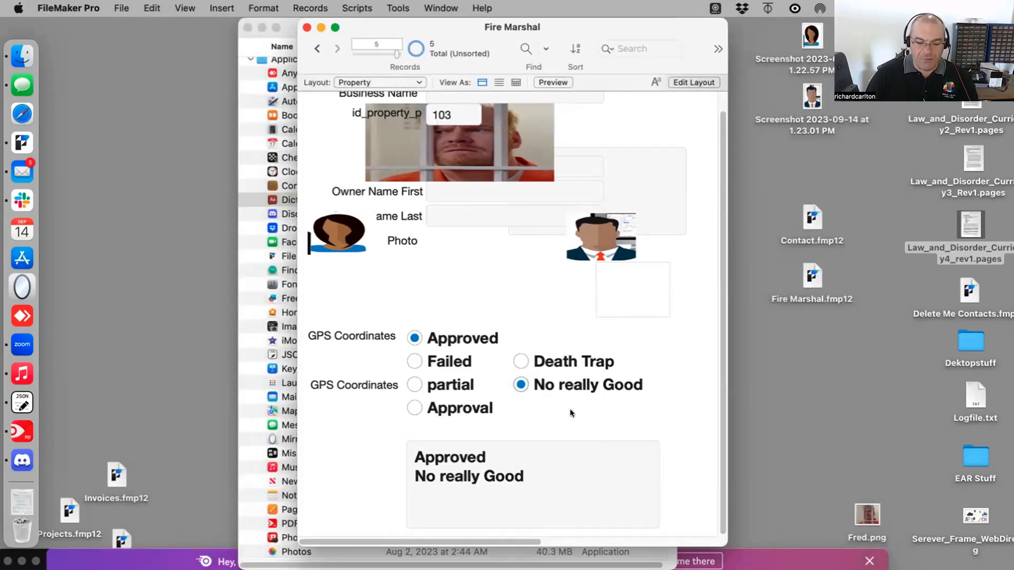
Create a new record and select each GPS Coordinates radio button in turn, finishing on Failed.
{"action": "key", "text": "super+n"}
{"action": "left_click", "coordinate": [412, 351]}
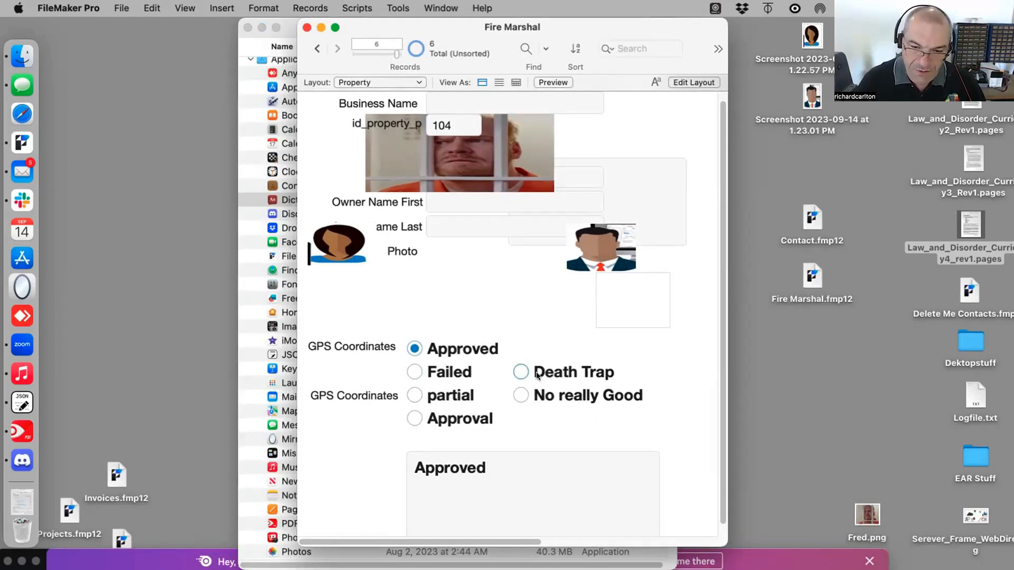
{"action": "left_click", "coordinate": [521, 372]}
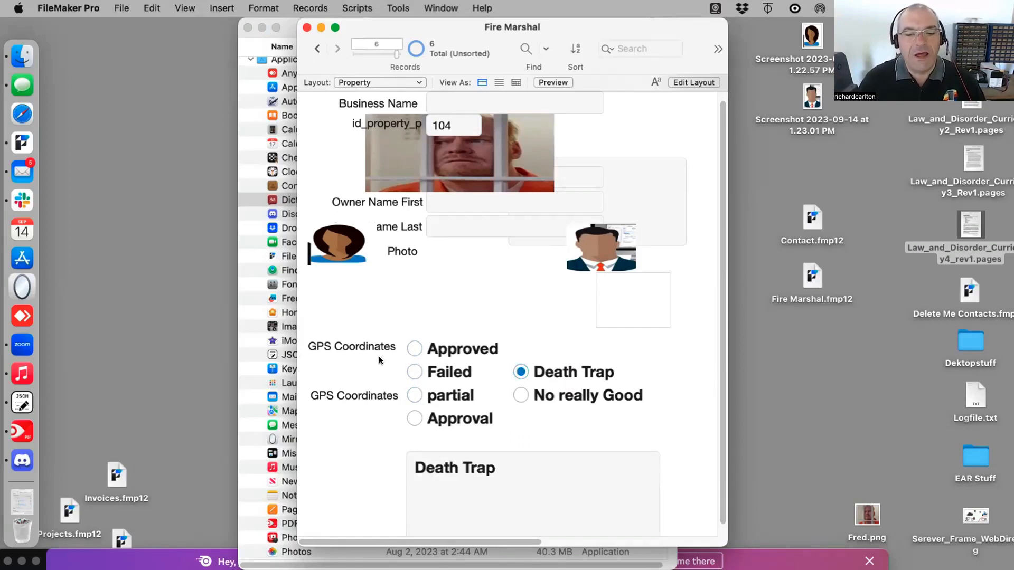
{"action": "left_click", "coordinate": [520, 395]}
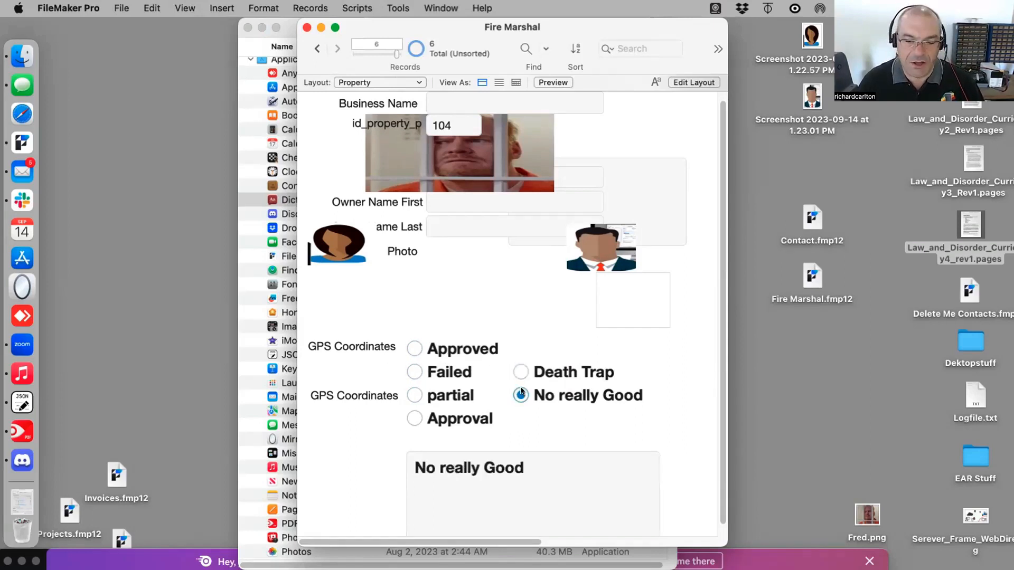
{"action": "left_click", "coordinate": [415, 419]}
{"action": "left_click", "coordinate": [414, 395]}
{"action": "left_click", "coordinate": [414, 371]}
{"action": "left_click", "coordinate": [414, 351]}
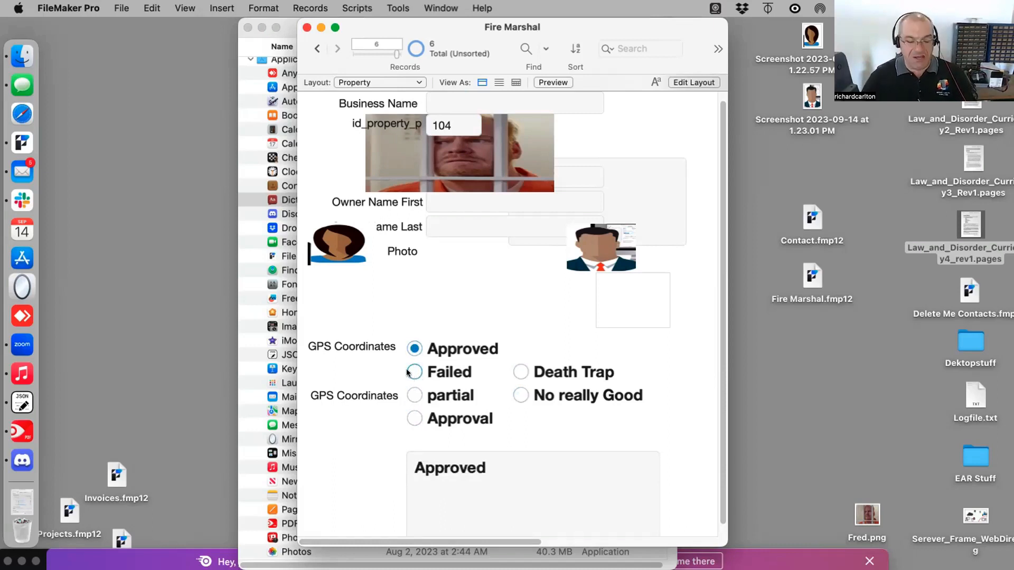
{"action": "left_click", "coordinate": [415, 372]}
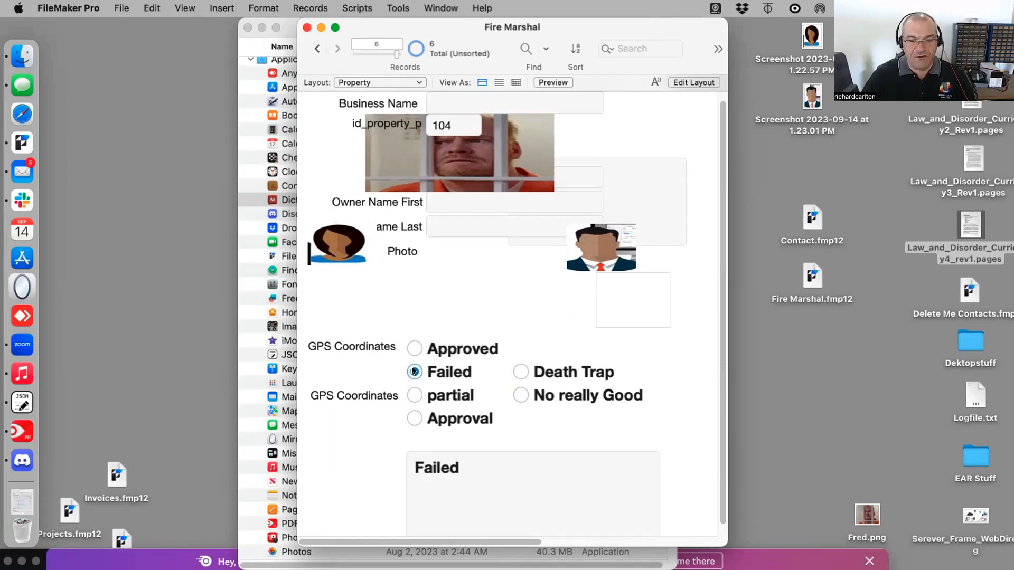
Extend the radio selection beyond Failed to include Approved, partial, Approval, Death Trap and No really Good simultaneously.
{"action": "left_click", "coordinate": [413, 348], "text": "shift"}
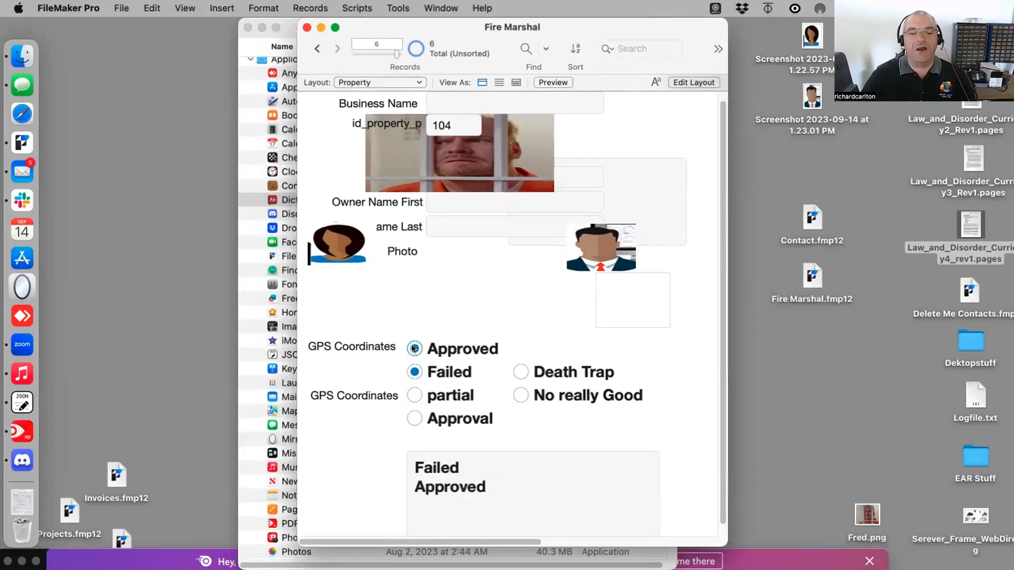
{"action": "left_click", "coordinate": [414, 395], "text": "shift"}
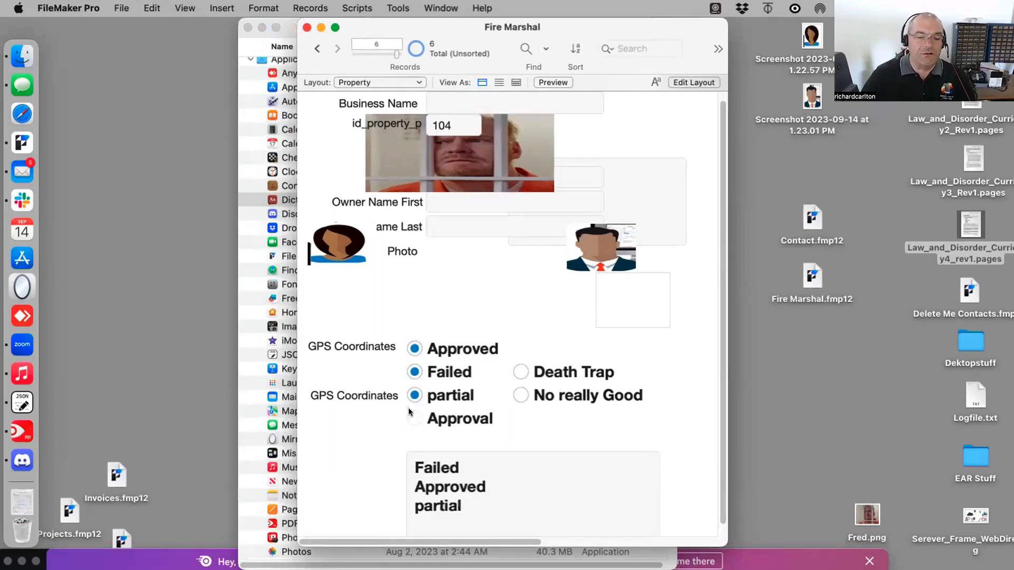
{"action": "left_click", "coordinate": [411, 416], "text": "shift"}
{"action": "left_click", "coordinate": [522, 397], "text": "shift"}
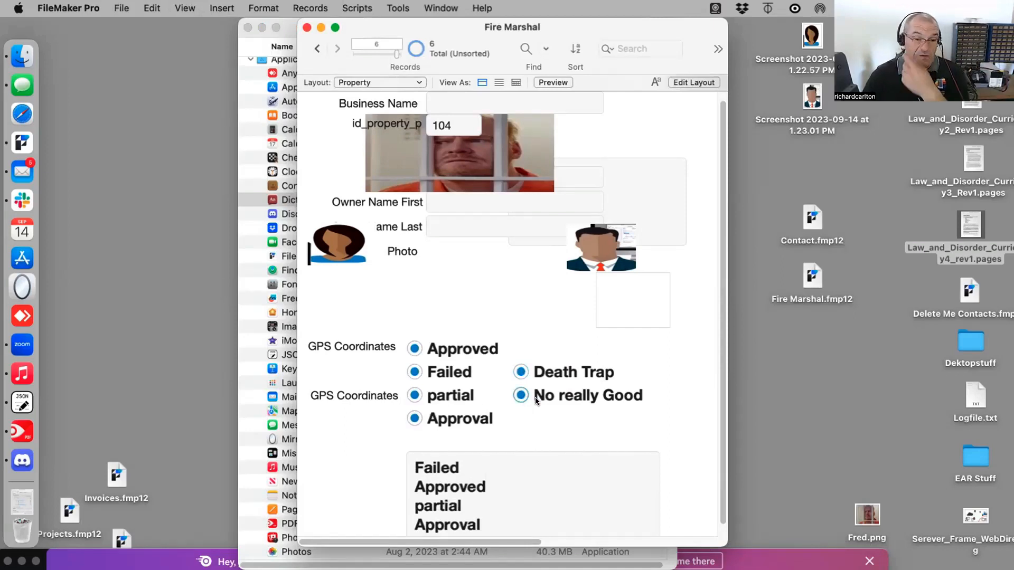
Deselect the six radio values one by one, from No really Good through to Approved.
{"action": "left_click", "coordinate": [520, 395], "text": "shift"}
{"action": "left_click", "coordinate": [520, 372], "text": "shift"}
{"action": "left_click", "coordinate": [415, 418], "text": "shift"}
{"action": "left_click", "coordinate": [414, 395], "text": "shift"}
{"action": "left_click", "coordinate": [414, 372], "text": "shift"}
{"action": "left_click", "coordinate": [414, 349], "text": "shift"}
Select Failed, partial, Approval and Death Trap one after another, leaving only Death Trap chosen.
{"action": "left_click", "coordinate": [414, 371], "text": "shift"}
{"action": "left_click", "coordinate": [414, 393]}
{"action": "left_click", "coordinate": [415, 417]}
{"action": "left_click", "coordinate": [516, 372]}
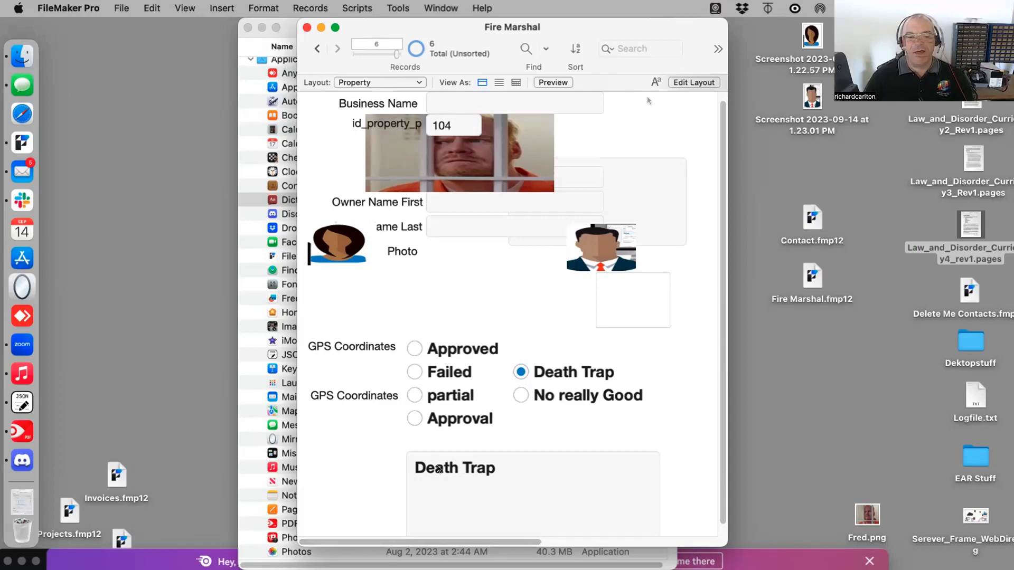
Change the GPS Coordinates radio set's control style to Drop-down Calendar and pick September 13, 2023 for the field in Browse mode.
{"action": "key", "text": "super+l"}
{"action": "left_click", "coordinate": [658, 349]}
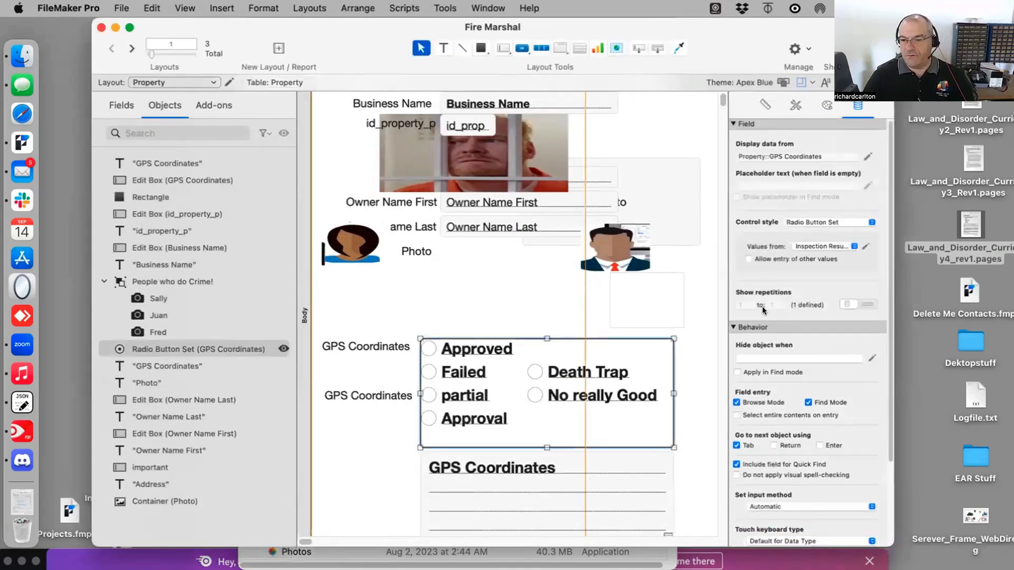
{"action": "left_click", "coordinate": [825, 223]}
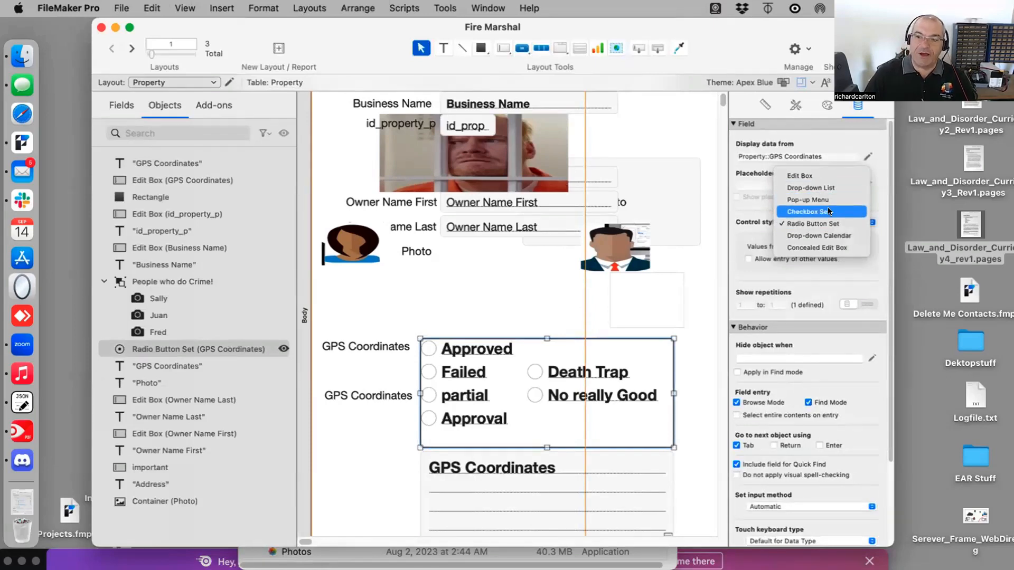
{"action": "left_click", "coordinate": [838, 237]}
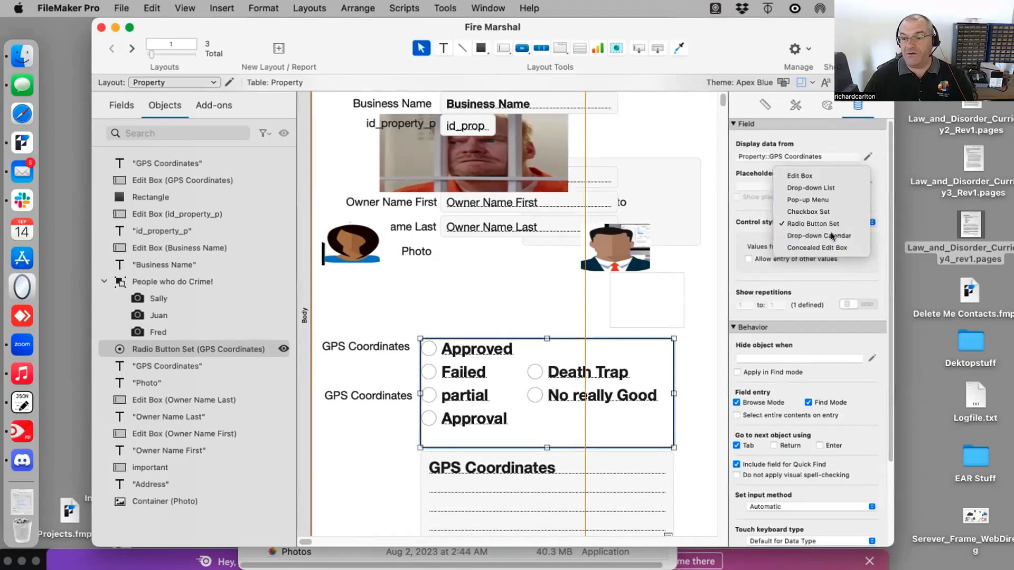
{"action": "key", "text": "super+b"}
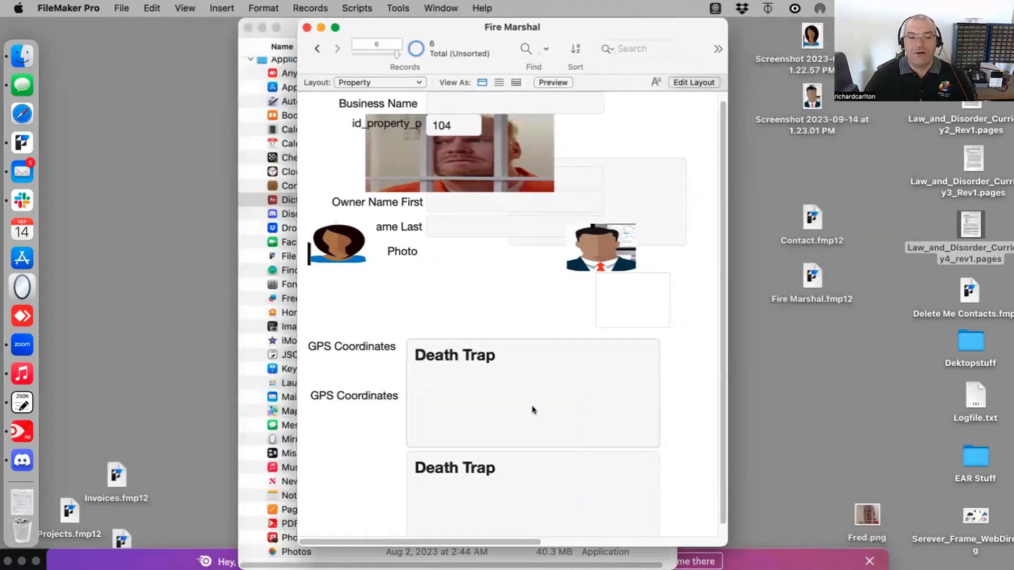
{"action": "left_click", "coordinate": [531, 408]}
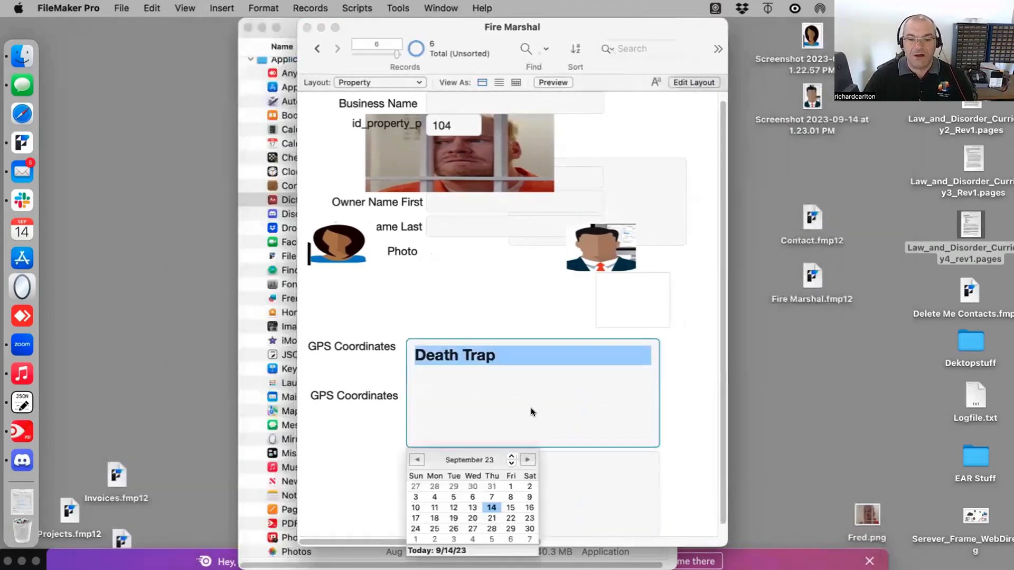
{"action": "left_click", "coordinate": [472, 506]}
Change the upper GPS Coordinates field's control style to Concealed Edit Box and return to Browse mode.
{"action": "key", "text": "super+l"}
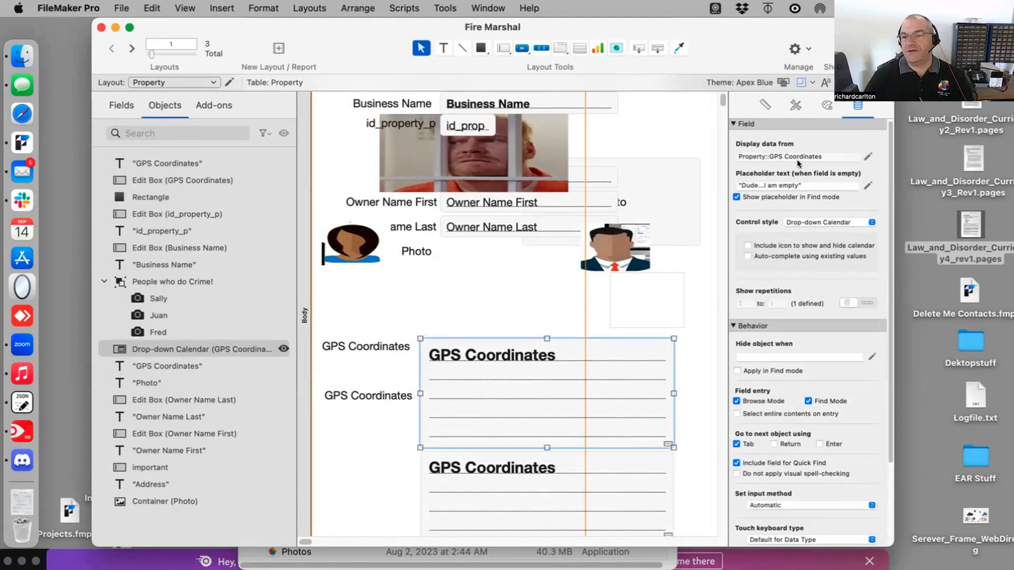
{"action": "left_click", "coordinate": [822, 221]}
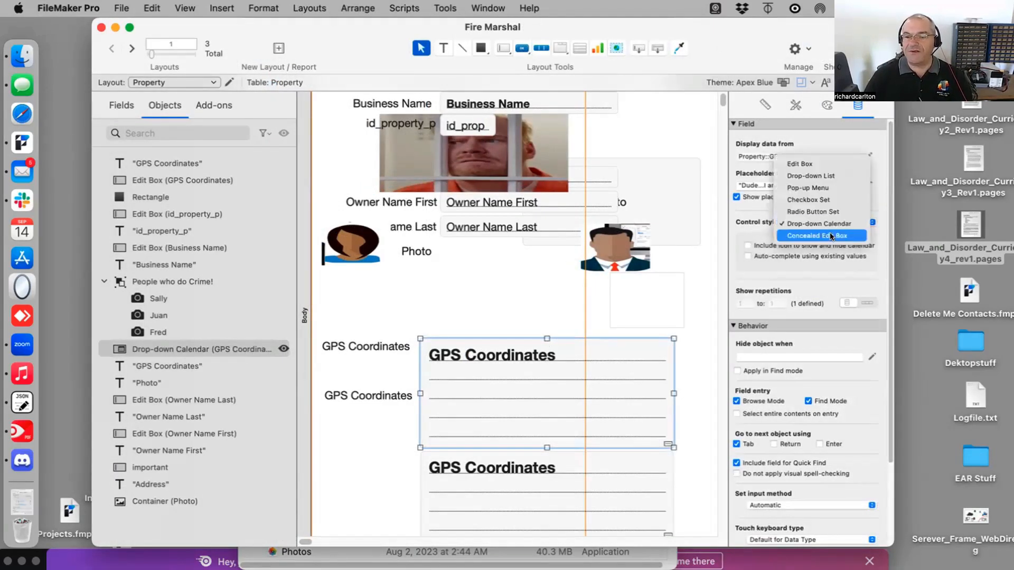
{"action": "left_click", "coordinate": [829, 232]}
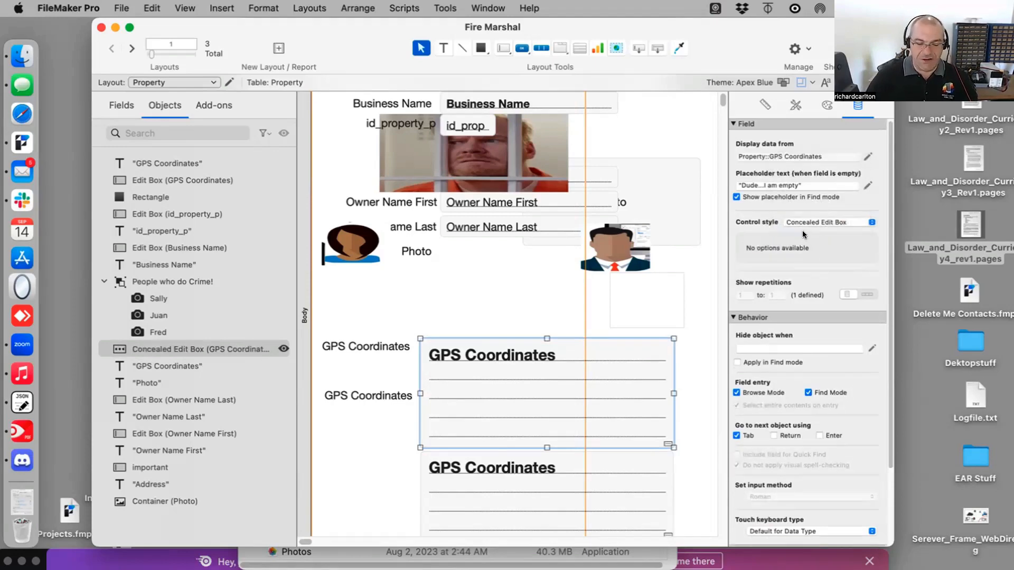
{"action": "key", "text": "super+b"}
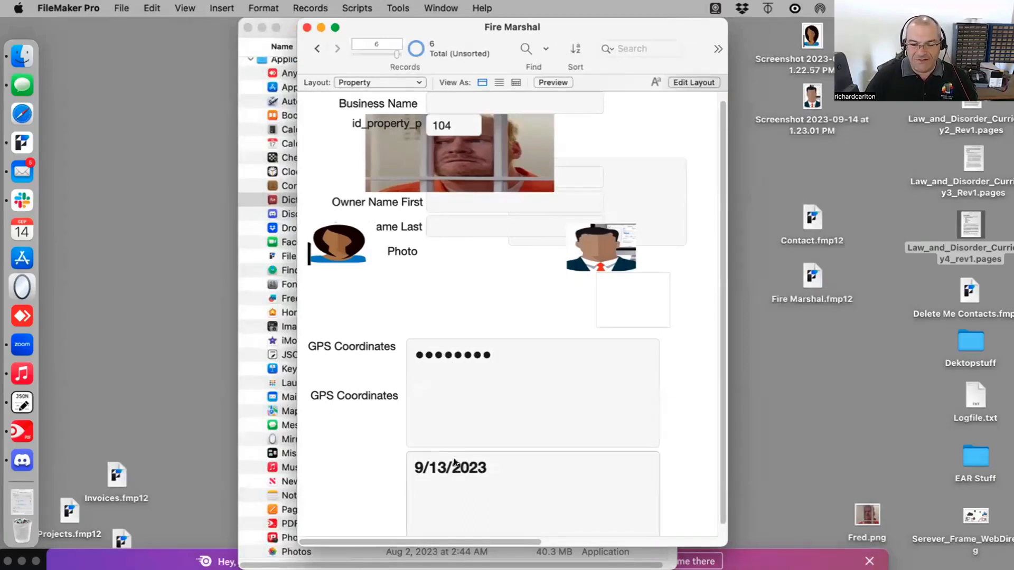
Replace the concealed GPS Coordinates entry with gsdfgsdfgsdfg and commit the record.
{"action": "left_click", "coordinate": [458, 369]}
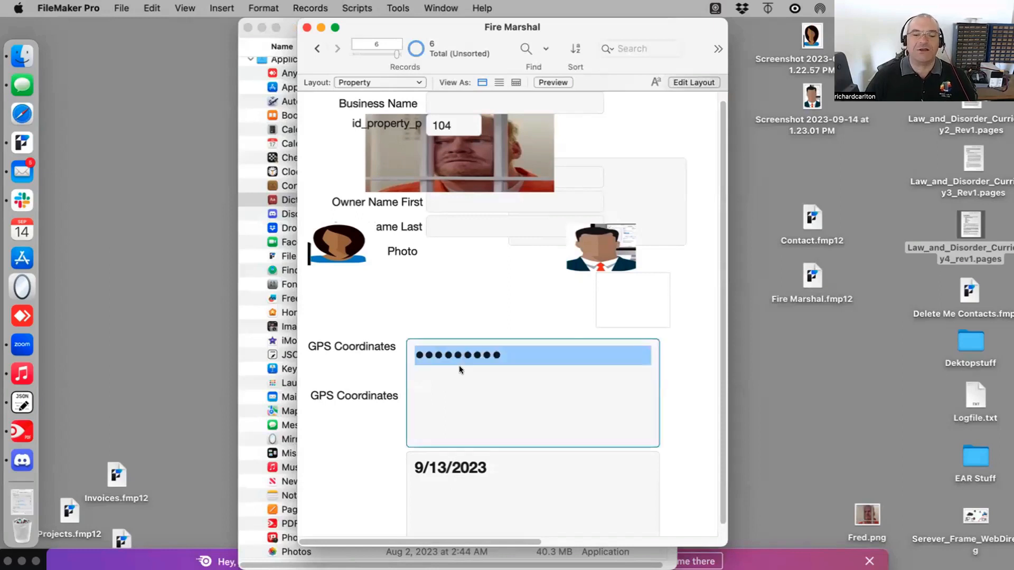
{"action": "type", "text": "•••••"}
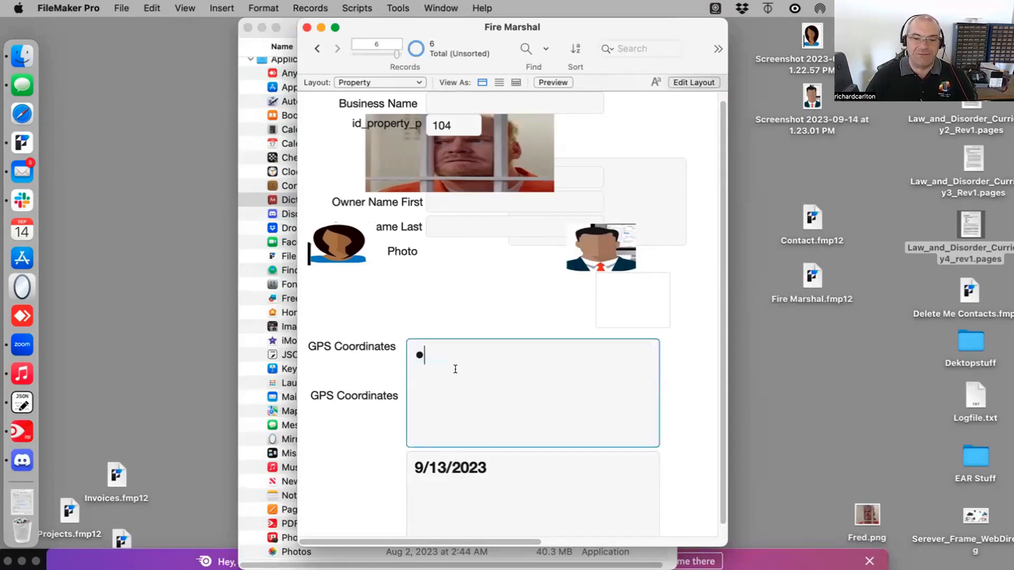
{"action": "type", "text": "sdfgsdfg"}
{"action": "left_click", "coordinate": [341, 463]}
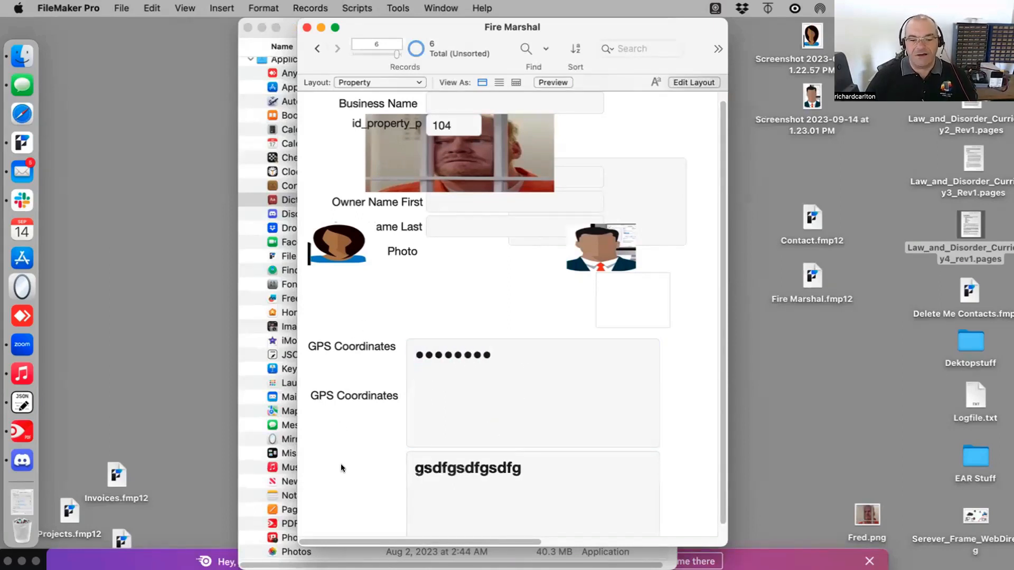
Replace the concealed GPS Coordinates entry with "$100 for a street race" and leave the field.
{"action": "left_click", "coordinate": [508, 350]}
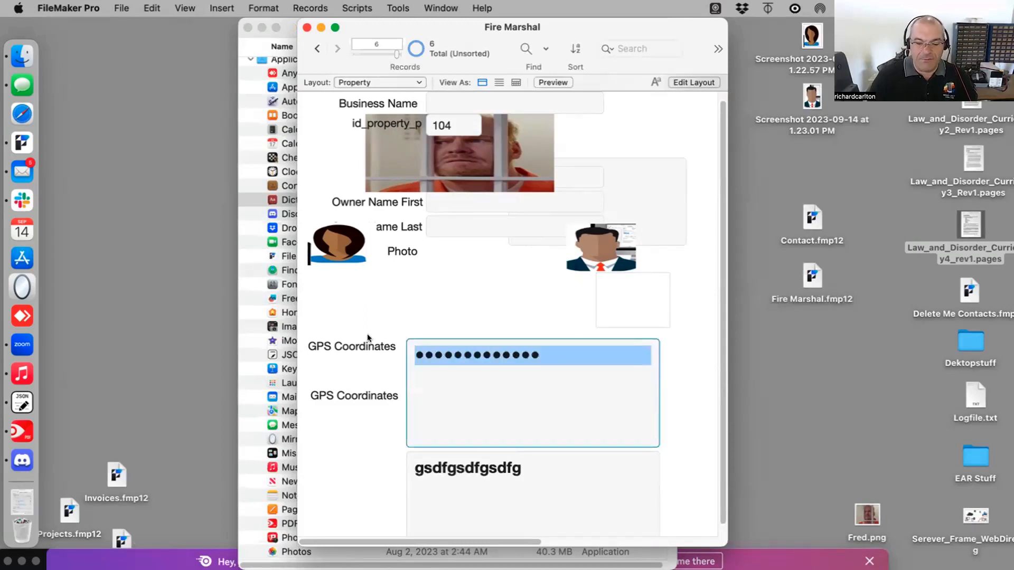
{"action": "key", "text": "BackSpace"}
{"action": "type", "text": "gsdfgsdfg"}
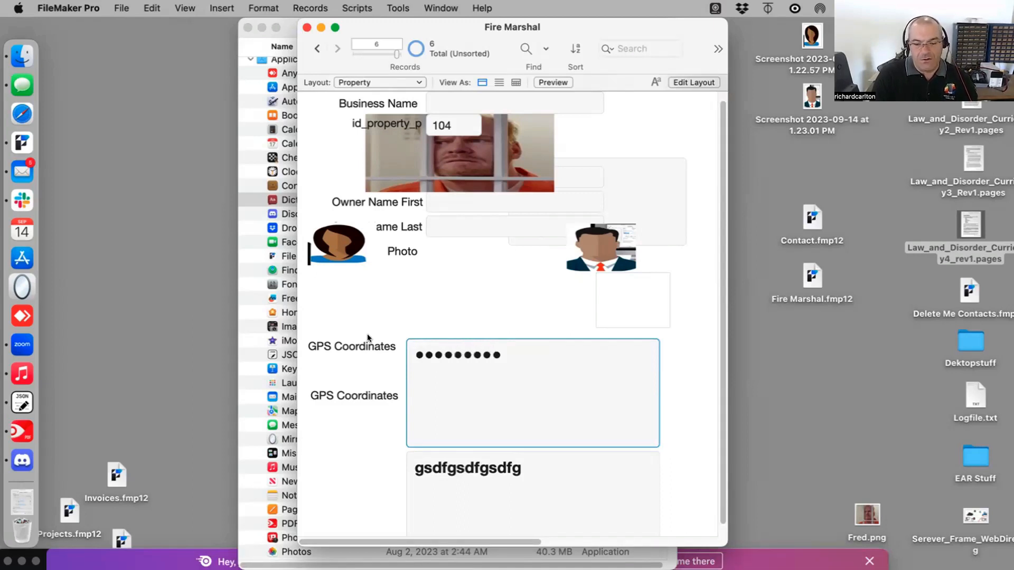
{"action": "type", "text": "sdfgsdfgsdfgs"}
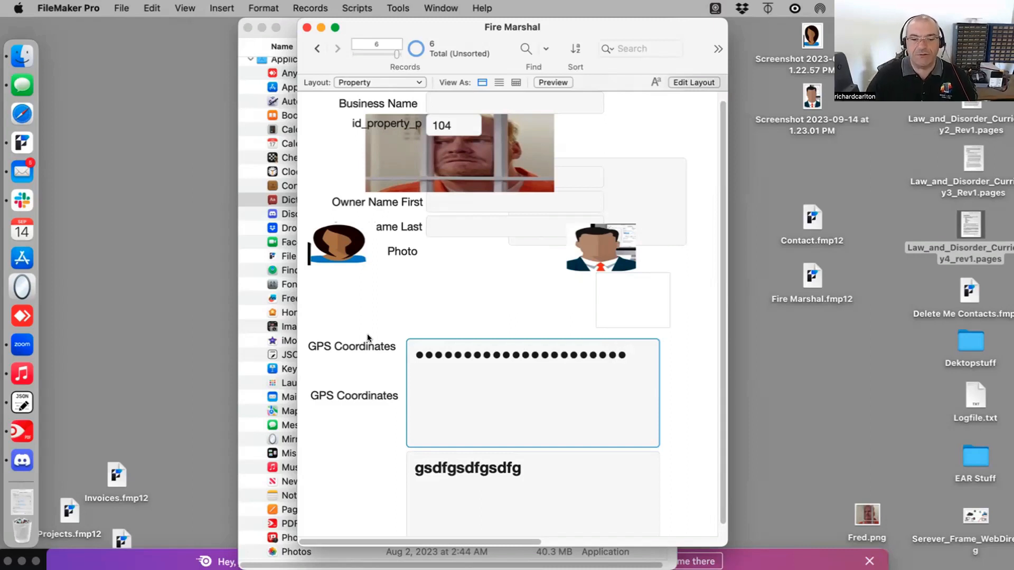
{"action": "key", "text": "Tab"}
Compare the concealed GPS Coordinates entry, in and out of the field, with the plain text in the copy below.
{"action": "left_click", "coordinate": [464, 363]}
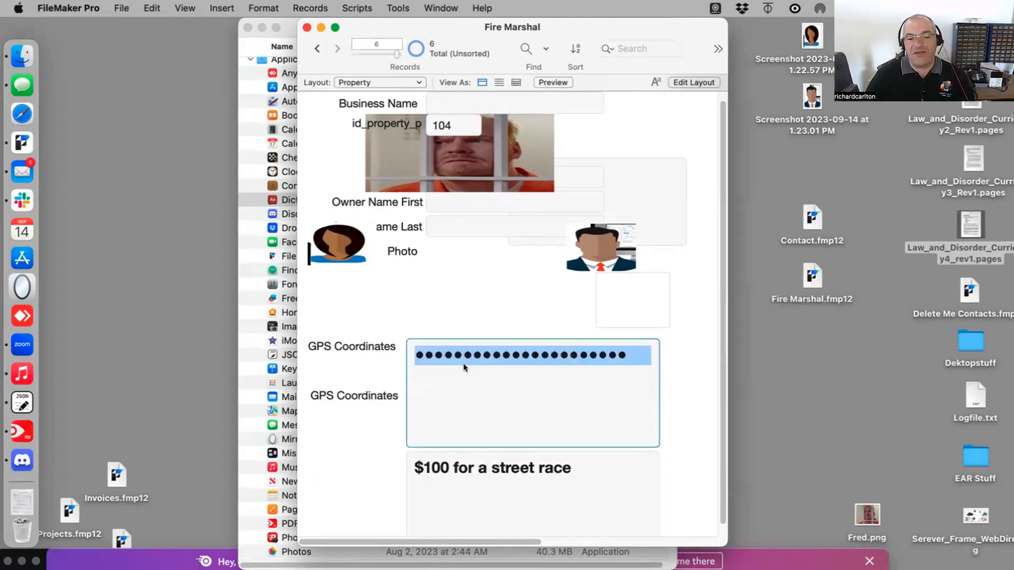
{"action": "left_click", "coordinate": [498, 396]}
{"action": "left_click", "coordinate": [376, 440]}
{"action": "left_click", "coordinate": [440, 411]}
{"action": "left_click", "coordinate": [353, 434]}
{"action": "left_click", "coordinate": [417, 411]}
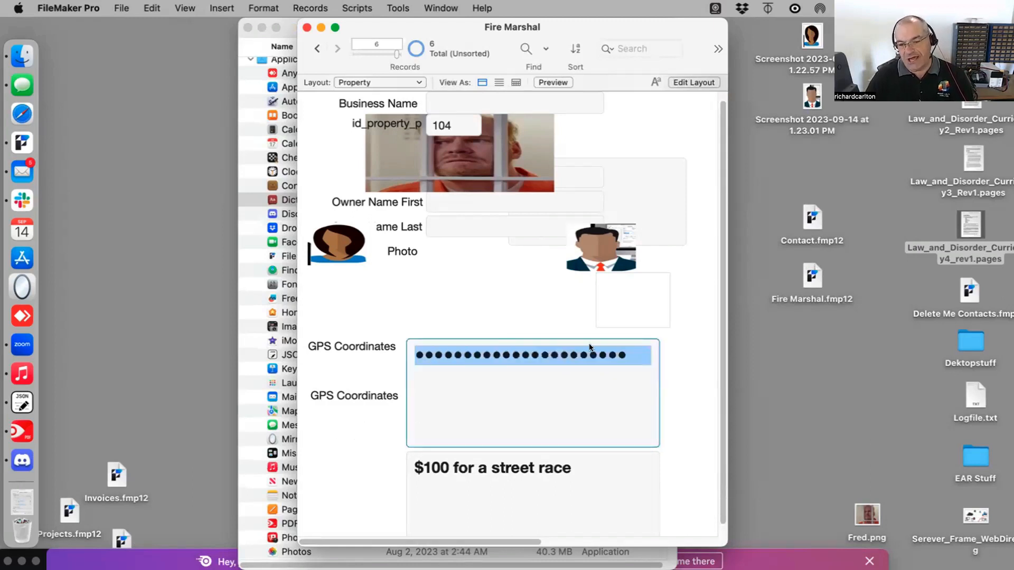
{"action": "left_click", "coordinate": [489, 468]}
{"action": "left_click_drag", "start_coordinate": [611, 479], "coordinate": [290, 451]}
{"action": "left_click", "coordinate": [344, 439]}
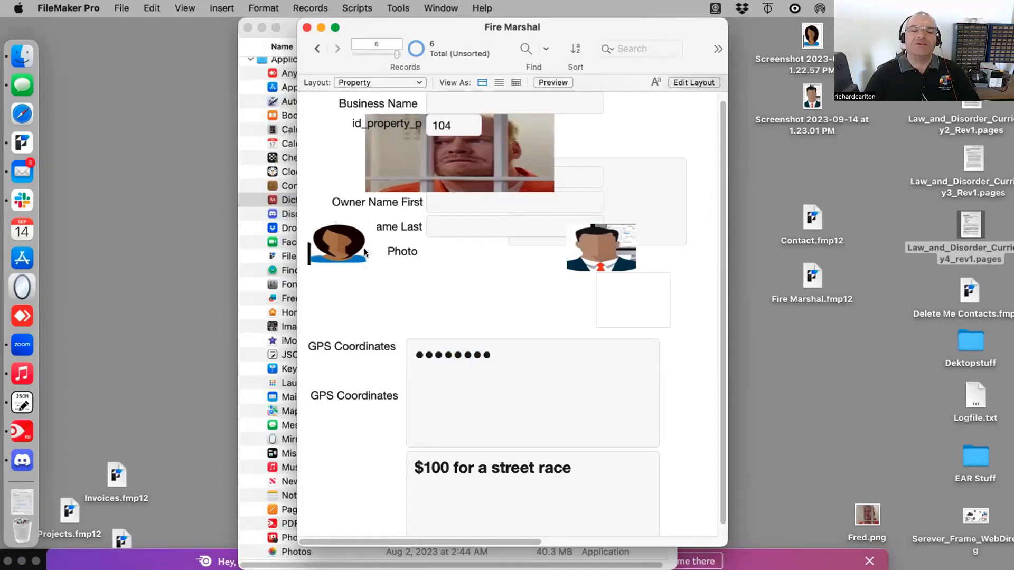
In Layout mode, shift the People who do Crime! picture group slightly down and to the right.
{"action": "key", "text": "super+l"}
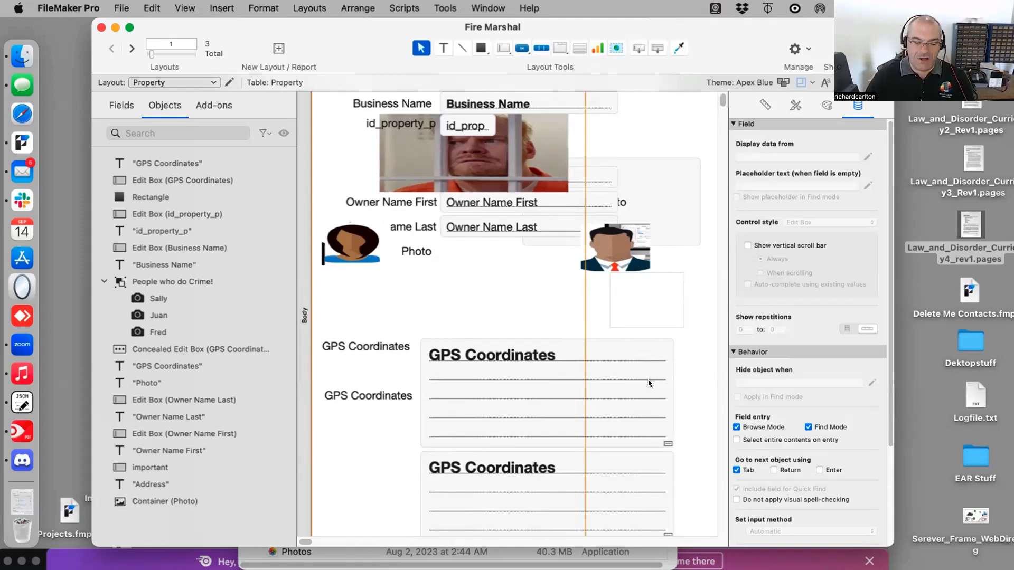
{"action": "key", "text": "super+b"}
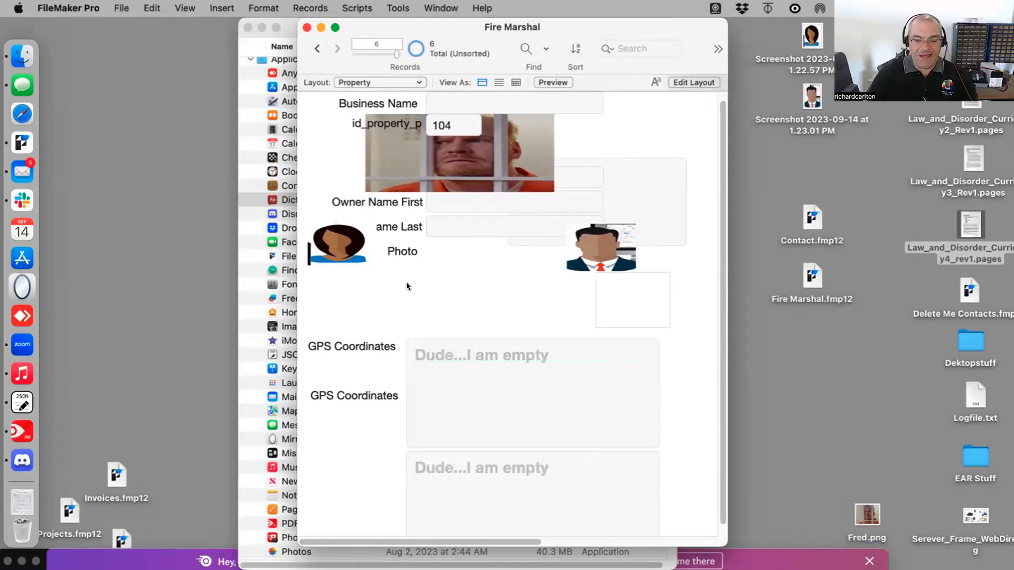
{"action": "key", "text": "super+l"}
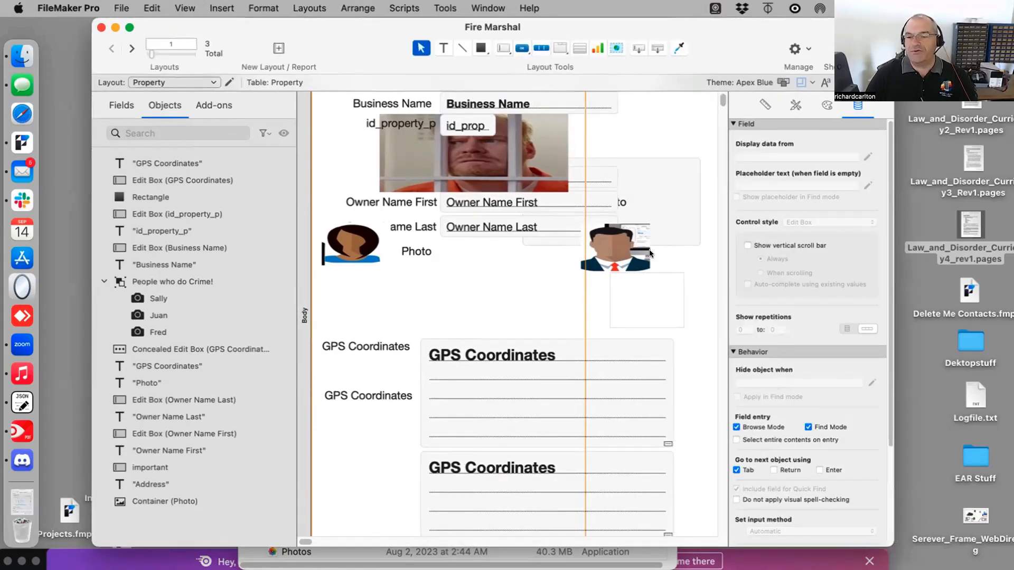
{"action": "left_click", "coordinate": [624, 252]}
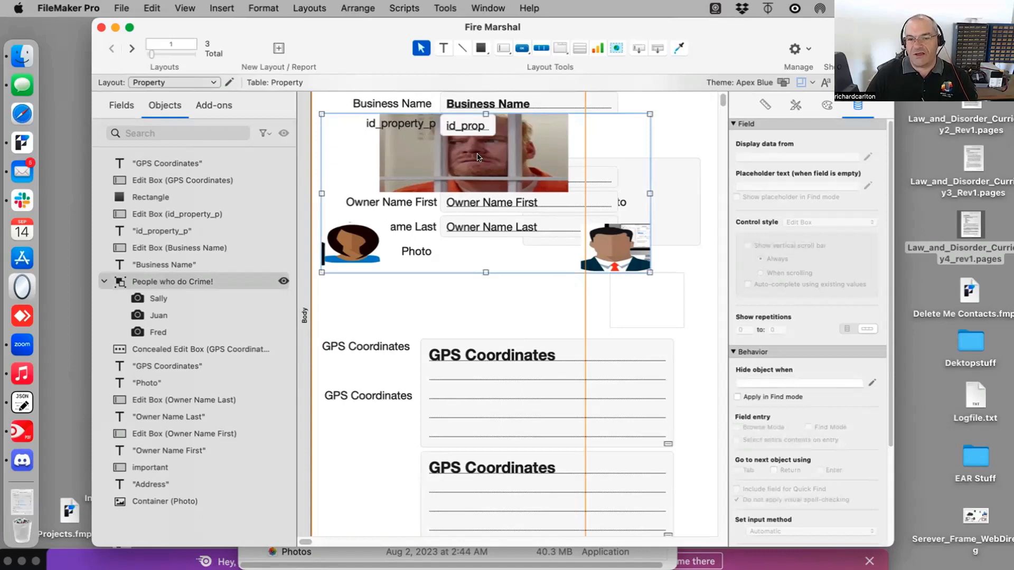
{"action": "left_click_drag", "start_coordinate": [455, 157], "coordinate": [471, 172]}
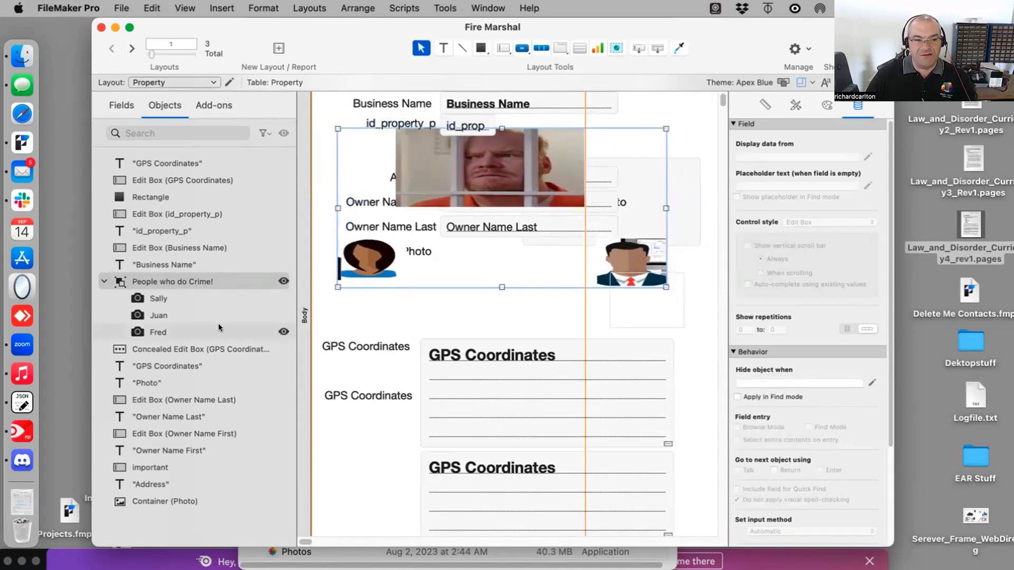
Set the People who do Crime! group to hide when 1 = 1 and check the layout in Browse mode.
{"action": "left_click", "coordinate": [771, 382]}
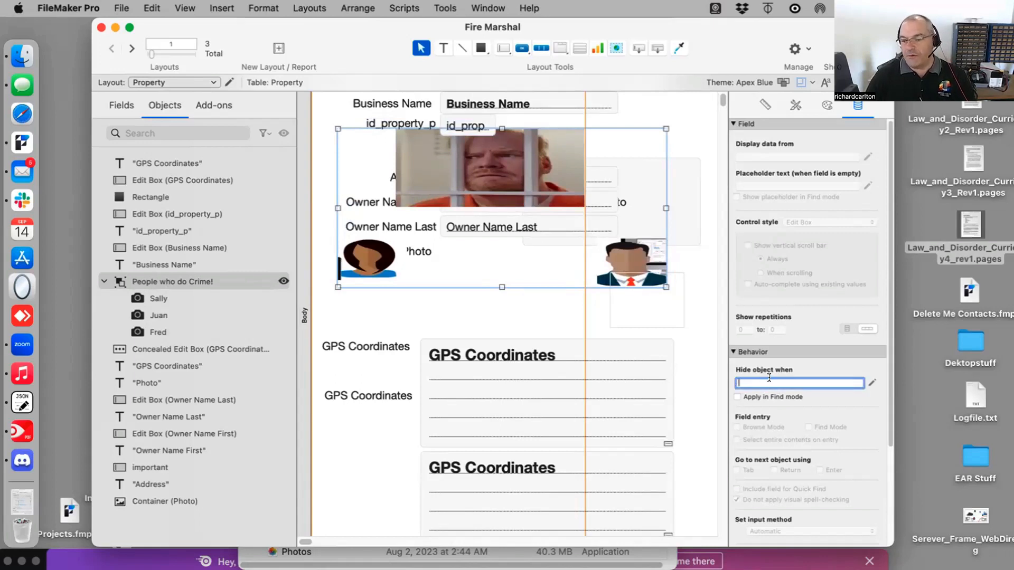
{"action": "type", "text": "1 =1"}
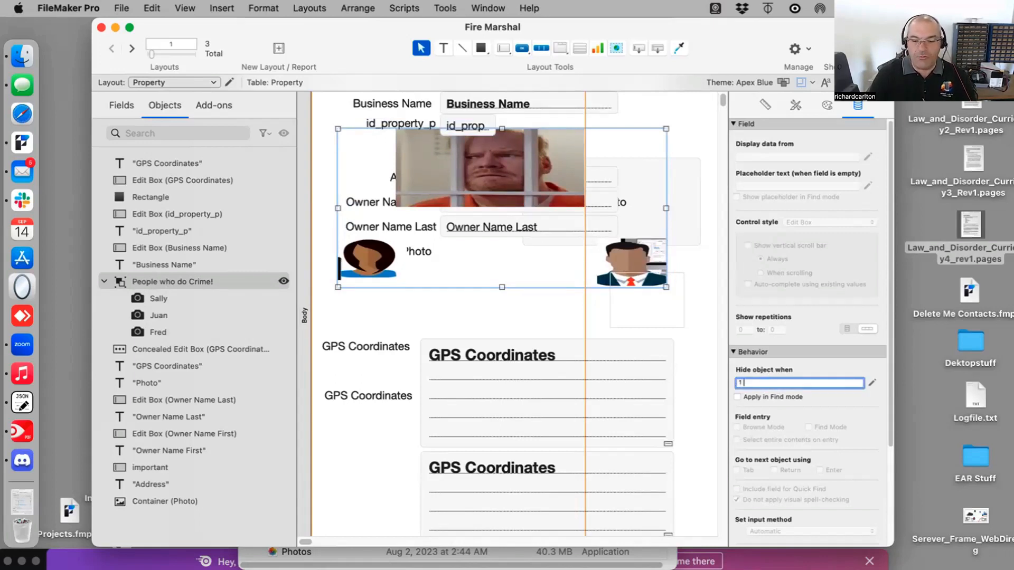
{"action": "left_click", "coordinate": [748, 382]}
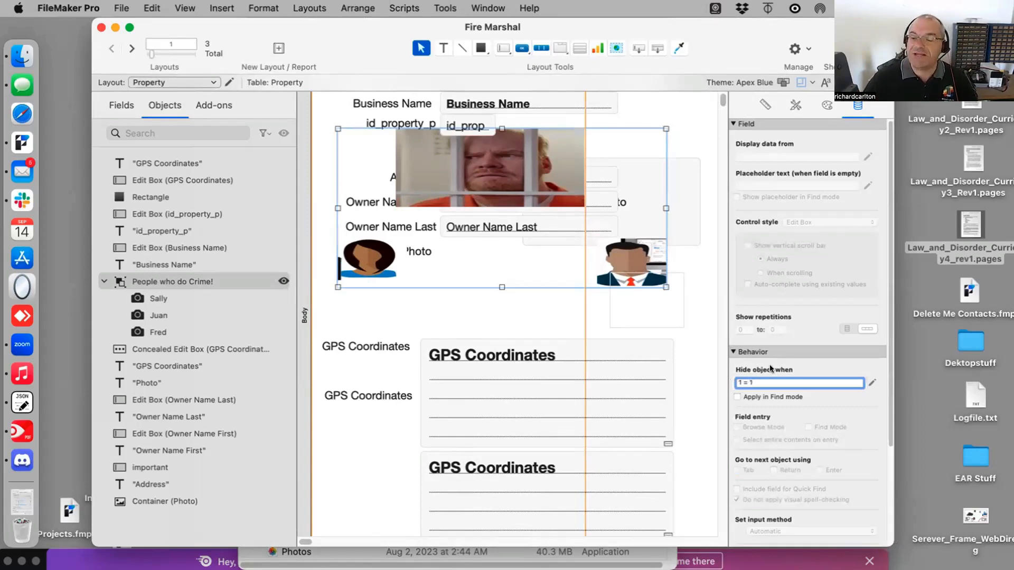
{"action": "left_click", "coordinate": [699, 370]}
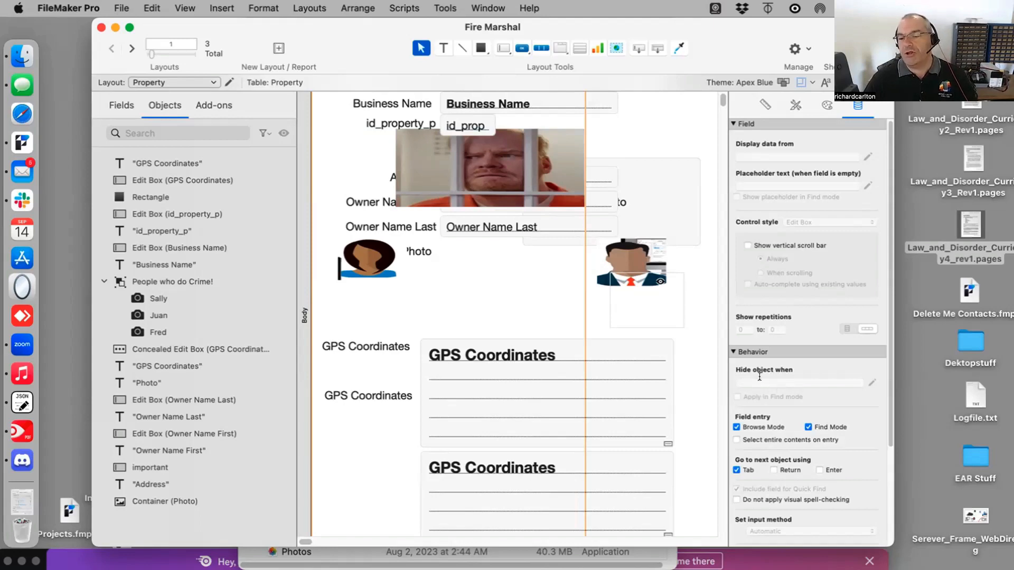
{"action": "key", "text": "super+b"}
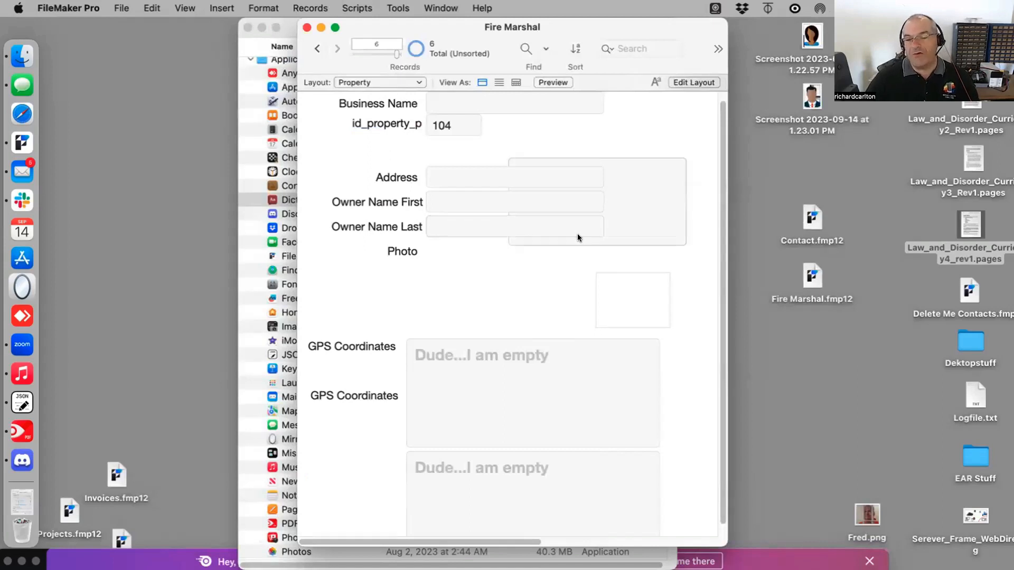
Back in Layout mode, remove the hide condition from the People who do Crime! group.
{"action": "key", "text": "super+l"}
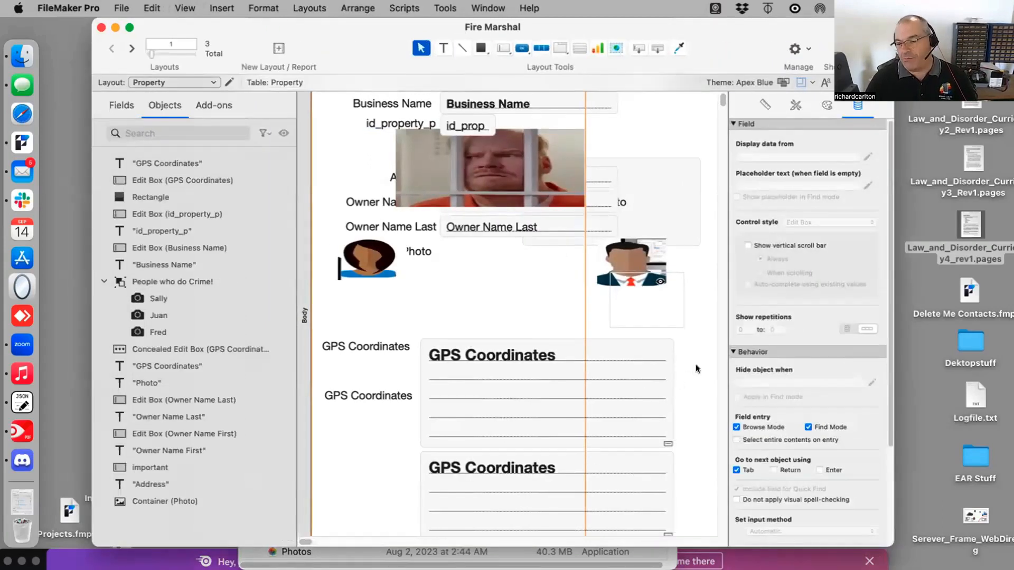
{"action": "left_click", "coordinate": [666, 376]}
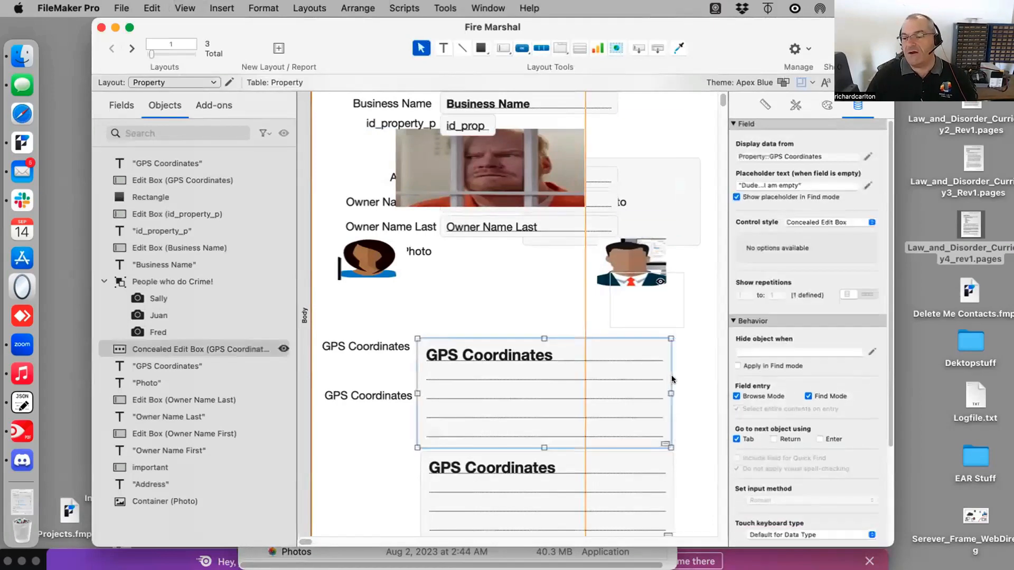
{"action": "left_click", "coordinate": [637, 260]}
{"action": "left_click", "coordinate": [749, 382]}
{"action": "key", "text": "BackSpace"}
Open the group's hide condition in Specify Calculation, shrink and reposition the window, and enter 1 = 1 as the formula.
{"action": "left_click", "coordinate": [868, 382]}
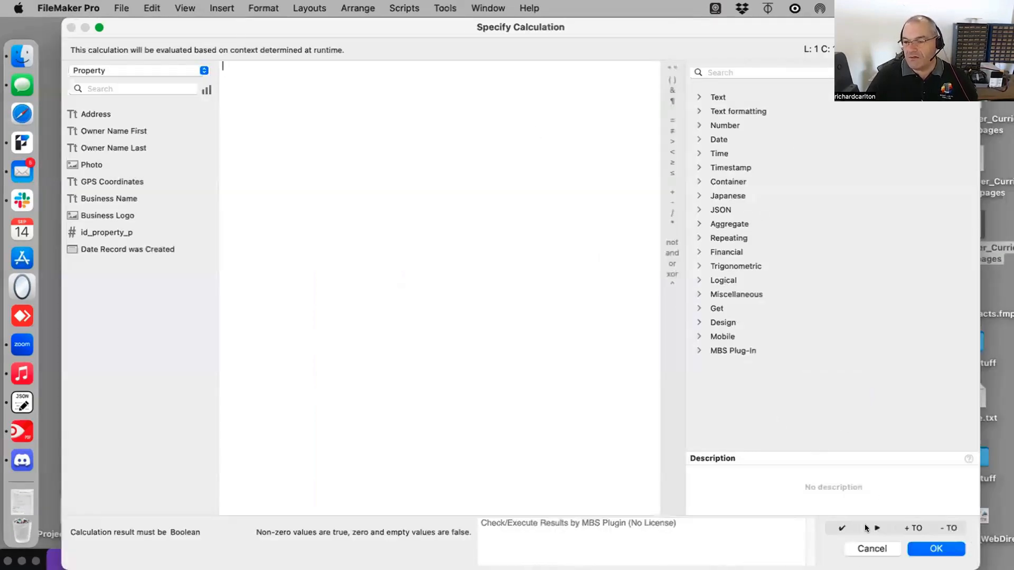
{"action": "left_click_drag", "start_coordinate": [864, 524], "coordinate": [759, 522]}
{"action": "left_click_drag", "start_coordinate": [867, 560], "coordinate": [758, 420]}
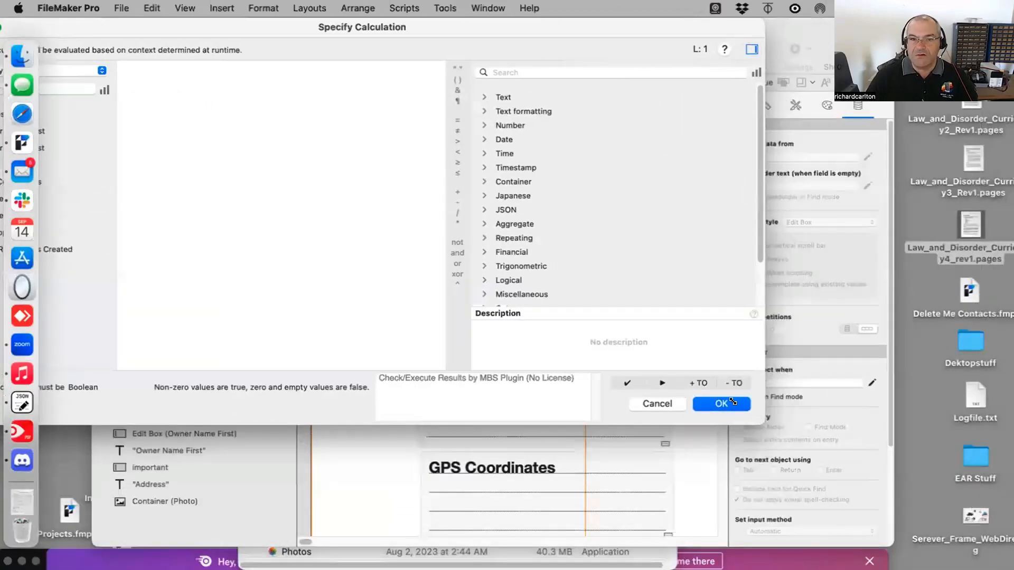
{"action": "double_click", "coordinate": [290, 27]}
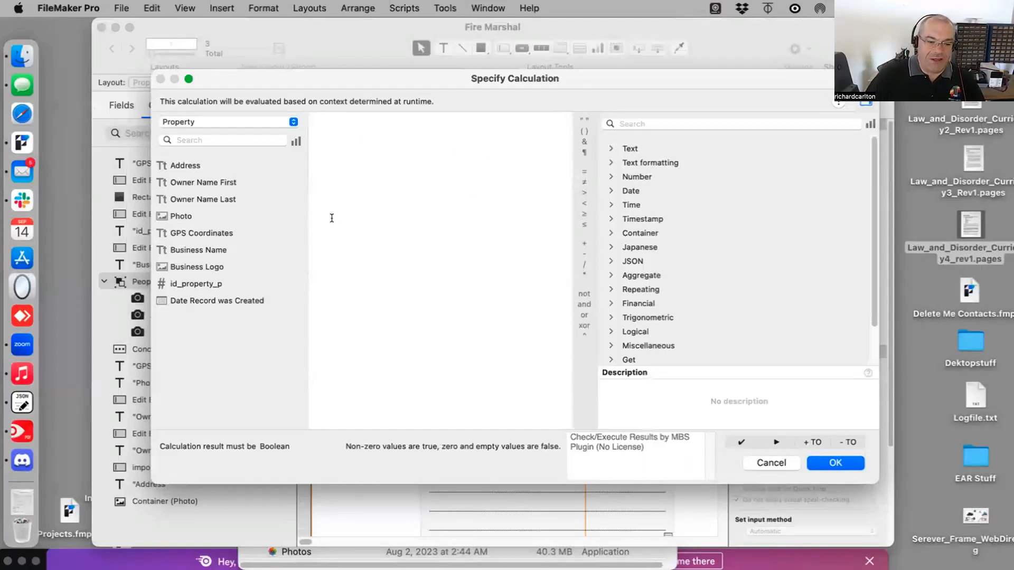
{"action": "type", "text": "1 =1"}
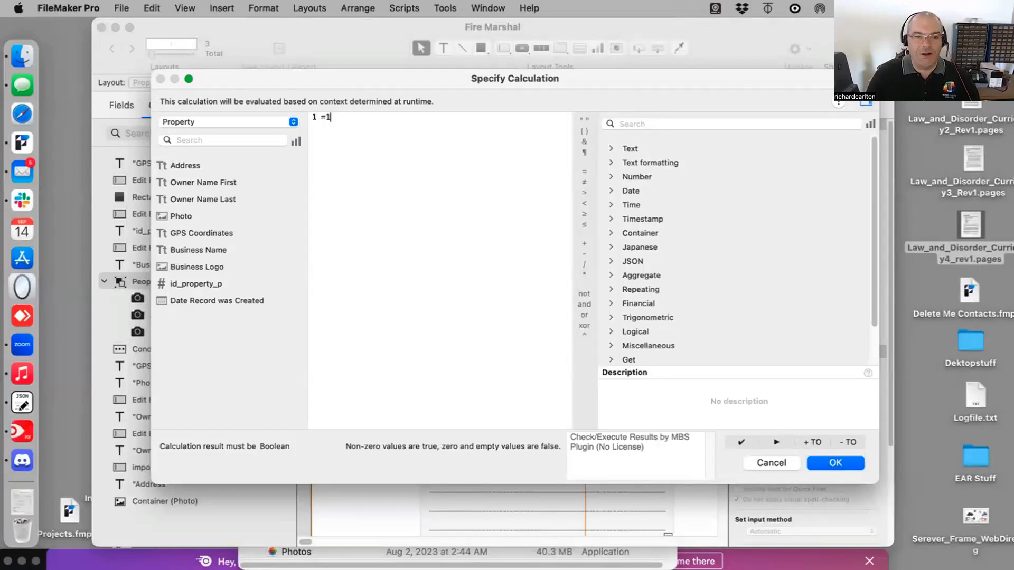
{"action": "key", "text": "Left"}
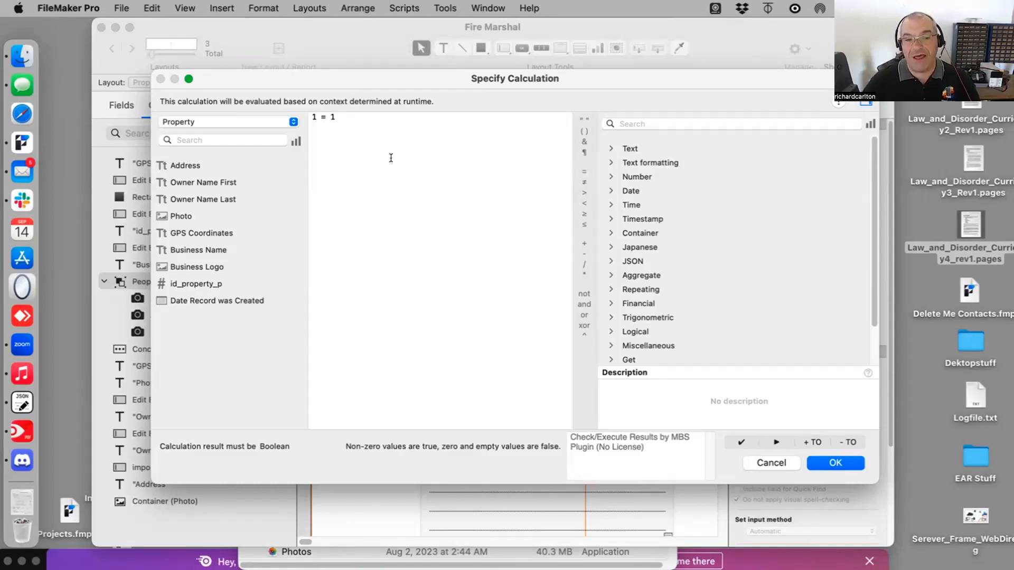
Replace the hide formula with Property::GPS Coordinates = 1 and accept the calculation.
{"action": "key", "text": "super+a"}
{"action": "double_click", "coordinate": [219, 233]}
{"action": "type", "text": "= 1"}
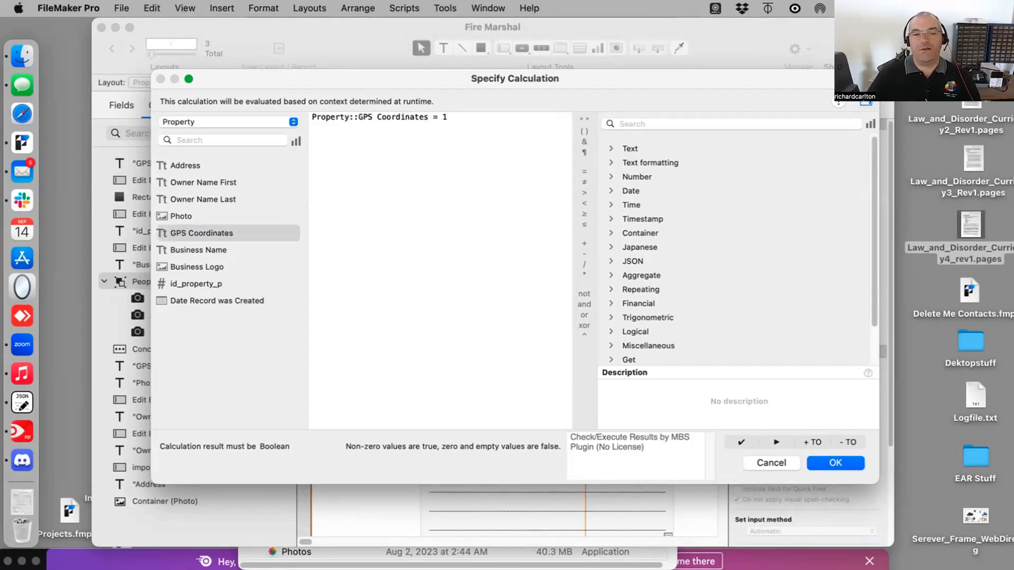
{"action": "key", "text": "Return"}
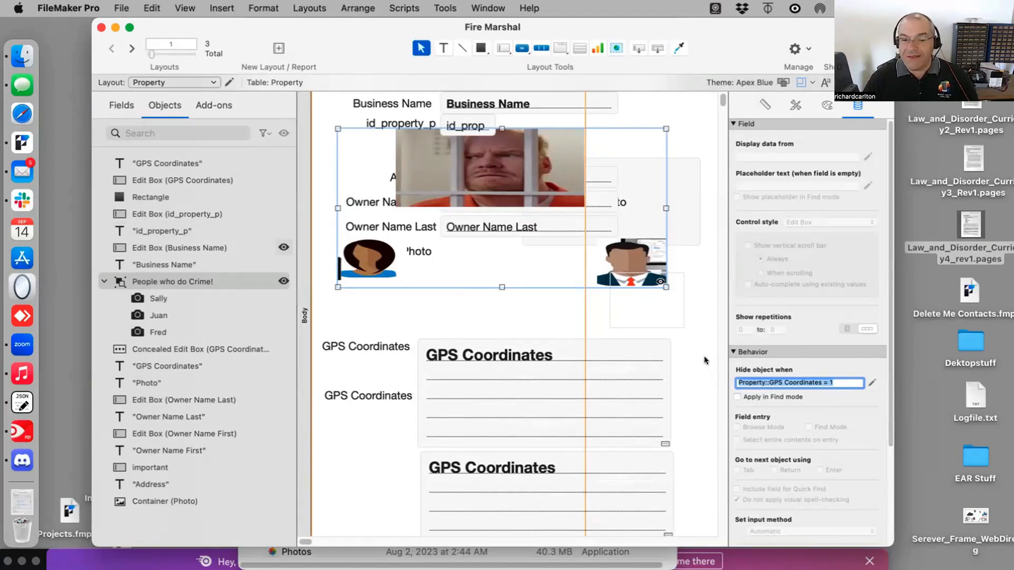
In Browse mode, enter 1 in the upper GPS Coordinates field and commit the record to test the group's hide condition.
{"action": "key", "text": "super+b"}
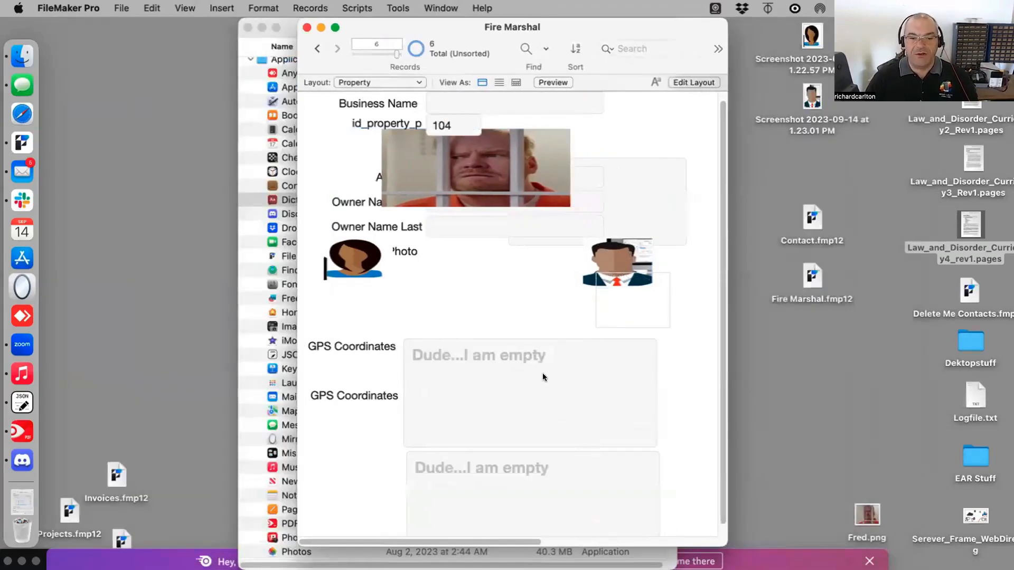
{"action": "left_click", "coordinate": [466, 378]}
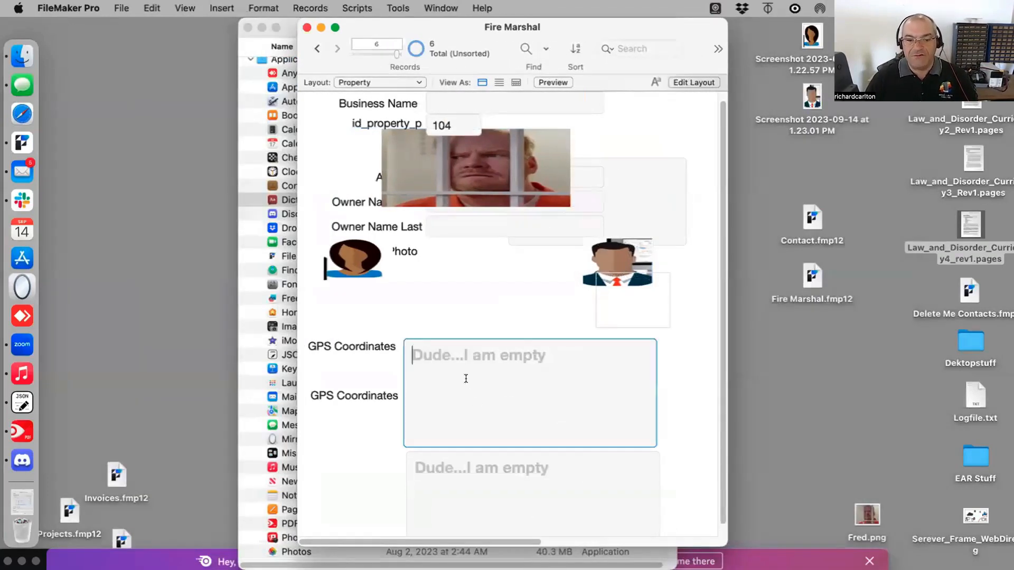
{"action": "type", "text": "•"}
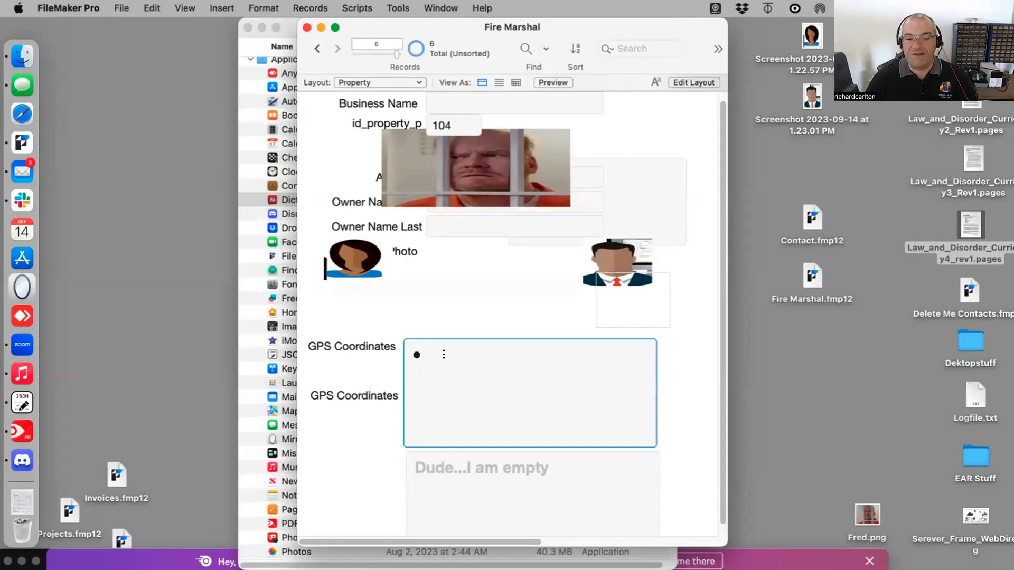
{"action": "left_click", "coordinate": [356, 469]}
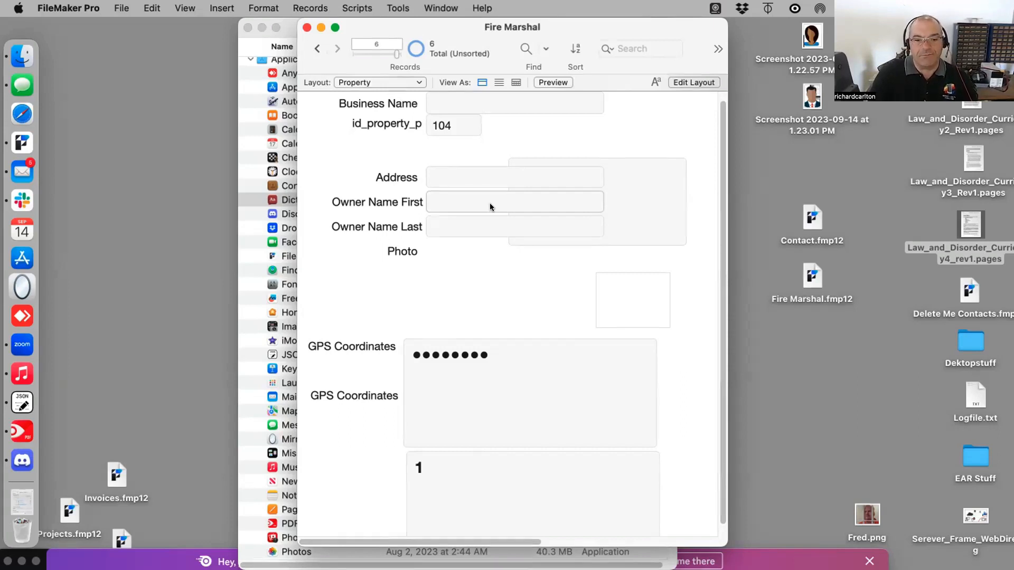
Back in Layout mode, shift the People who do Crime! group slightly up and to the right, and toggle its layout visibility off and on.
{"action": "key", "text": "super+l"}
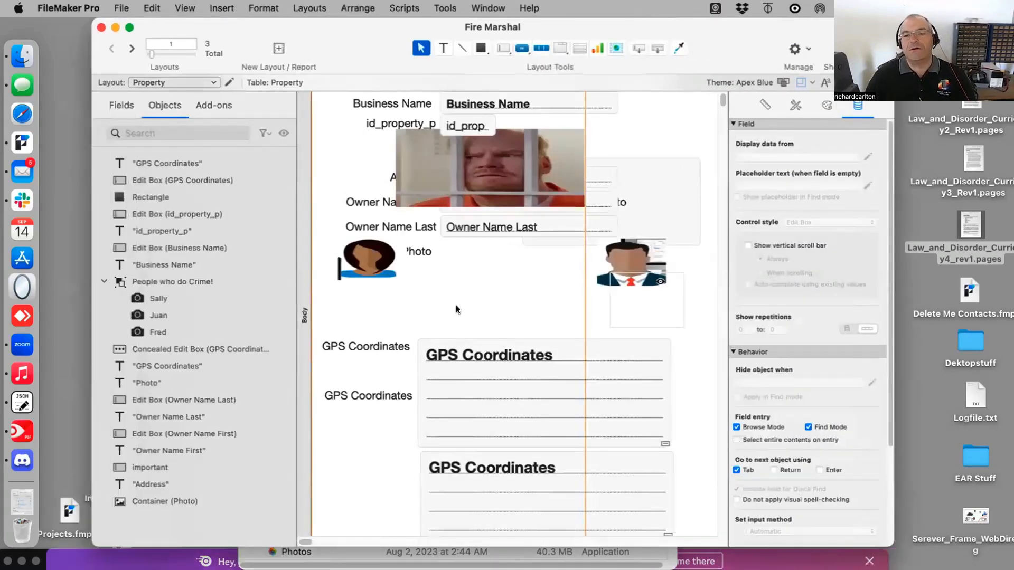
{"action": "left_click_drag", "start_coordinate": [457, 254], "coordinate": [463, 257]}
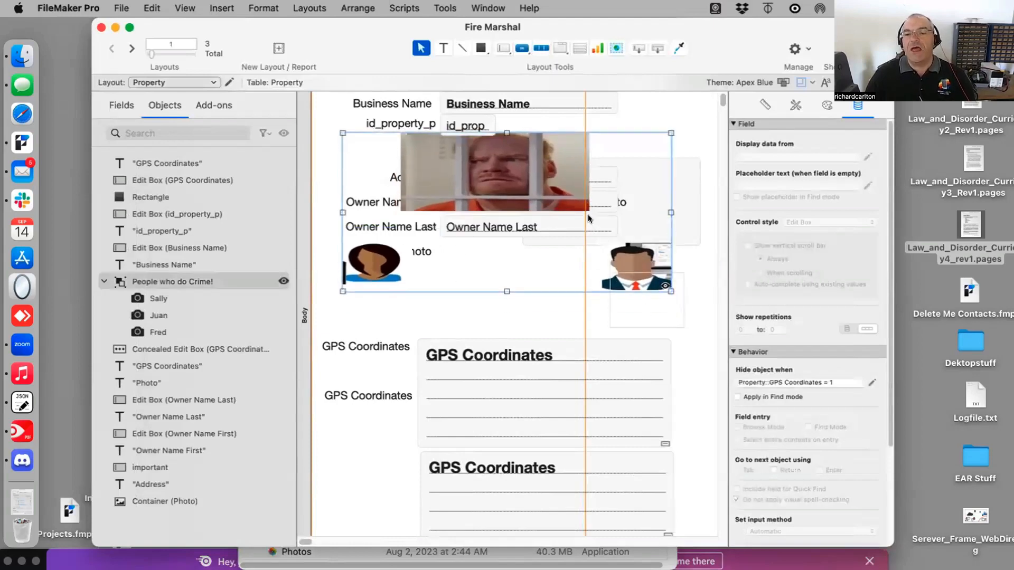
{"action": "left_click_drag", "start_coordinate": [547, 186], "coordinate": [560, 166]}
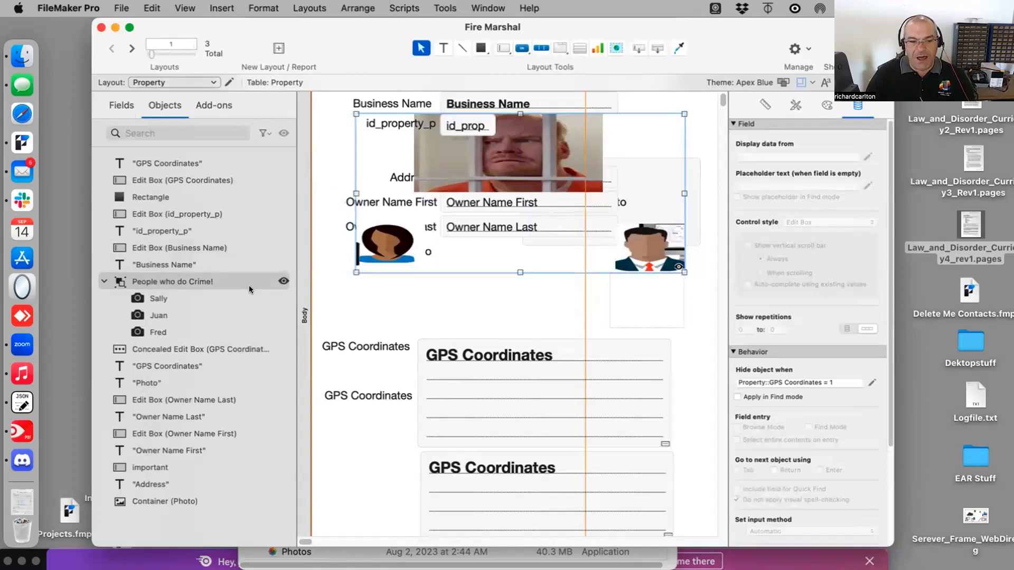
{"action": "left_click", "coordinate": [282, 281]}
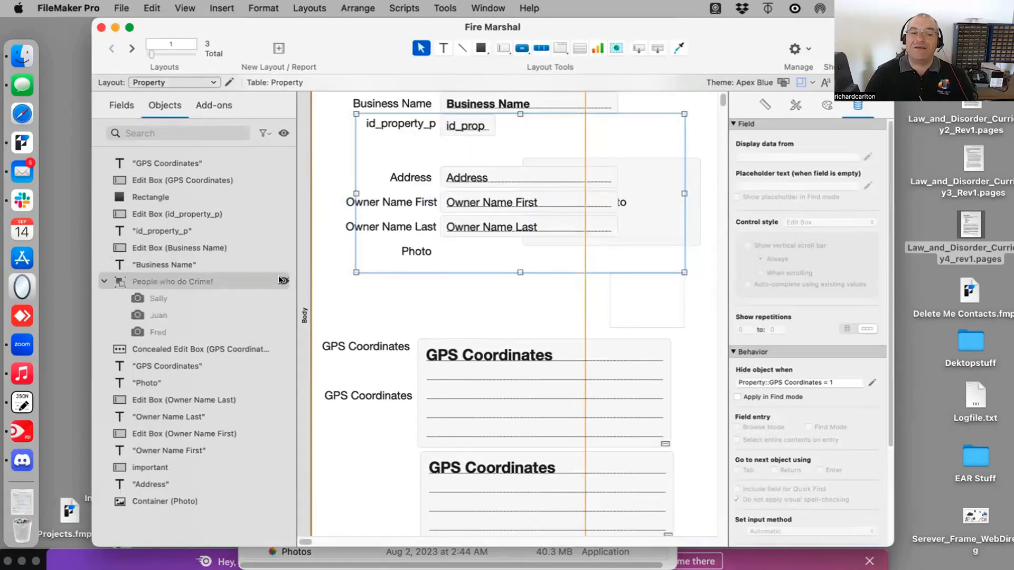
{"action": "left_click", "coordinate": [282, 281]}
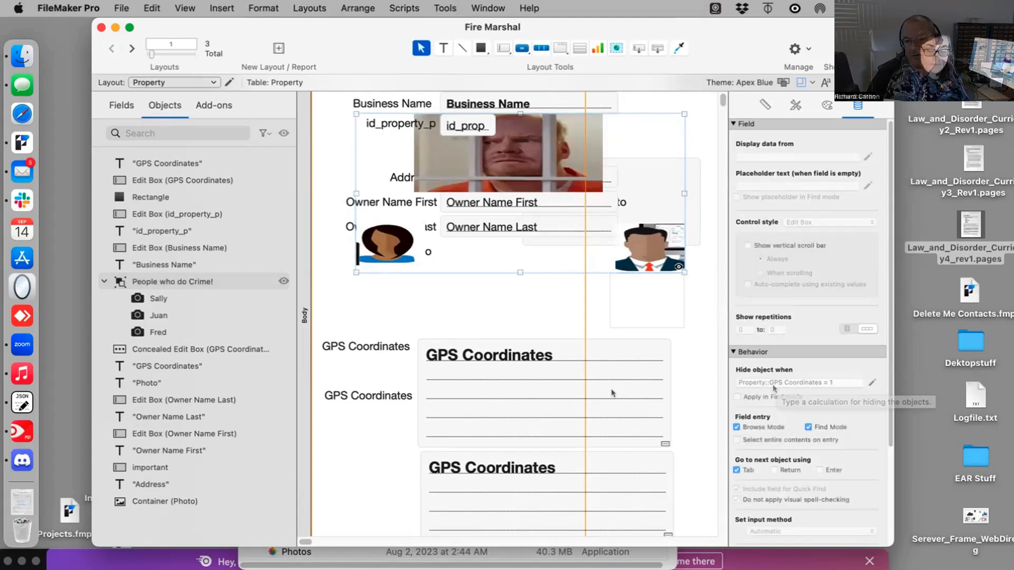
Change the upper GPS Coordinates field's control style to Edit Box and disable its field entry in Browse and Find modes.
{"action": "left_click", "coordinate": [539, 390]}
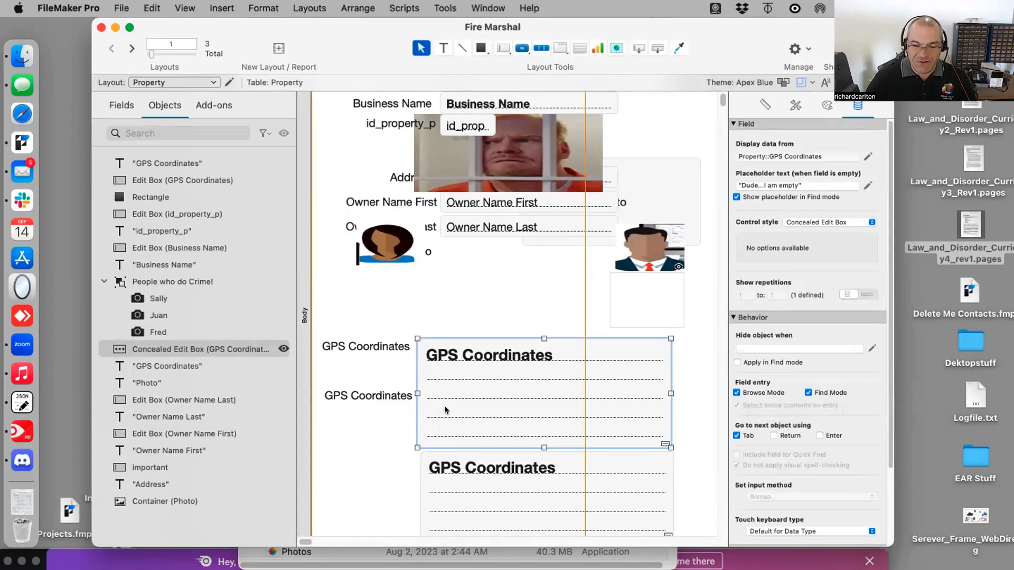
{"action": "left_click", "coordinate": [841, 222]}
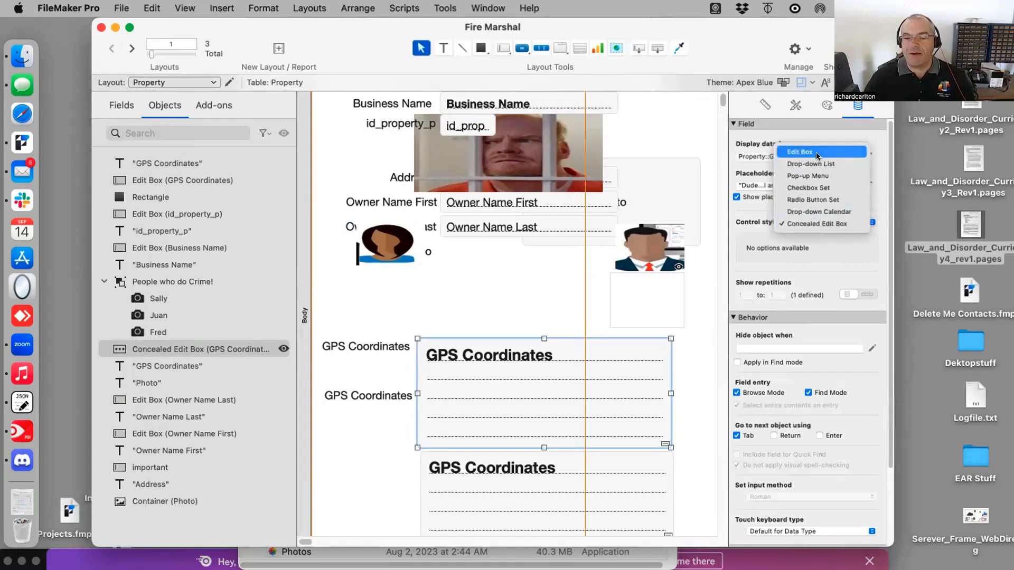
{"action": "left_click", "coordinate": [799, 152]}
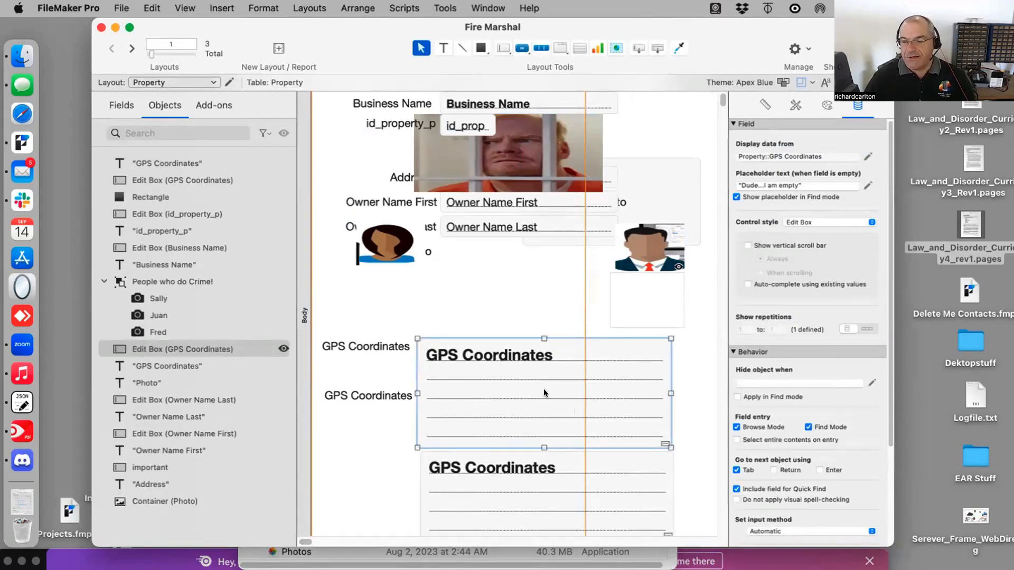
{"action": "left_click", "coordinate": [757, 425]}
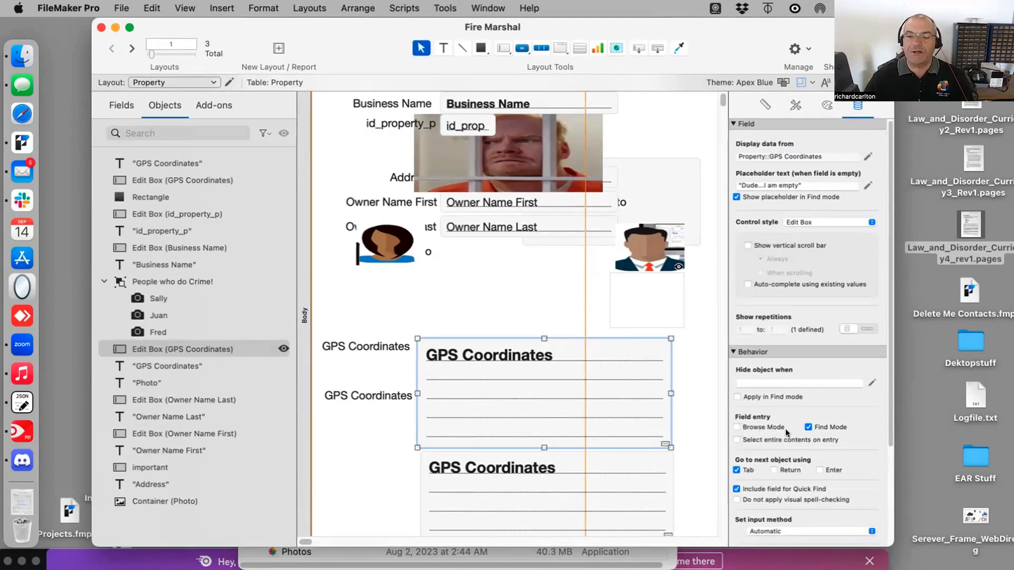
{"action": "left_click", "coordinate": [809, 428]}
In Browse mode, replace the value in the lower GPS Coordinates field with 44444 and commit the record.
{"action": "key", "text": "super+b"}
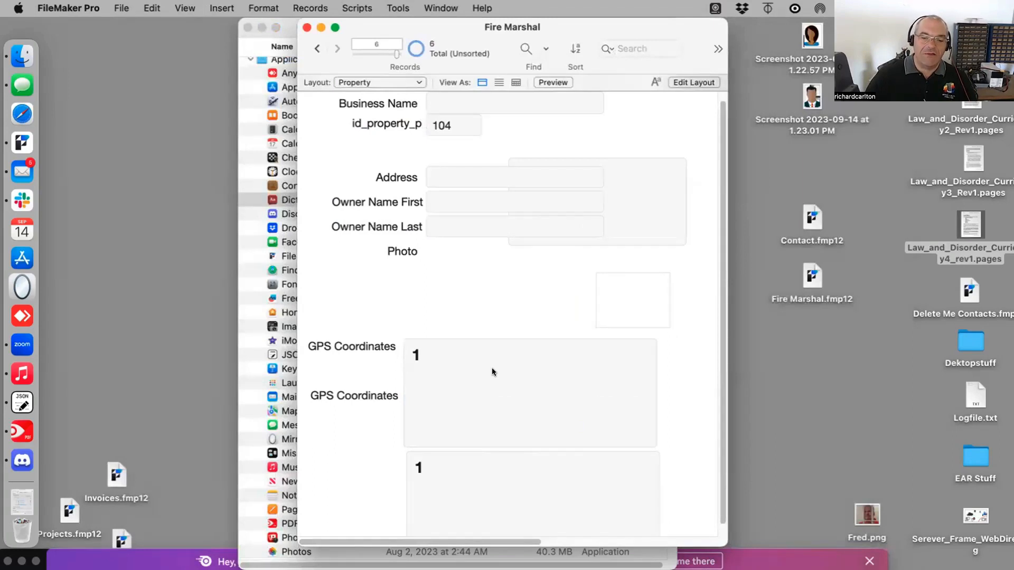
{"action": "left_click", "coordinate": [465, 487]}
{"action": "key", "text": "super+a"}
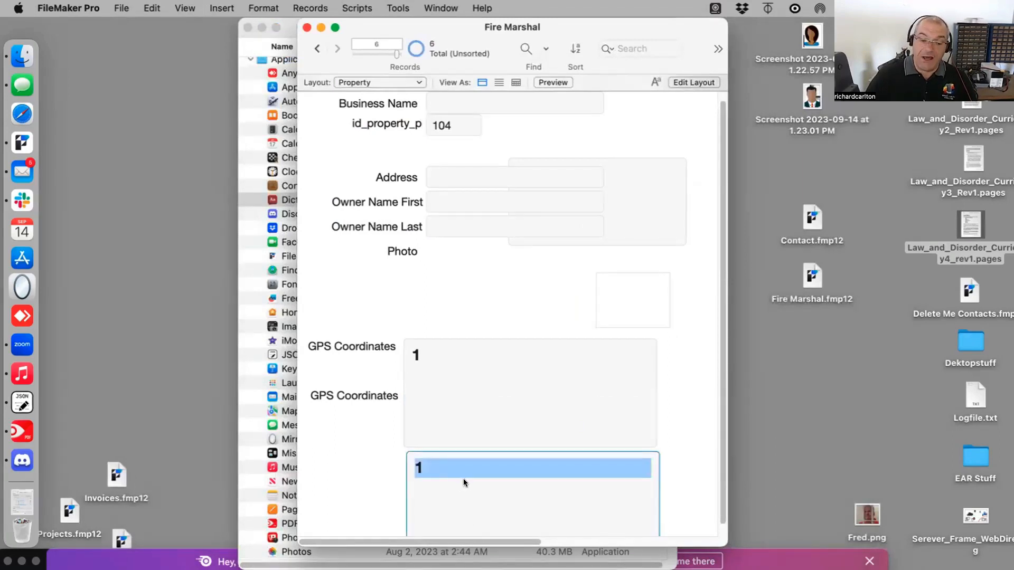
{"action": "type", "text": "44444"}
{"action": "left_click", "coordinate": [337, 469]}
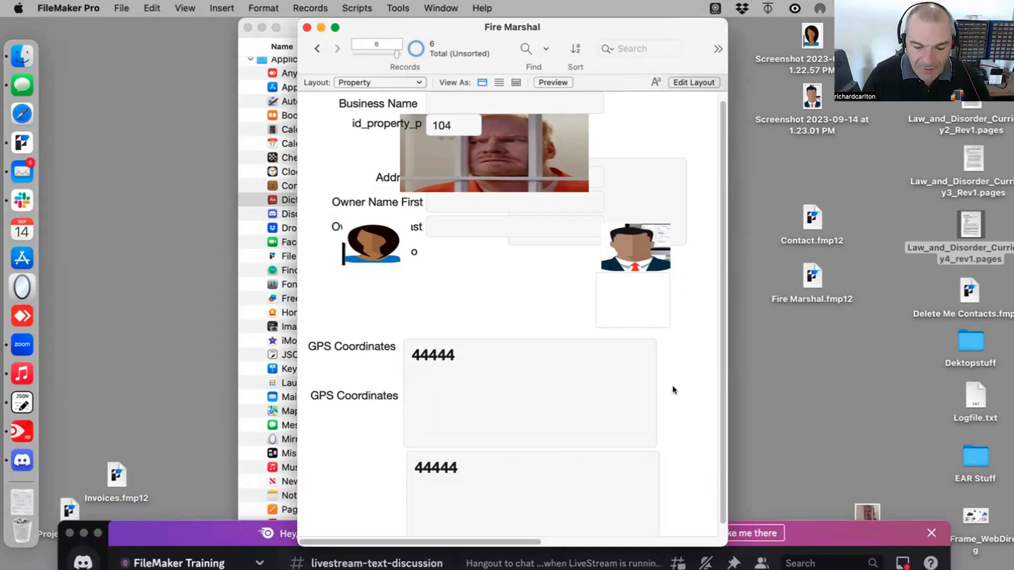
Glance at the field behavior settings in Layout mode, and step through the record's fields in Browse mode from Owner Name First to examine the tab order.
{"action": "key", "text": "super+l"}
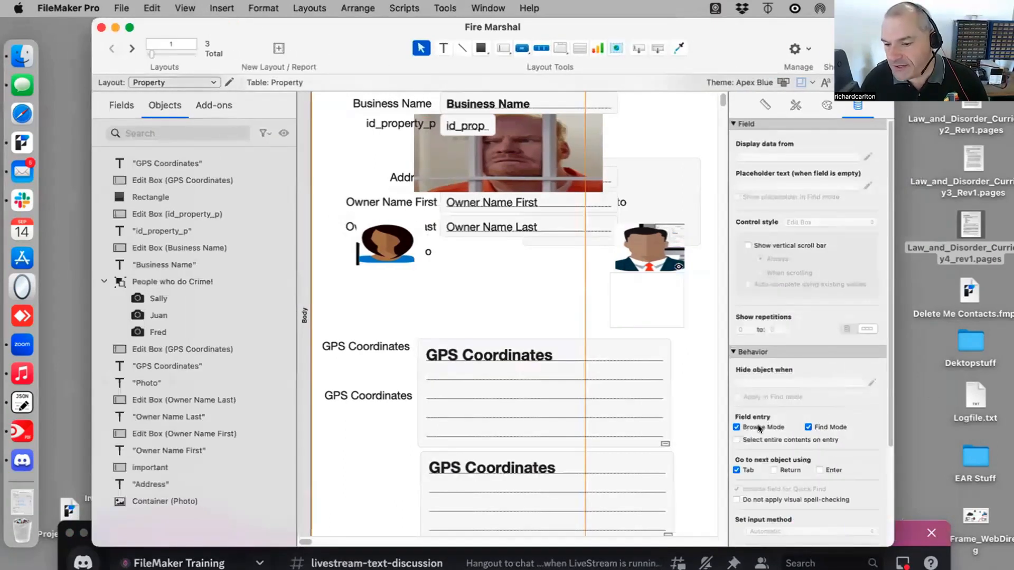
{"action": "scroll", "coordinate": [739, 438], "scroll_direction": "down", "scroll_amount": 2}
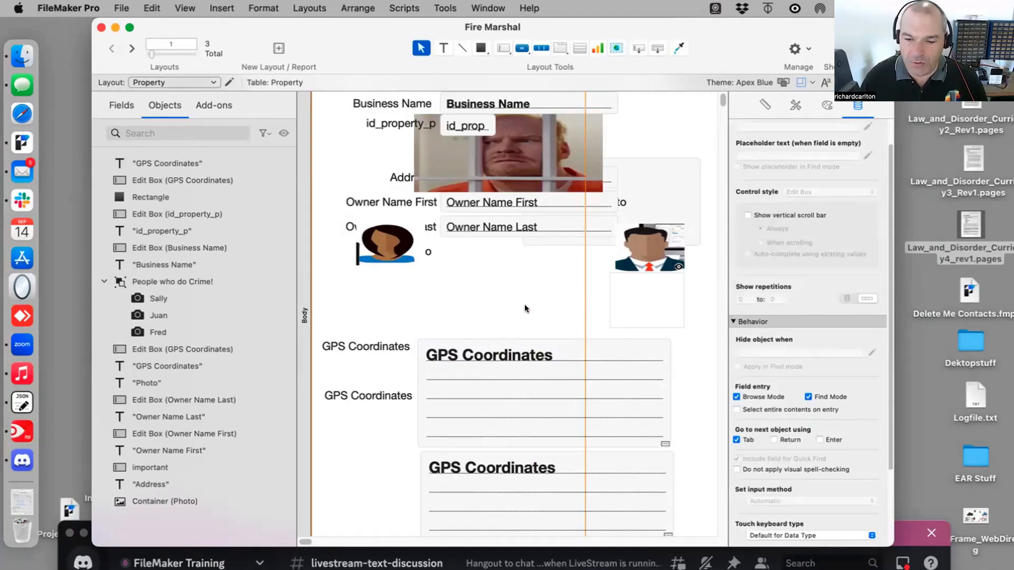
{"action": "key", "text": "super+b"}
{"action": "left_click", "coordinate": [434, 202]}
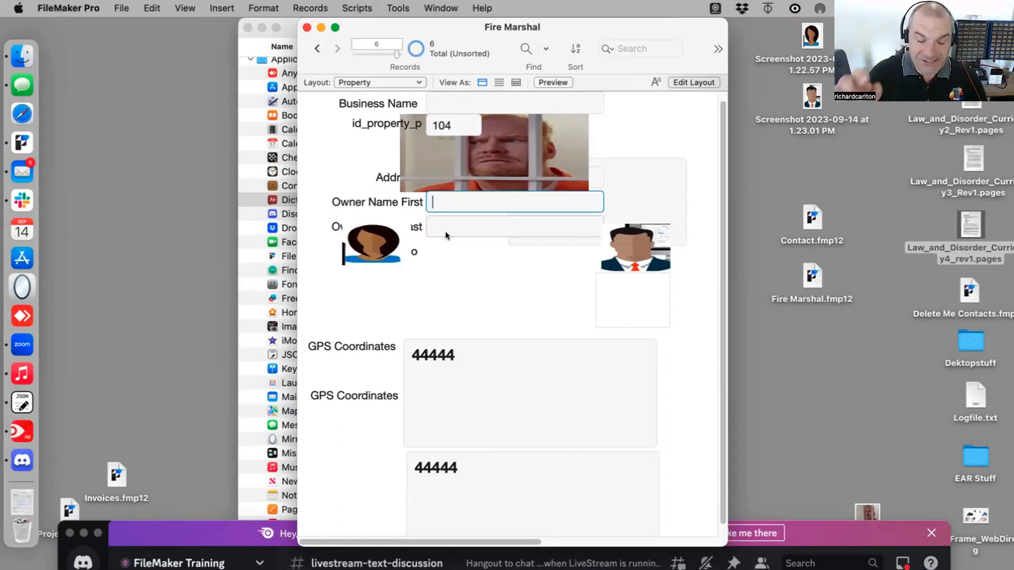
{"action": "key", "text": "Tab"}
{"action": "key", "text": "Tab"}
{"action": "key", "text": "Tab"}
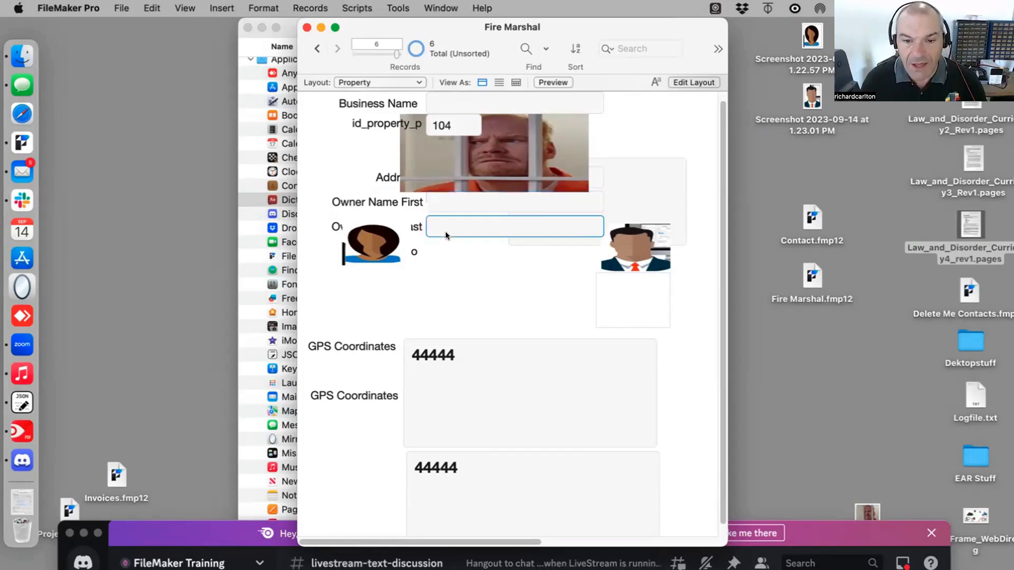
{"action": "key", "text": "Tab"}
{"action": "key", "text": "Tab"}
{"action": "key", "text": "Tab"}
{"action": "key", "text": "Tab"}
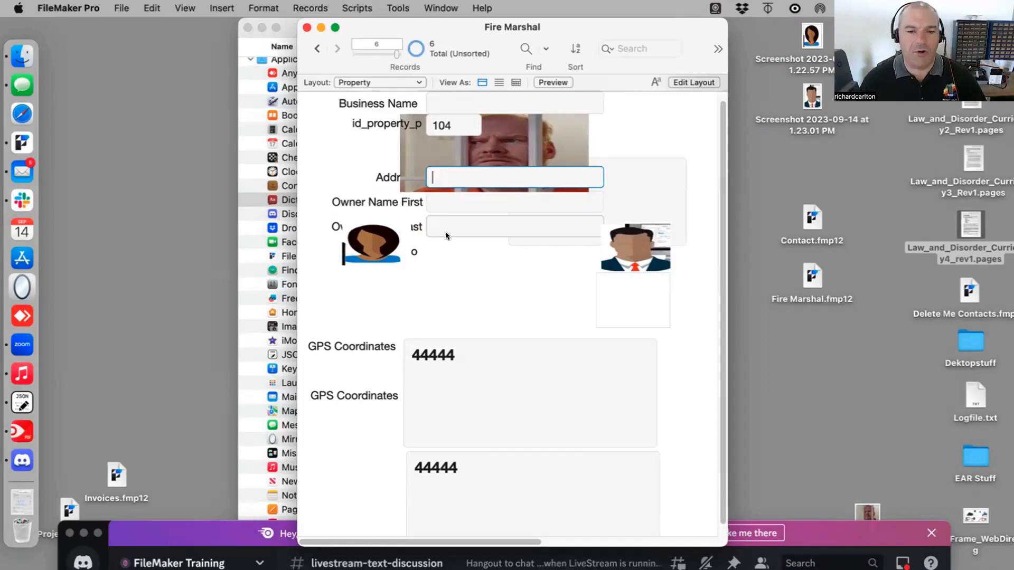
{"action": "key", "text": "Tab"}
{"action": "key", "text": "Tab"}
{"action": "key", "text": "Tab"}
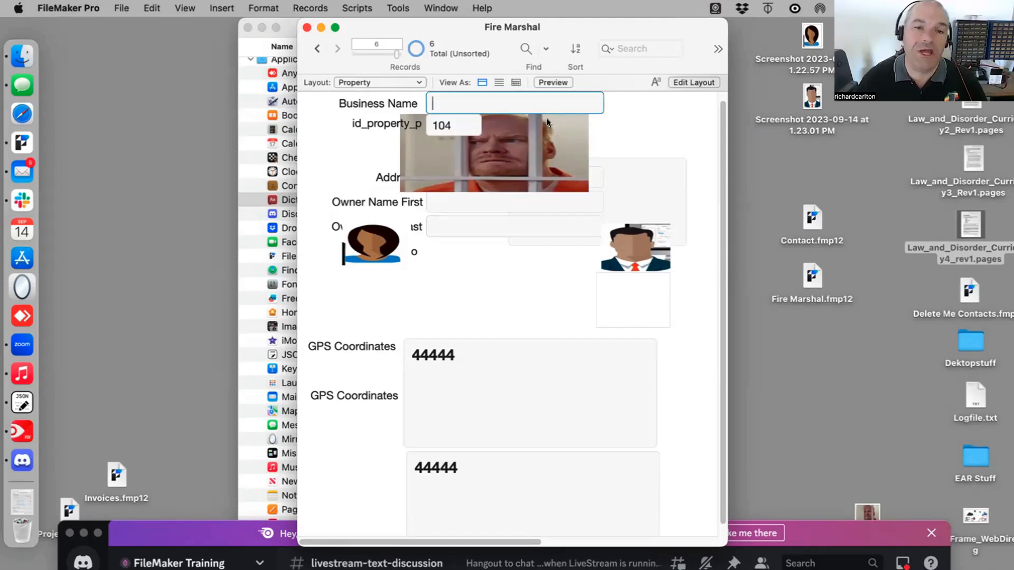
{"action": "left_click", "coordinate": [144, 96]}
{"action": "left_click", "coordinate": [385, 295]}
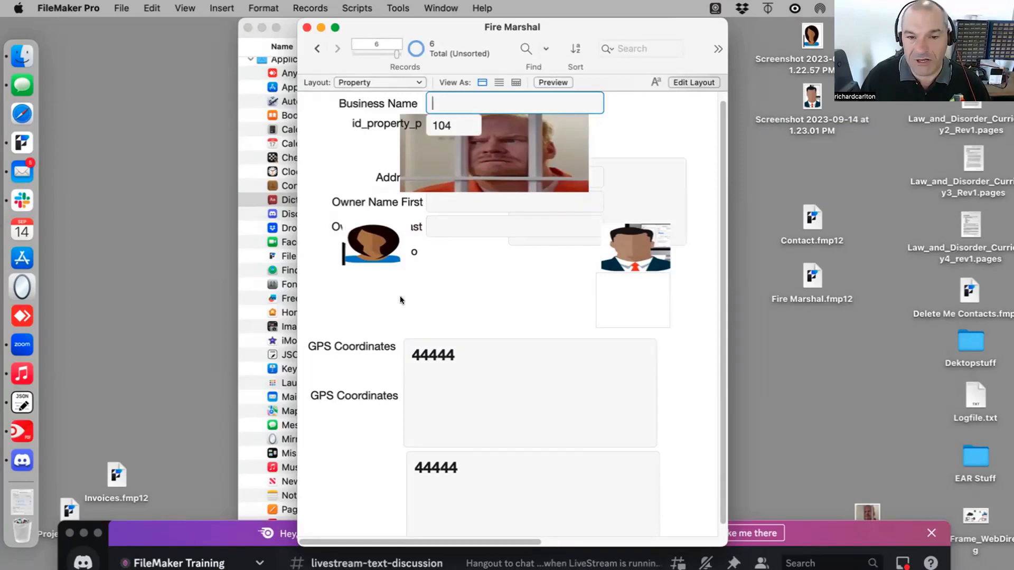
{"action": "left_click", "coordinate": [488, 278]}
In Layout mode, review the numbering in Set Tab Order, cancel it, and examine the Go to next object using options.
{"action": "key", "text": "super+l"}
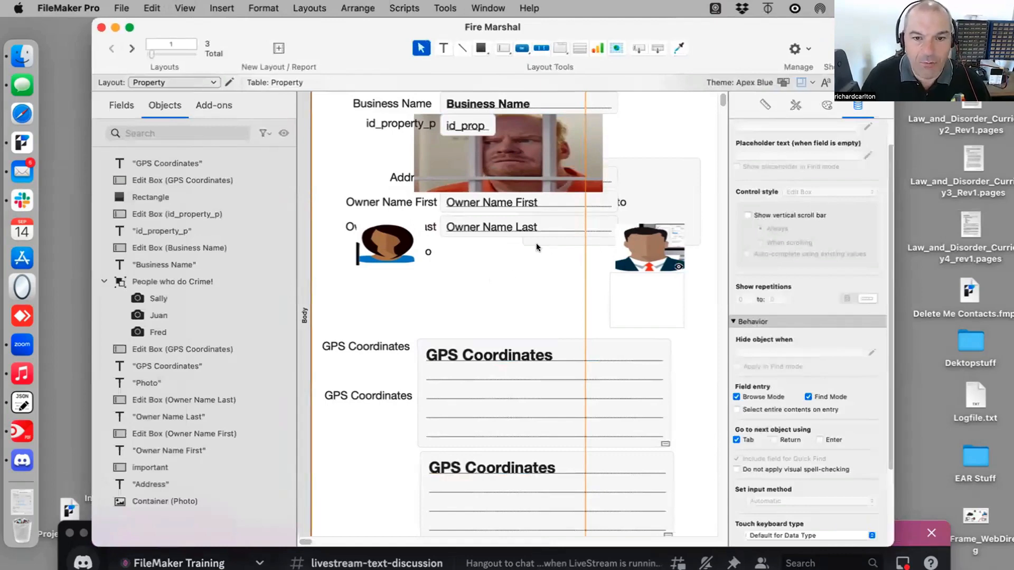
{"action": "left_click", "coordinate": [299, 7]}
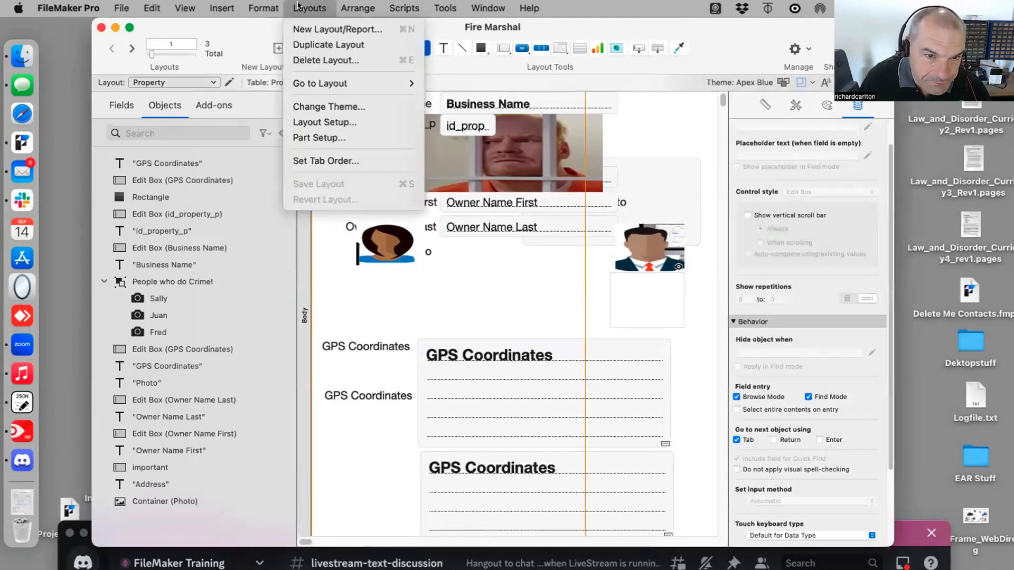
{"action": "left_click", "coordinate": [326, 161]}
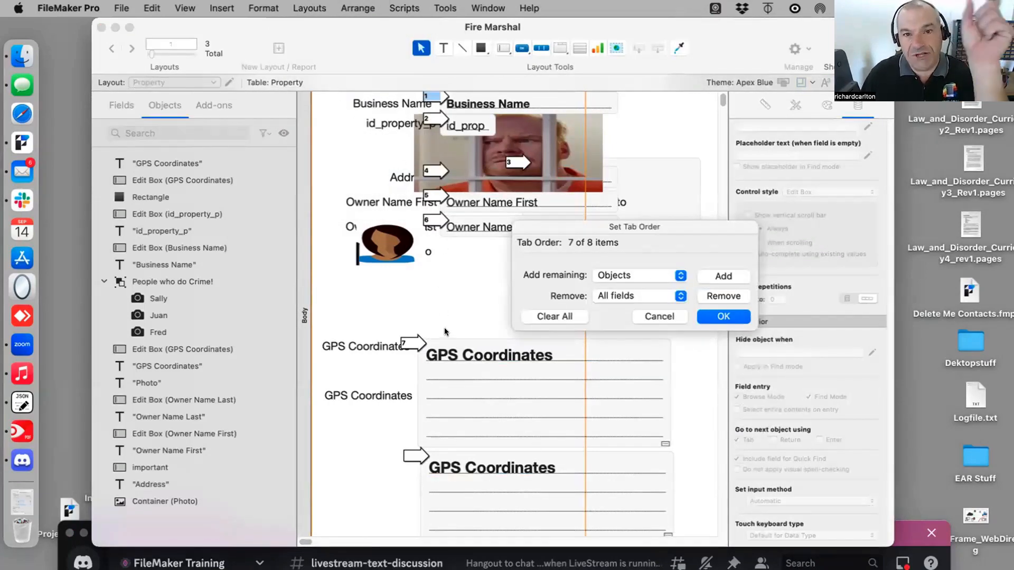
{"action": "left_click", "coordinate": [661, 316]}
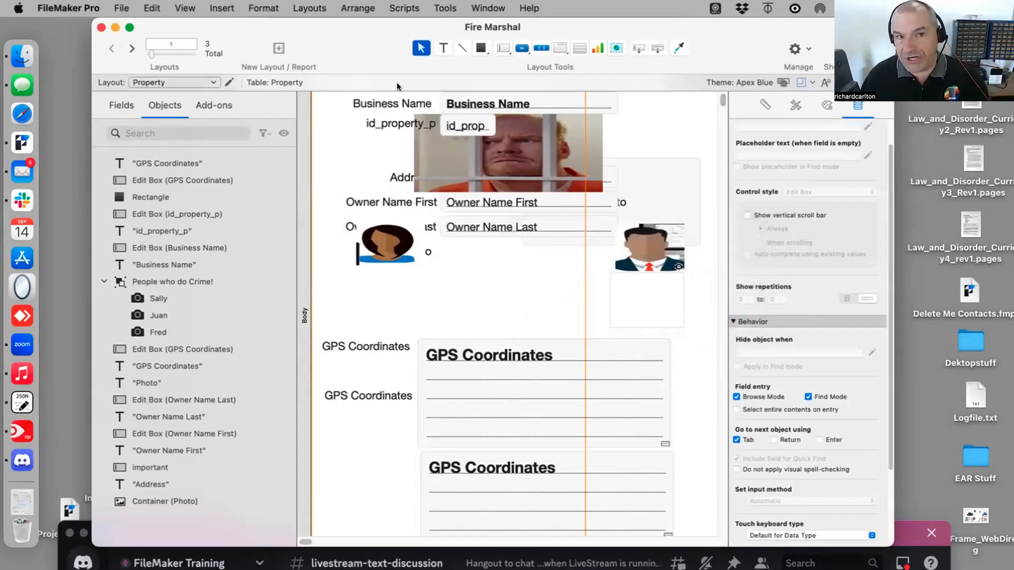
{"action": "left_click", "coordinate": [309, 8]}
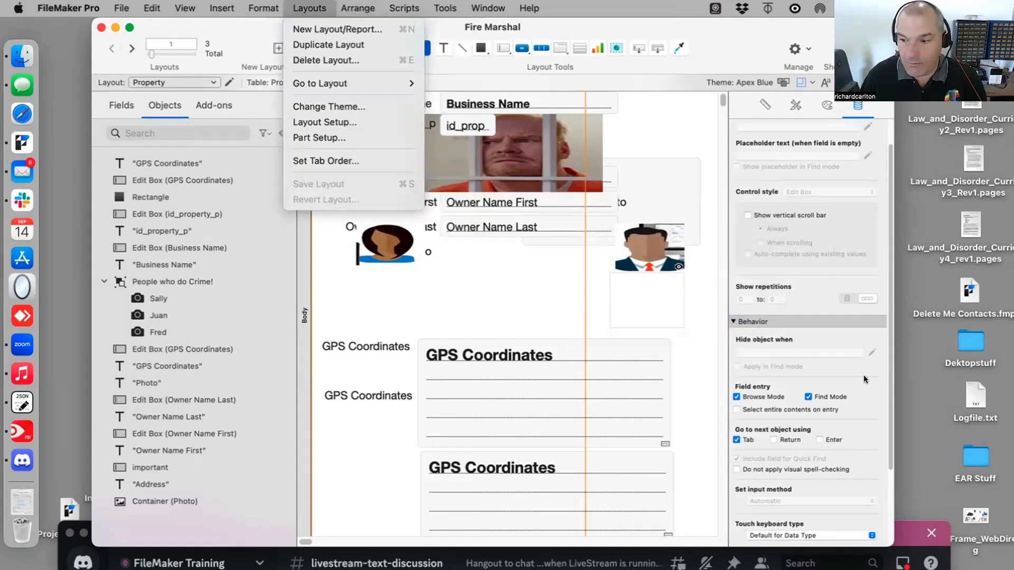
{"action": "left_click", "coordinate": [796, 417]}
{"action": "scroll", "coordinate": [796, 414], "scroll_direction": "down", "scroll_amount": 2}
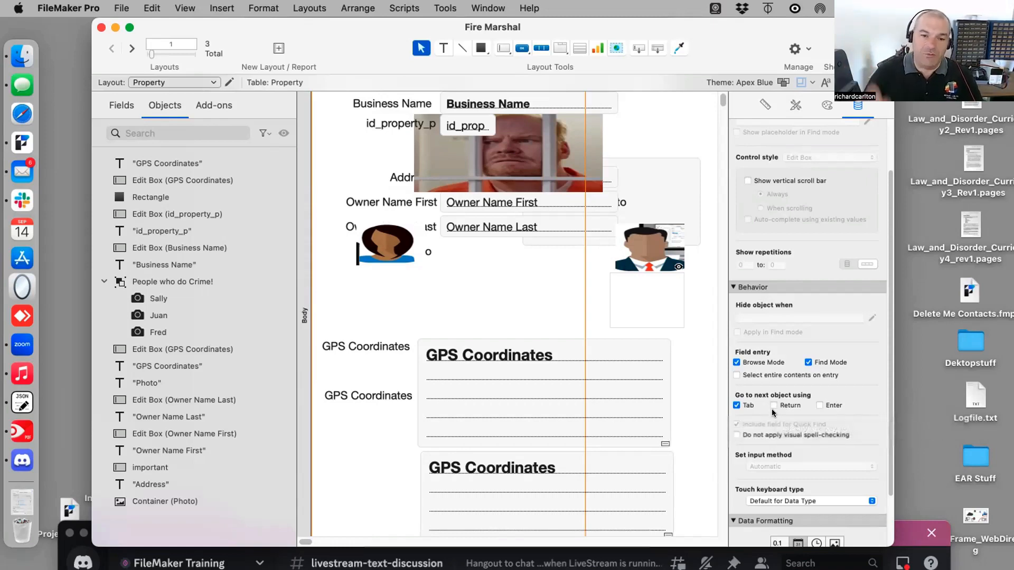
In Browse mode, append "asefesf asdfsdf" to the lower GPS Coordinates field and add the lines "asefasdfasf" and "asdf" below.
{"action": "key", "text": "super+b"}
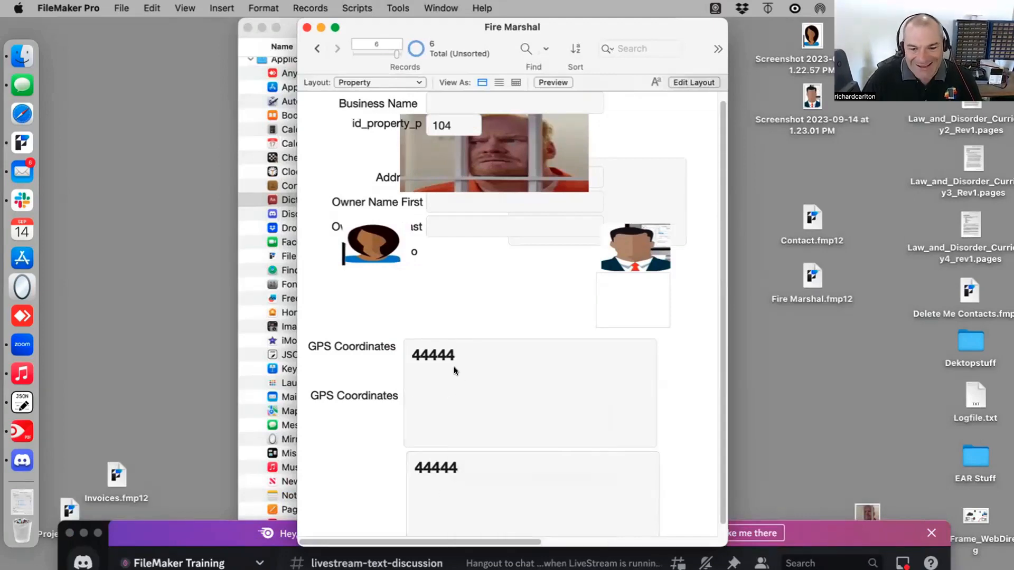
{"action": "left_click", "coordinate": [438, 469]}
{"action": "type", "text": "asefesf asdfsdf"}
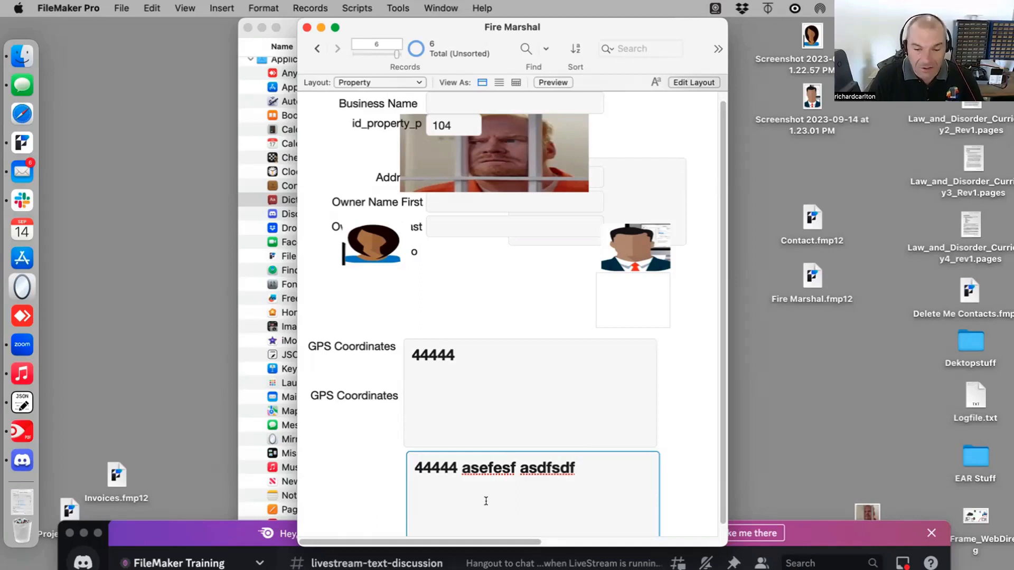
{"action": "key", "text": "Return"}
{"action": "type", "text": "asefasdfasf"}
{"action": "key", "text": "Return"}
{"action": "type", "text": "asdf"}
{"action": "key", "text": "Return"}
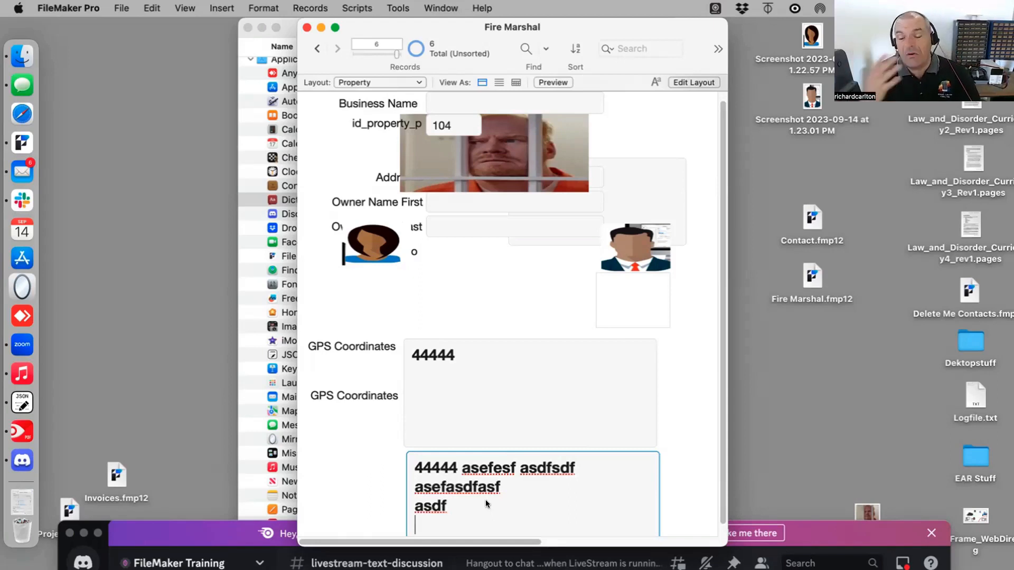
In Layout mode, enable Return and Enter for going to the next object on the lower GPS Coordinates field.
{"action": "key", "text": "super+l"}
{"action": "left_click", "coordinate": [486, 500]}
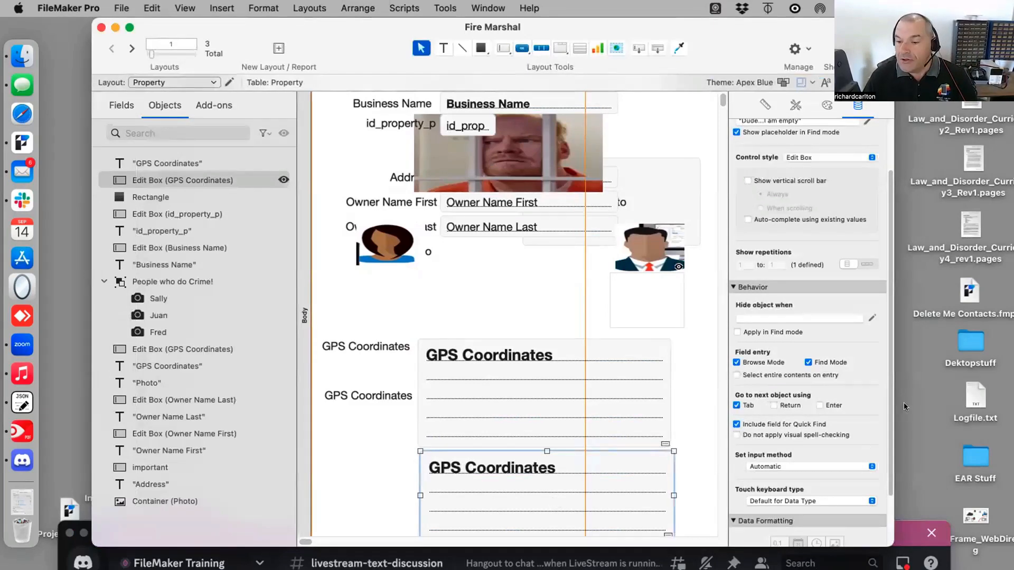
{"action": "left_click", "coordinate": [781, 404]}
{"action": "left_click", "coordinate": [820, 405]}
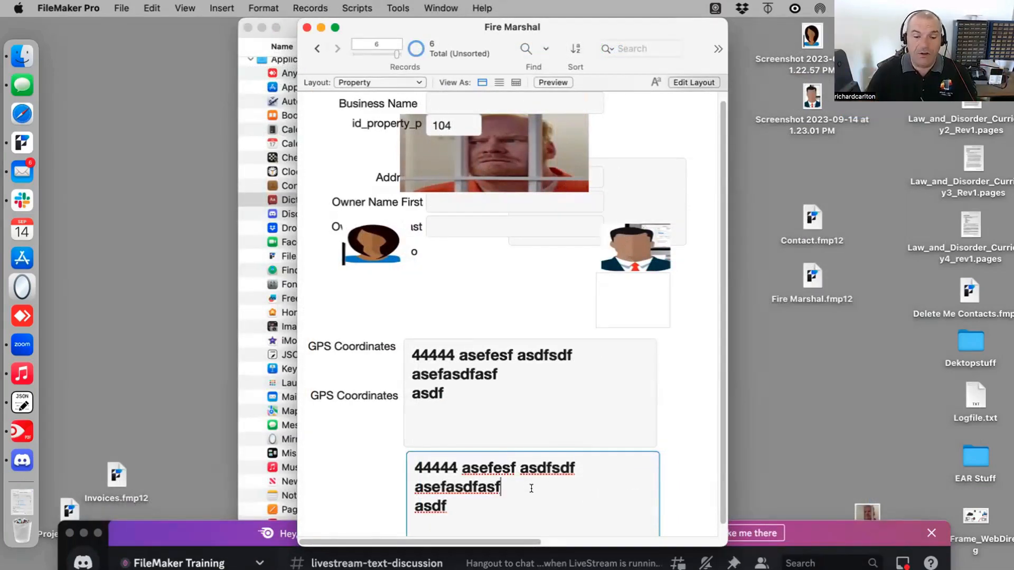
Delete all the text after 44444 in the lower GPS Coordinates field in Browse mode.
{"action": "left_click_drag", "start_coordinate": [546, 501], "coordinate": [458, 468]}
{"action": "key", "text": "BackSpace"}
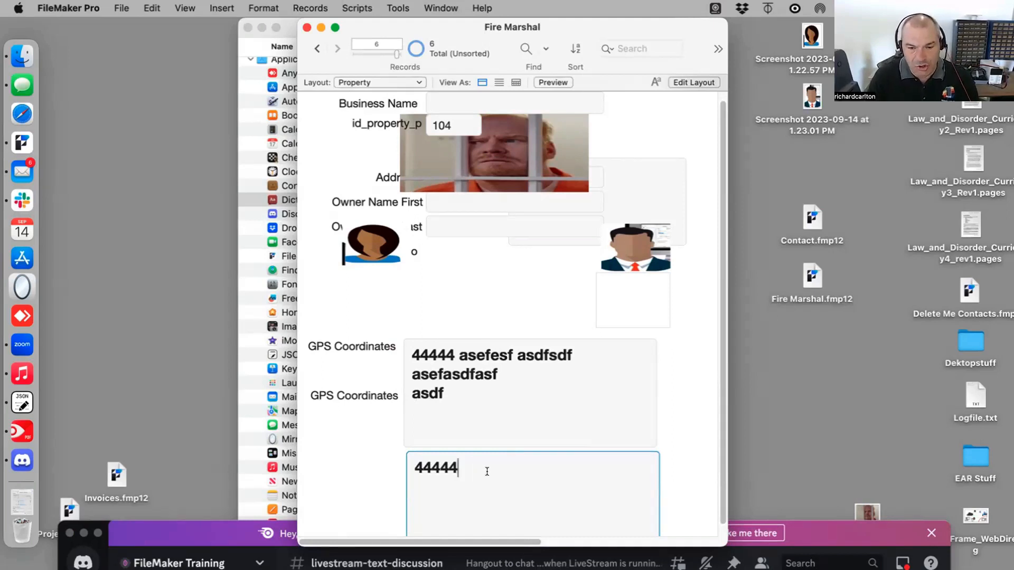
Leave the lower GPS Coordinates field, switch to Layout mode, and review the available touch keyboard types without changing the default.
{"action": "key", "text": "Tab"}
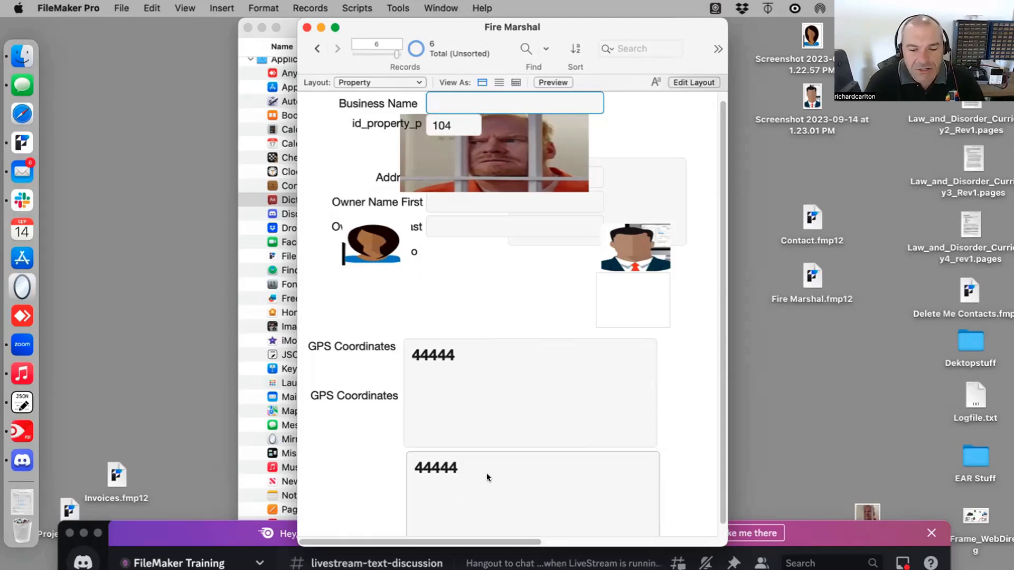
{"action": "key", "text": "super+l"}
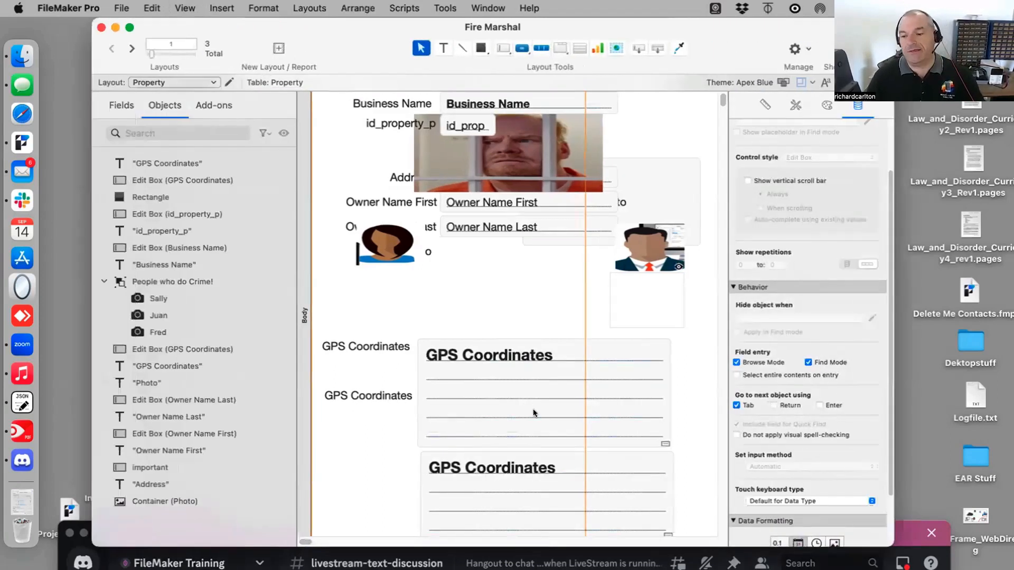
{"action": "scroll", "coordinate": [772, 375], "scroll_direction": "down", "scroll_amount": 3}
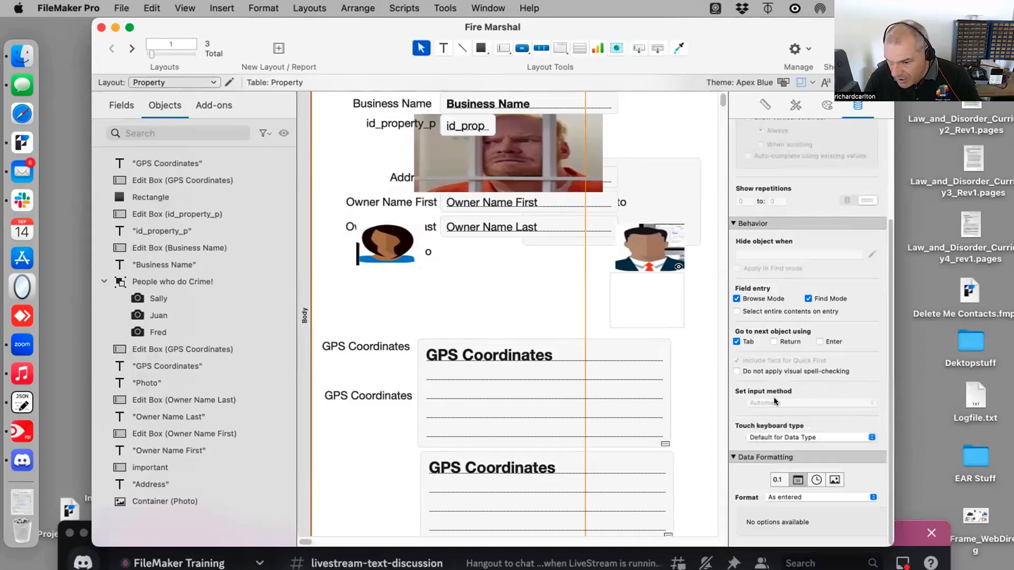
{"action": "left_click", "coordinate": [780, 436]}
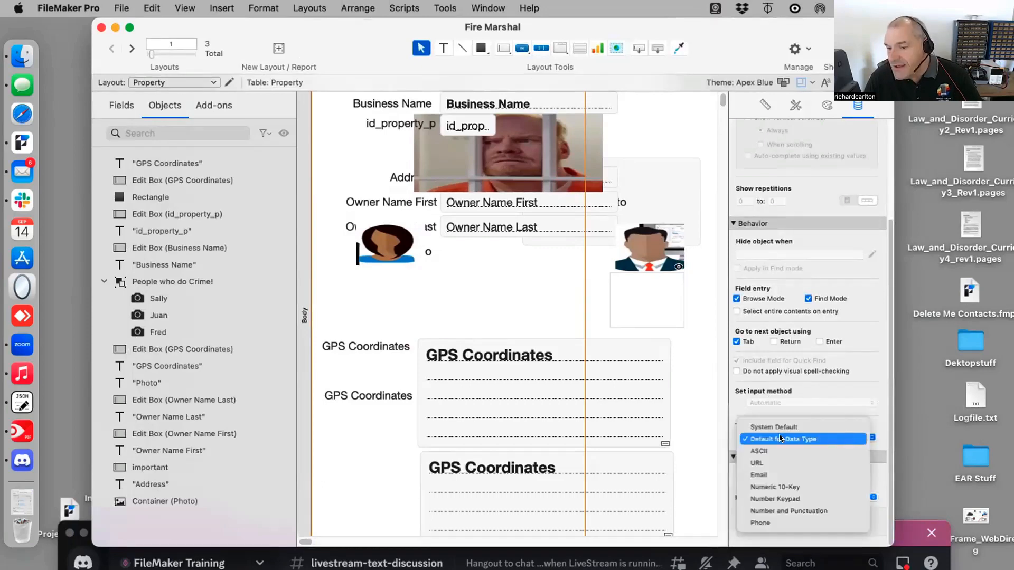
{"action": "left_click", "coordinate": [780, 438]}
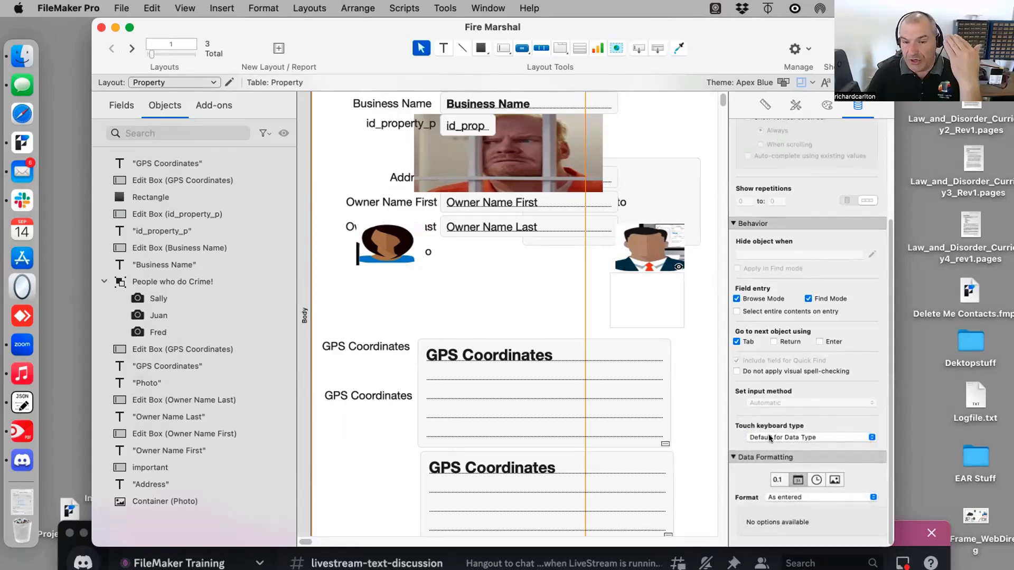
{"action": "left_click", "coordinate": [769, 436]}
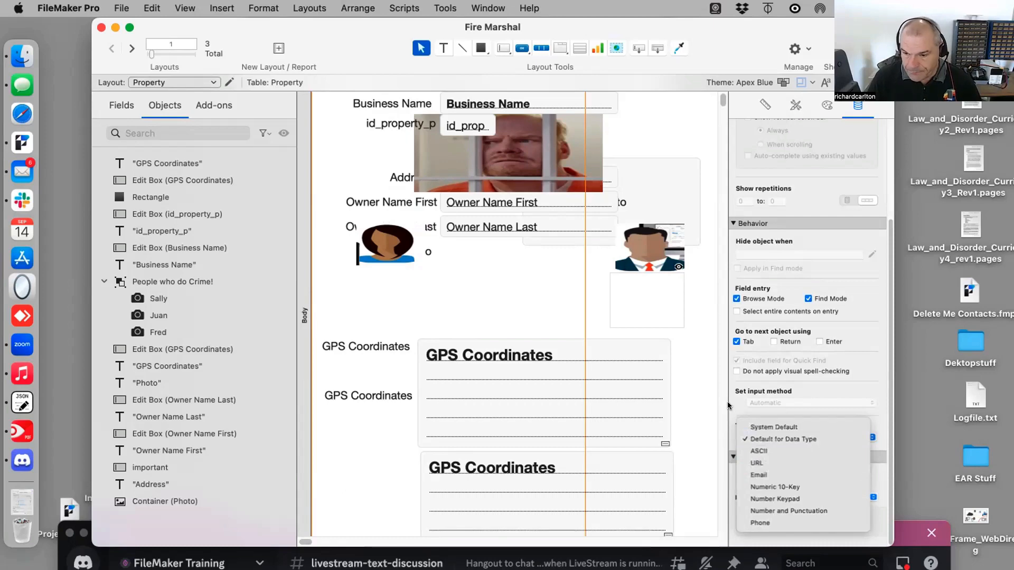
{"action": "left_click", "coordinate": [740, 434]}
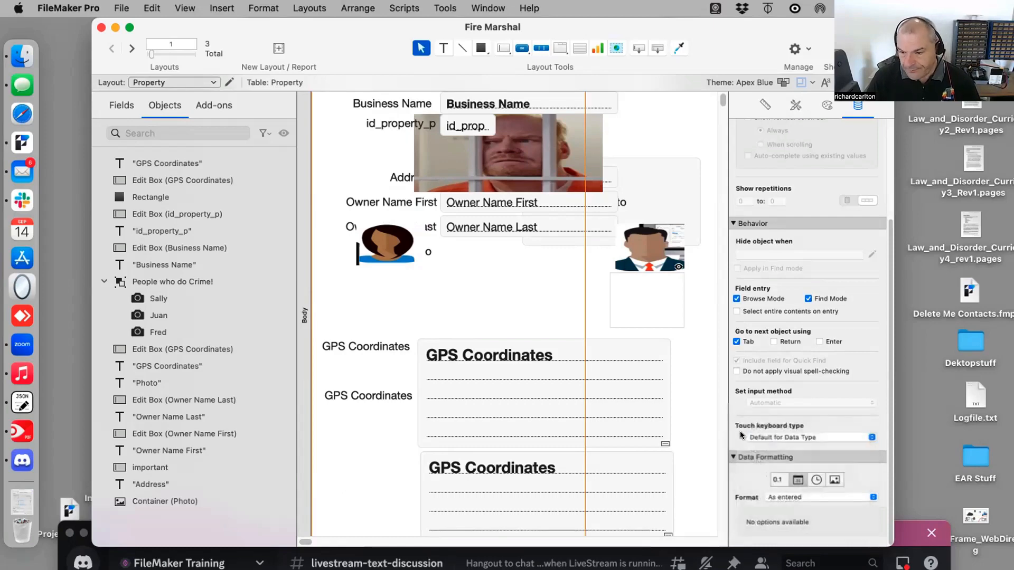
Examine the number format choices under Data Formatting without picking a different one.
{"action": "left_click", "coordinate": [776, 479]}
{"action": "left_click", "coordinate": [779, 497]}
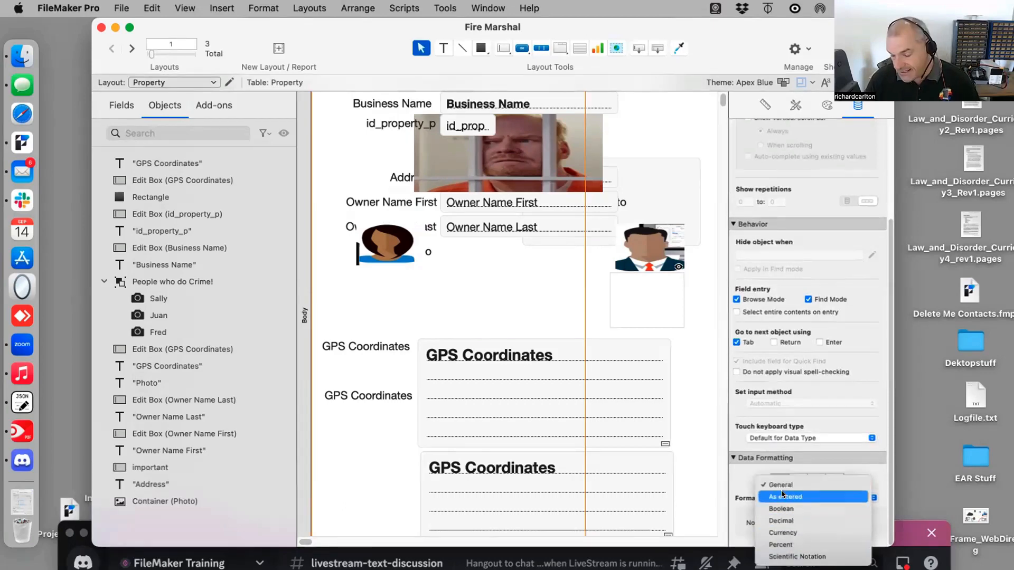
{"action": "left_click", "coordinate": [628, 357]}
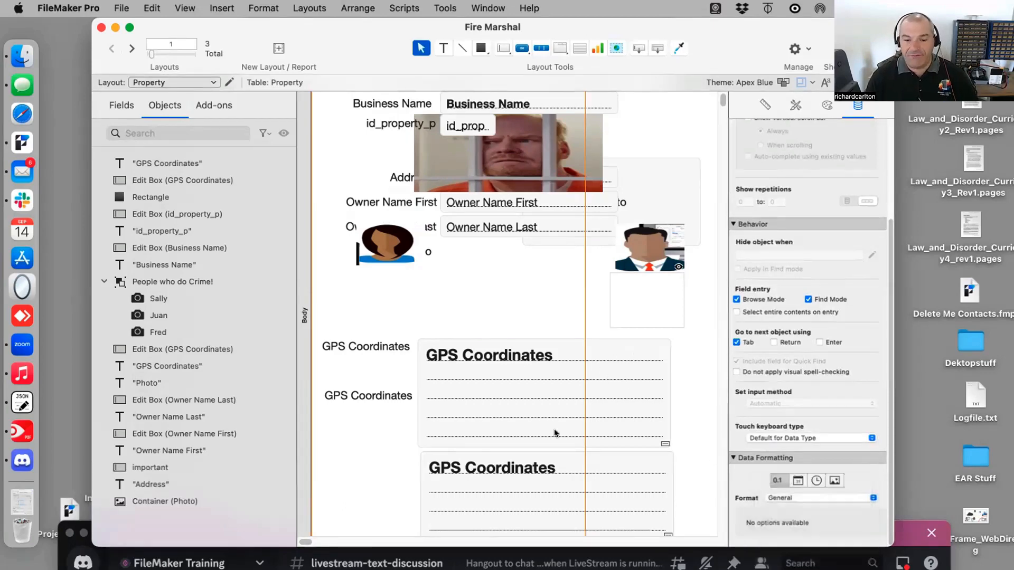
Change the GPS Coordinates field's type to Number in the Property table's field definitions and save the change.
{"action": "left_click", "coordinate": [502, 462]}
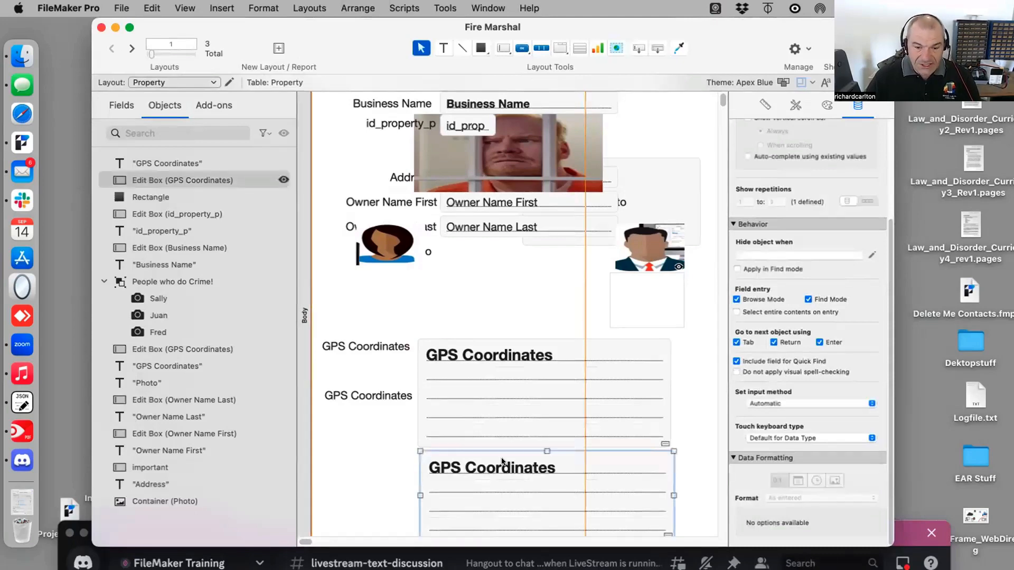
{"action": "key", "text": "super+shift+d"}
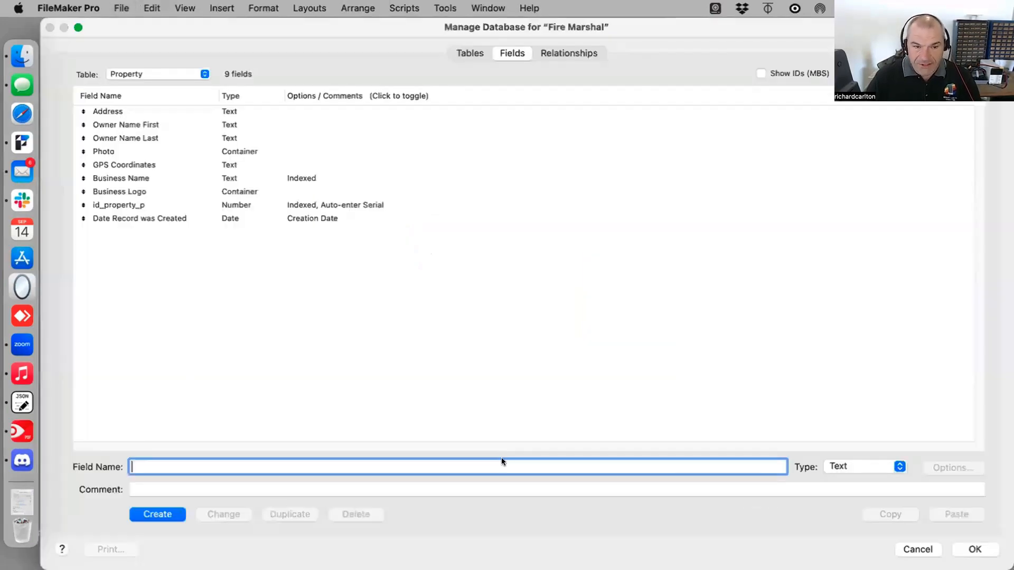
{"action": "left_click", "coordinate": [121, 165]}
{"action": "left_click", "coordinate": [860, 467]}
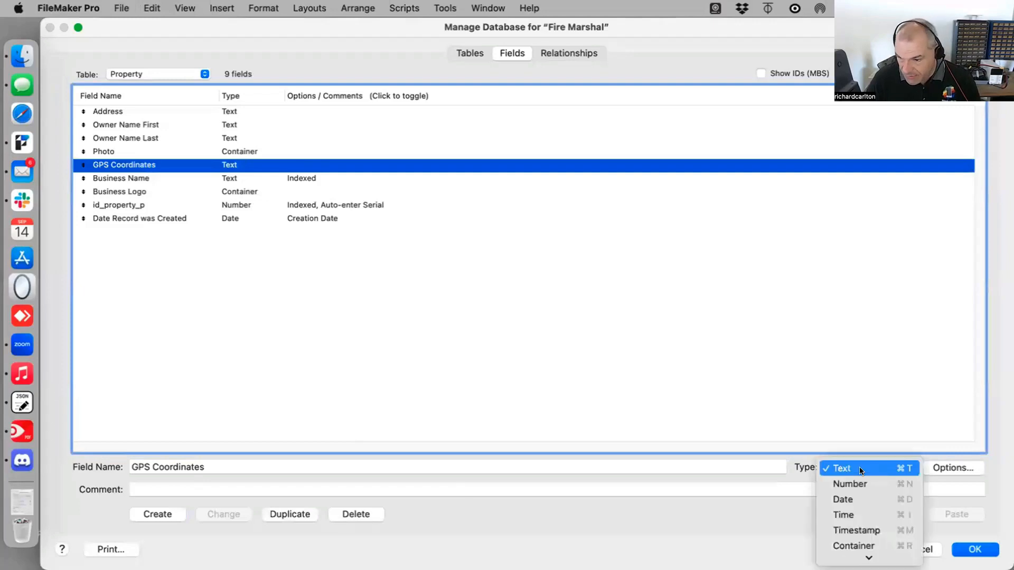
{"action": "left_click", "coordinate": [857, 482]}
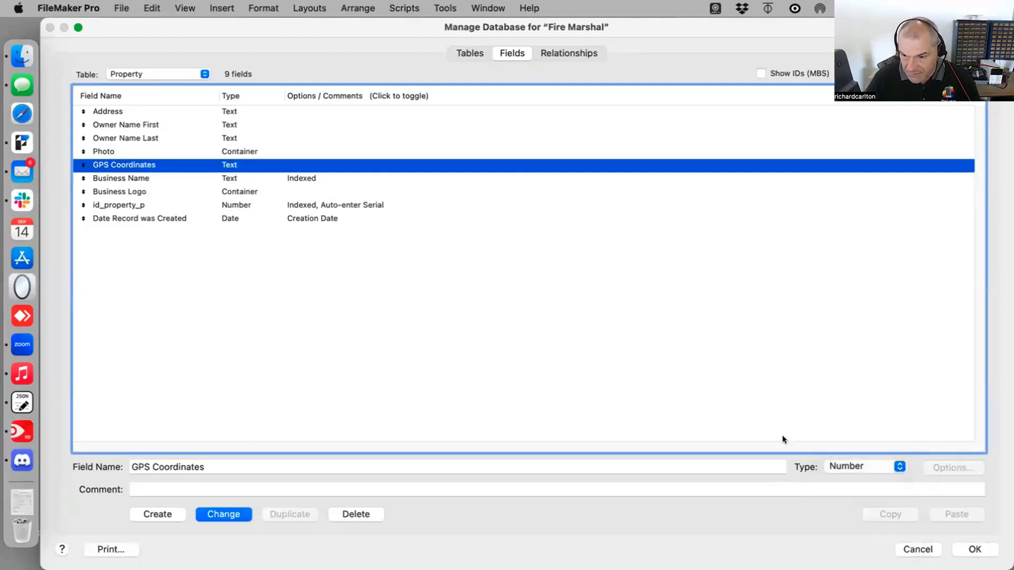
{"action": "left_click", "coordinate": [223, 514]}
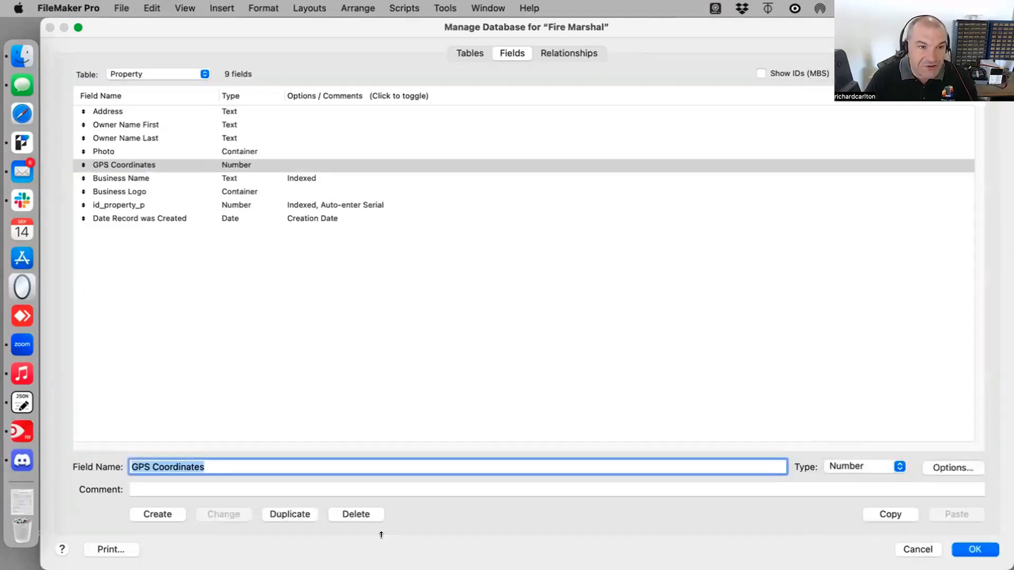
{"action": "left_click", "coordinate": [964, 552]}
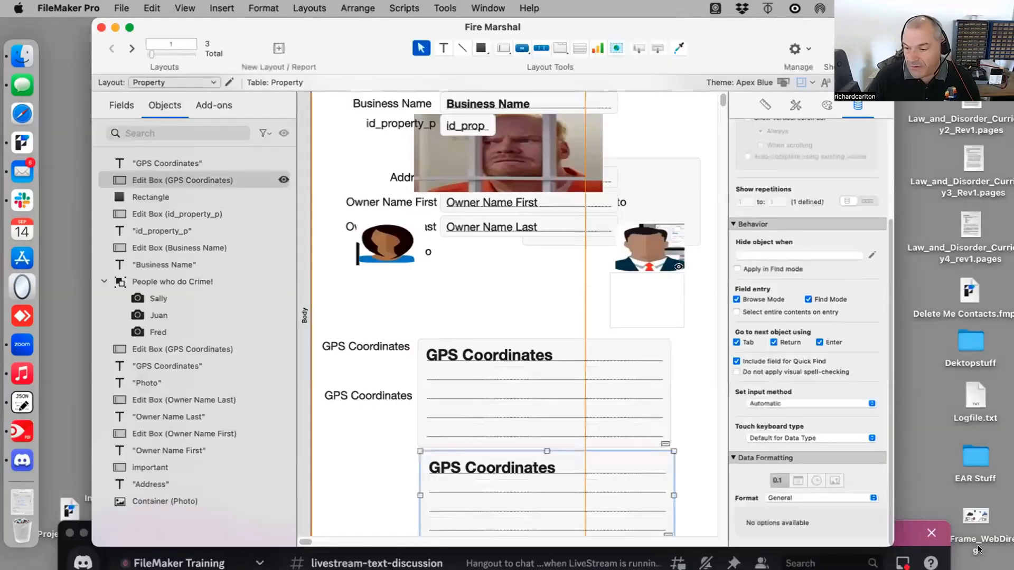
Reopen the database field definitions, check the GPS Coordinates field's type, and close them.
{"action": "left_click", "coordinate": [121, 8]}
{"action": "mouse_move", "coordinate": [216, 132]}
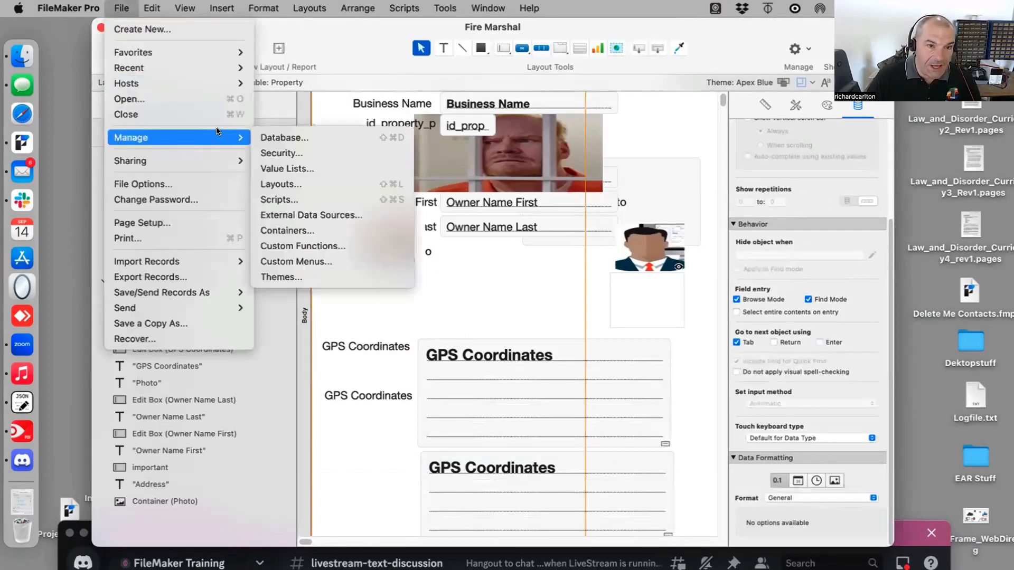
{"action": "left_click", "coordinate": [259, 136]}
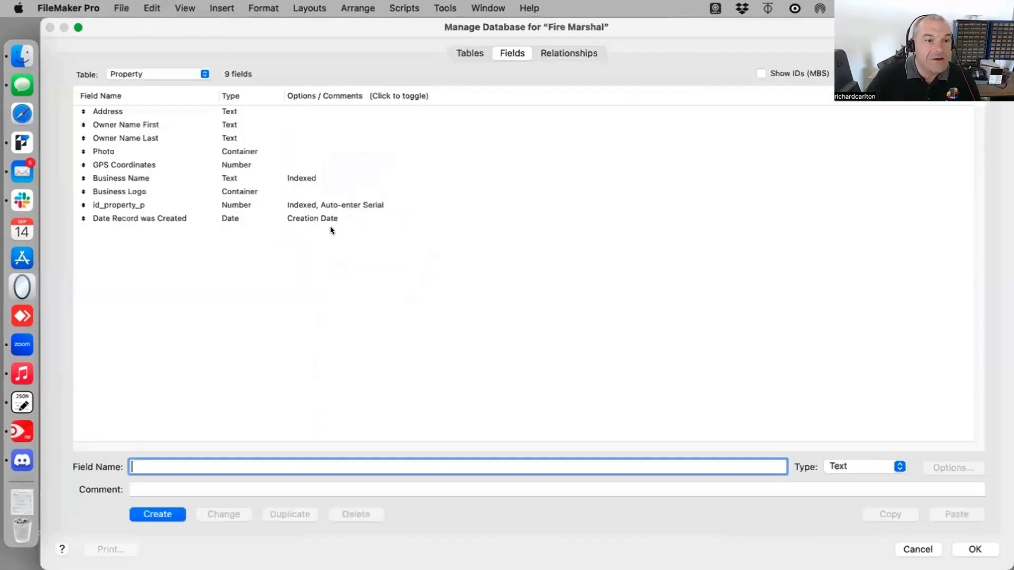
{"action": "left_click", "coordinate": [131, 163]}
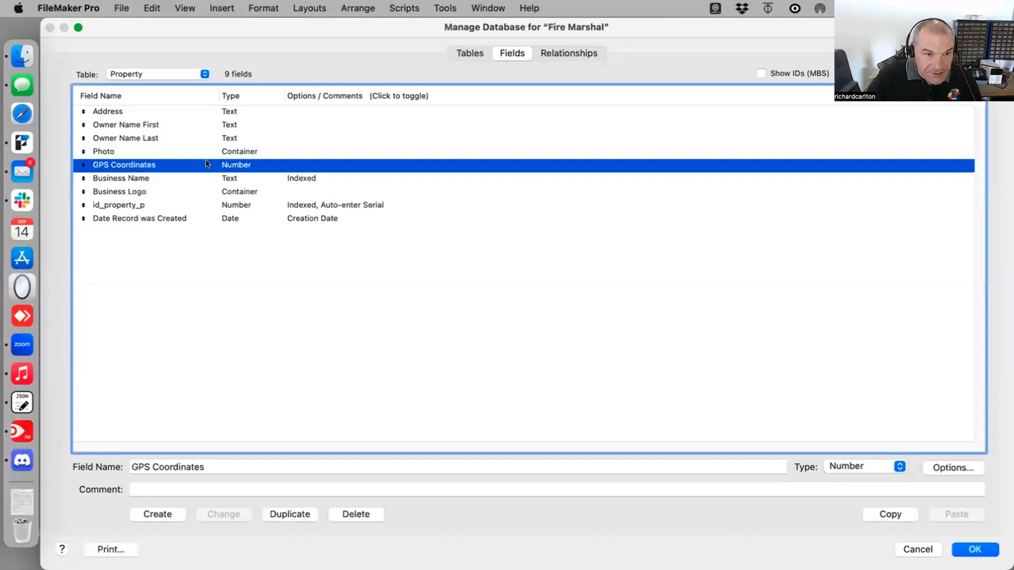
{"action": "left_click", "coordinate": [973, 549]}
In Browse mode, enter 345.3 in the lower GPS Coordinates field and commit the record.
{"action": "key", "text": "super+b"}
{"action": "left_click", "coordinate": [521, 464]}
{"action": "type", "text": "3"}
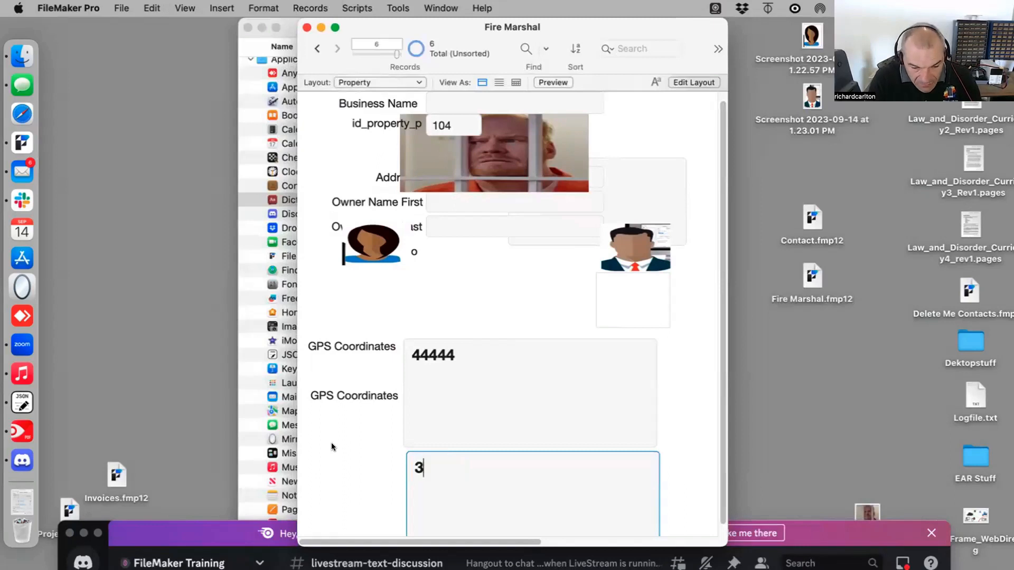
{"action": "type", "text": "45.3"}
{"action": "left_click", "coordinate": [363, 490]}
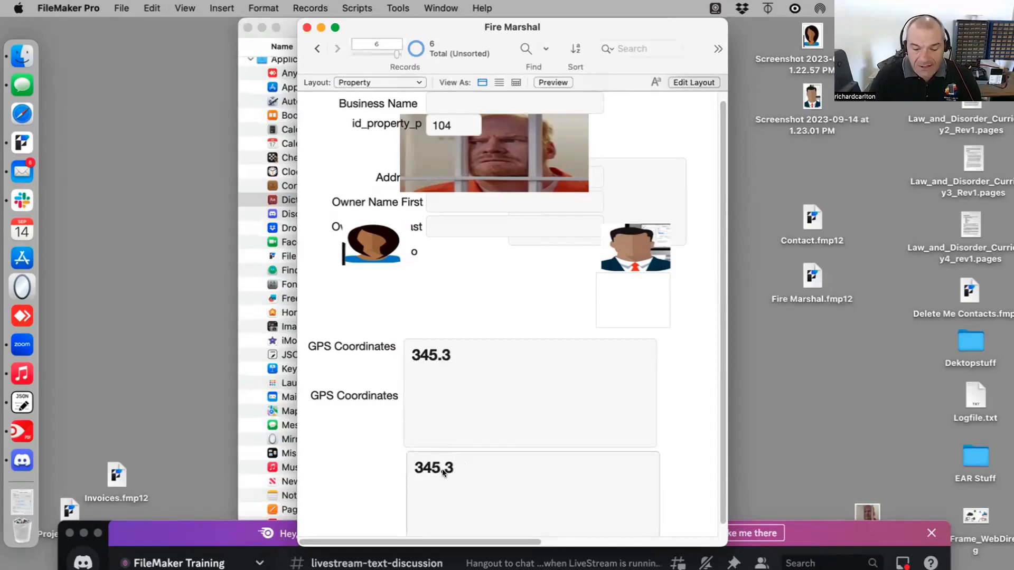
In Layout mode, format the upper GPS Coordinates field as Currency with a fixed number of 2 decimals.
{"action": "key", "text": "super+l"}
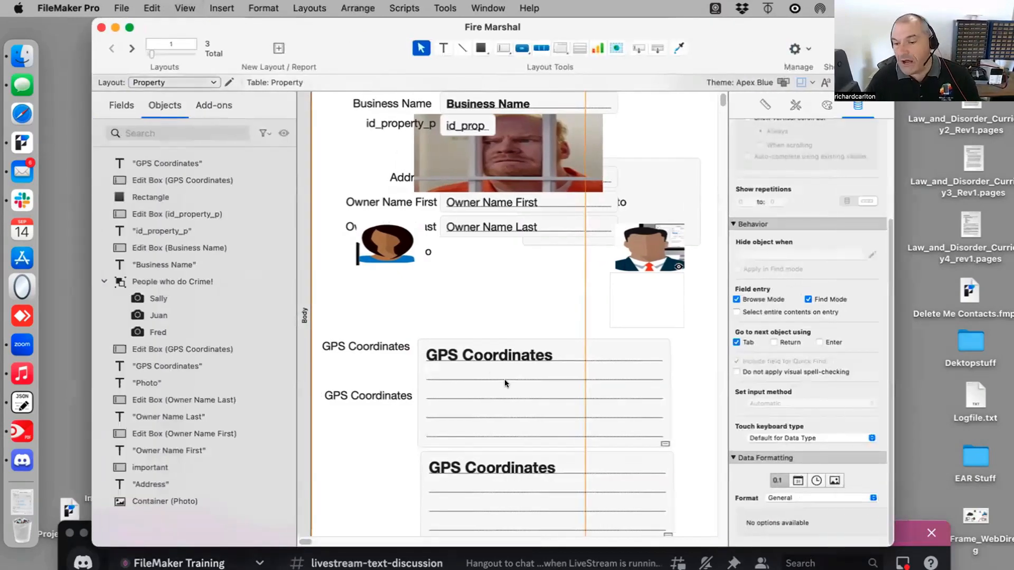
{"action": "left_click", "coordinate": [813, 499]}
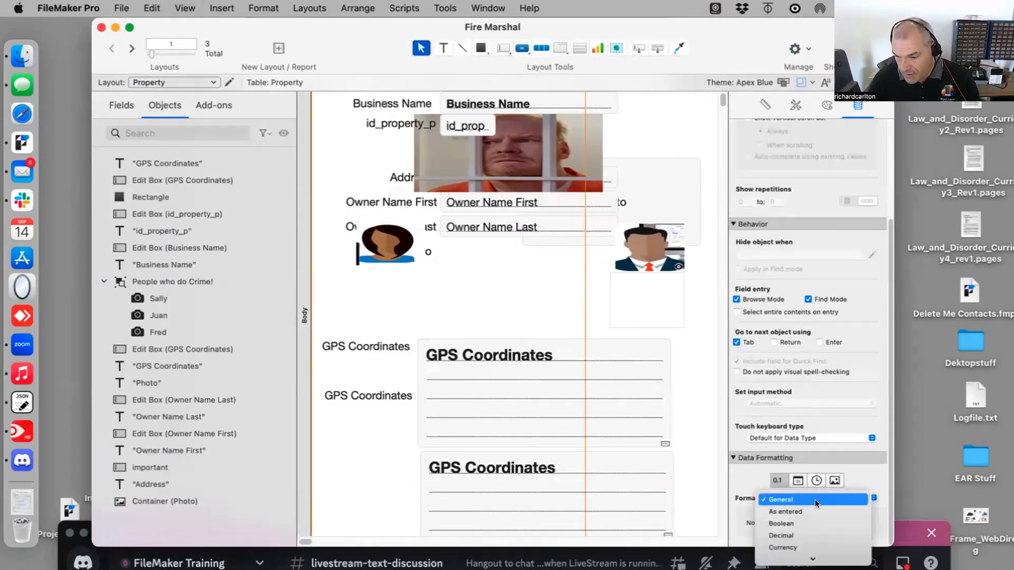
{"action": "left_click", "coordinate": [814, 546]}
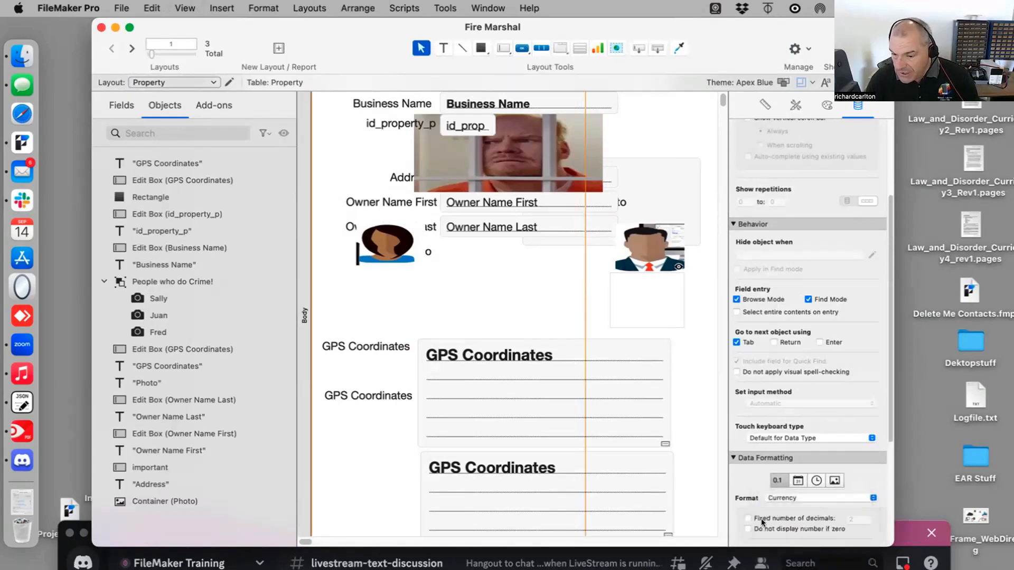
{"action": "scroll", "coordinate": [802, 501], "scroll_direction": "down", "scroll_amount": 5}
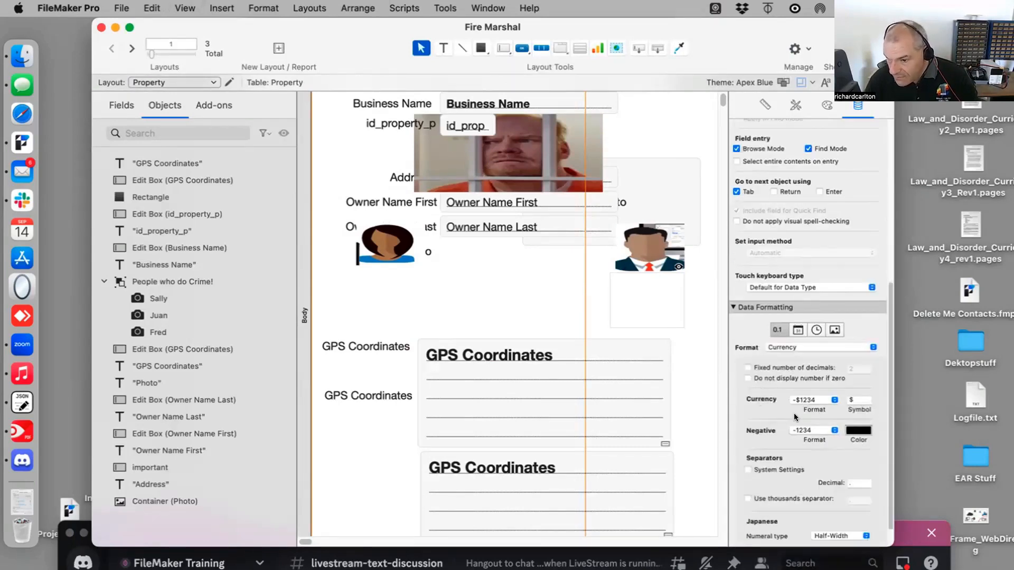
{"action": "scroll", "coordinate": [850, 405], "scroll_direction": "down", "scroll_amount": 2}
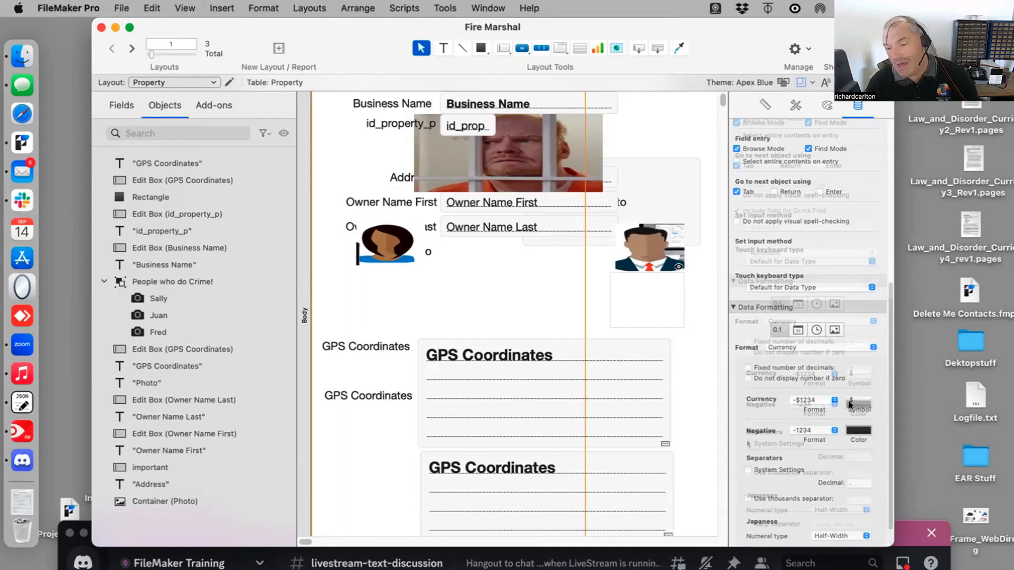
{"action": "left_click", "coordinate": [747, 443]}
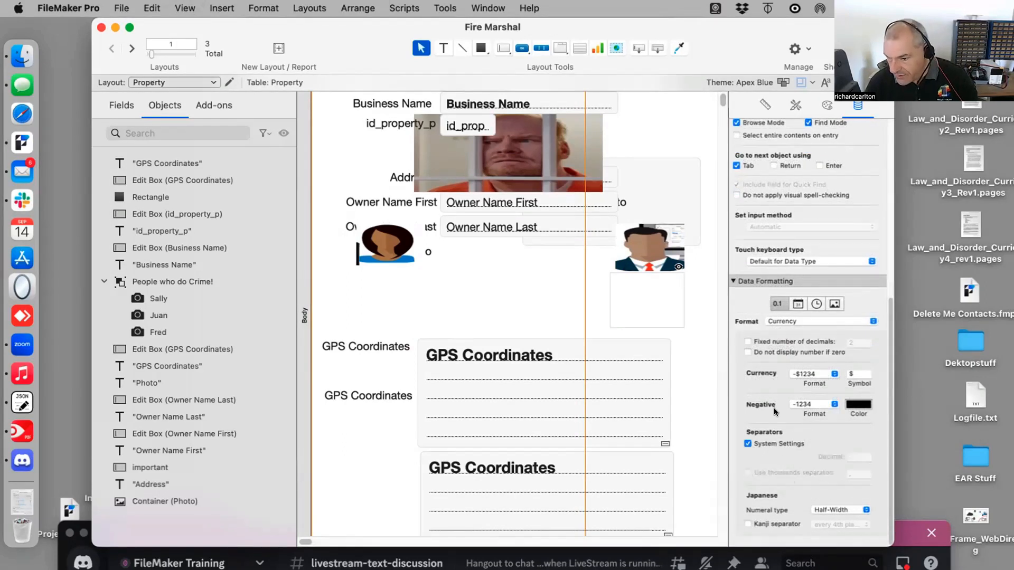
{"action": "left_click", "coordinate": [780, 352]}
{"action": "left_click", "coordinate": [781, 342]}
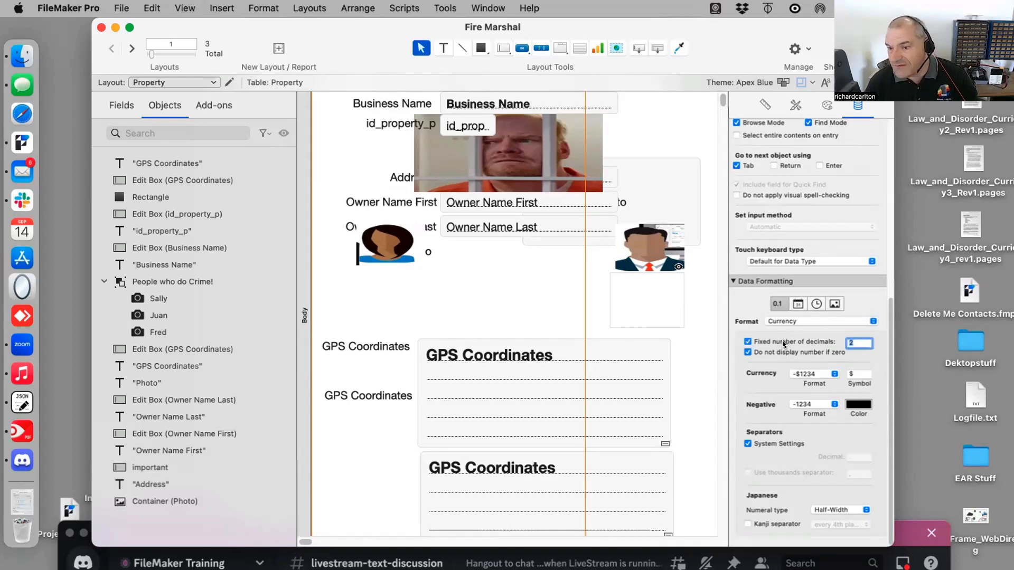
{"action": "left_click", "coordinate": [554, 367]}
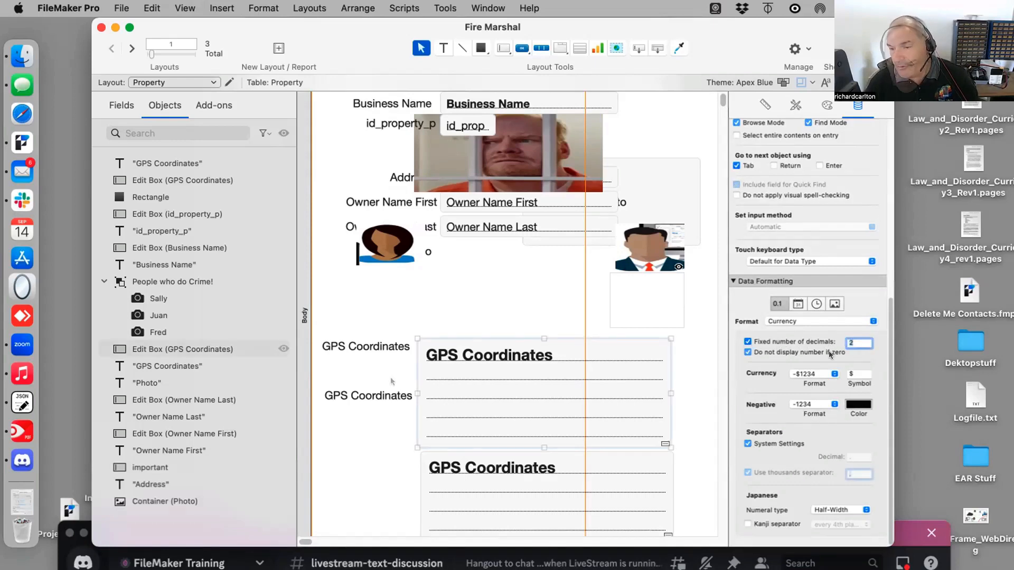
In Browse mode, enter and leave the lower GPS Coordinates field to compare its display with the formatted upper field.
{"action": "key", "text": "super+b"}
{"action": "left_click", "coordinate": [478, 469]}
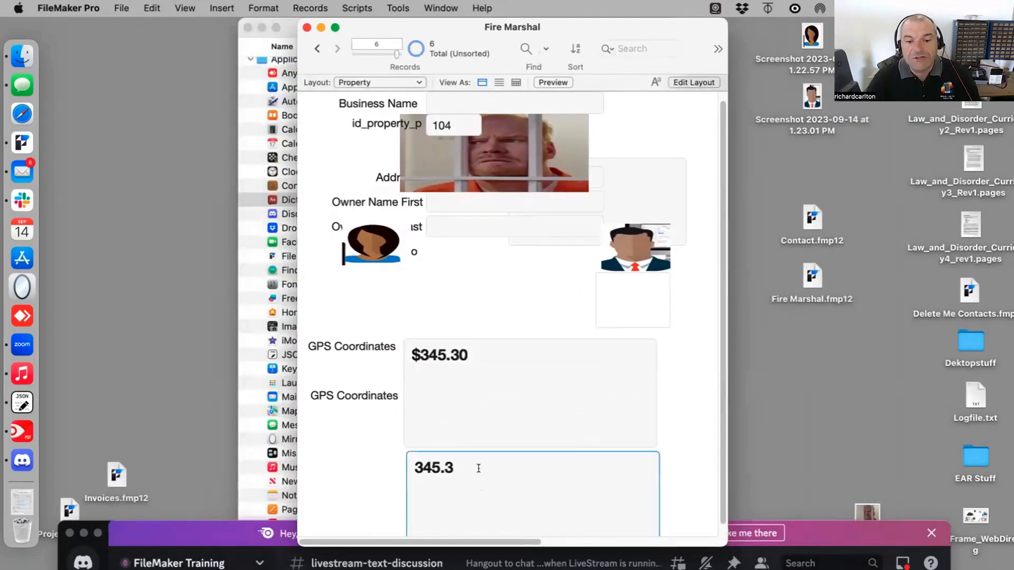
{"action": "left_click", "coordinate": [475, 401]}
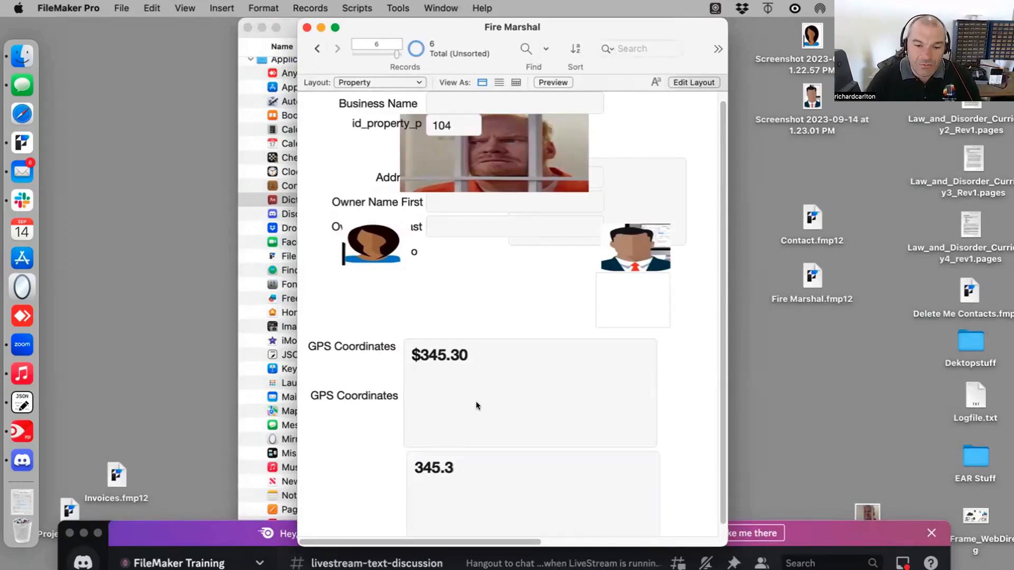
In Layout mode, allow Browse Mode field entry on the upper GPS Coordinates field.
{"action": "key", "text": "super+l"}
{"action": "left_click", "coordinate": [465, 358]}
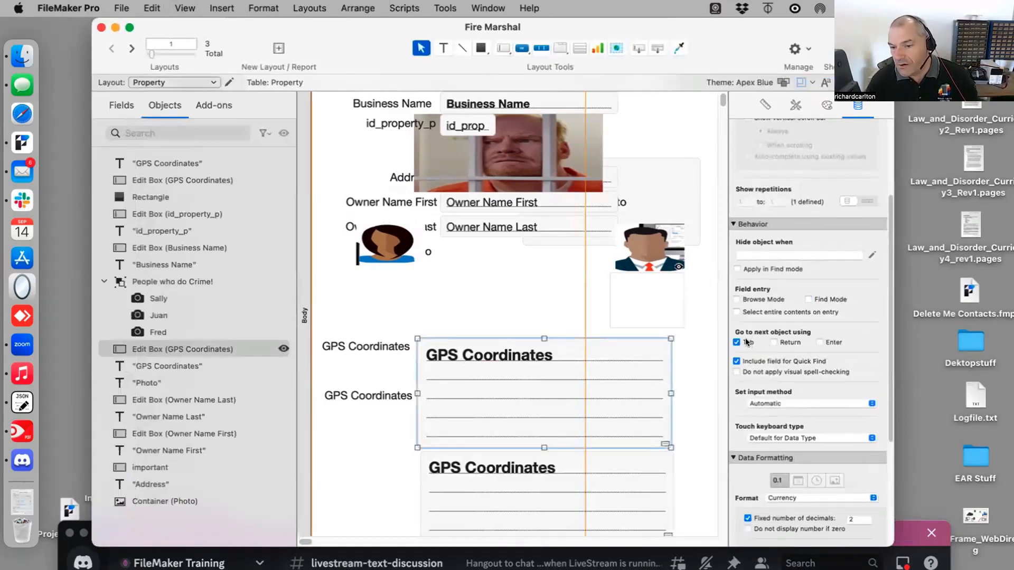
{"action": "left_click", "coordinate": [746, 299]}
In Browse mode, delete the empty line after 345.3 in the upper GPS Coordinates field, commit, and re-enter the field.
{"action": "key", "text": "super+b"}
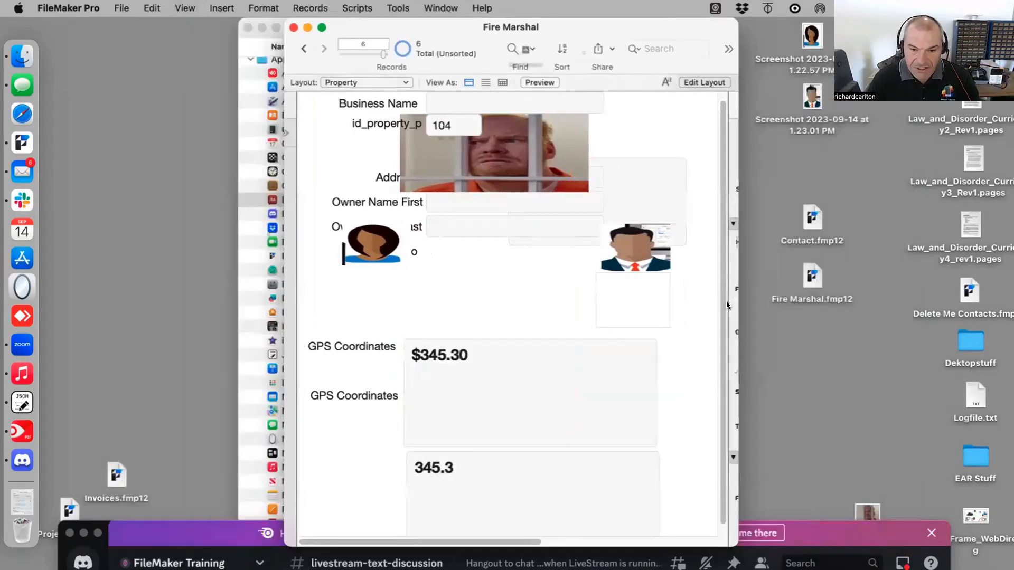
{"action": "left_click", "coordinate": [547, 372]}
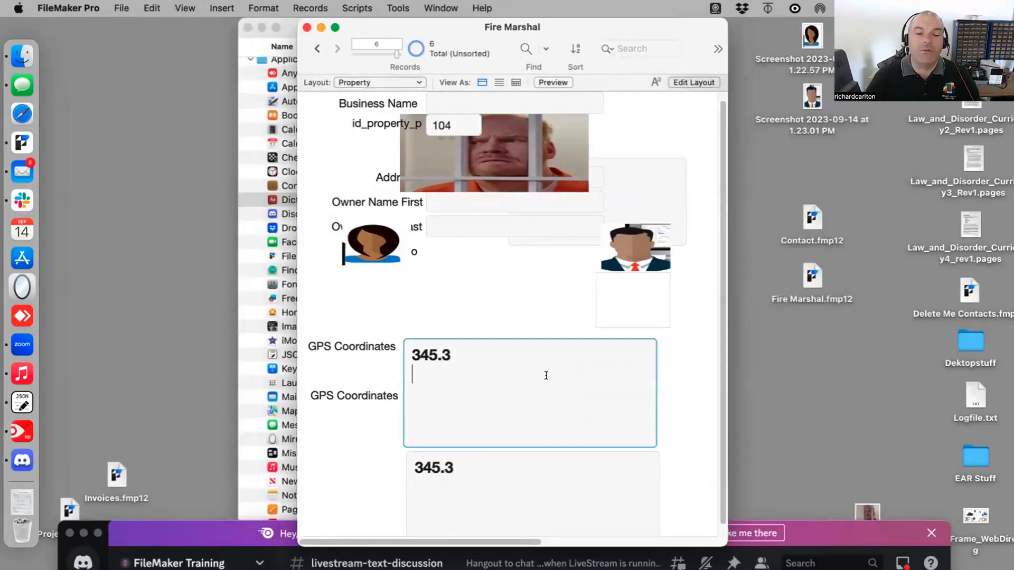
{"action": "key", "text": "BackSpace"}
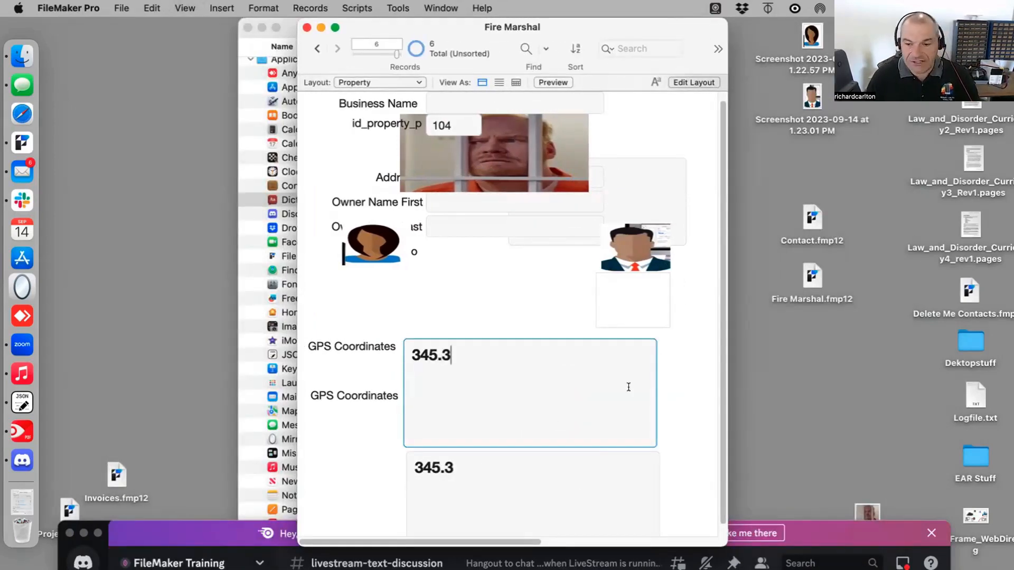
{"action": "left_click", "coordinate": [666, 378]}
{"action": "left_click", "coordinate": [555, 370]}
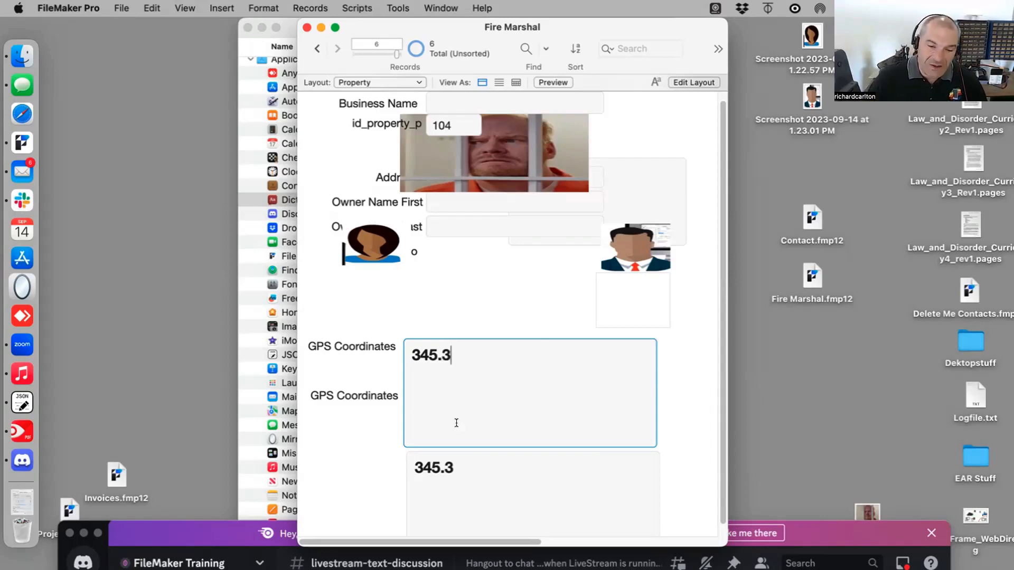
Repeatedly enter and leave the upper GPS Coordinates field to compare its raw value with its currency-formatted display.
{"action": "left_click", "coordinate": [344, 440]}
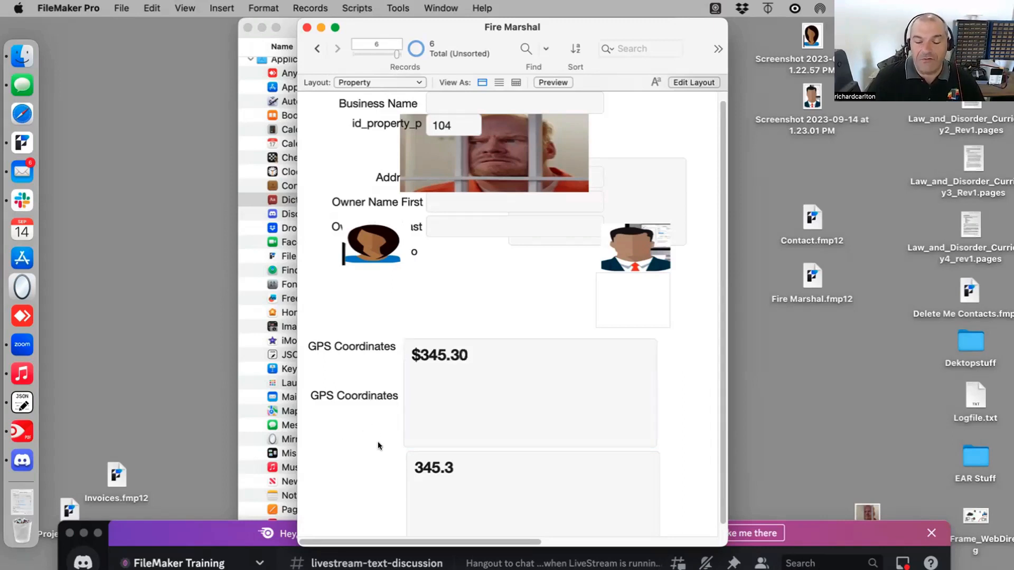
{"action": "left_click", "coordinate": [436, 386]}
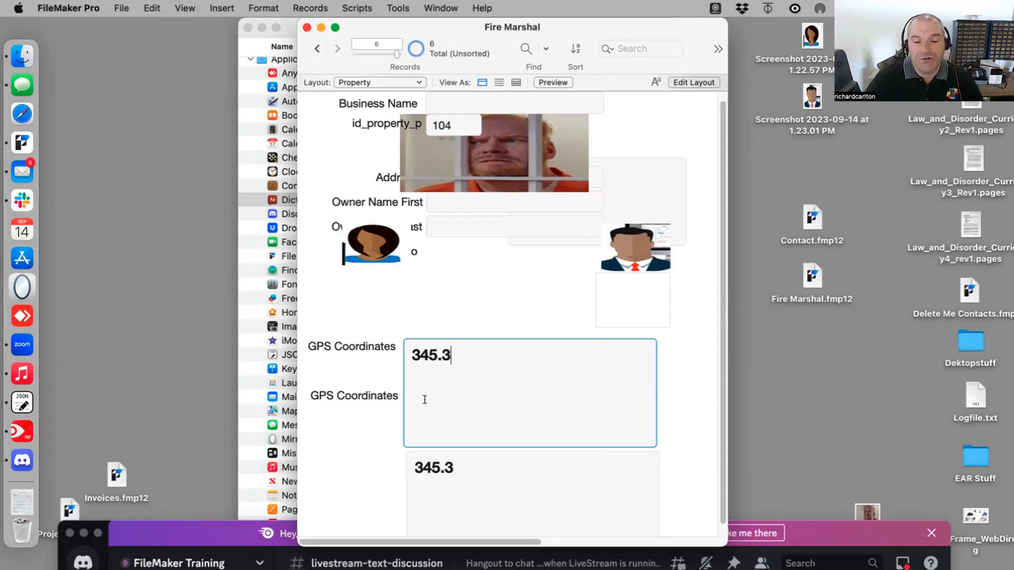
{"action": "left_click", "coordinate": [373, 434]}
{"action": "left_click", "coordinate": [445, 377]}
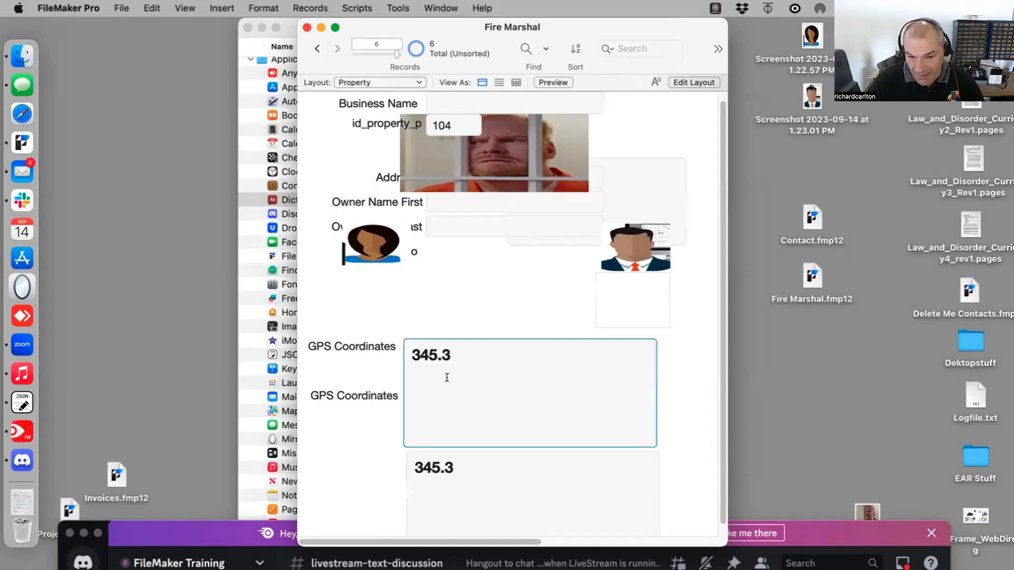
{"action": "left_click", "coordinate": [385, 428]}
{"action": "left_click", "coordinate": [457, 356]}
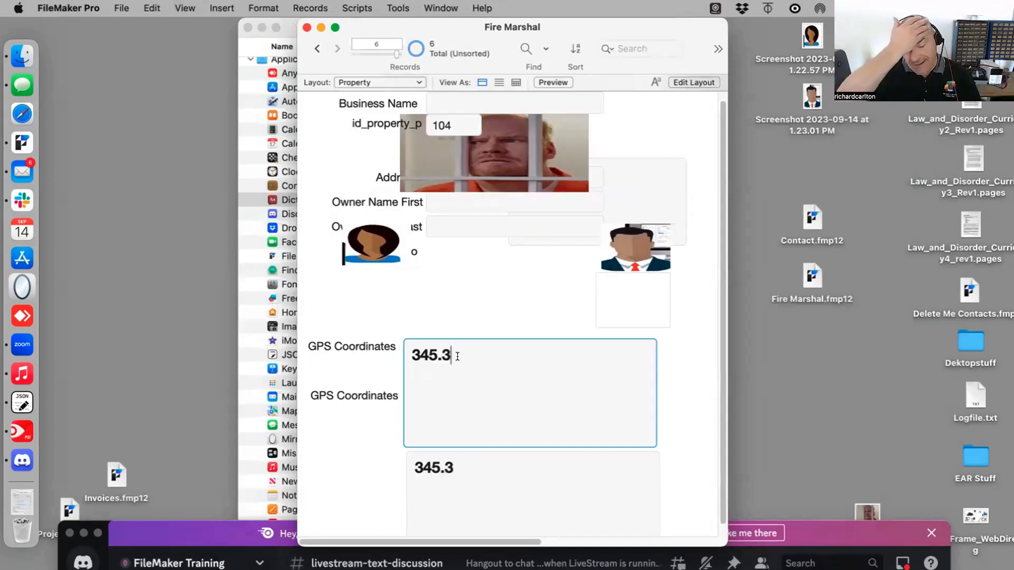
{"action": "left_click", "coordinate": [371, 418]}
{"action": "left_click", "coordinate": [413, 405]}
{"action": "left_click", "coordinate": [398, 421]}
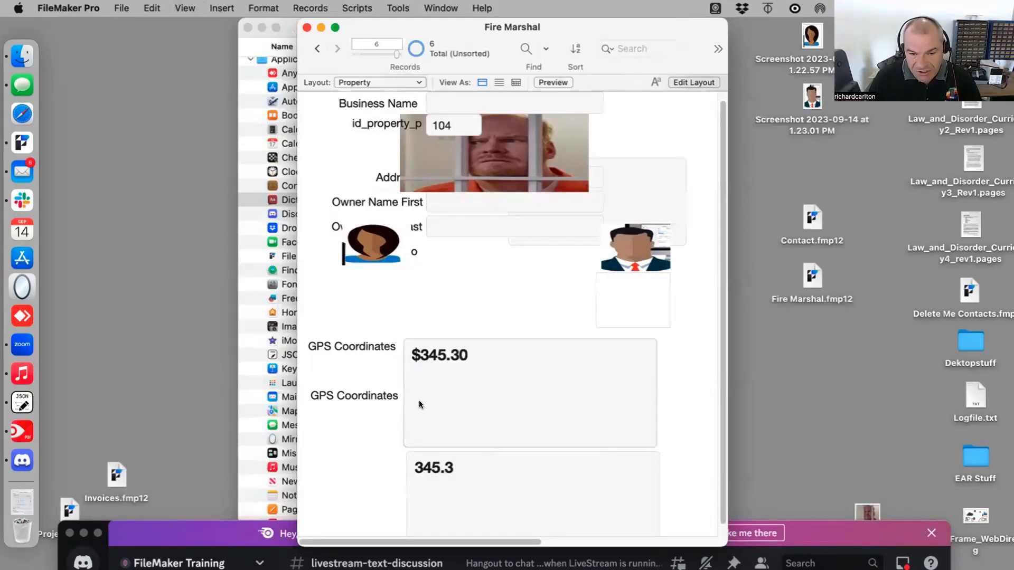
{"action": "left_click", "coordinate": [419, 401]}
{"action": "left_click", "coordinate": [375, 442]}
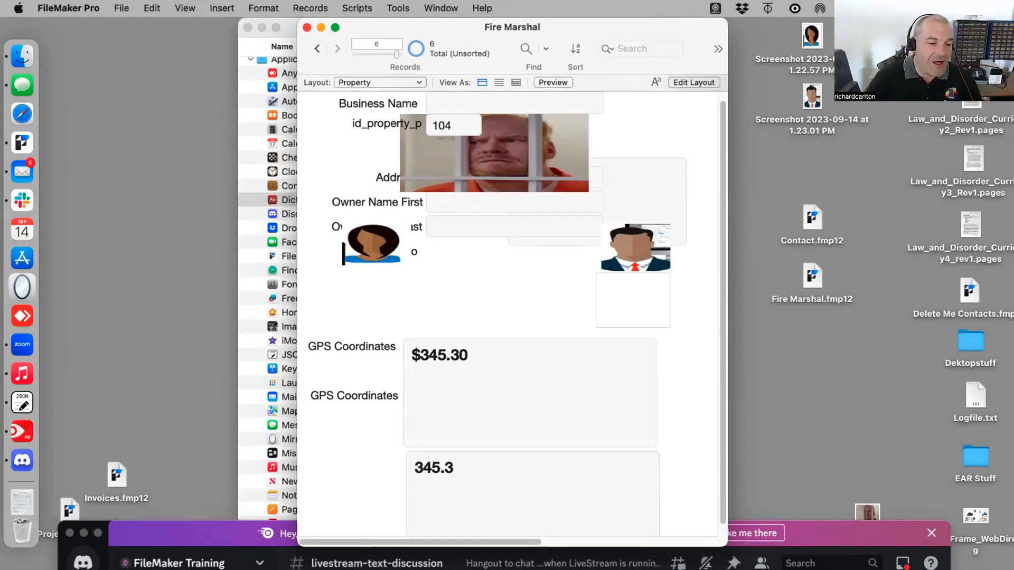
Download the IMG_9590 image from the direct message in Slack, and return to the Fire Marshal file in FileMaker.
{"action": "left_click", "coordinate": [139, 542]}
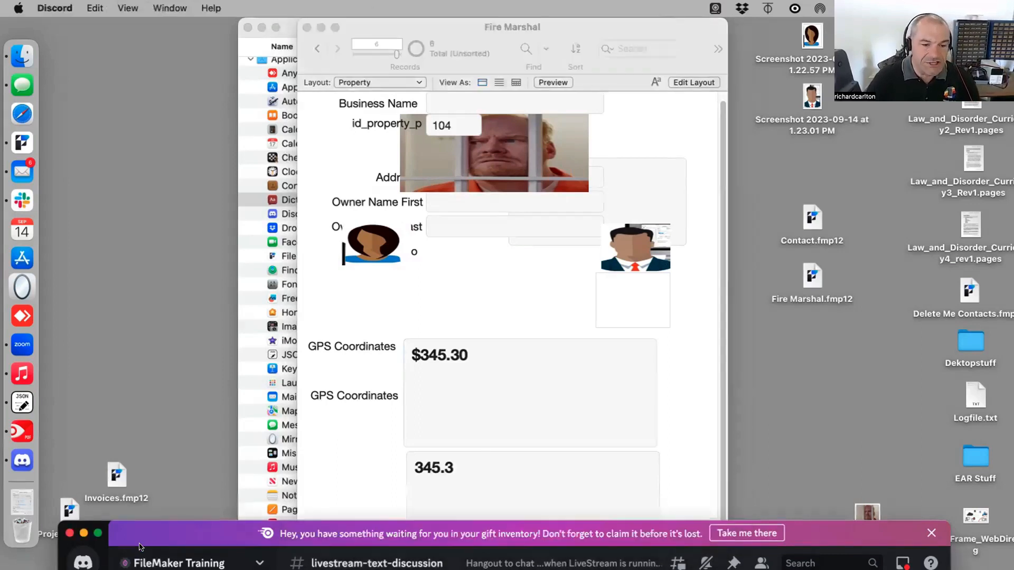
{"action": "left_click", "coordinate": [237, 451]}
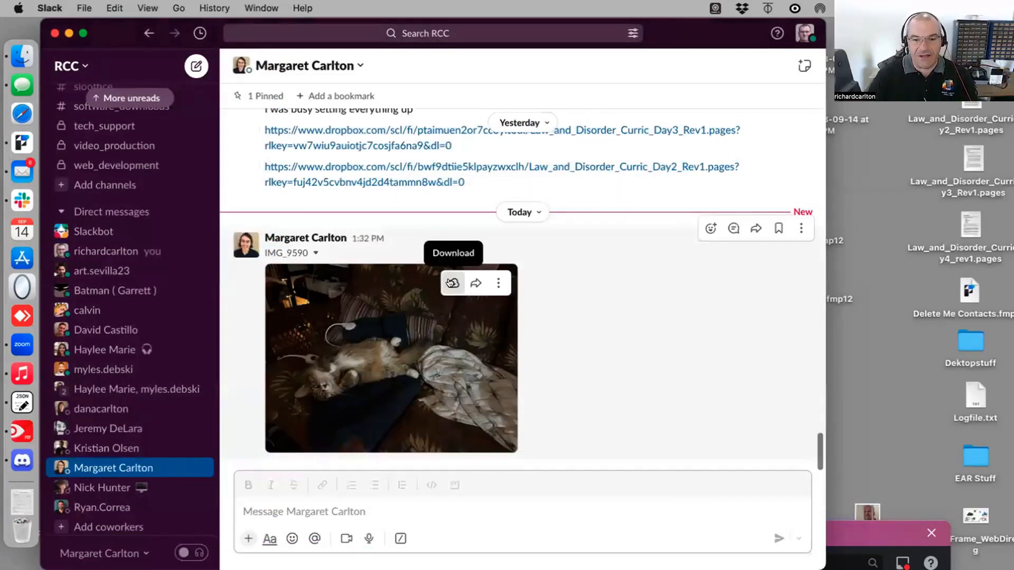
{"action": "left_click", "coordinate": [453, 283]}
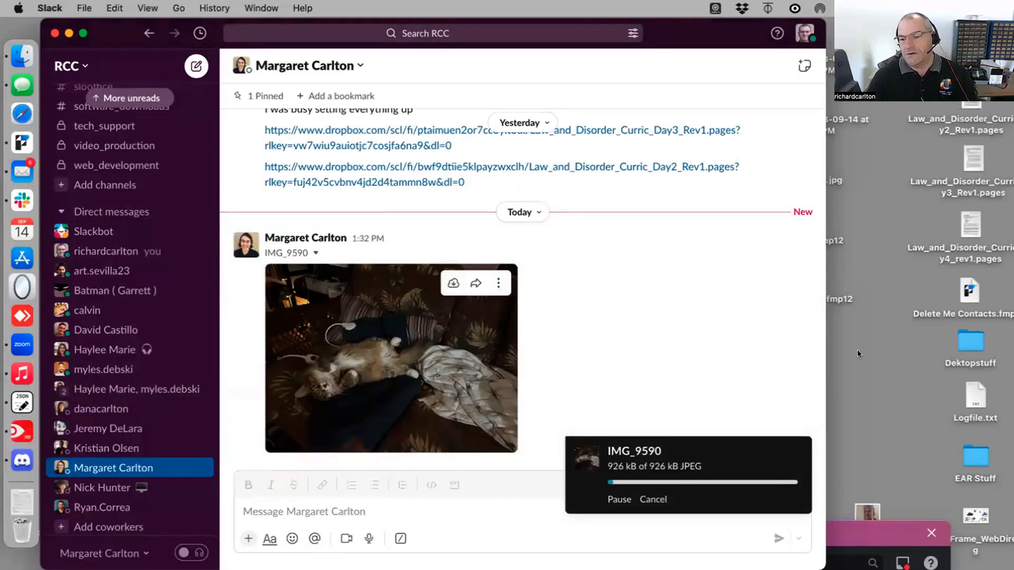
{"action": "left_click_drag", "start_coordinate": [756, 24], "coordinate": [626, 7]}
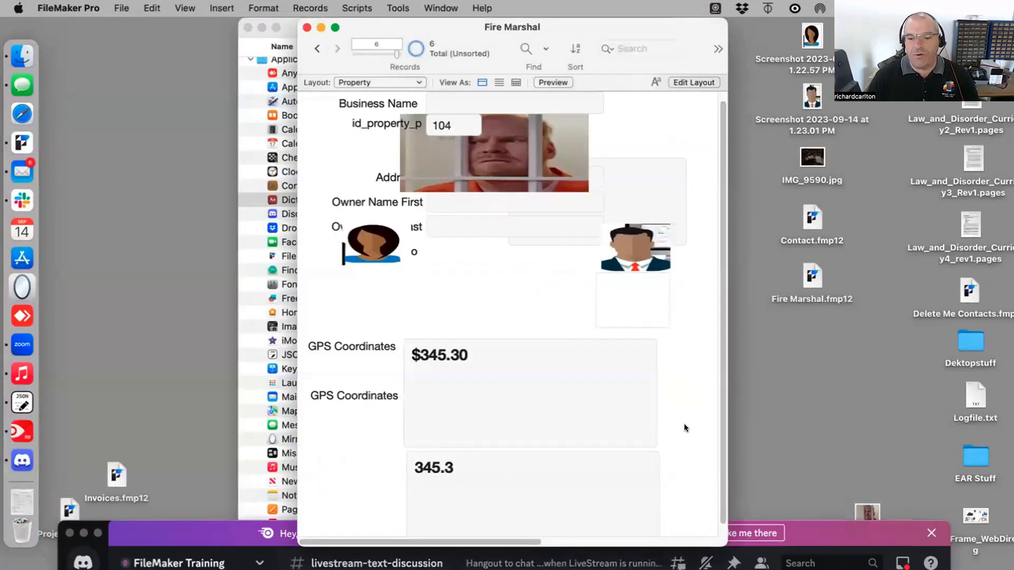
Switch the Property layout to Layout mode and review its position, appearance and theme style settings.
{"action": "key", "text": "super+l"}
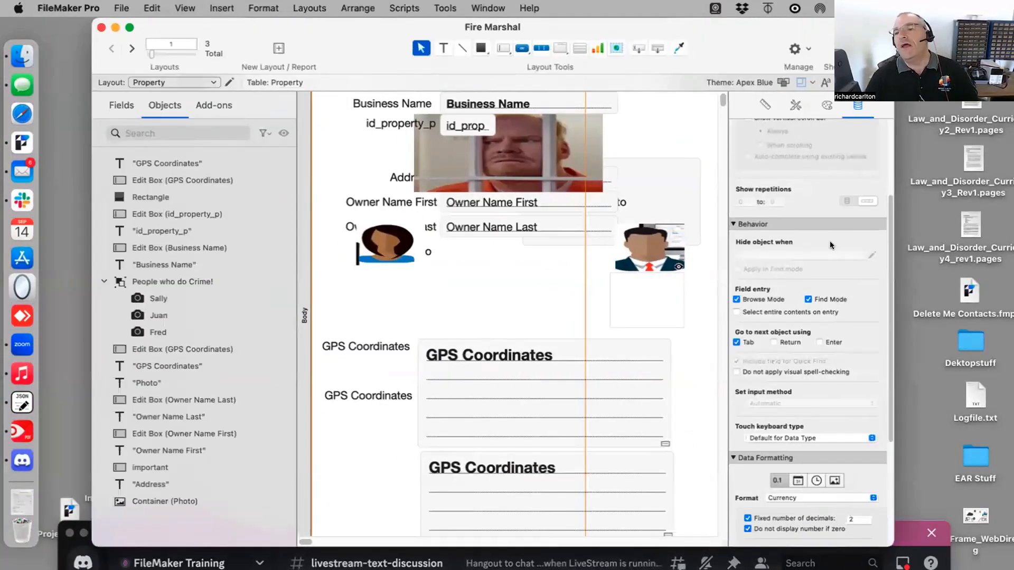
{"action": "left_click", "coordinate": [827, 105]}
{"action": "left_click", "coordinate": [795, 105]}
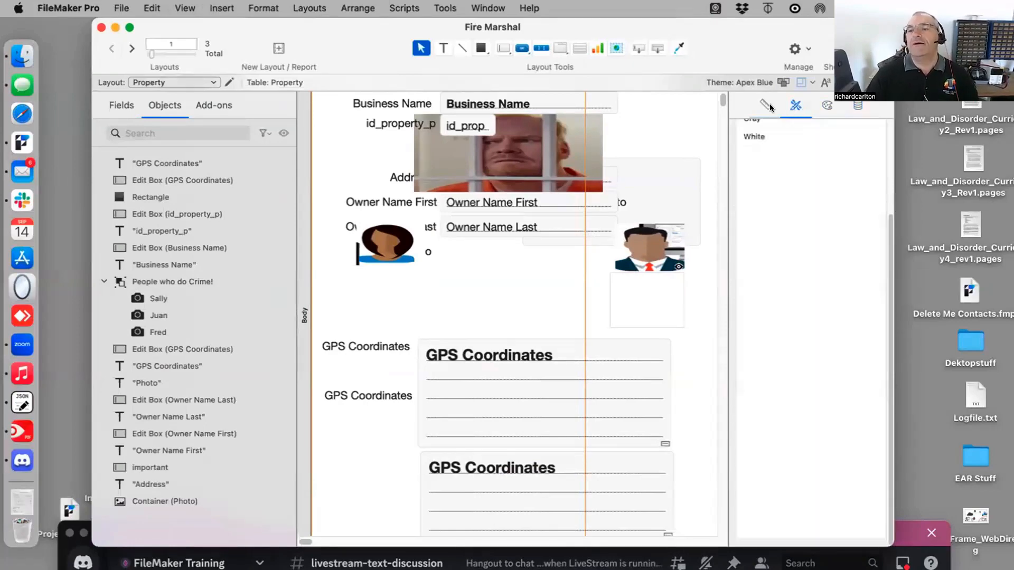
{"action": "left_click", "coordinate": [764, 104]}
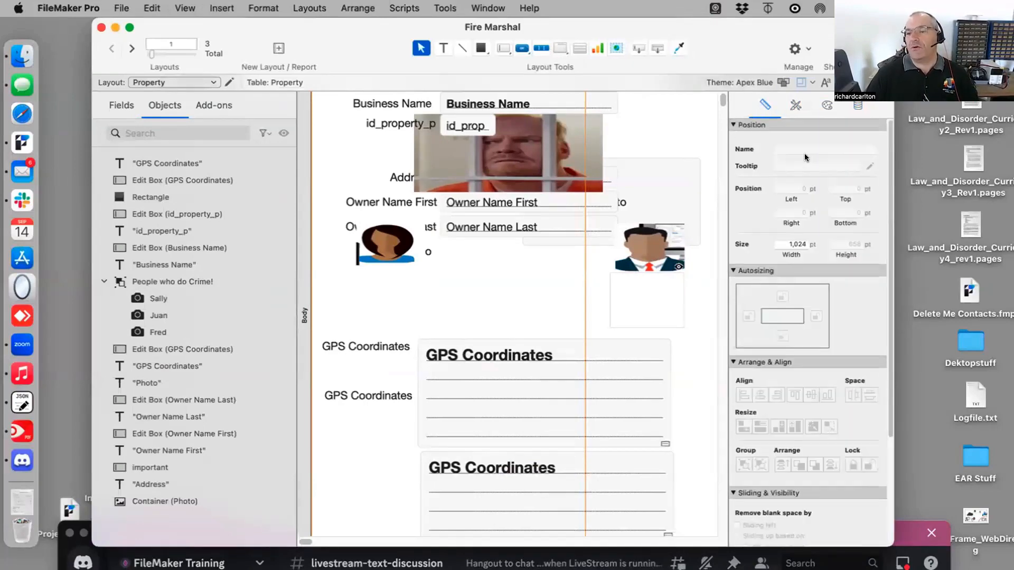
{"action": "left_click", "coordinate": [826, 100]}
{"action": "left_click", "coordinate": [798, 104]}
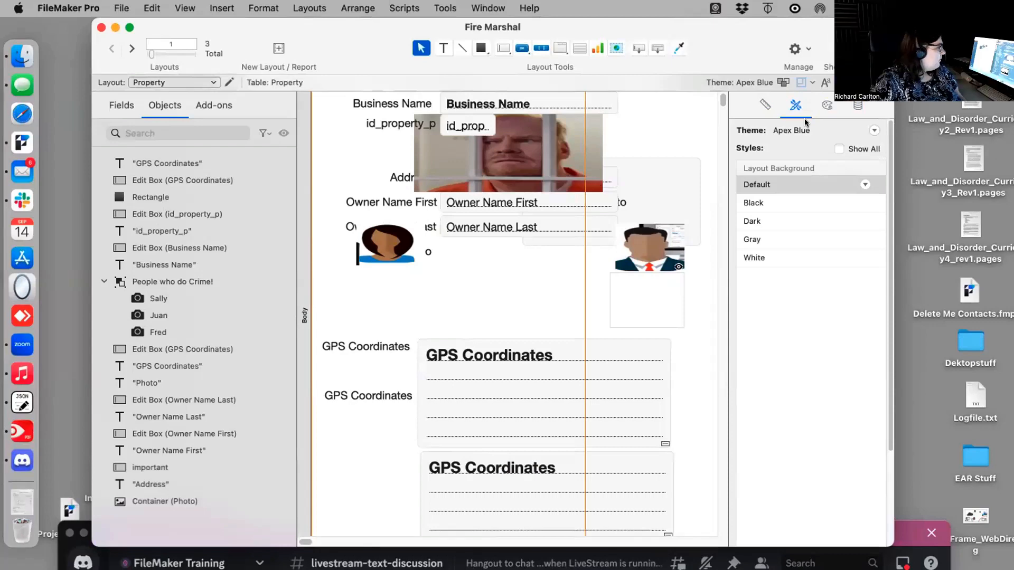
Bring the Discord window fully into view to read the livestream-text-discussion channel.
{"action": "left_click_drag", "start_coordinate": [903, 538], "coordinate": [941, 35]}
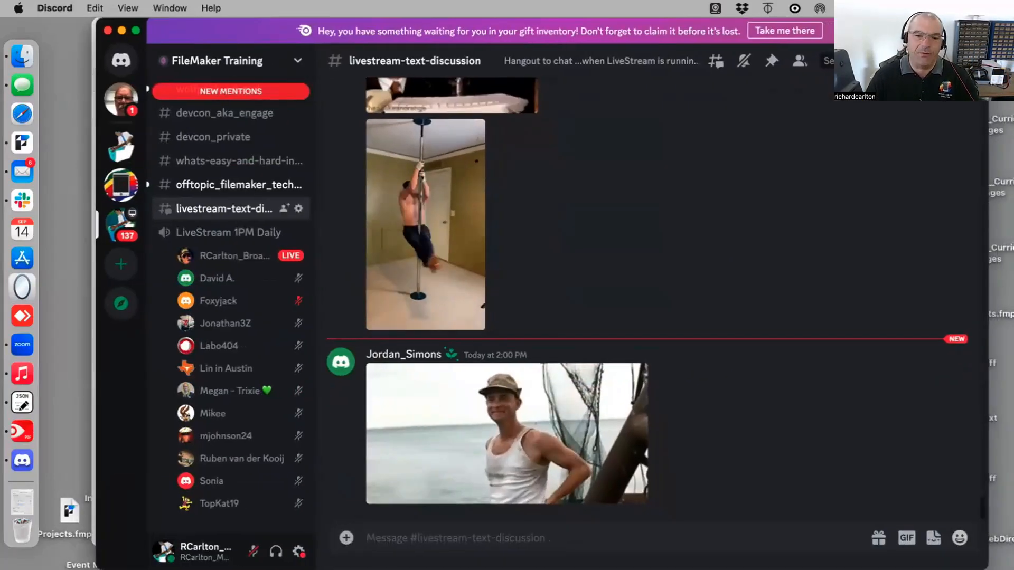